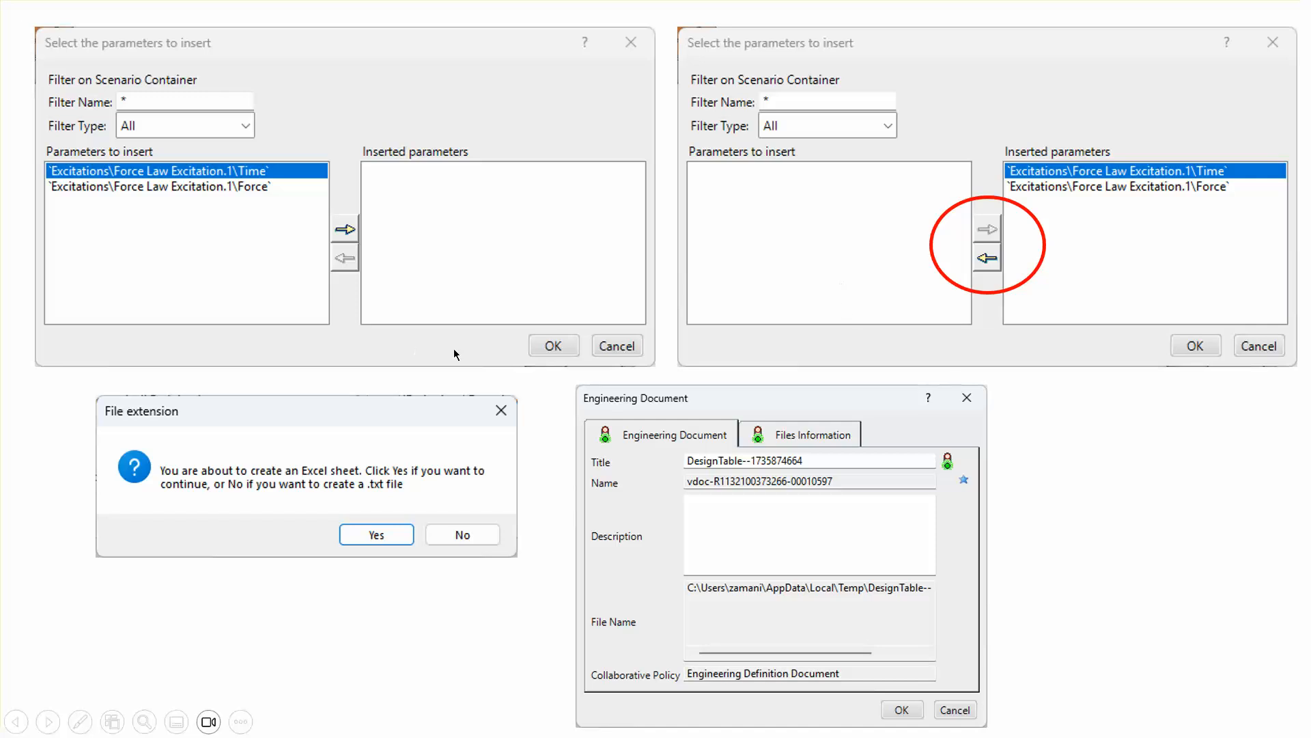
click(1074, 478)
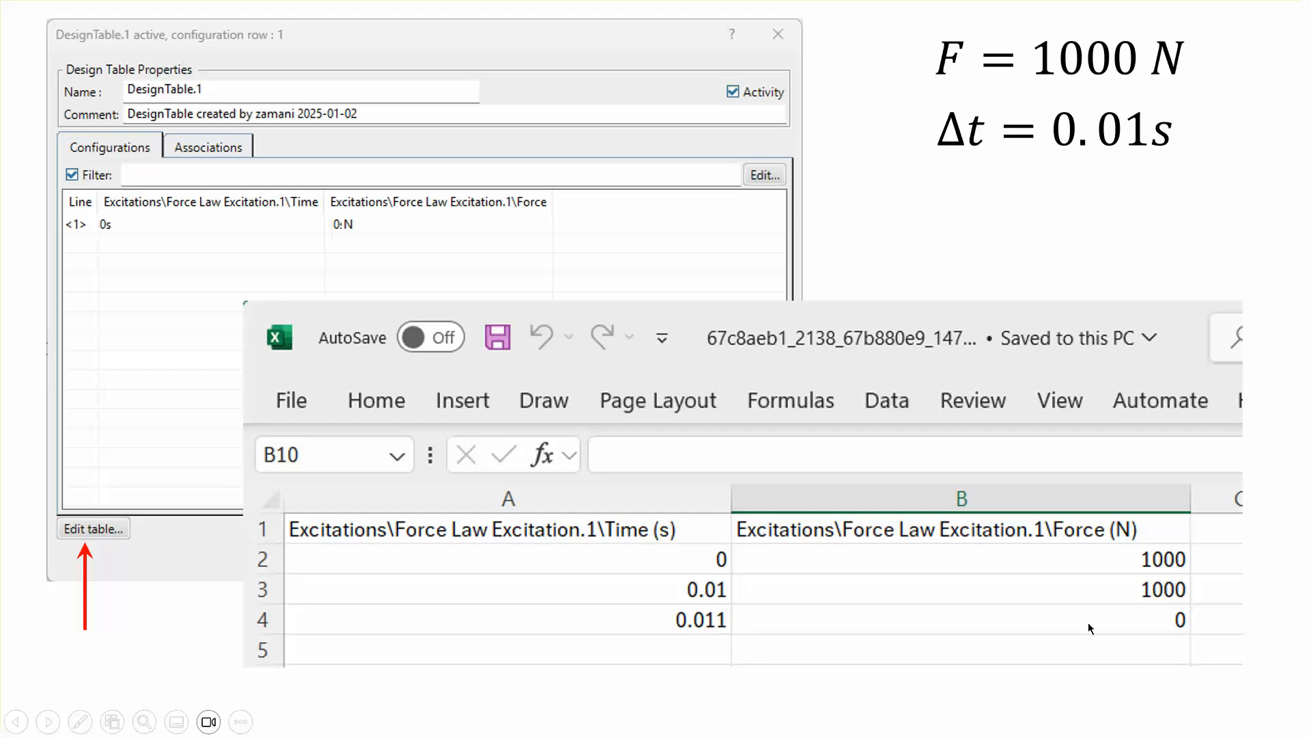
key(Right)
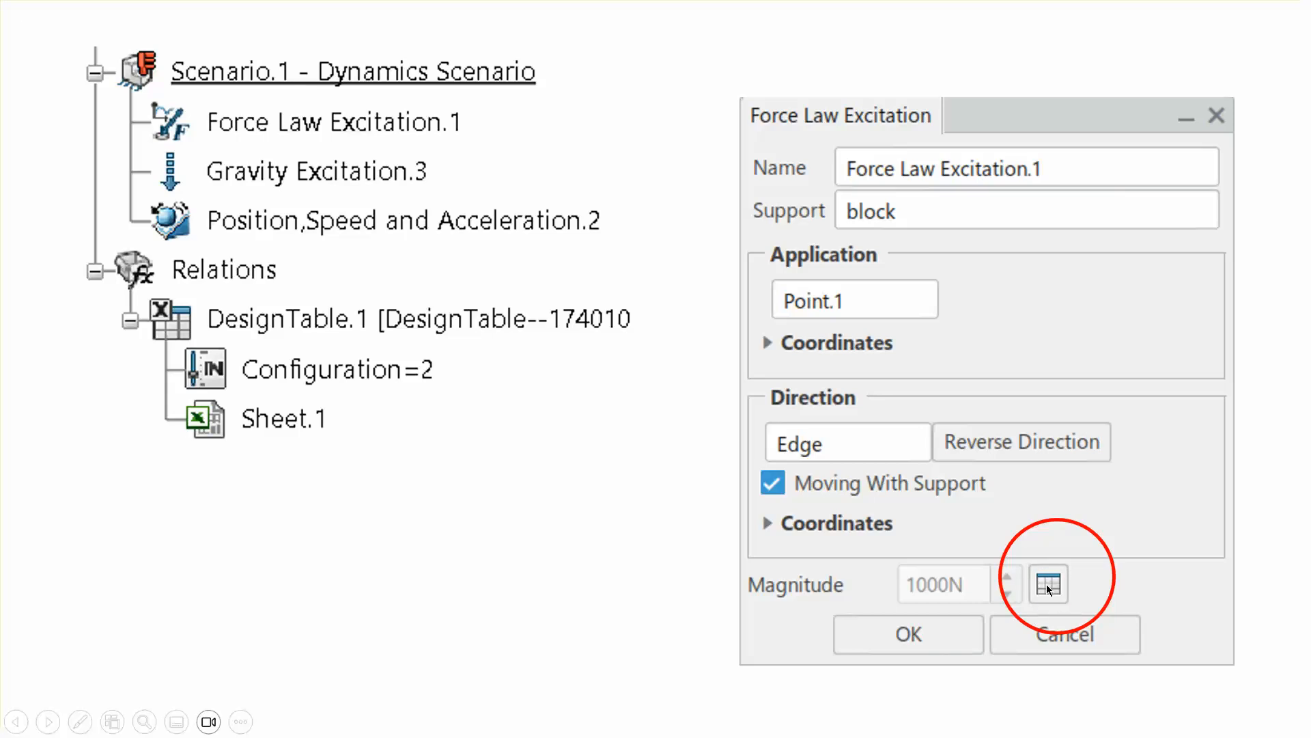
click(460, 511)
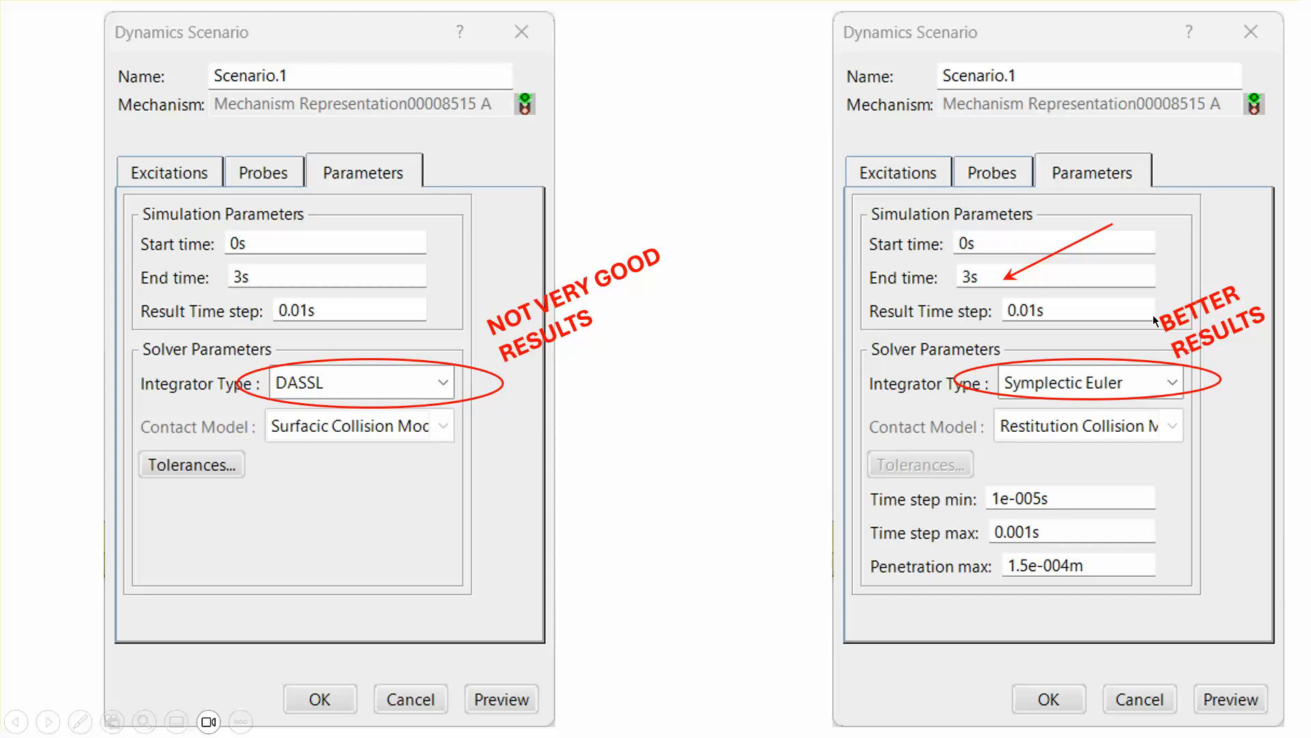
click(725, 407)
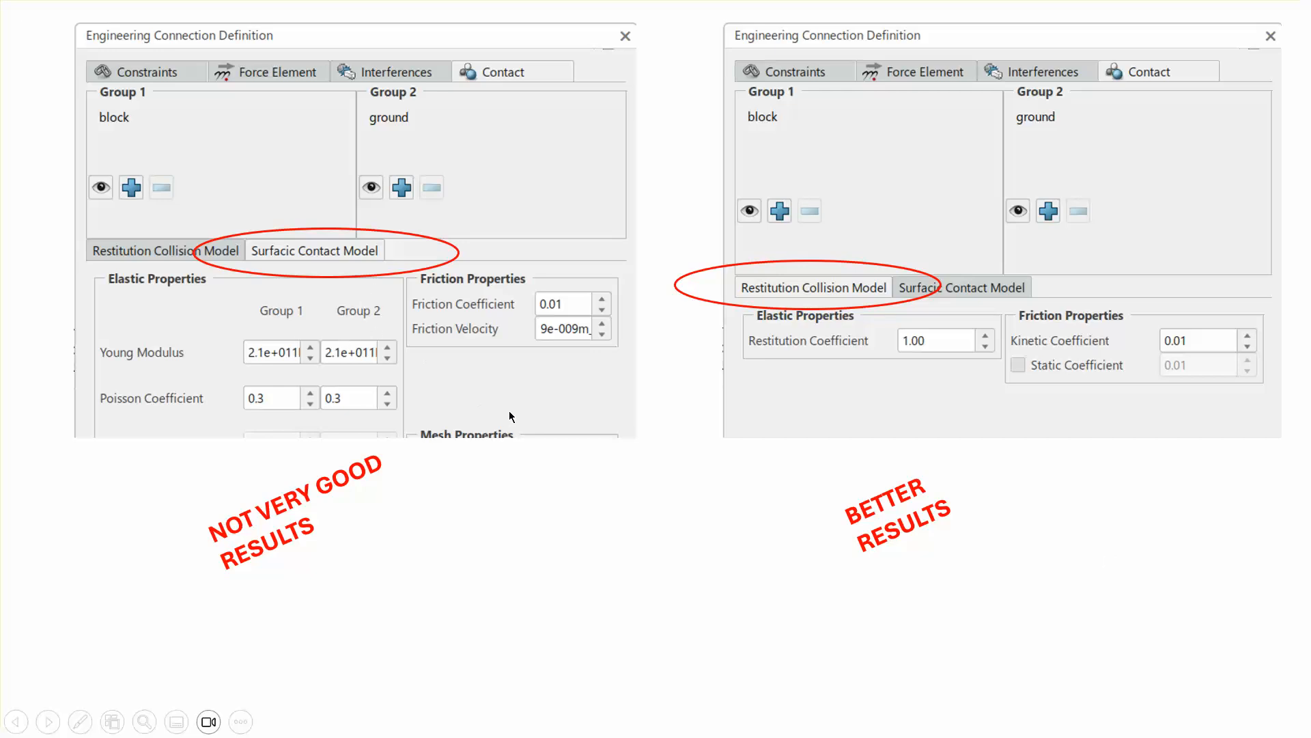
Step: End the slide show and display slide 5 with the cube and ground dimensions
click(549, 522)
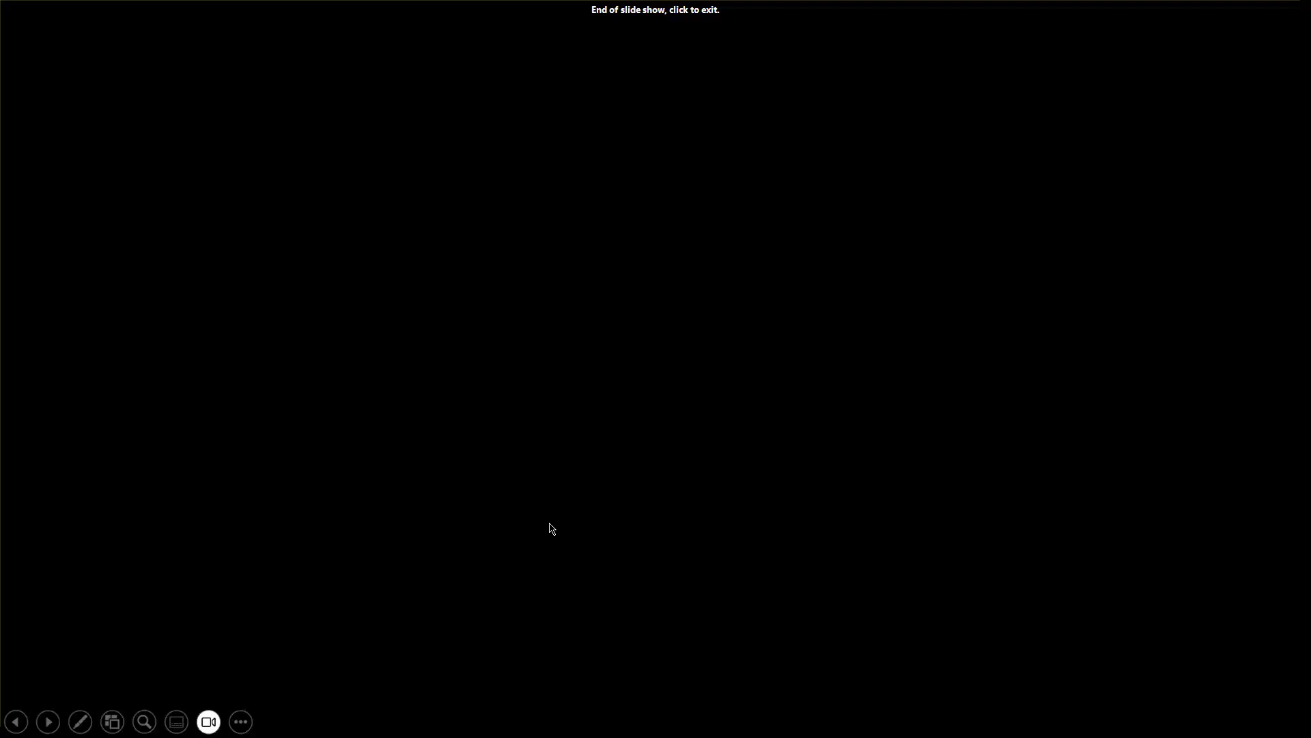
click(551, 529)
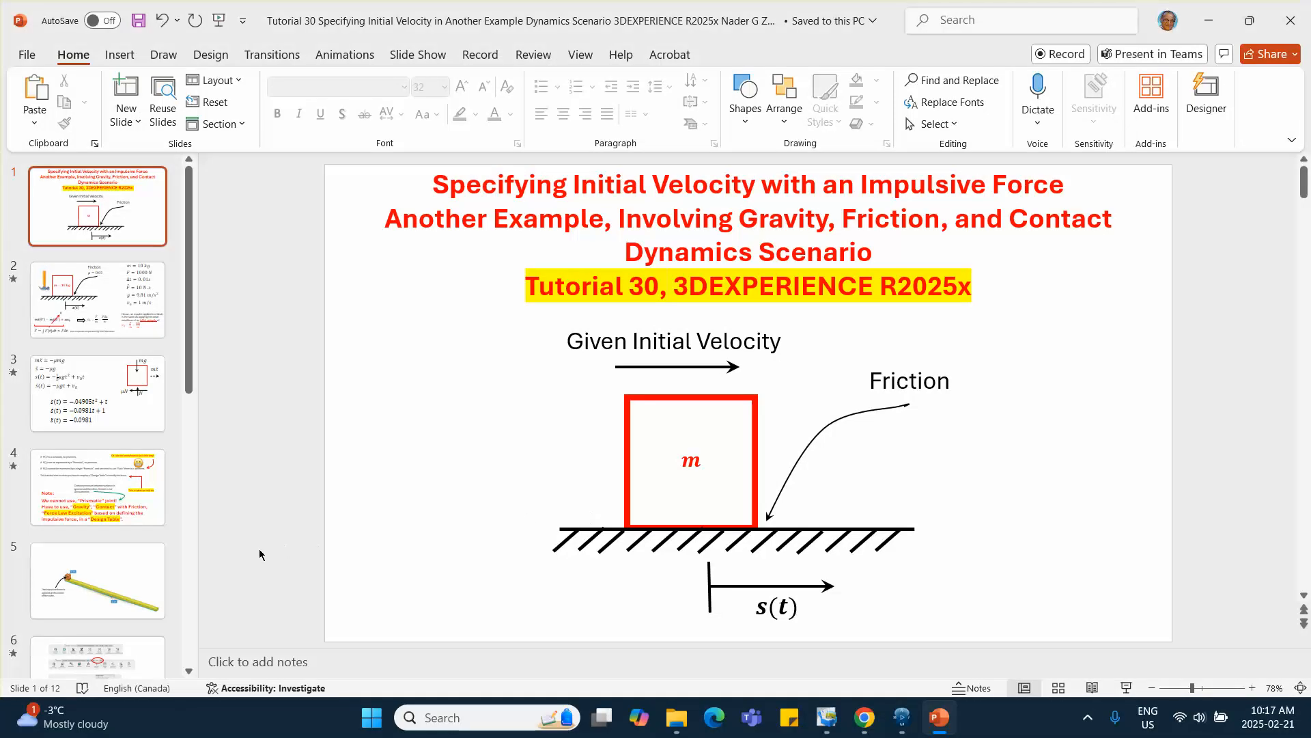
click(97, 580)
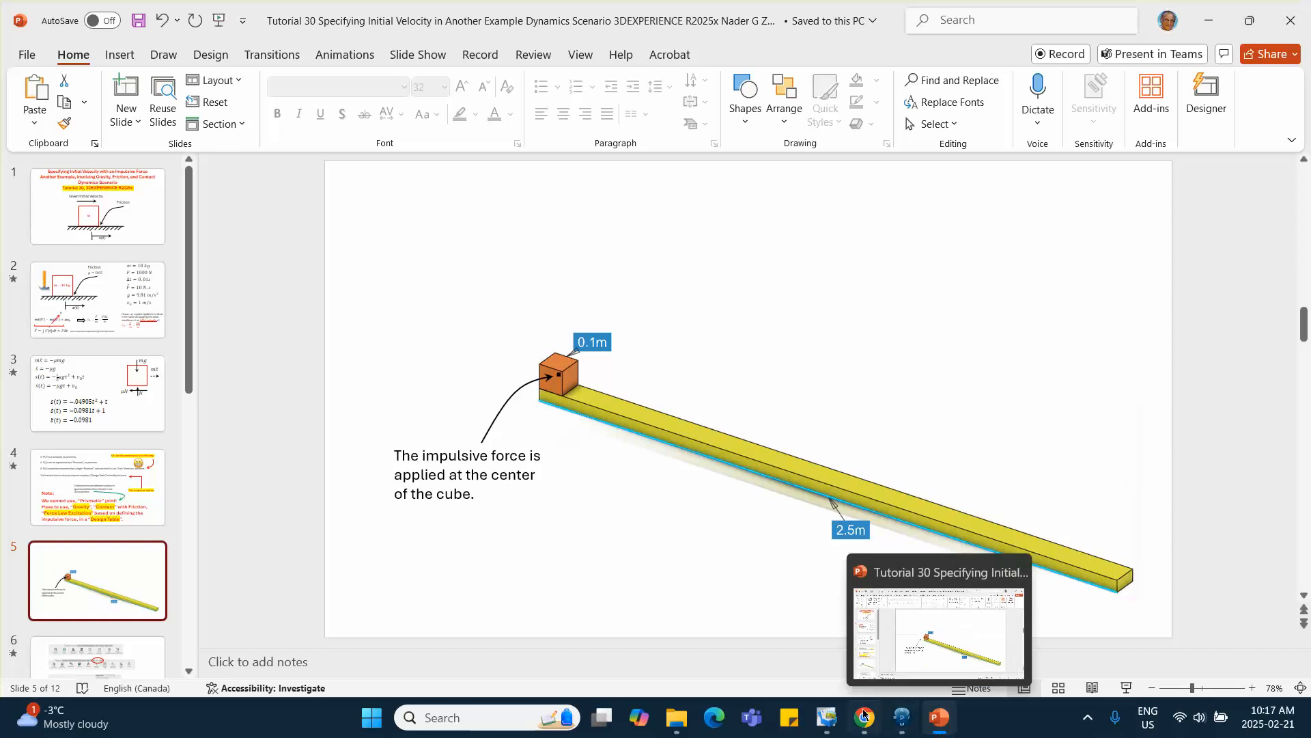
Step: Switch to 3DEXPERIENCE and insert a new 3D part under the root physical product
click(897, 721)
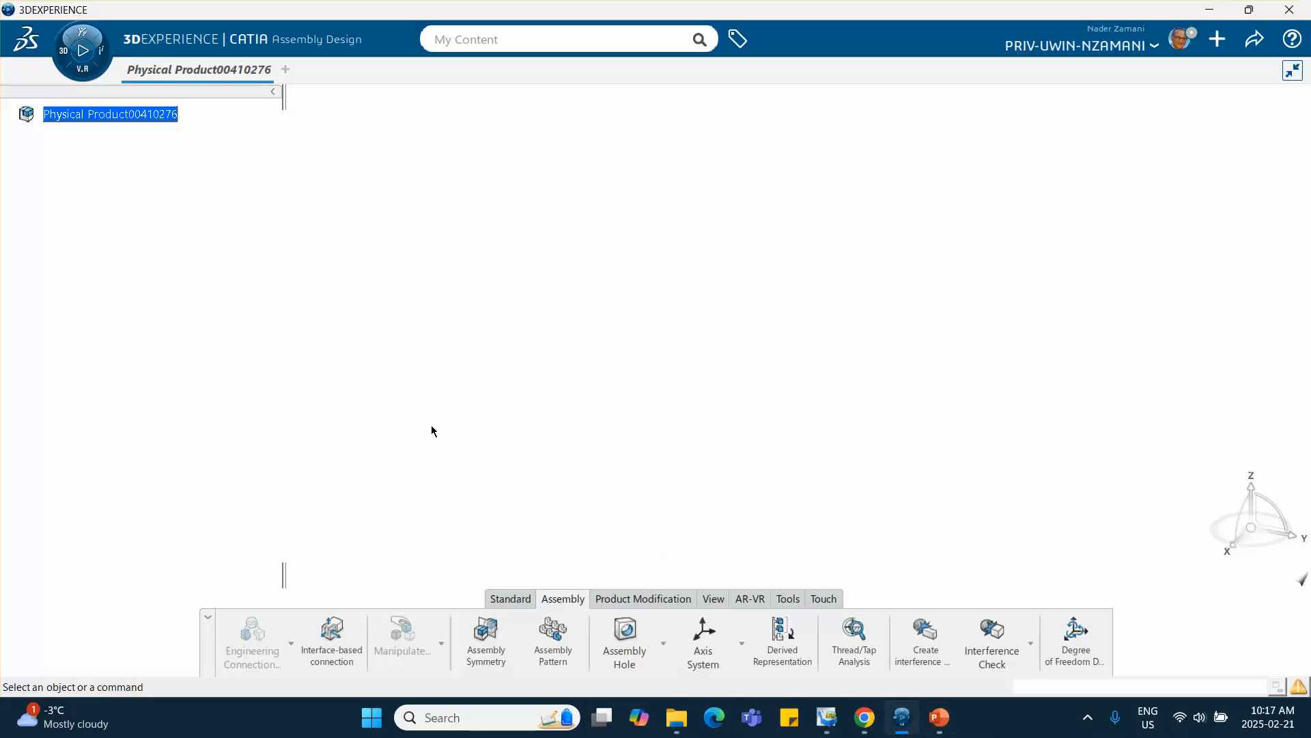
right_click(146, 117)
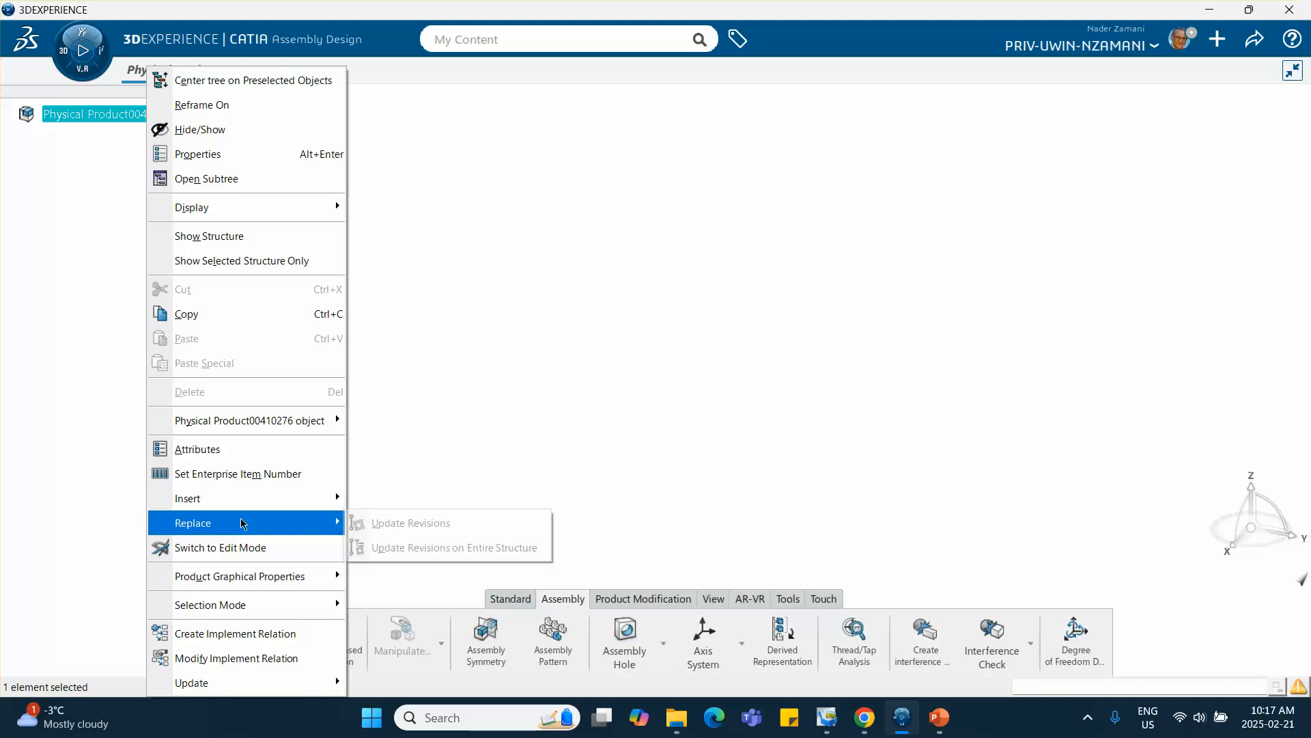
mouse_move(321, 498)
click(388, 171)
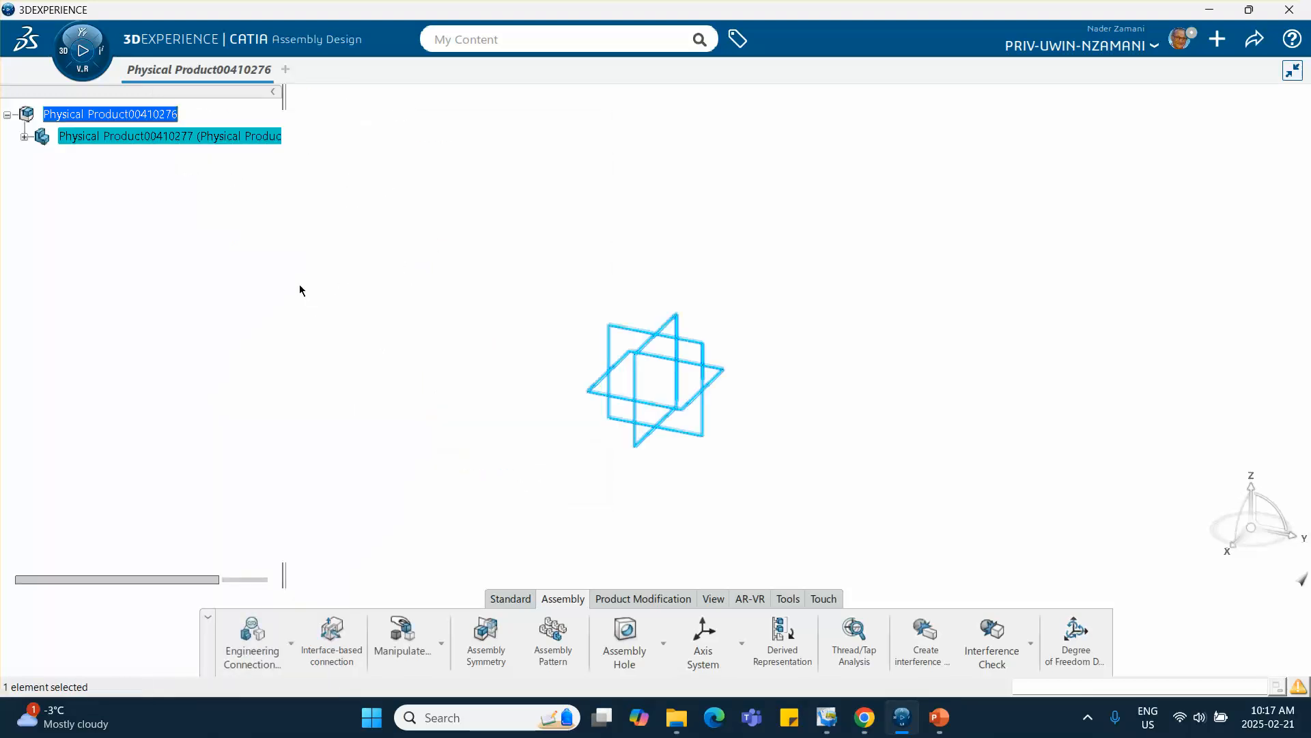
Step: Rename the inserted part as "ground" in both its instance title and its reference title
right_click(92, 140)
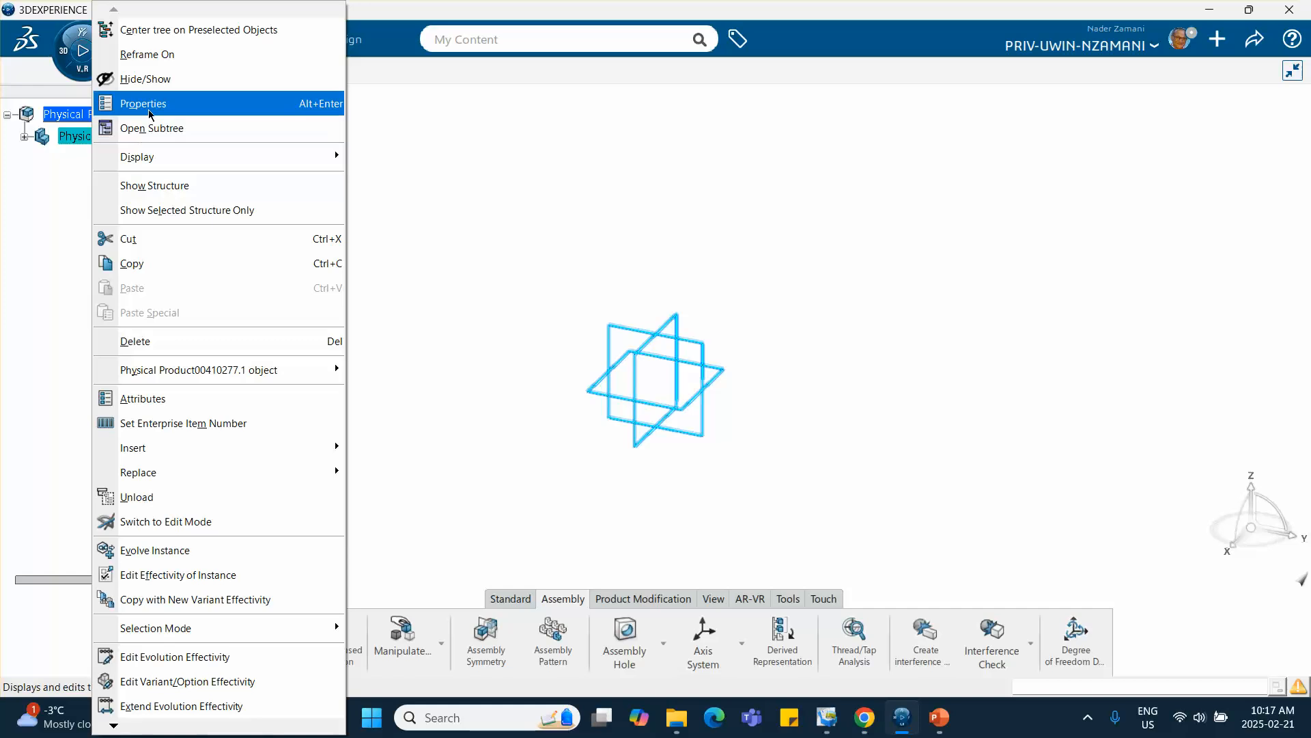
click(273, 103)
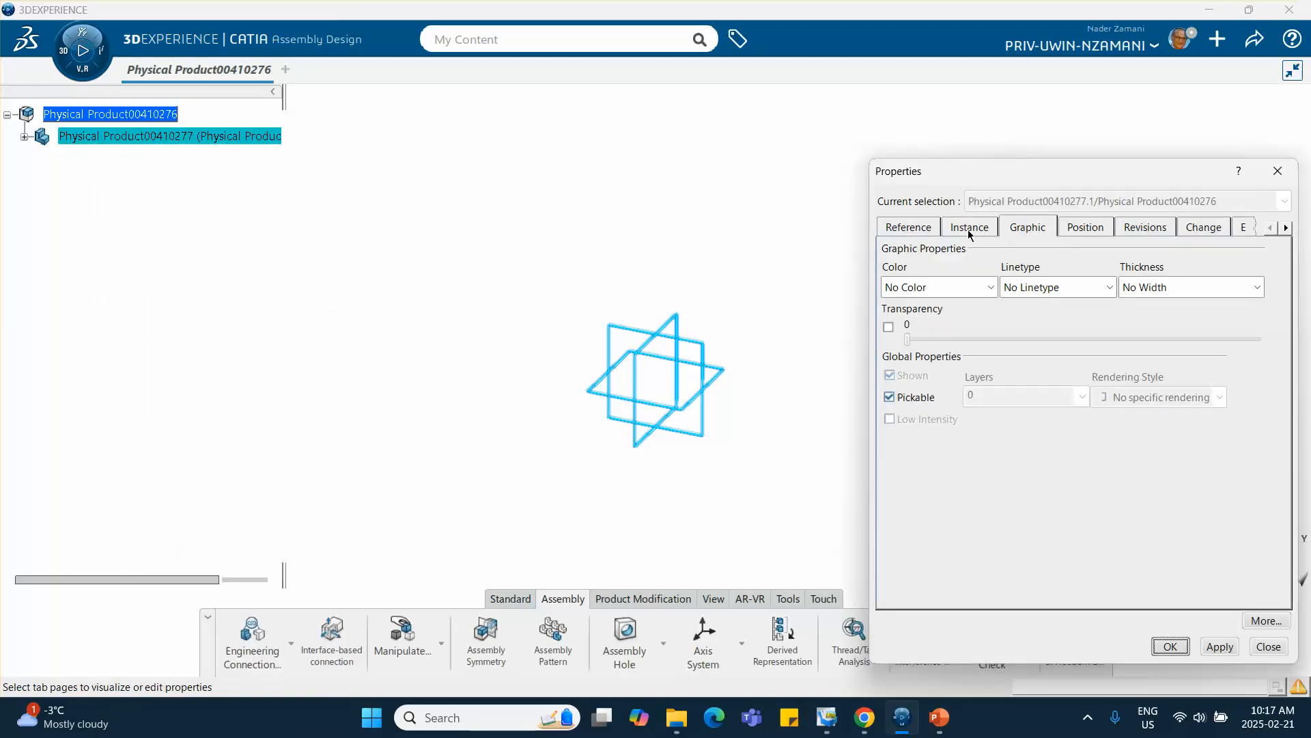
click(969, 230)
drag(1117, 283, 979, 285)
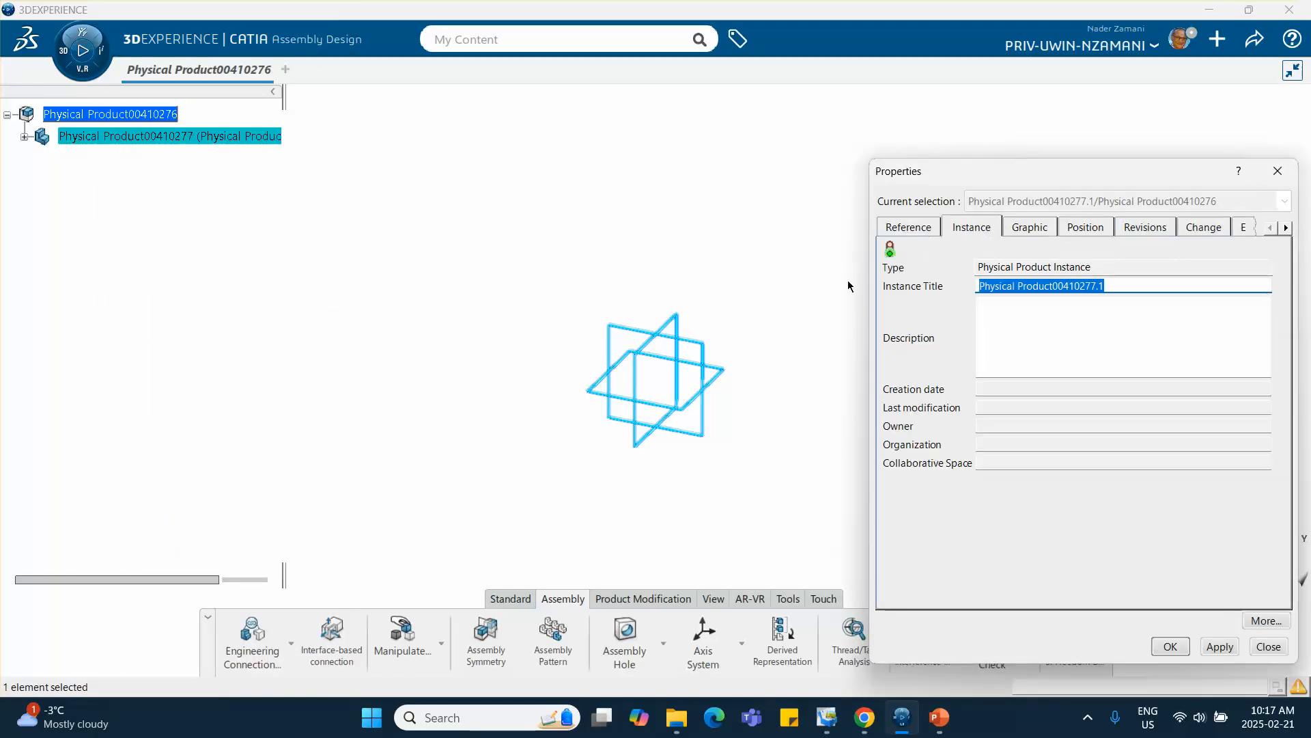
text(ground)
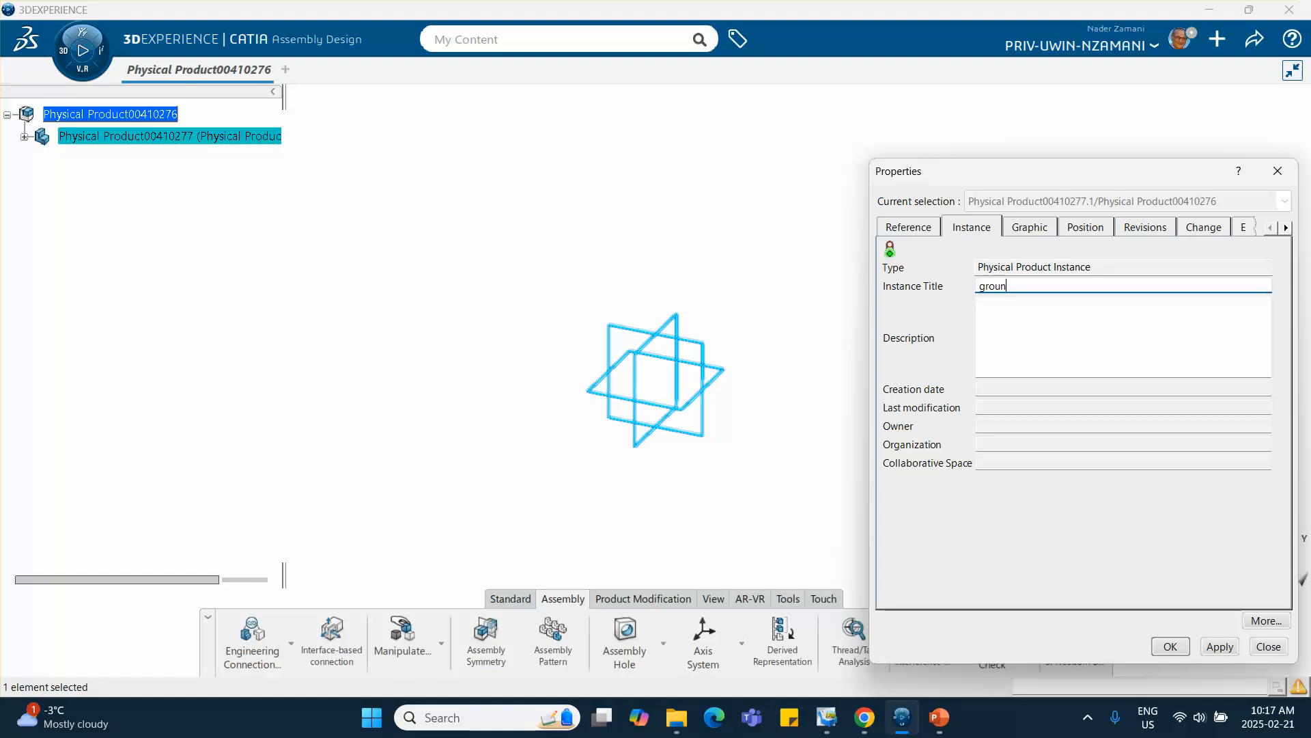
click(908, 227)
drag(1133, 283, 960, 285)
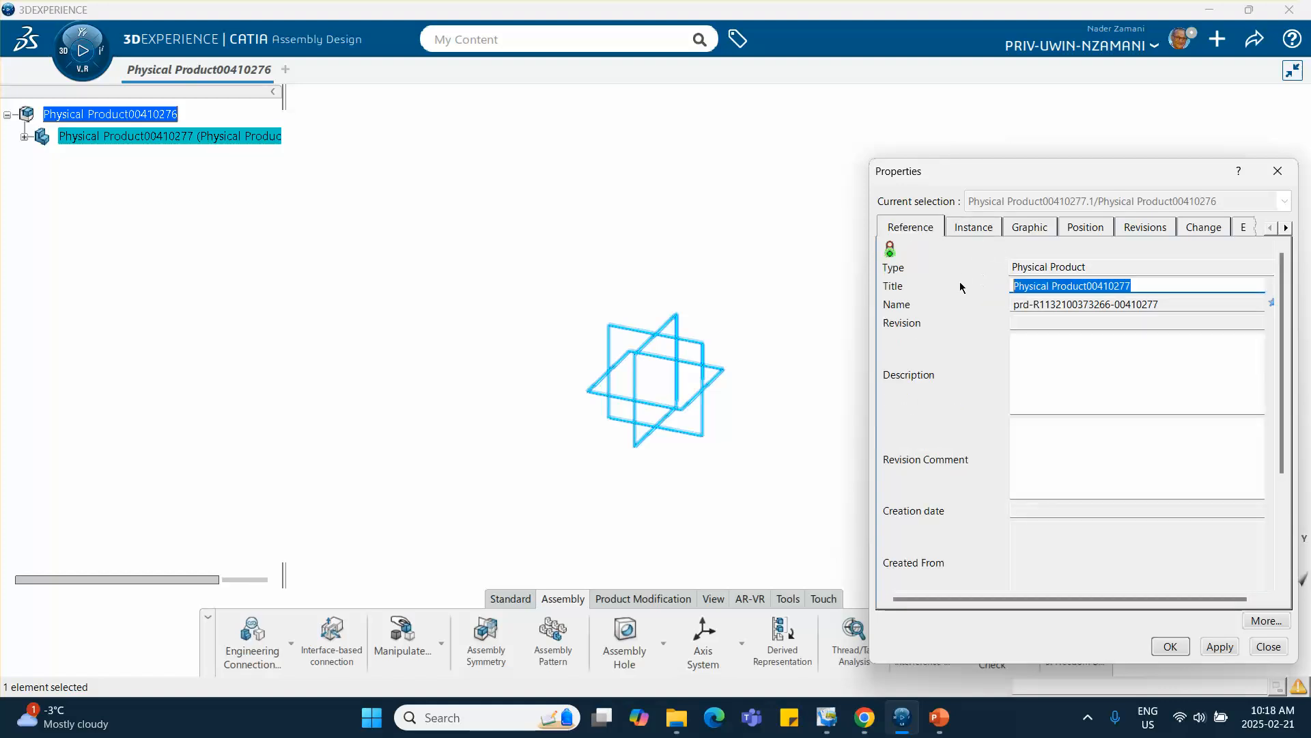
text(gr)
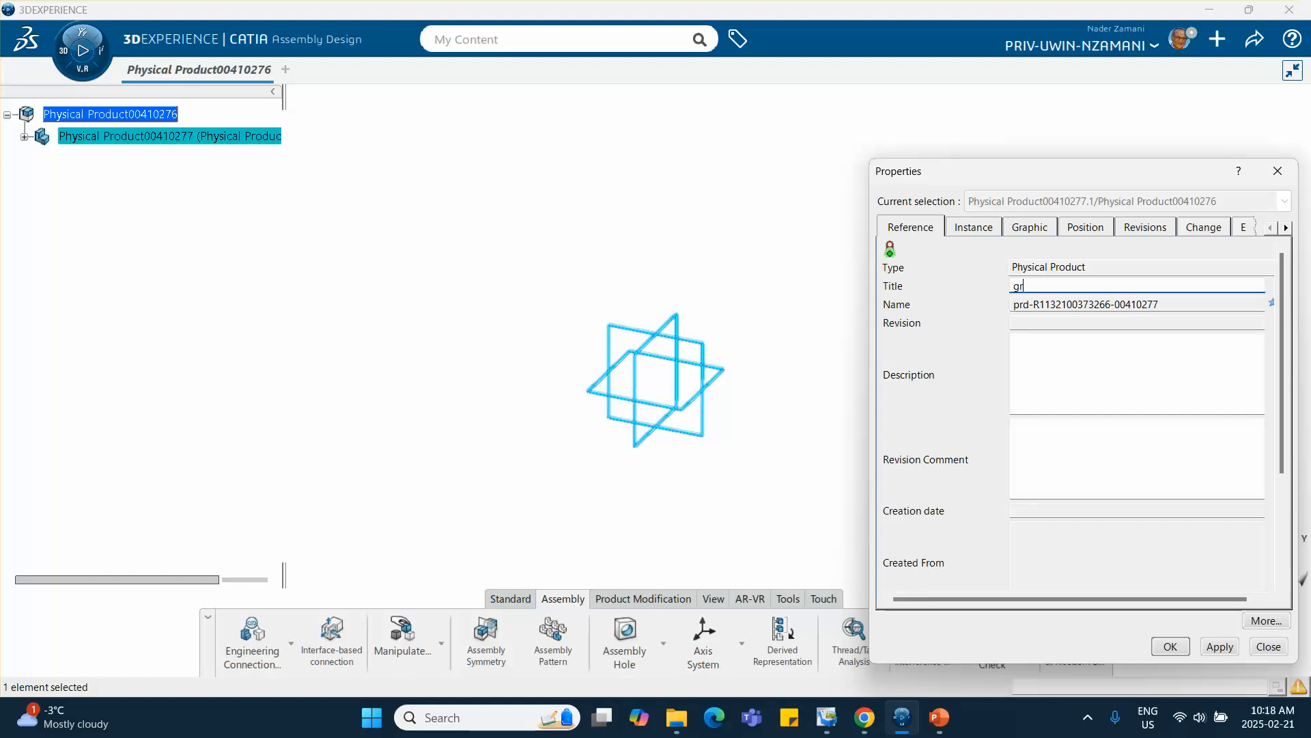
text(ound)
click(1170, 646)
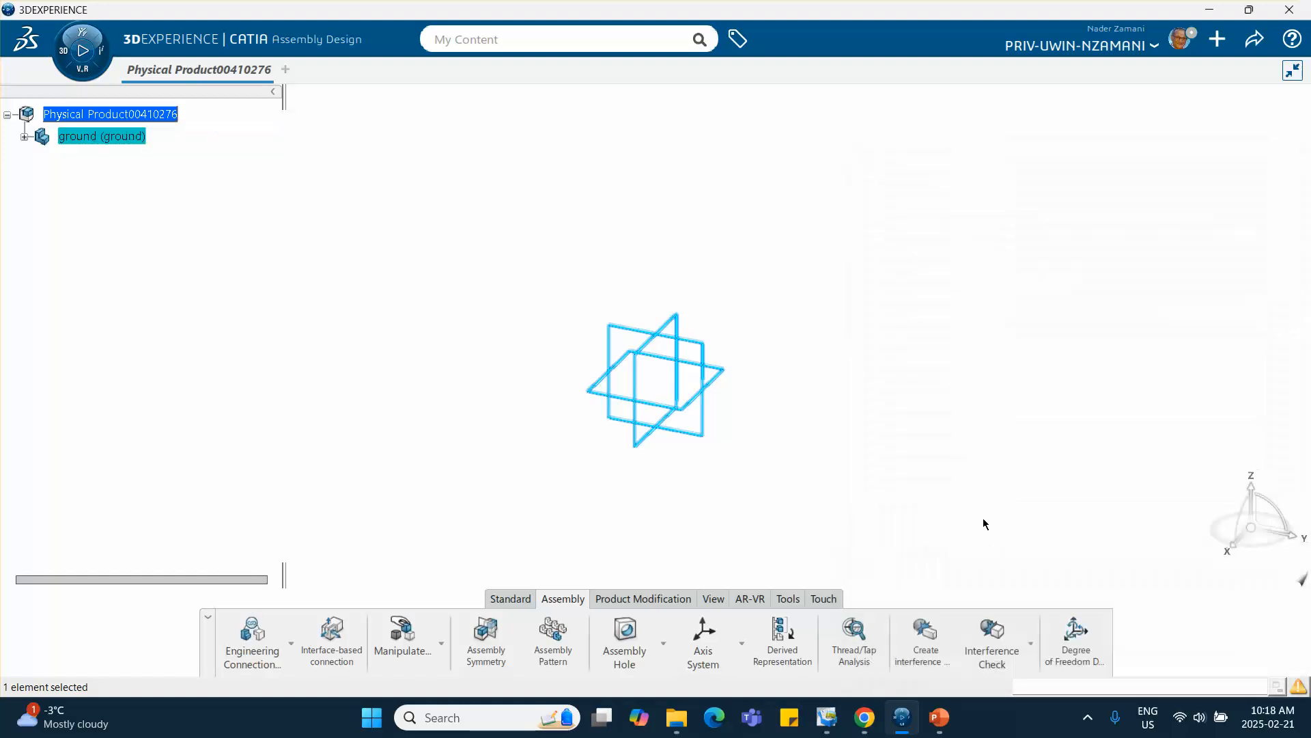
Step: Open the ground part's 3D shape for editing in Part Design and dismiss the Make Service promotion
click(23, 136)
click(121, 163)
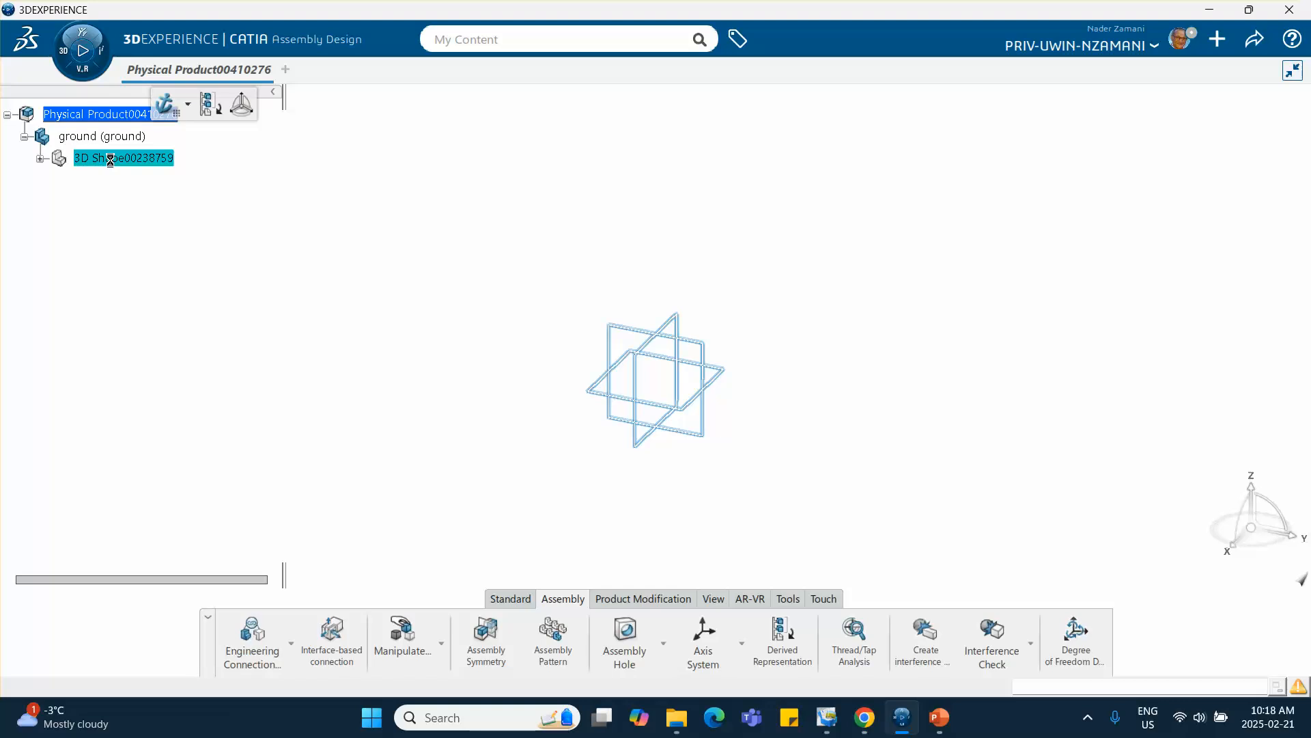
double_click(110, 160)
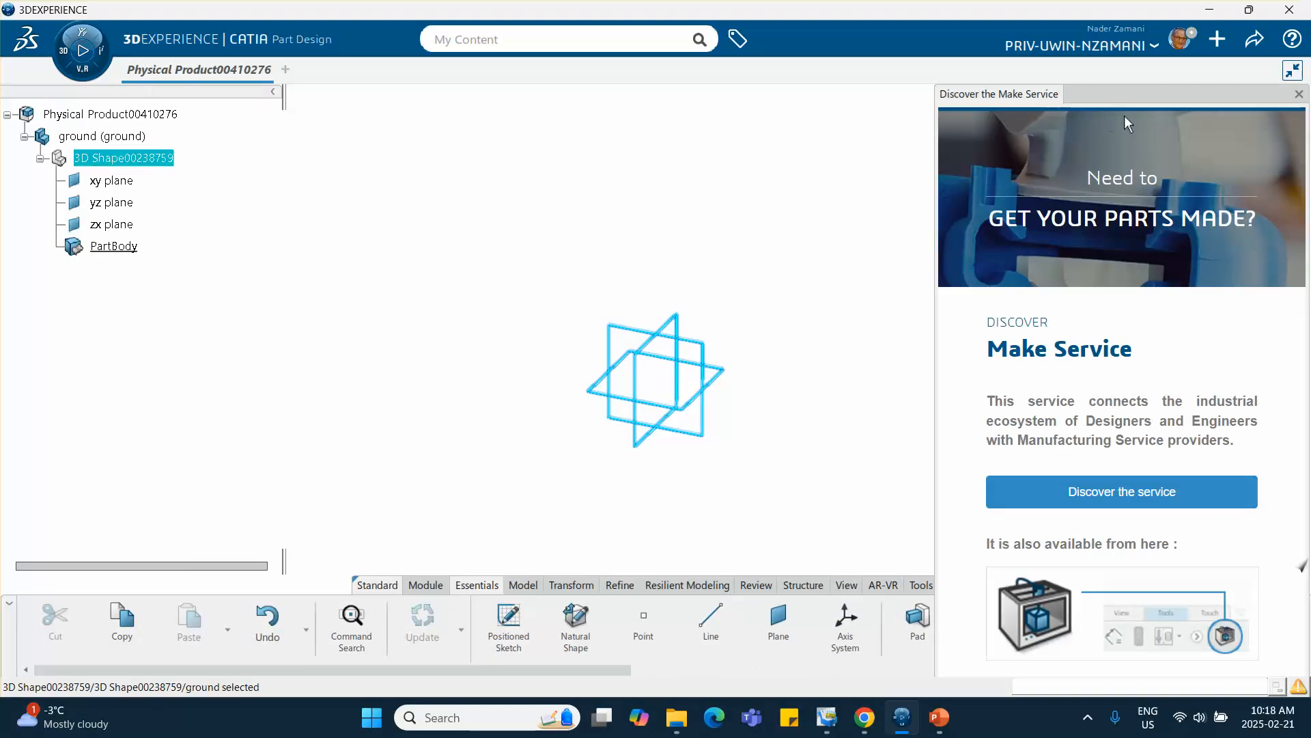
click(1299, 93)
click(848, 181)
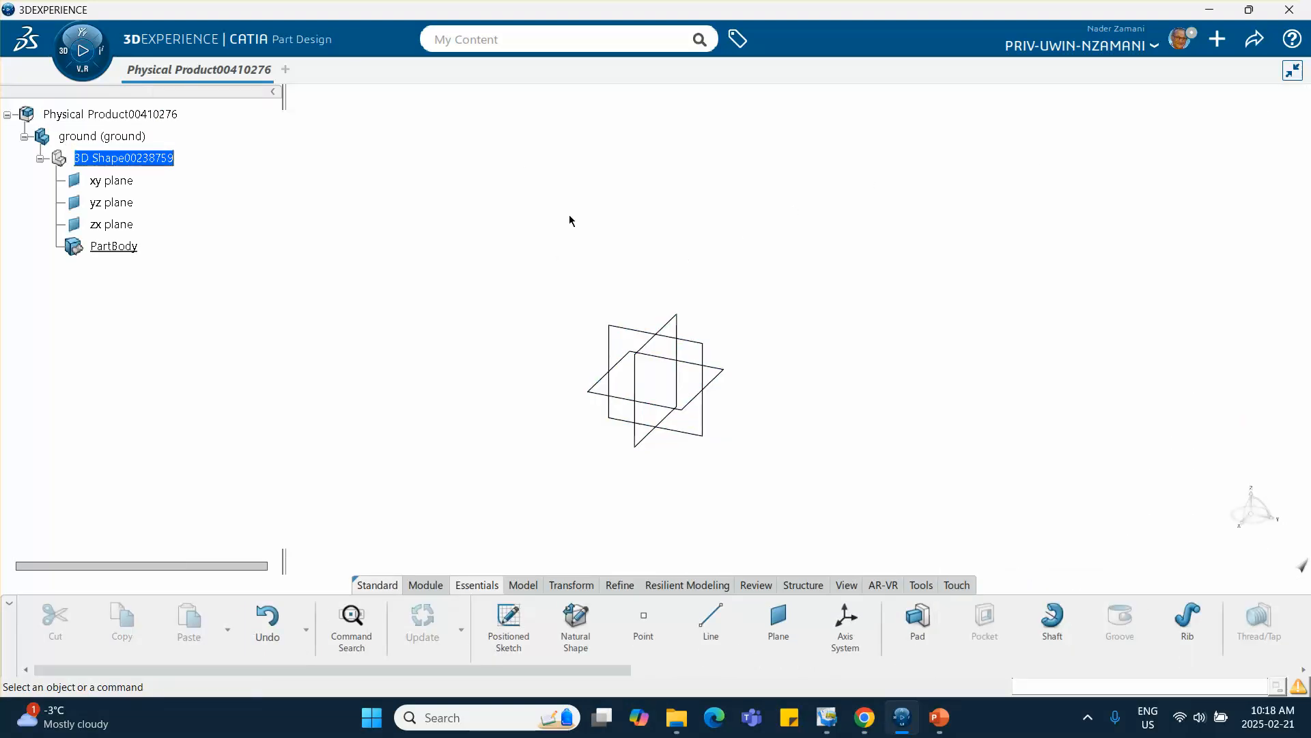
Step: Start a sketch on the yz plane and draw a rectangle about 0.129 m long from the origin, below the horizontal axis
click(703, 353)
click(823, 286)
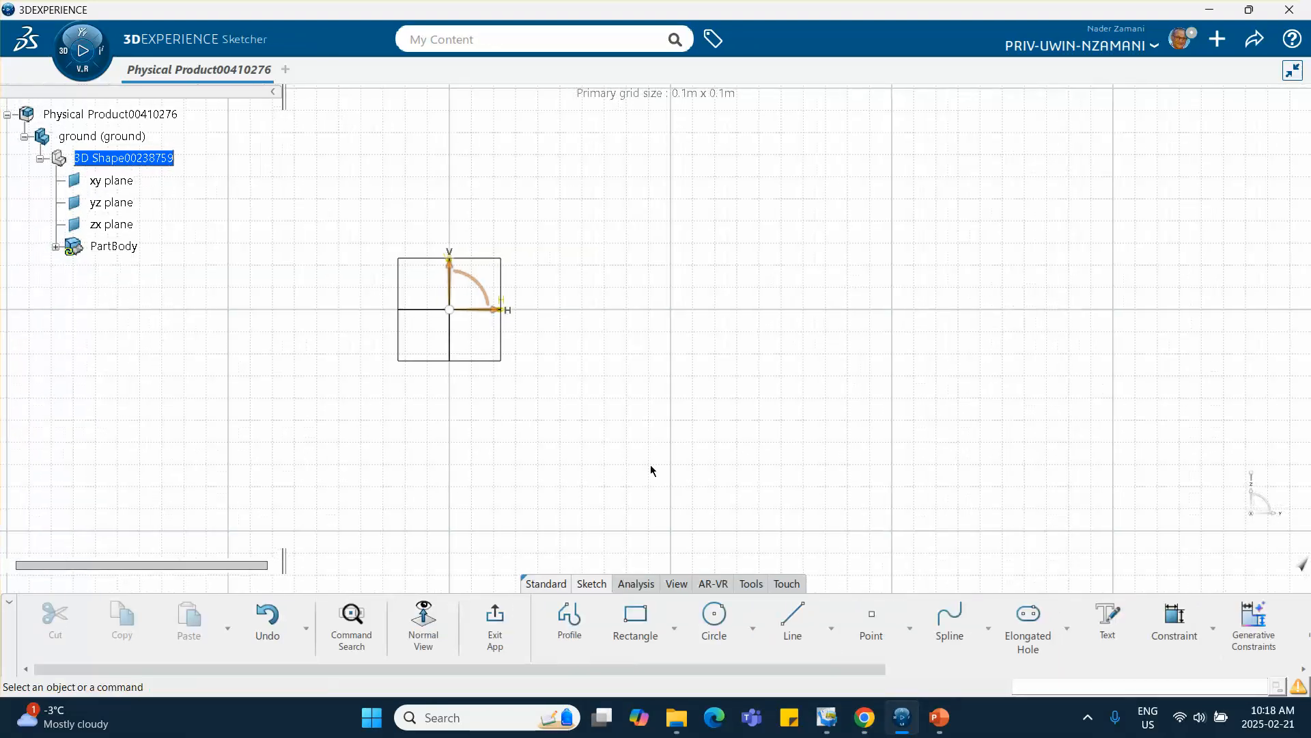
click(928, 713)
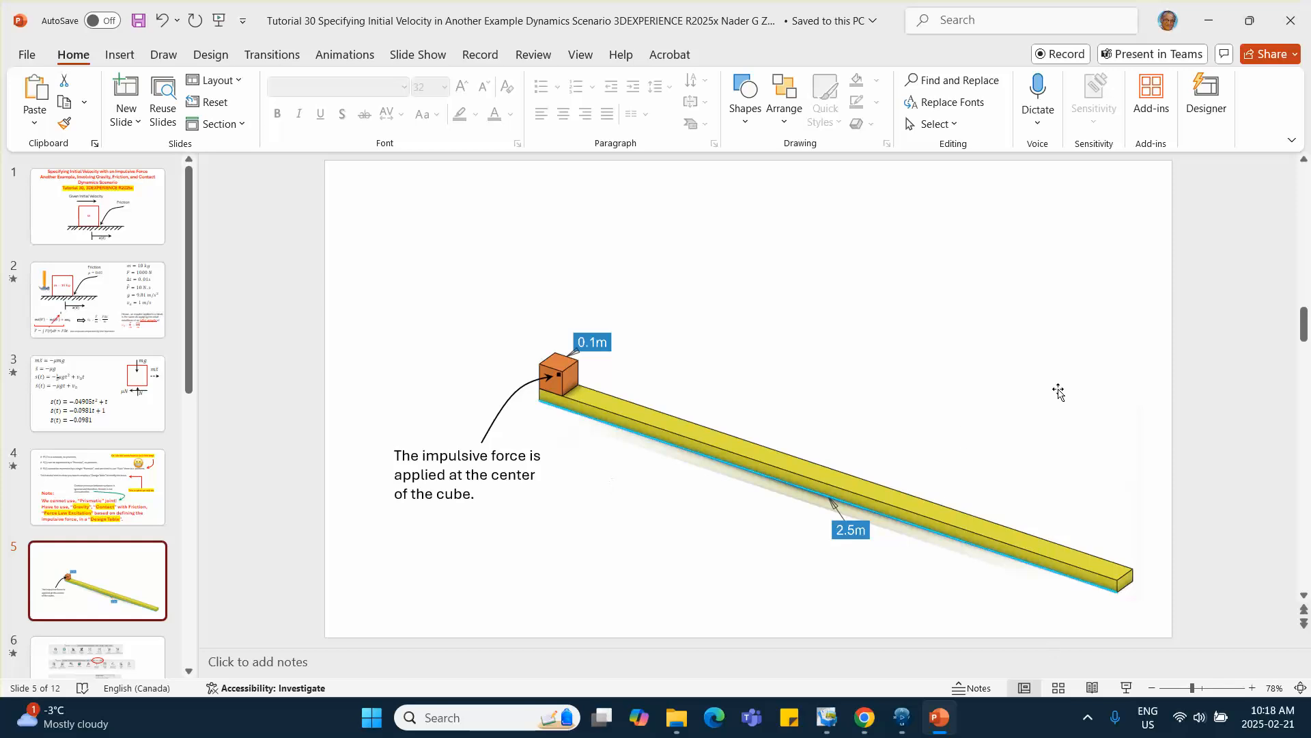
click(1211, 24)
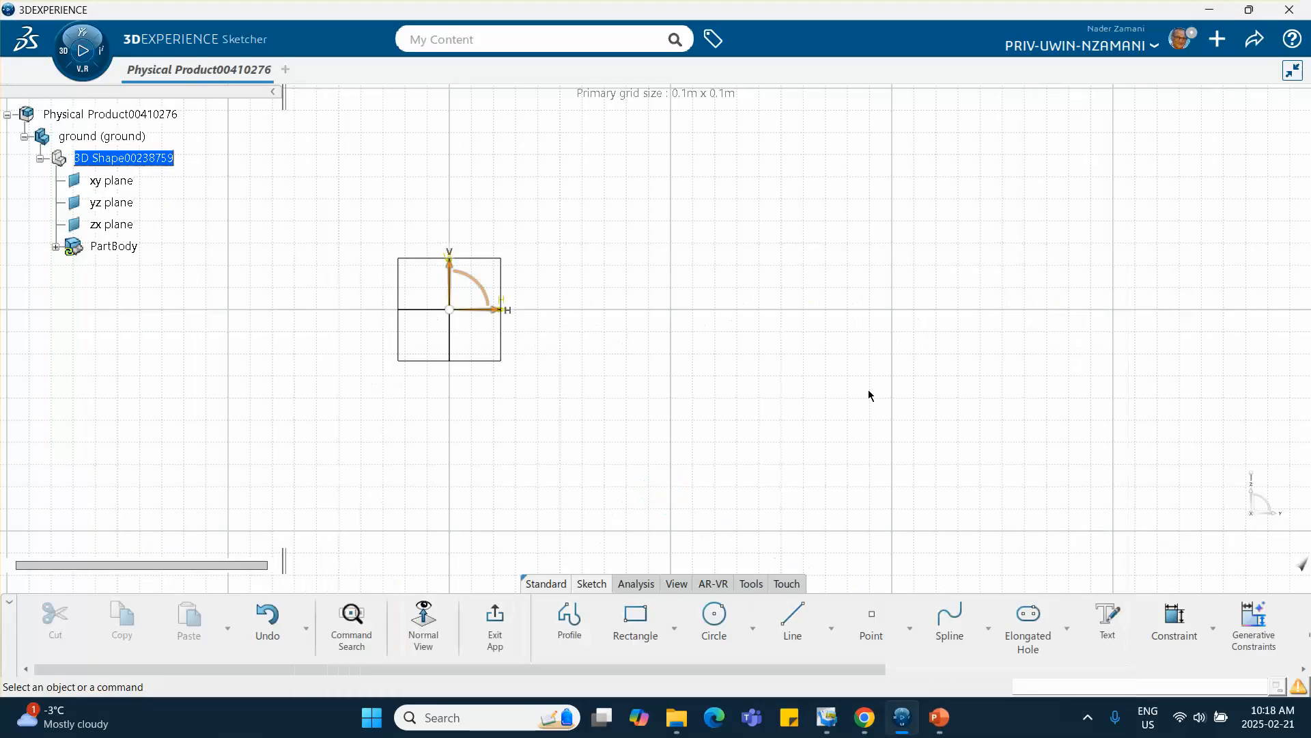
click(635, 618)
click(452, 310)
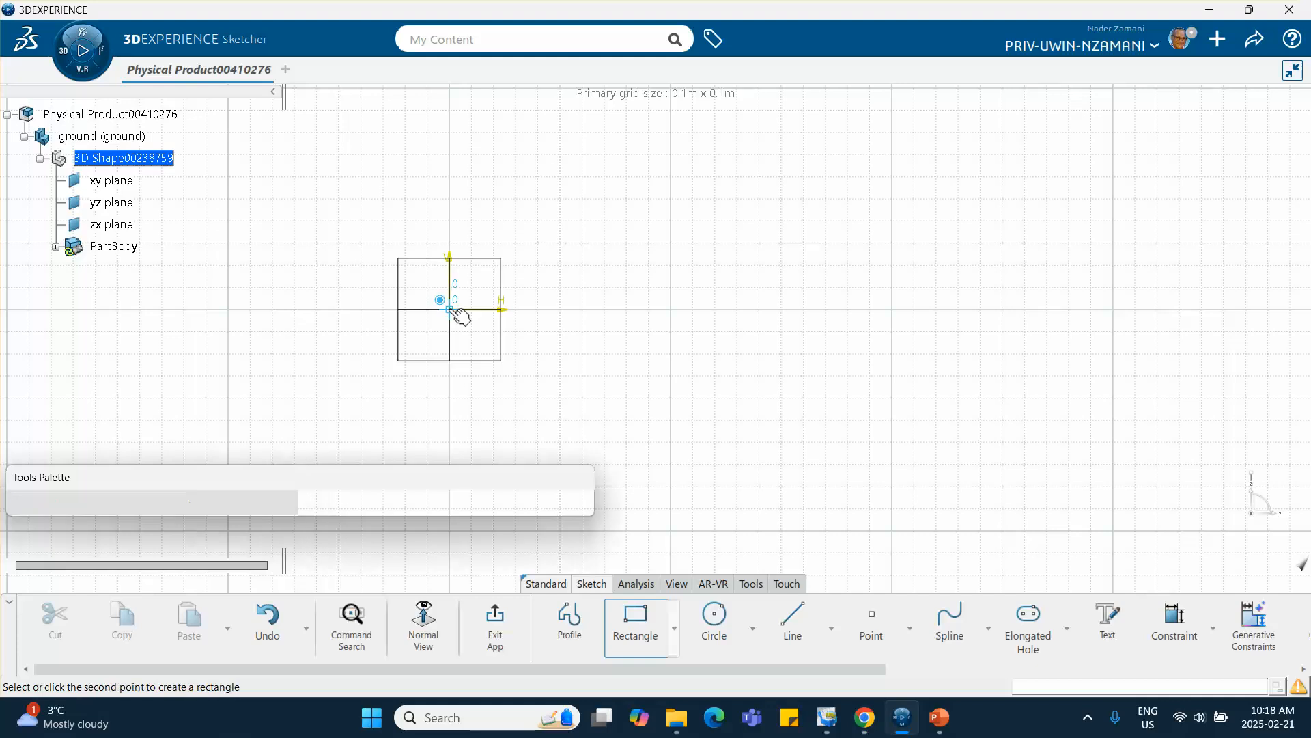
click(734, 362)
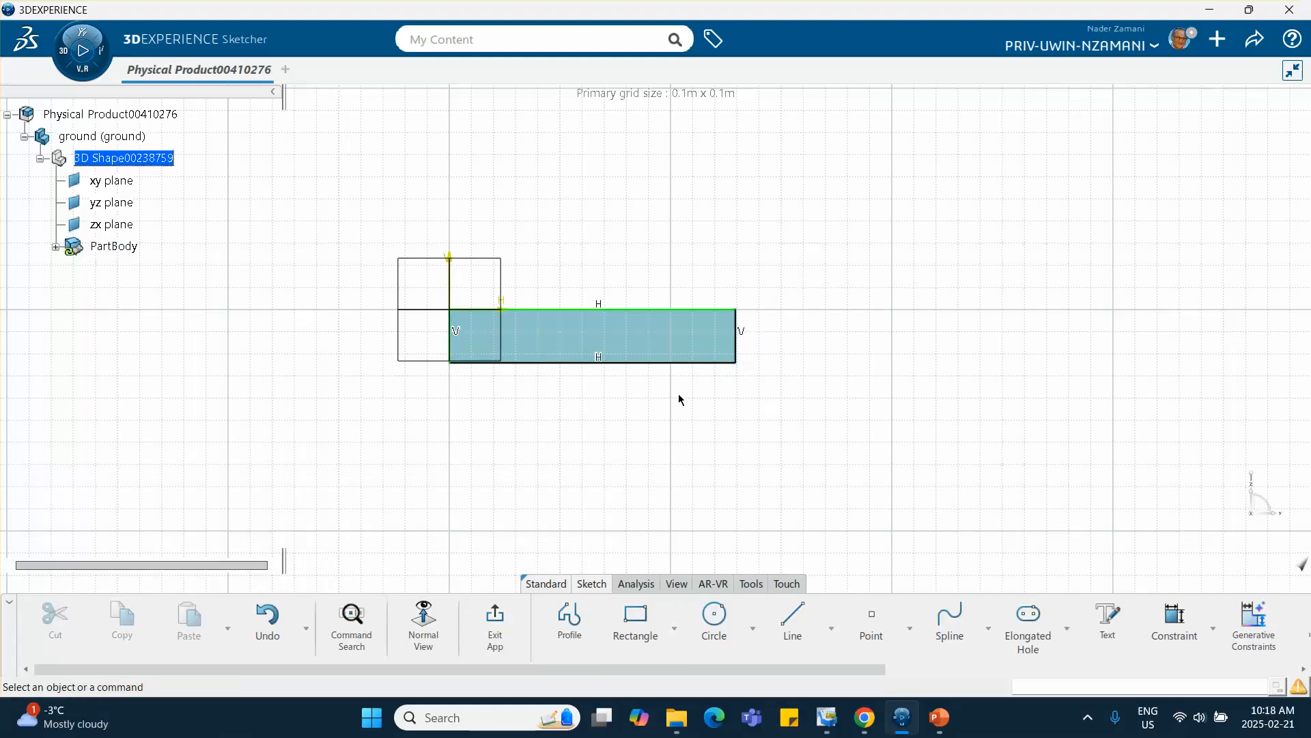
Step: Dimension the rectangle's lower edge to 2.5 m and accept scaling all sketch elements
click(1174, 617)
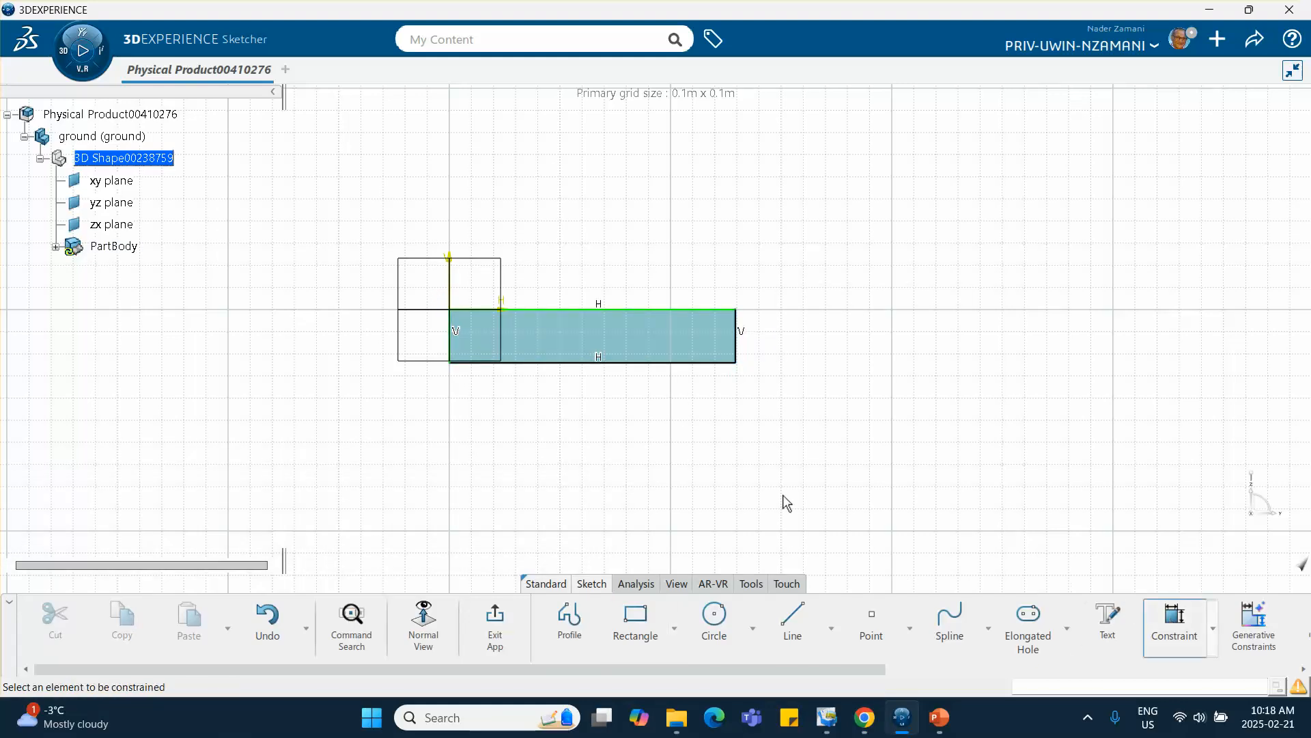
click(622, 363)
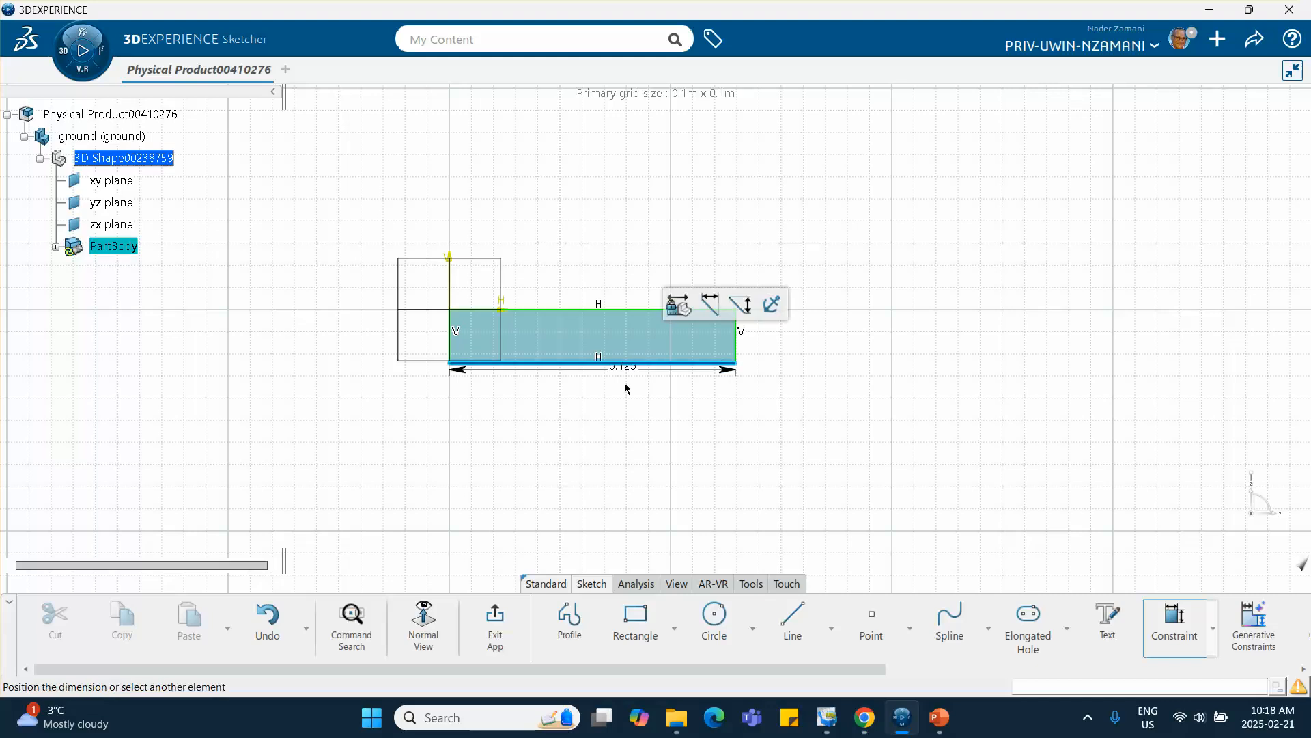
click(623, 413)
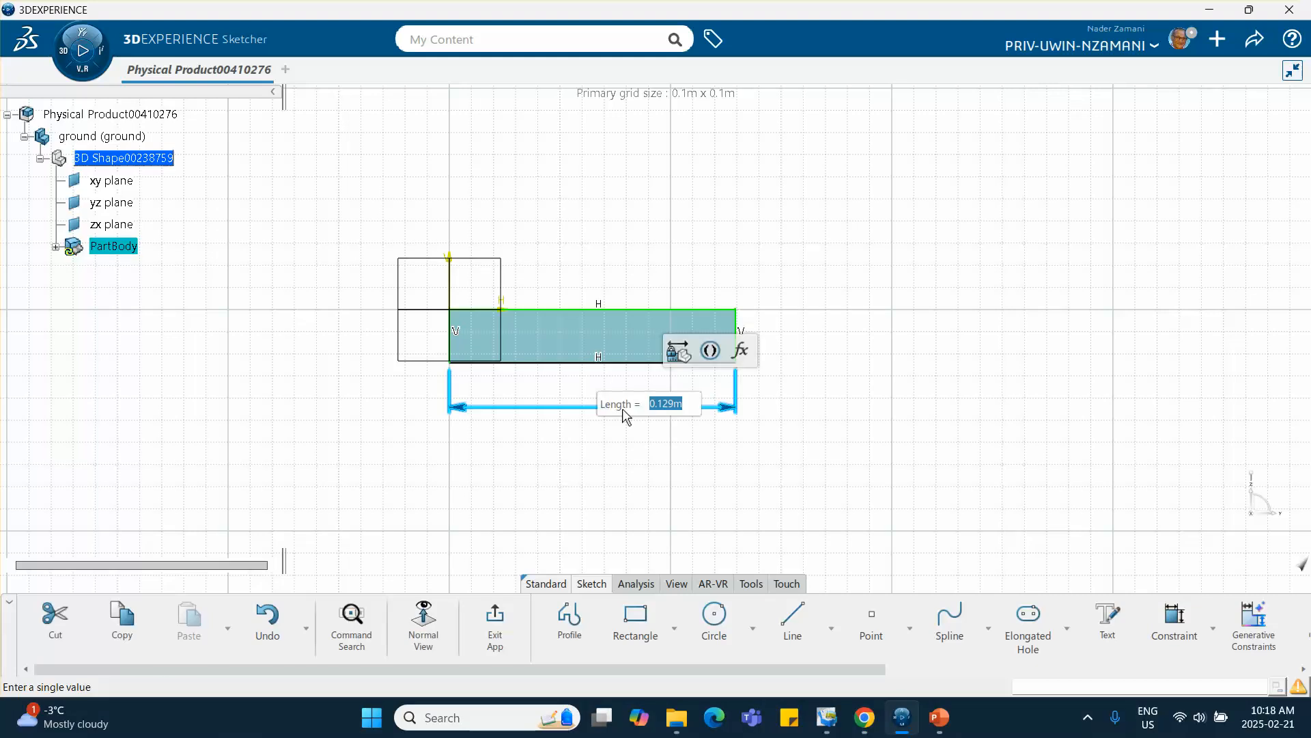
text(2.5m)
key(Return)
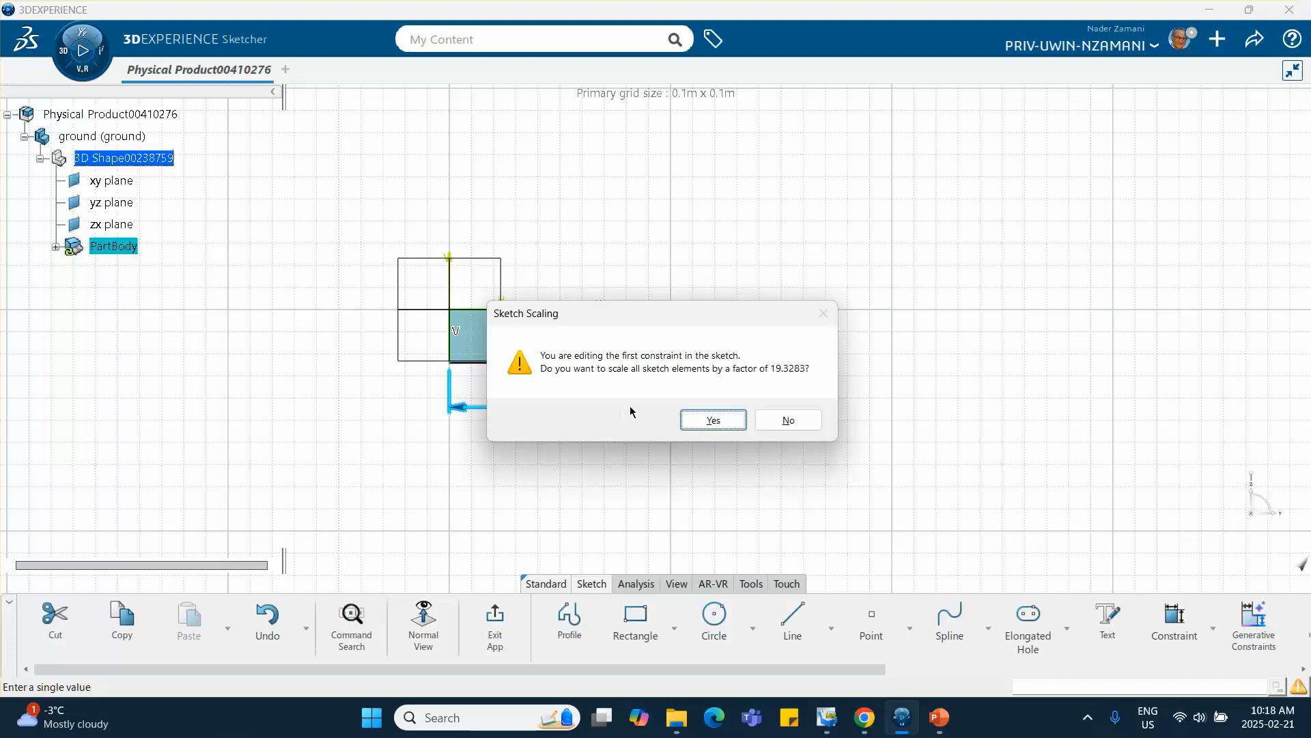
click(711, 419)
Step: Dimension the rectangle's short vertical edge at the origin to 0.05 m and exit the sketch
mouse_move(710, 420)
middle_down()
mouse_move(724, 538)
mouse_move(584, 360)
mouse_move(585, 400)
middle_up()
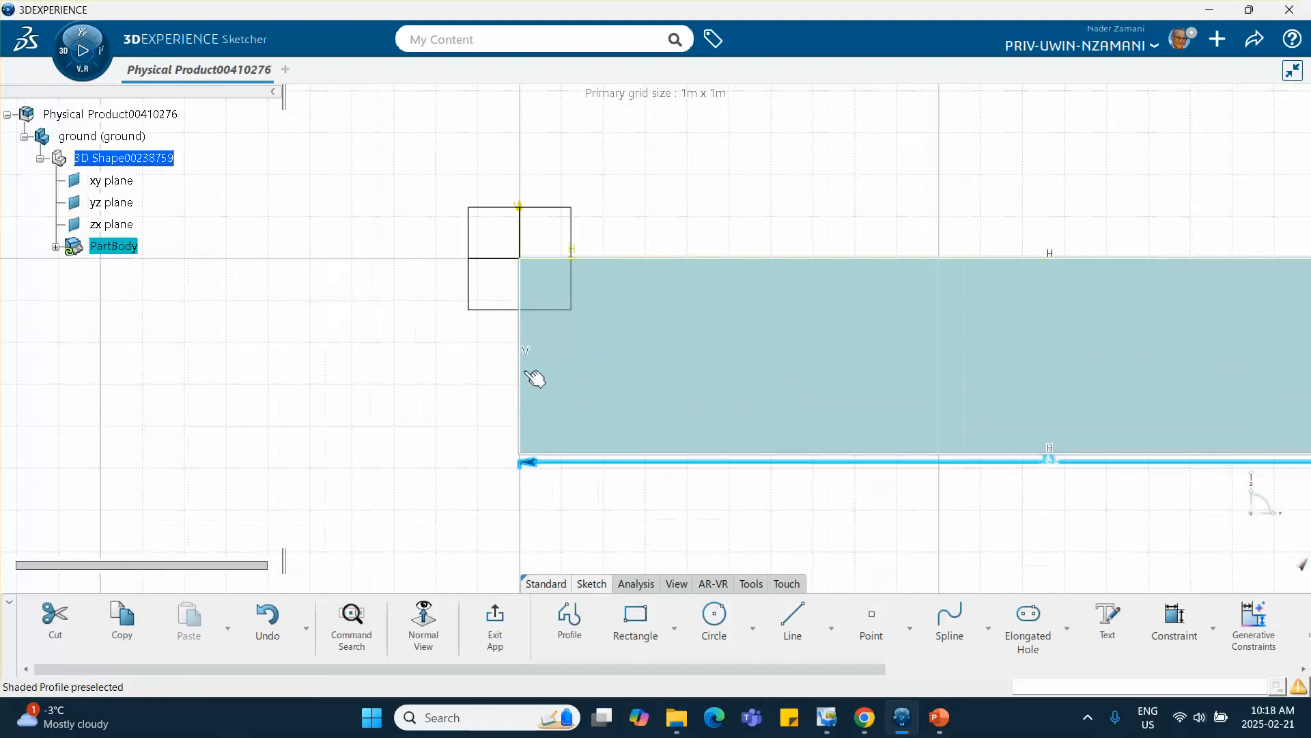
click(523, 372)
click(732, 315)
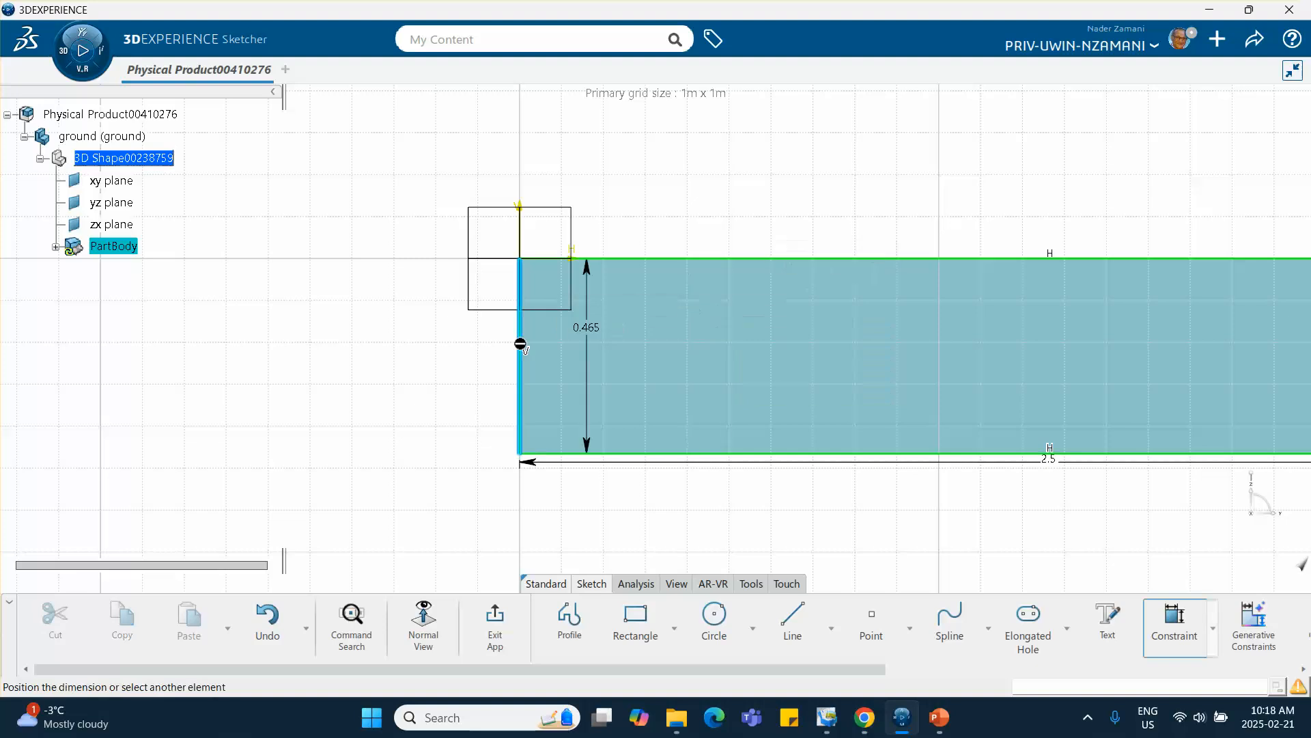
click(437, 370)
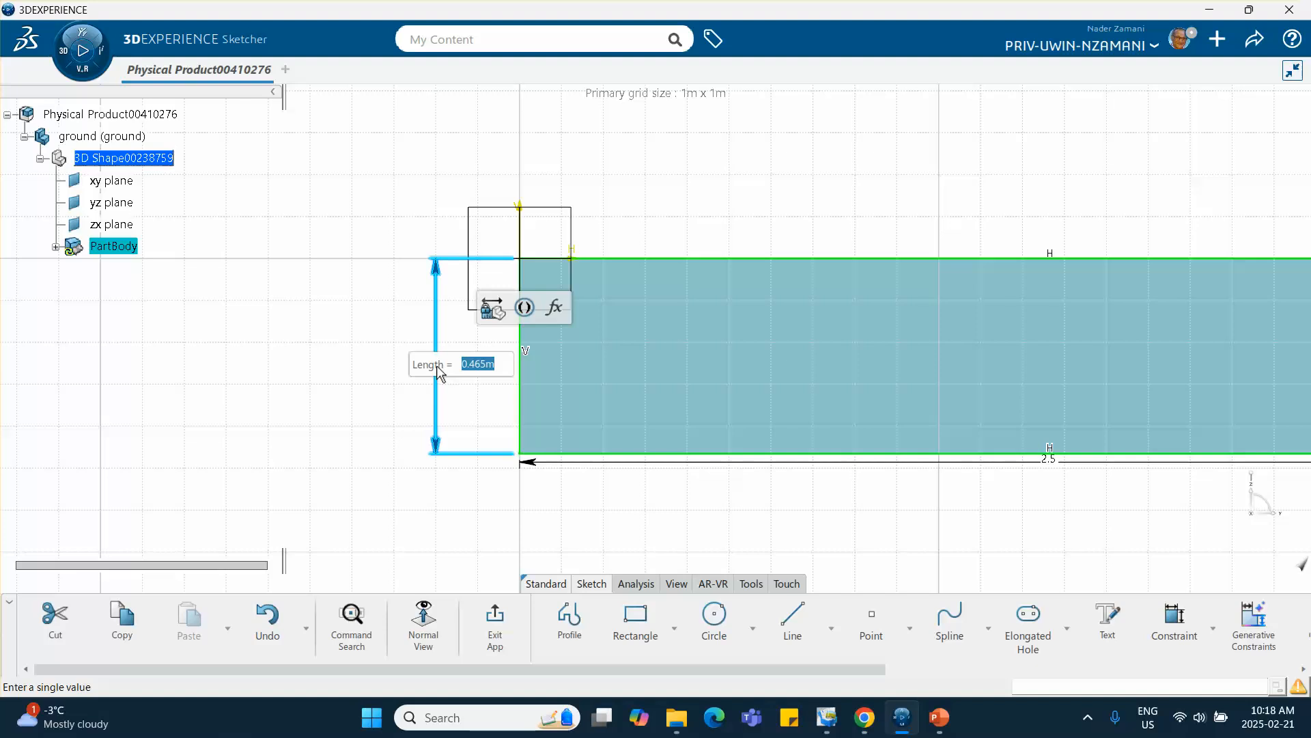
text(.05)
key(Return)
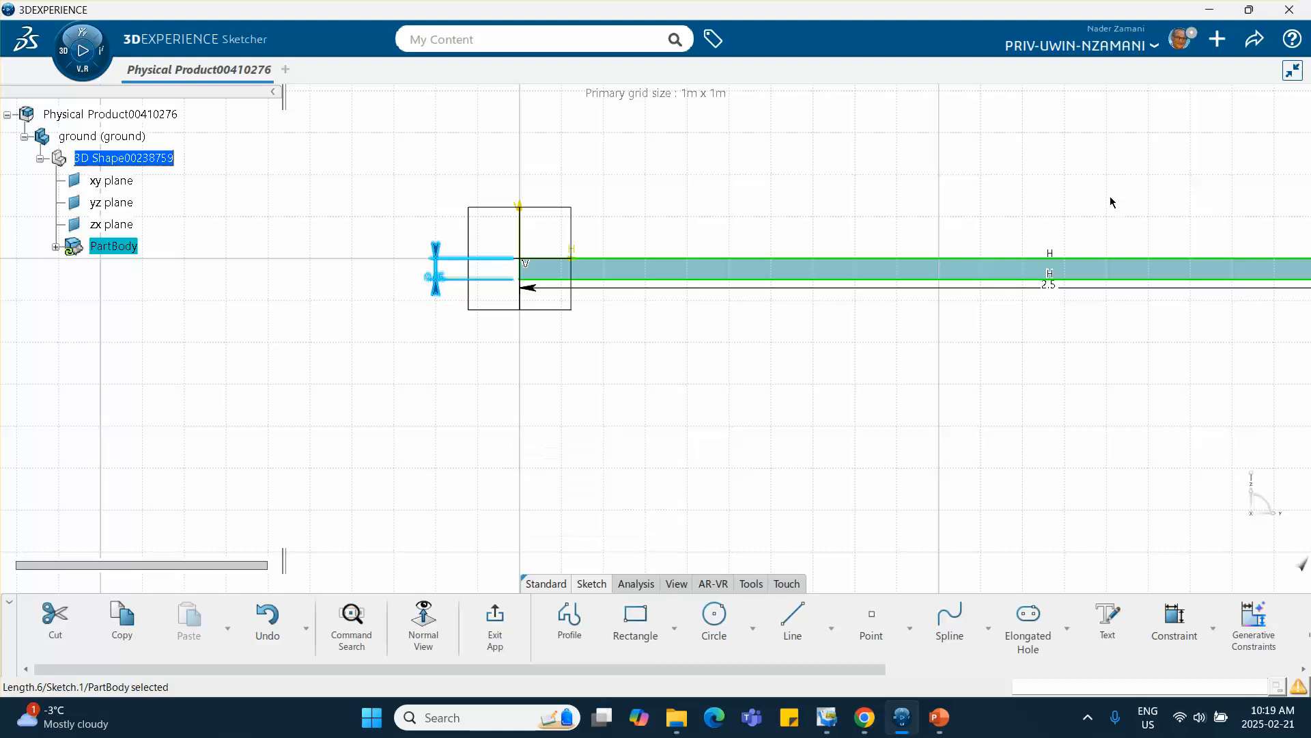
click(495, 623)
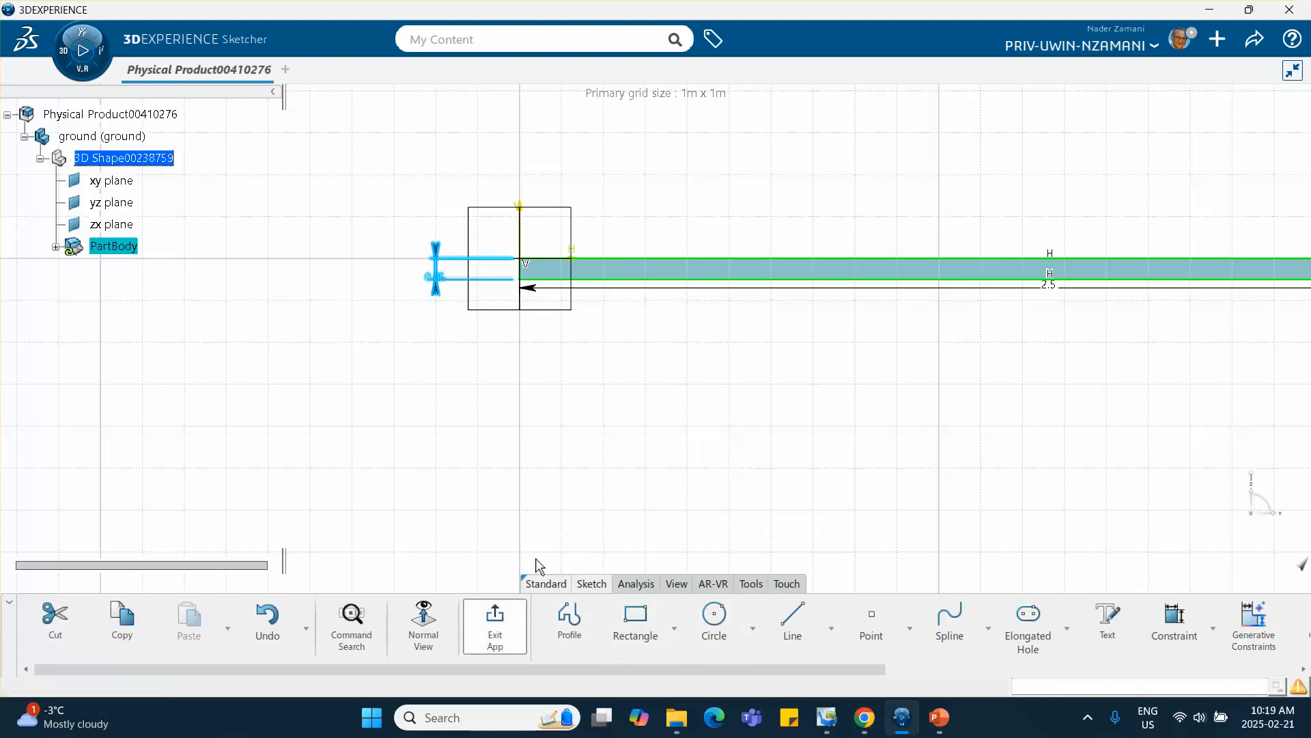
mouse_move(624, 480)
middle_down()
mouse_move(632, 536)
mouse_move(507, 482)
middle_up()
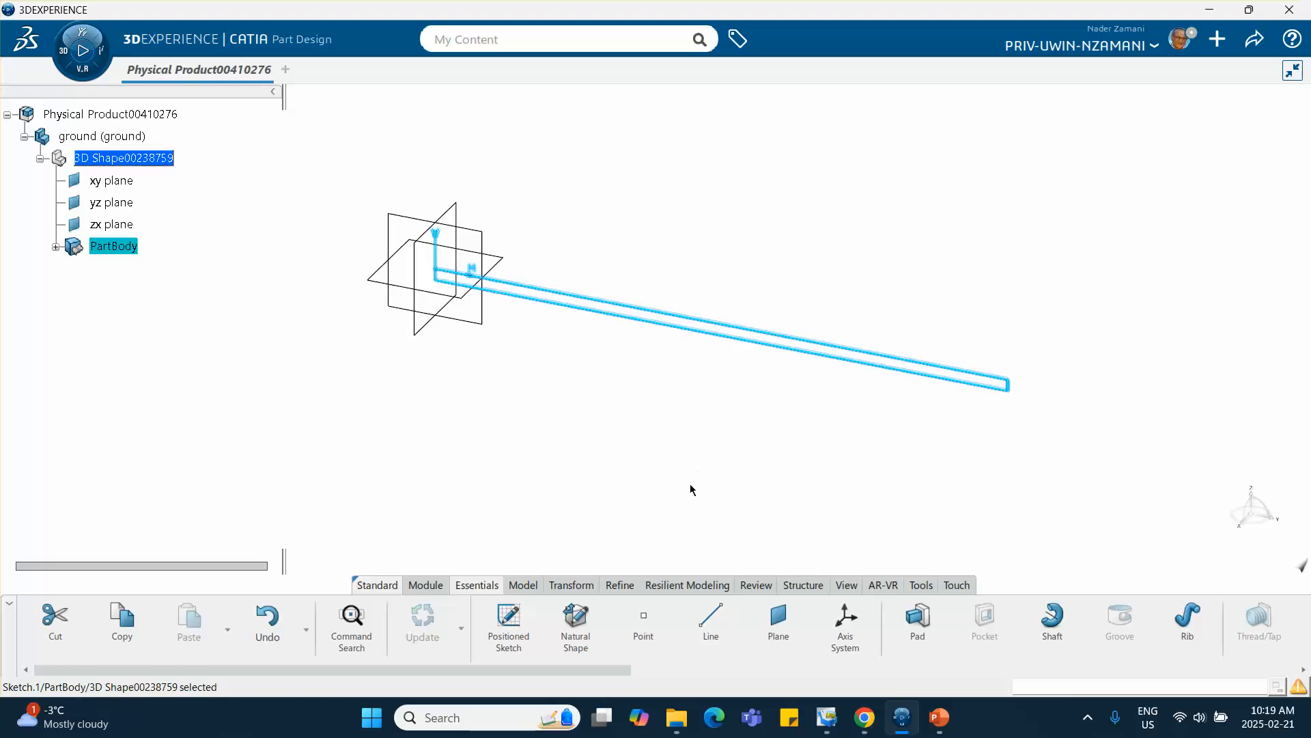
Step: Pad the long rectangle sketch of the ground part to a first-limit length of 0.1 m
click(692, 485)
click(907, 616)
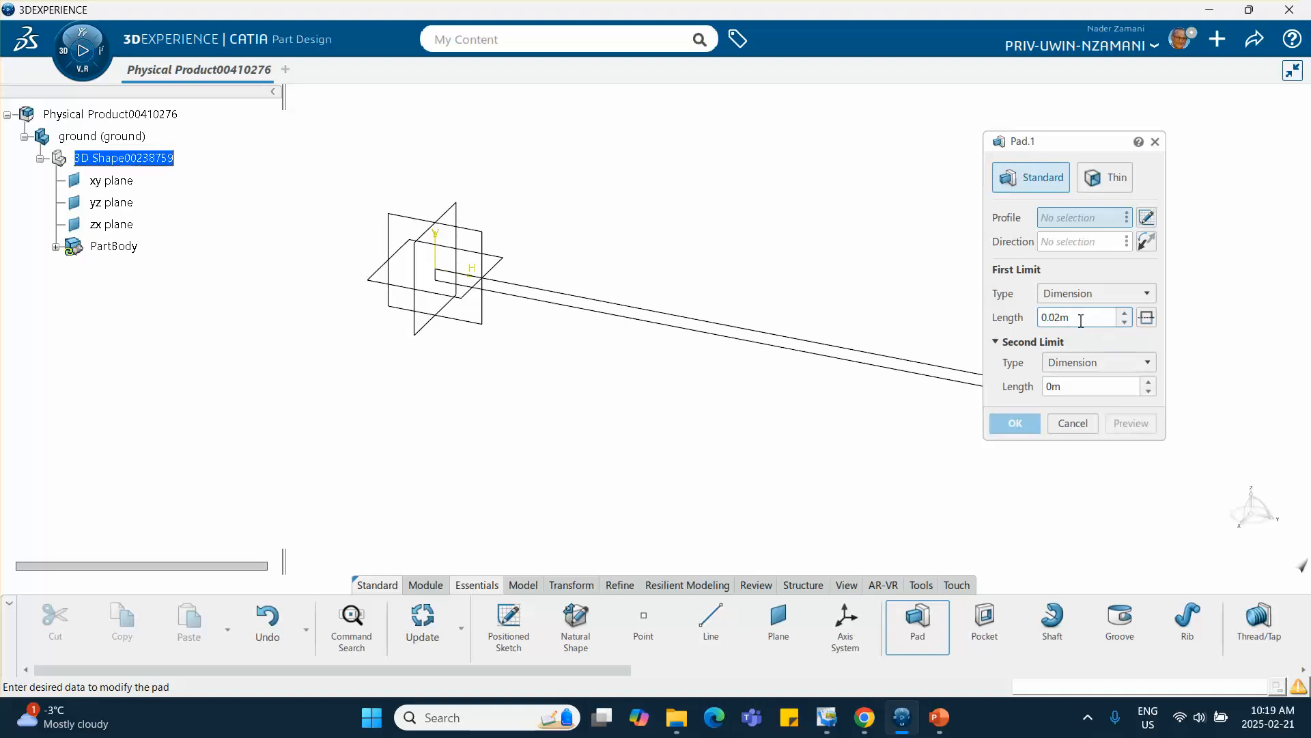
text(.1m)
key(Home)
text(0)
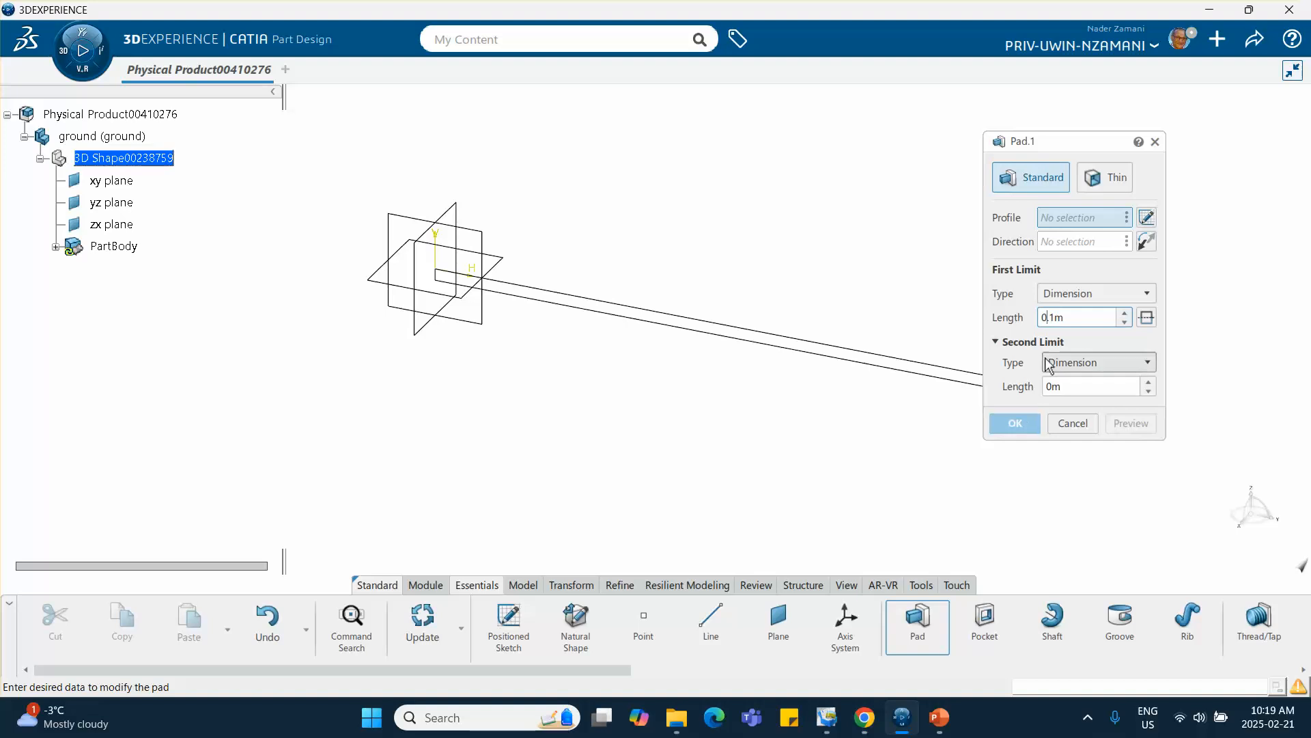
click(840, 351)
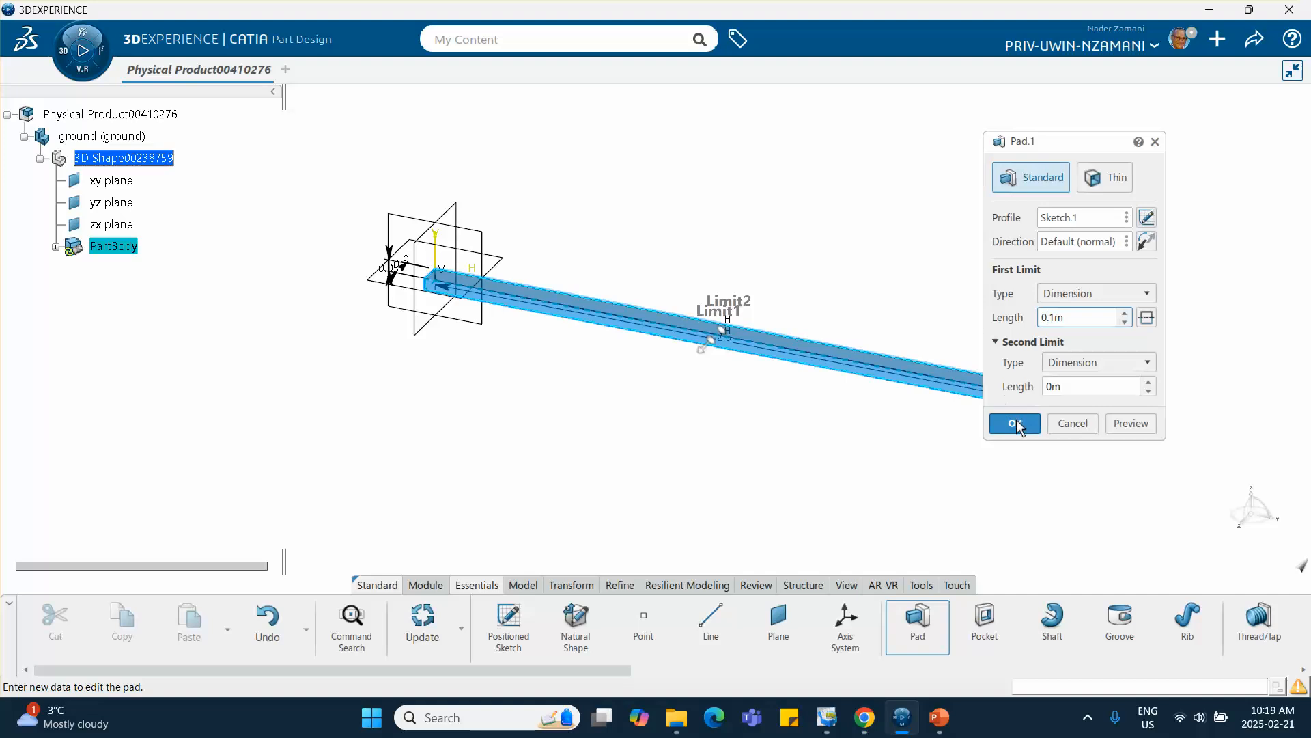
click(1010, 423)
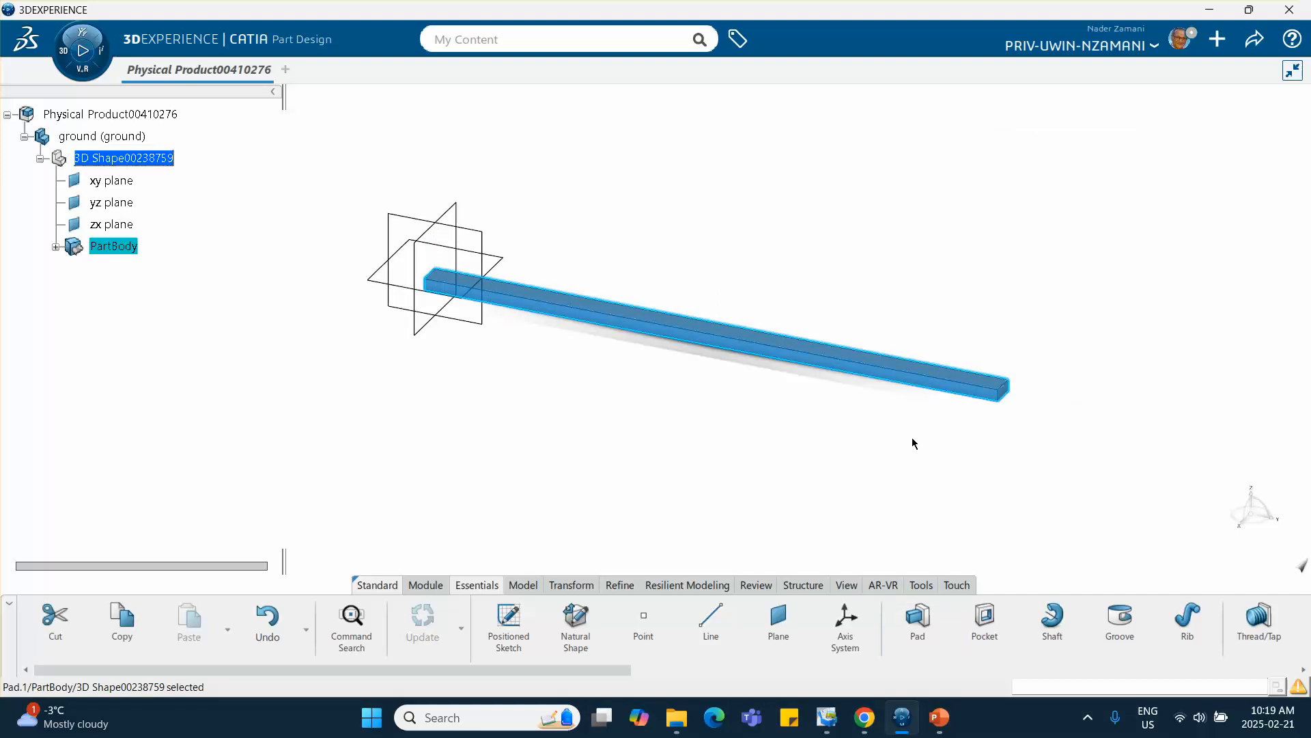
Step: Set the graphic color of the ground part to yellow in its properties
right_click(95, 136)
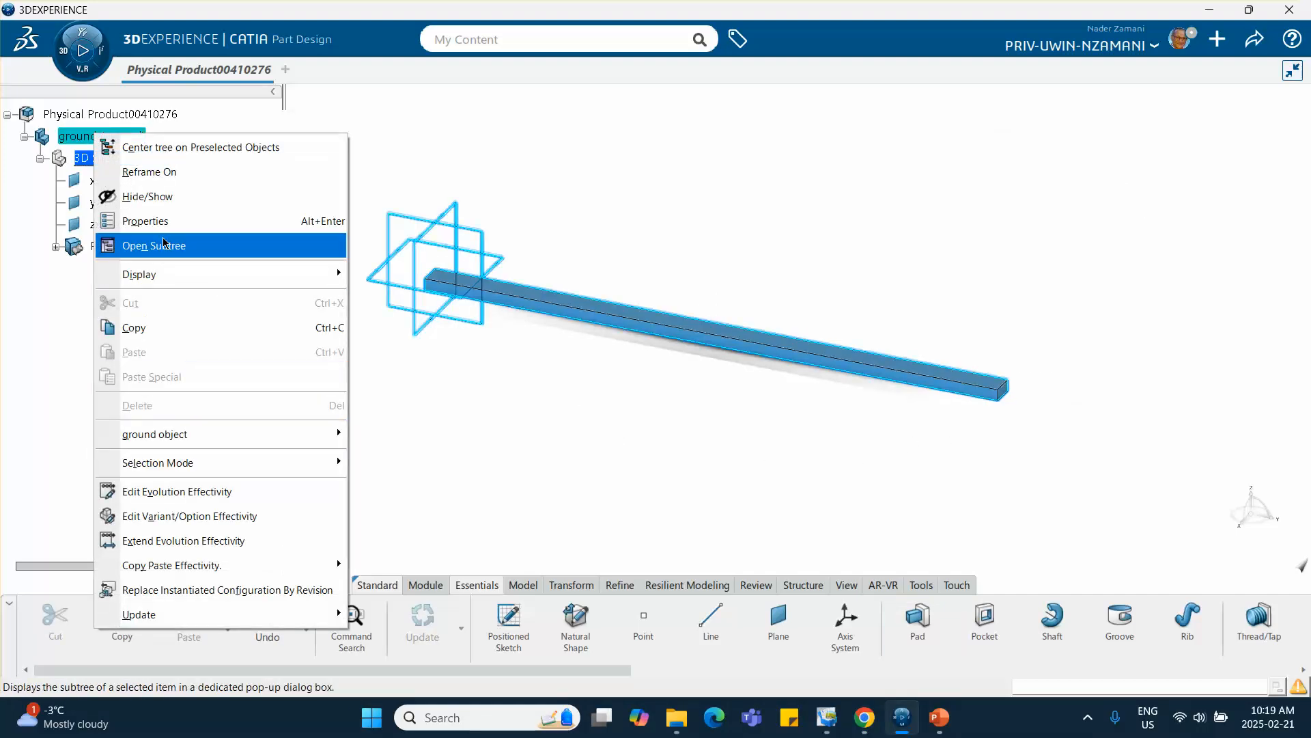
click(137, 220)
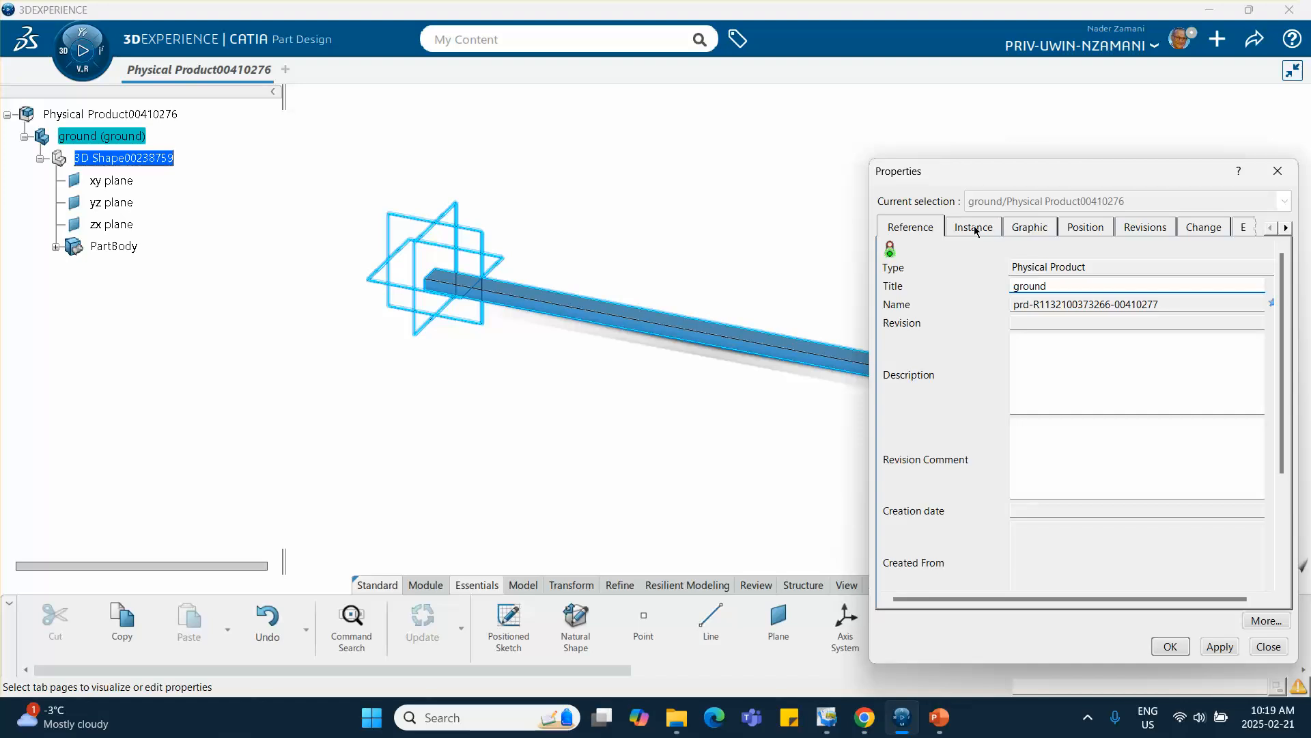
click(1028, 226)
click(930, 286)
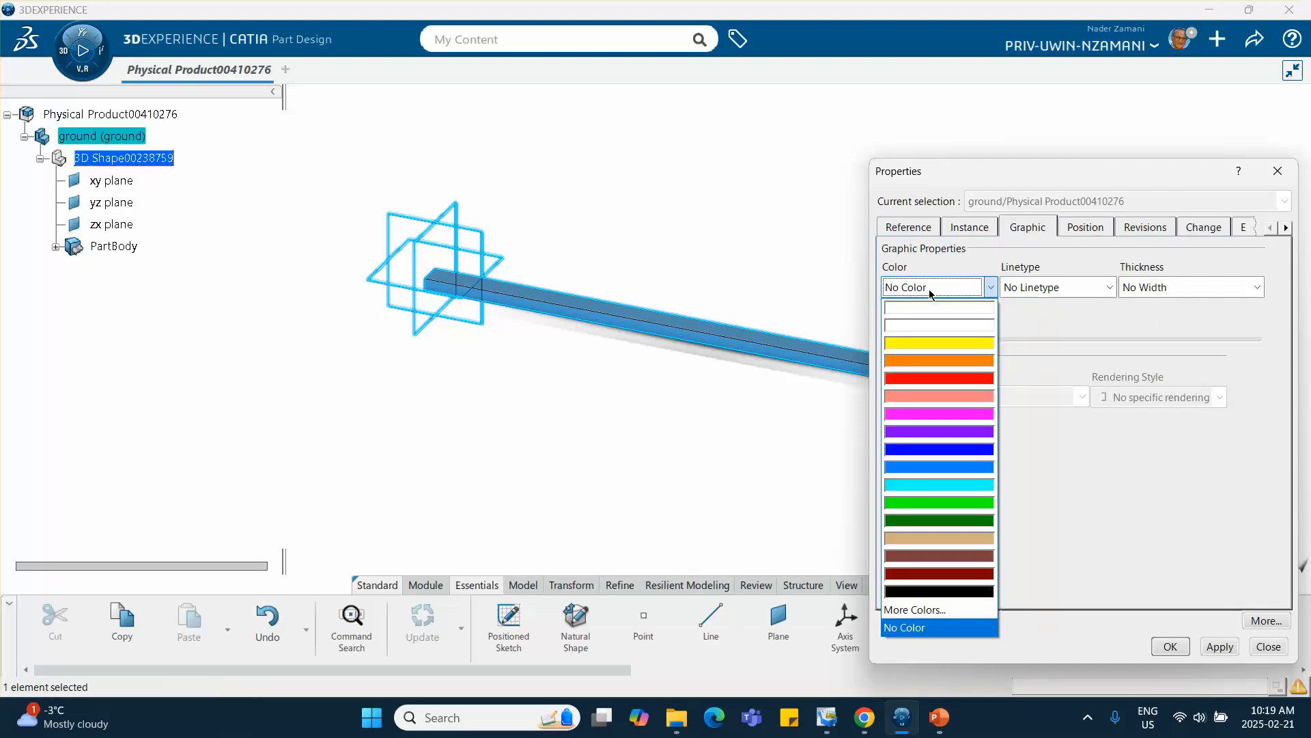
click(911, 343)
click(1170, 646)
click(693, 536)
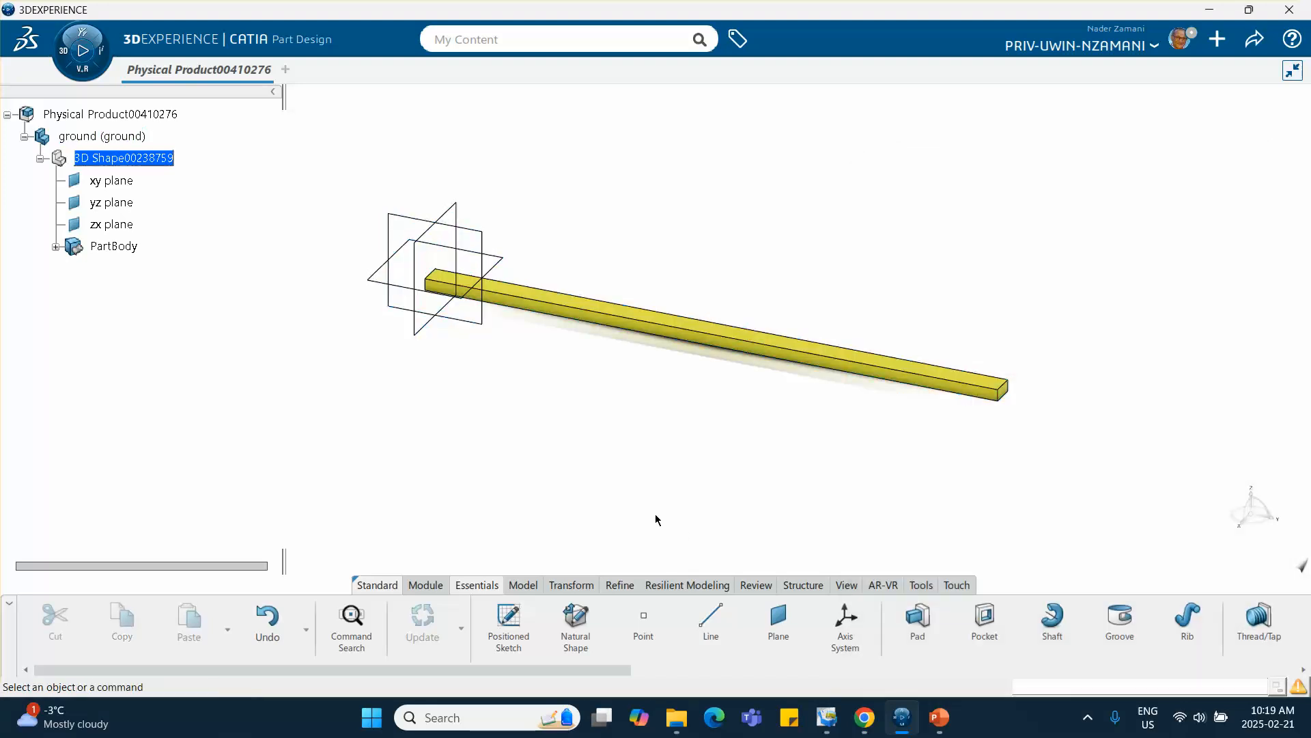
Step: Activate the root physical product in Assembly Design and insert a new 3D Part under it
middle_drag(652, 519, 603, 526)
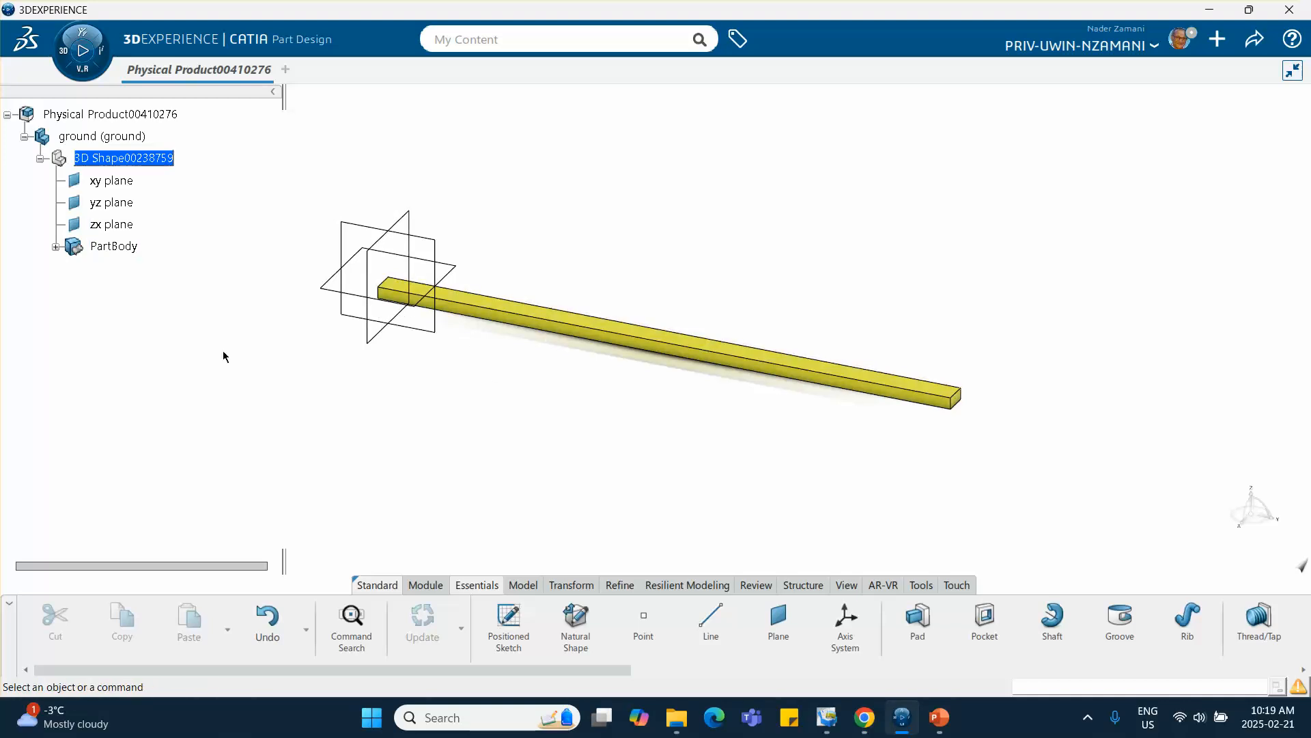
double_click(89, 115)
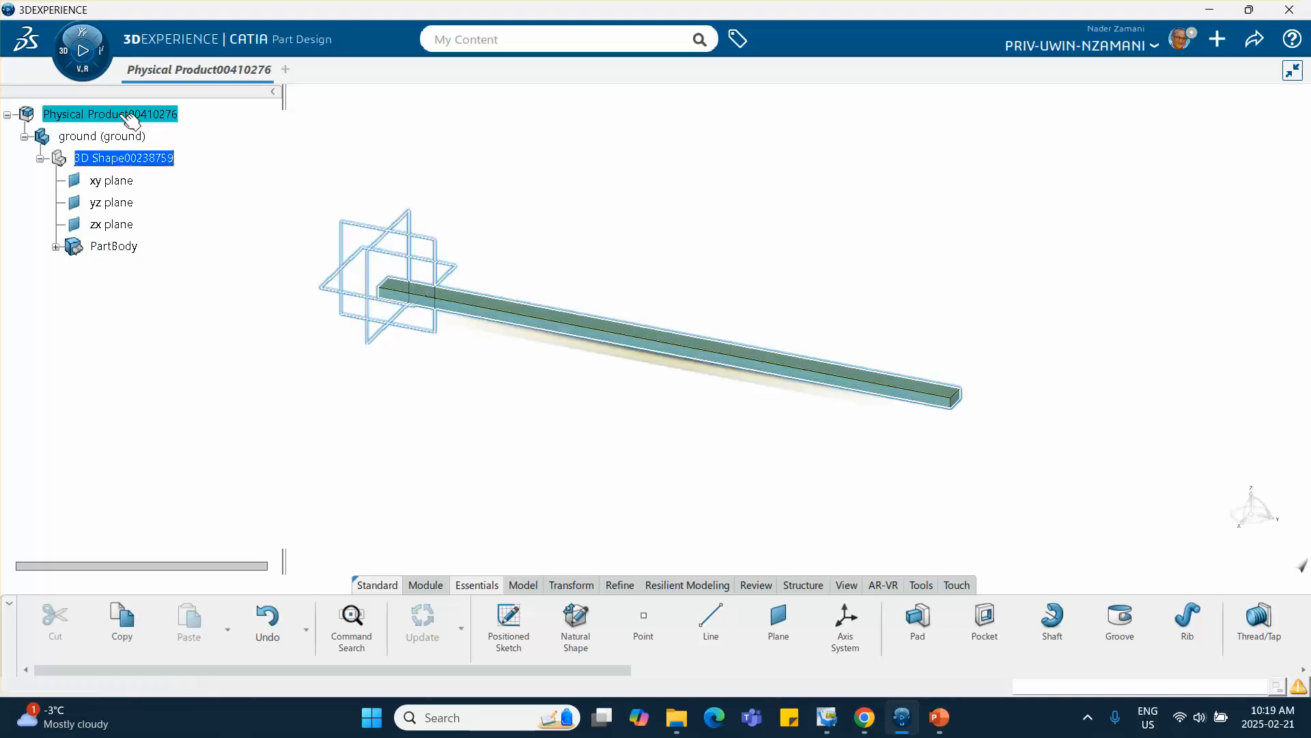
right_click(119, 113)
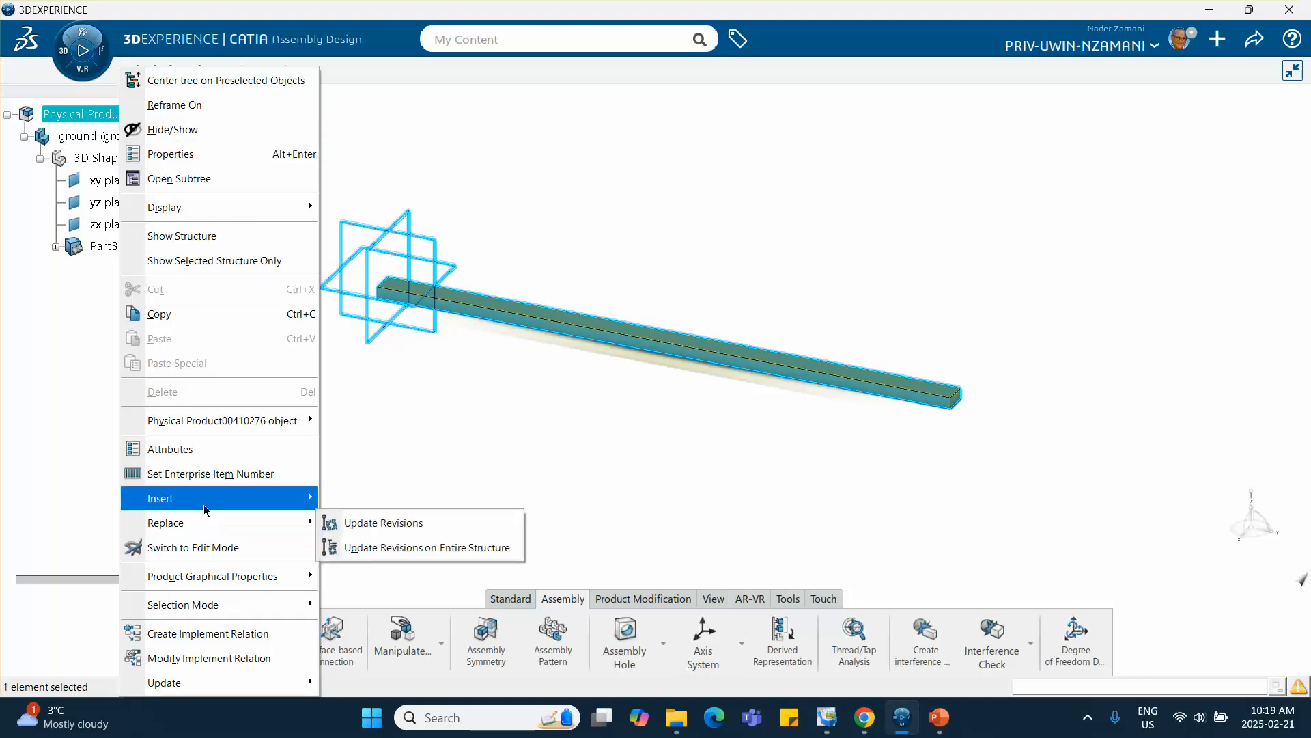
mouse_move(204, 502)
click(360, 170)
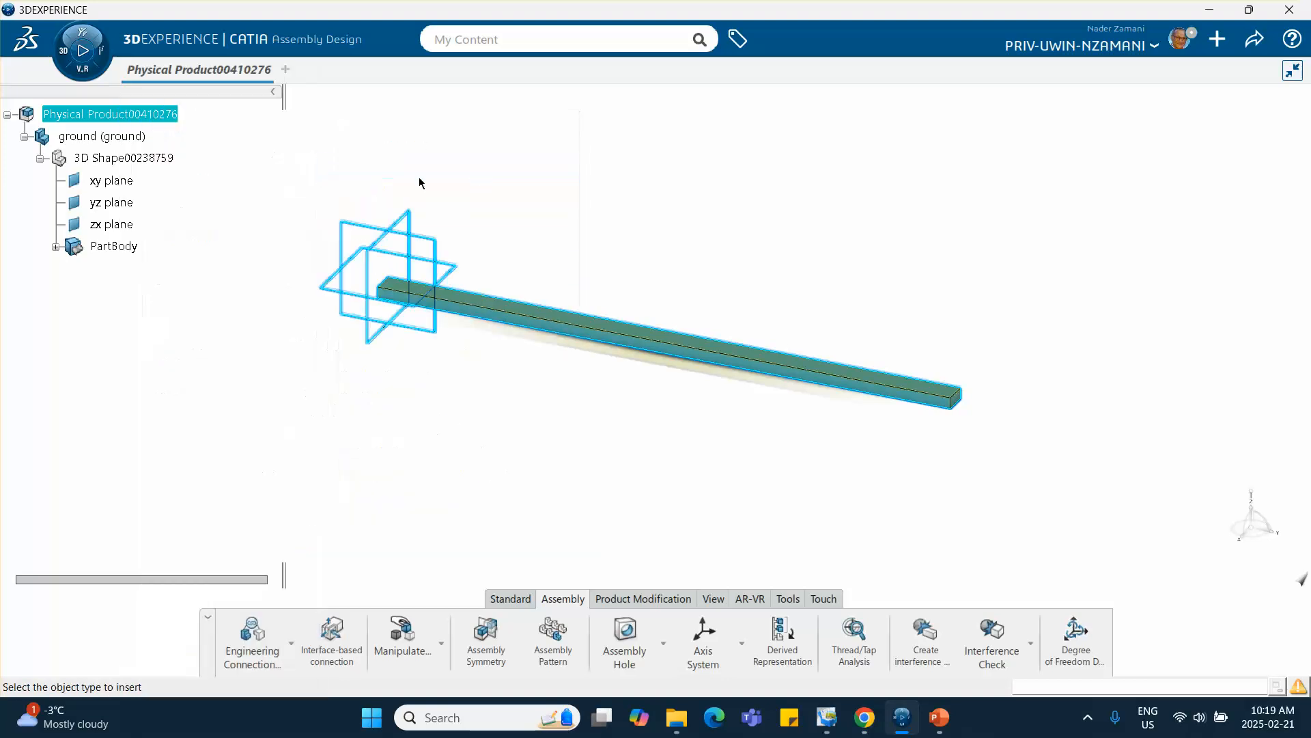
Step: Set both the instance title and the reference title of the new part to "block", dismissing the Windows Update notification
right_click(204, 269)
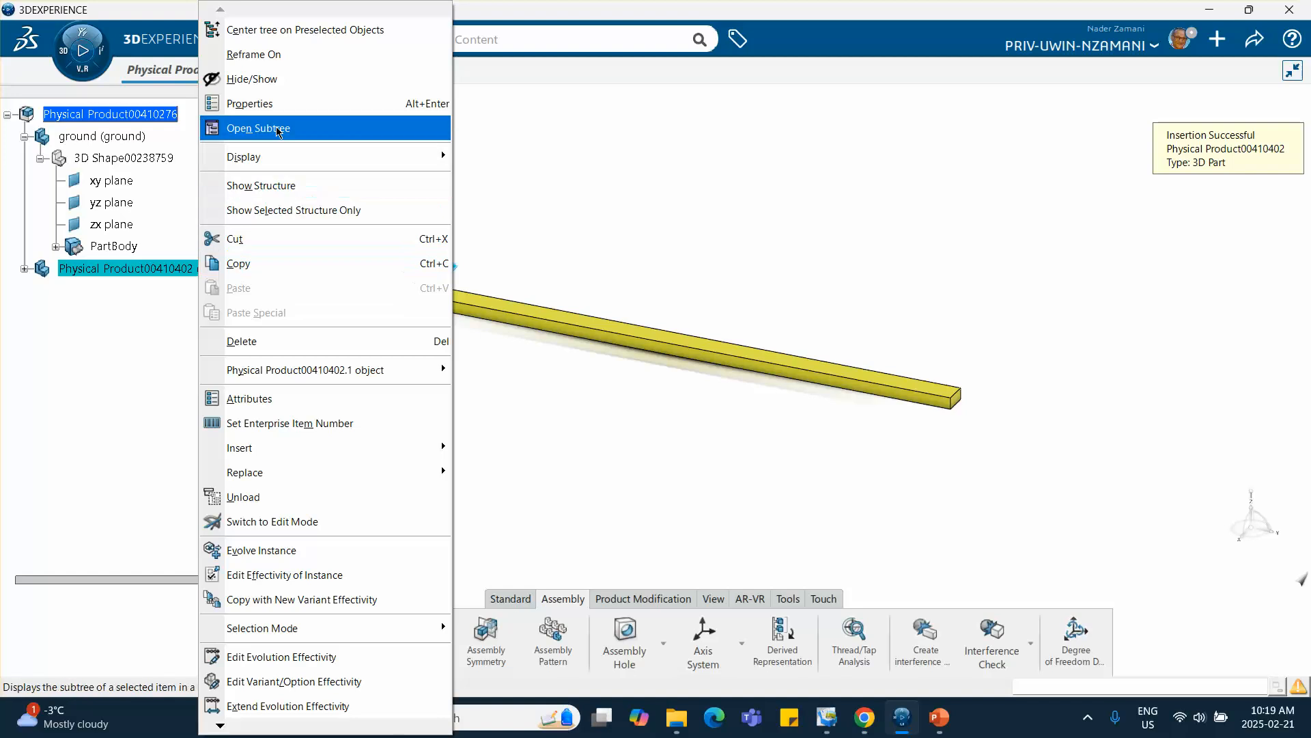
click(284, 110)
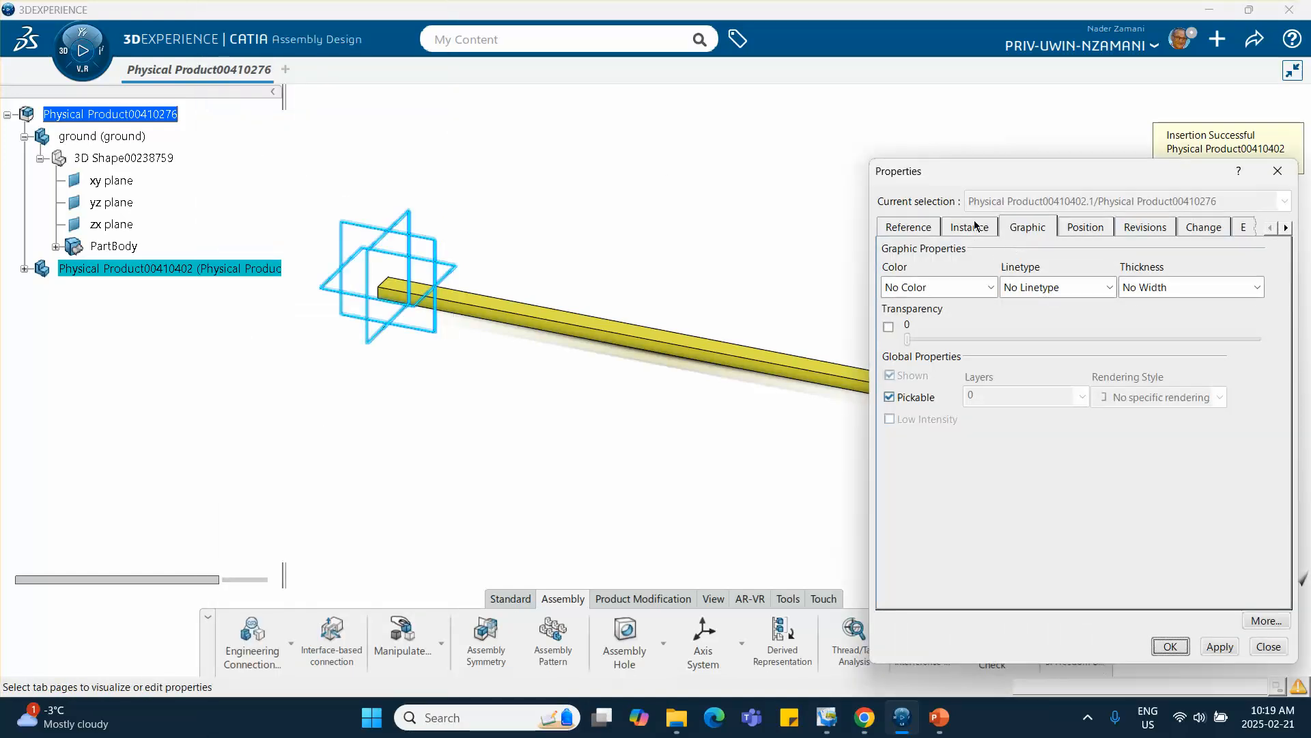
click(975, 226)
drag(1105, 285, 913, 283)
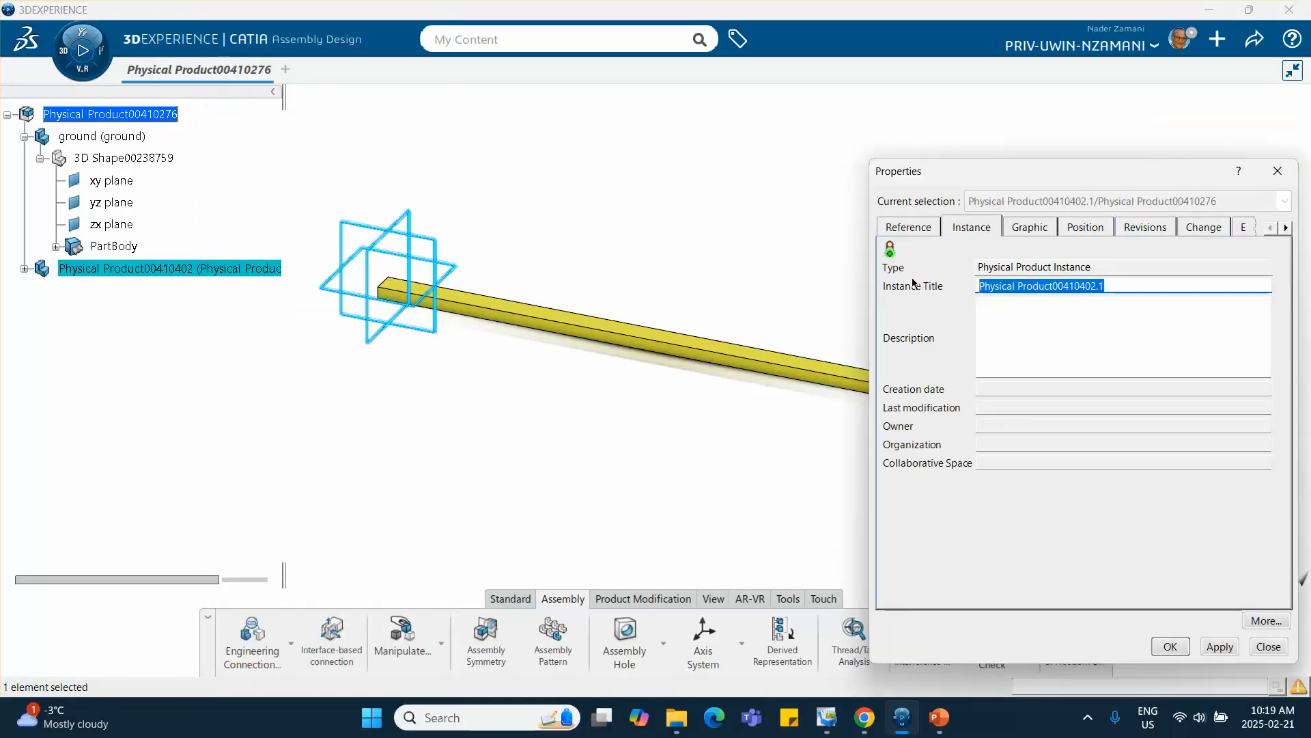
text(block)
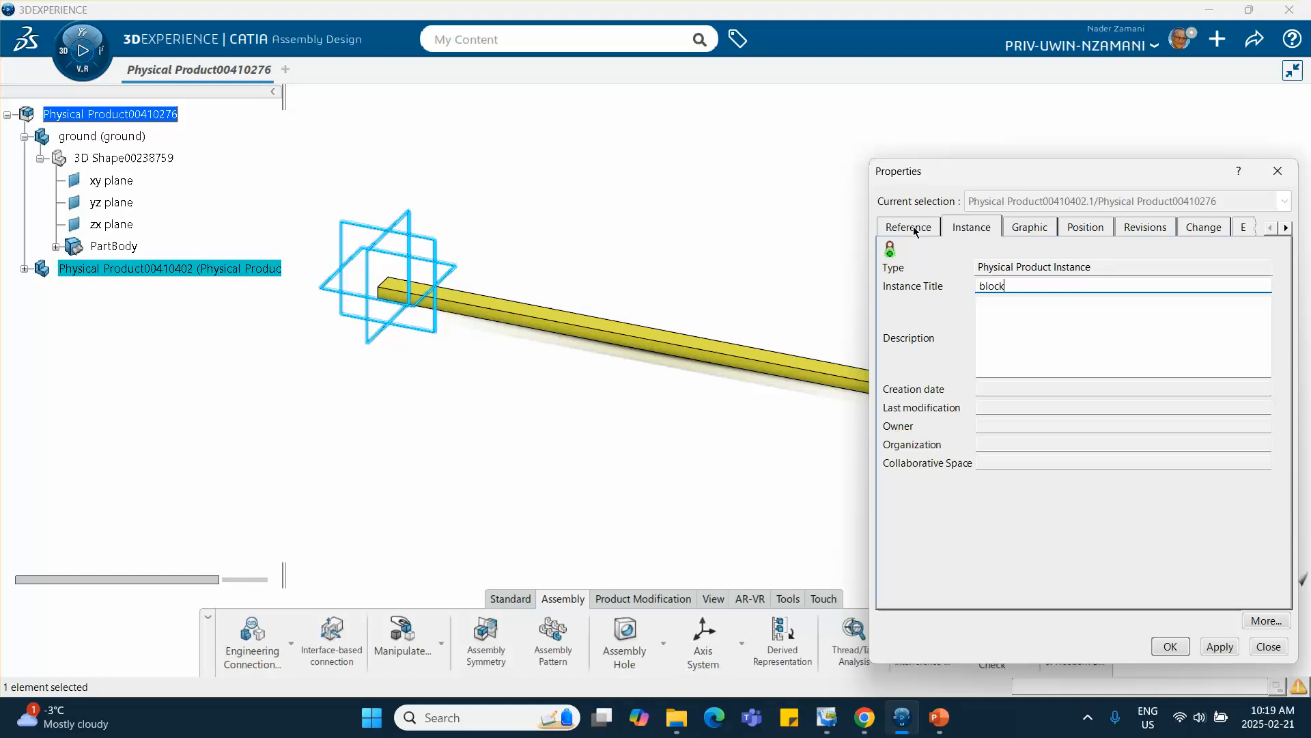
click(914, 228)
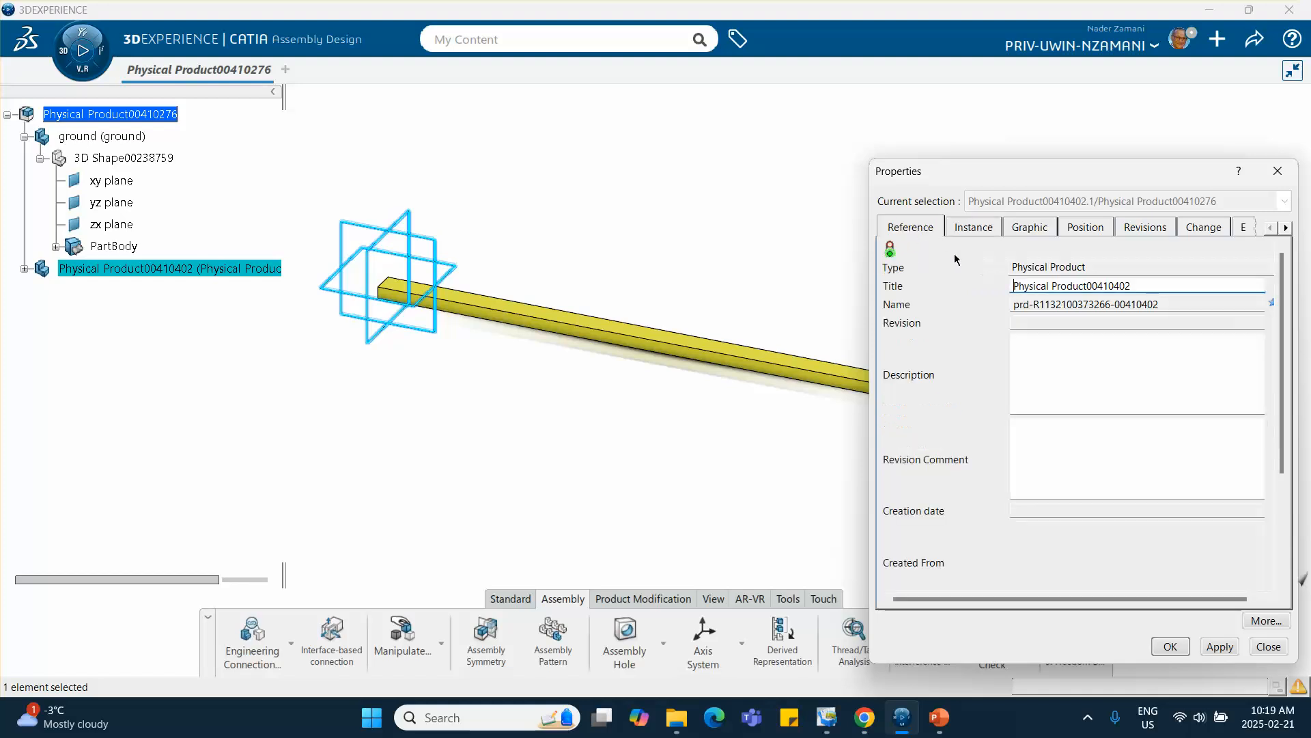
drag(1153, 287, 954, 288)
text(block)
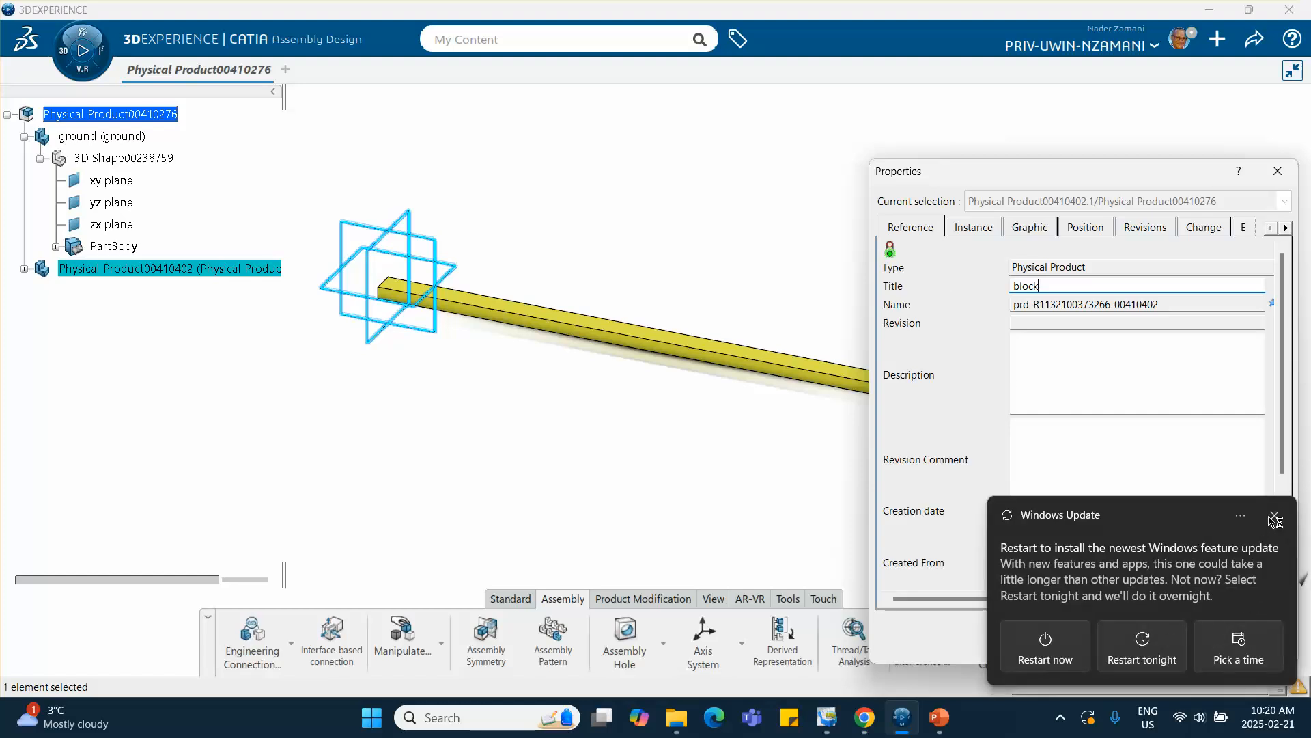
click(1275, 519)
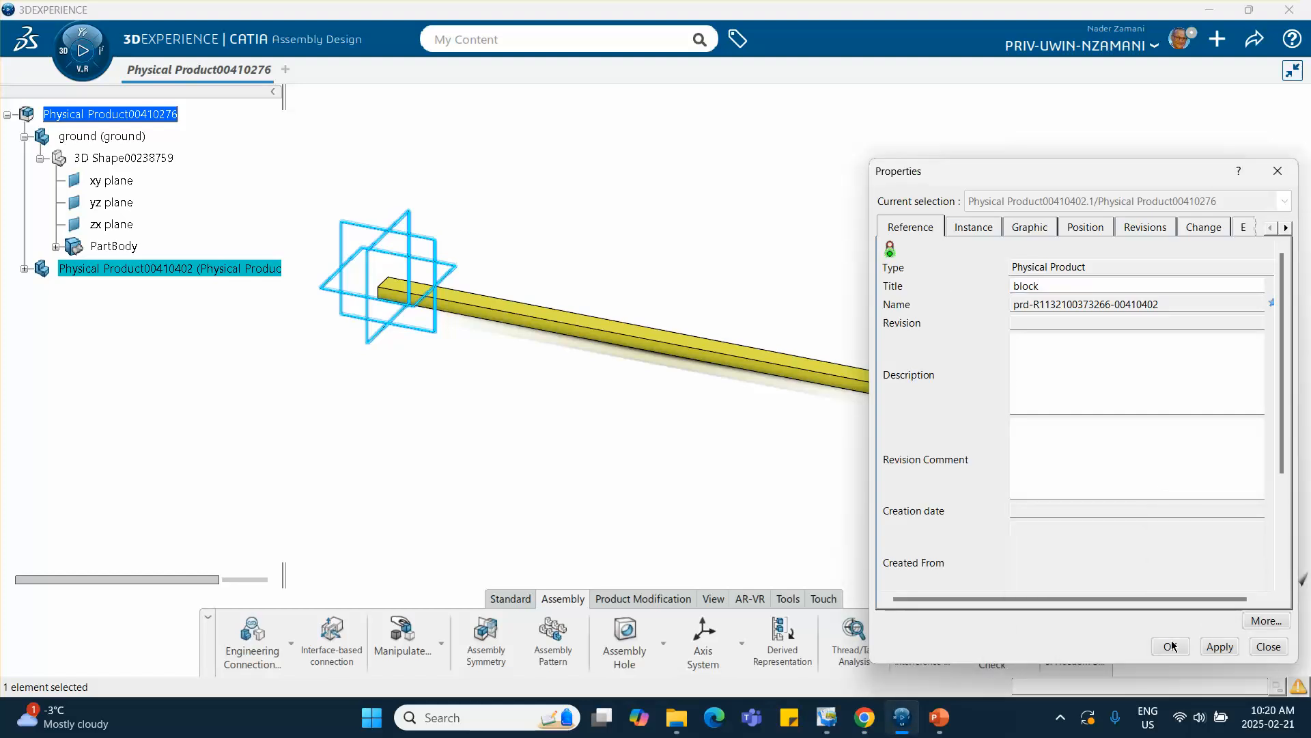
click(1169, 646)
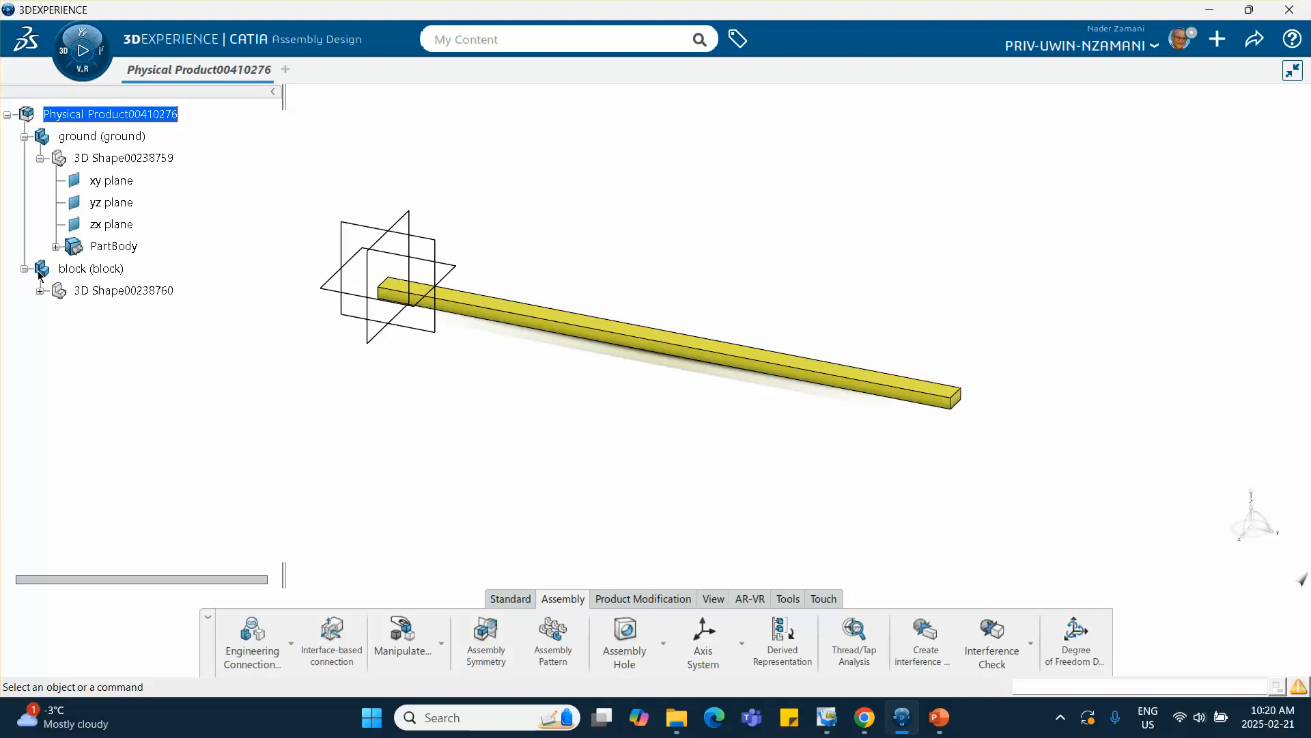
Step: Open the block's 3D shape for editing and sketch a rectangle about 0.25 m high on its yz plane, from the origin upward above the bar
click(123, 290)
double_click(118, 290)
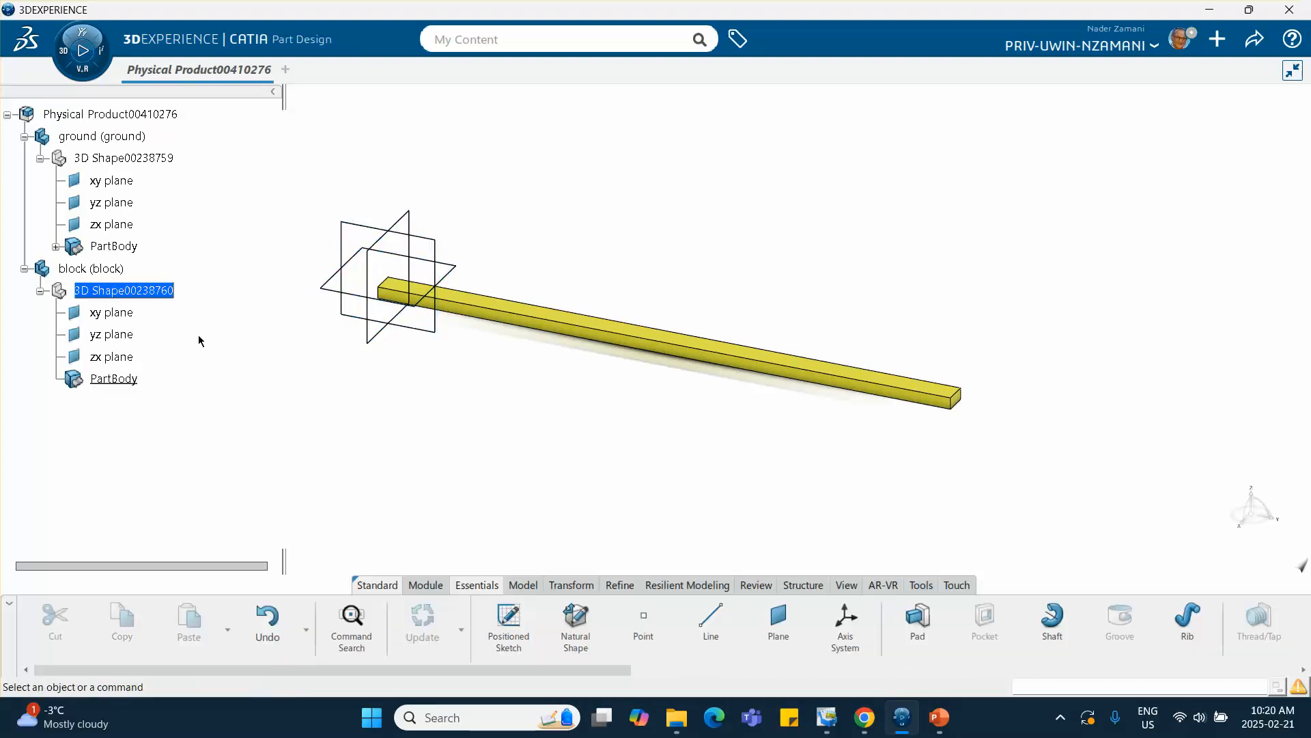
click(423, 241)
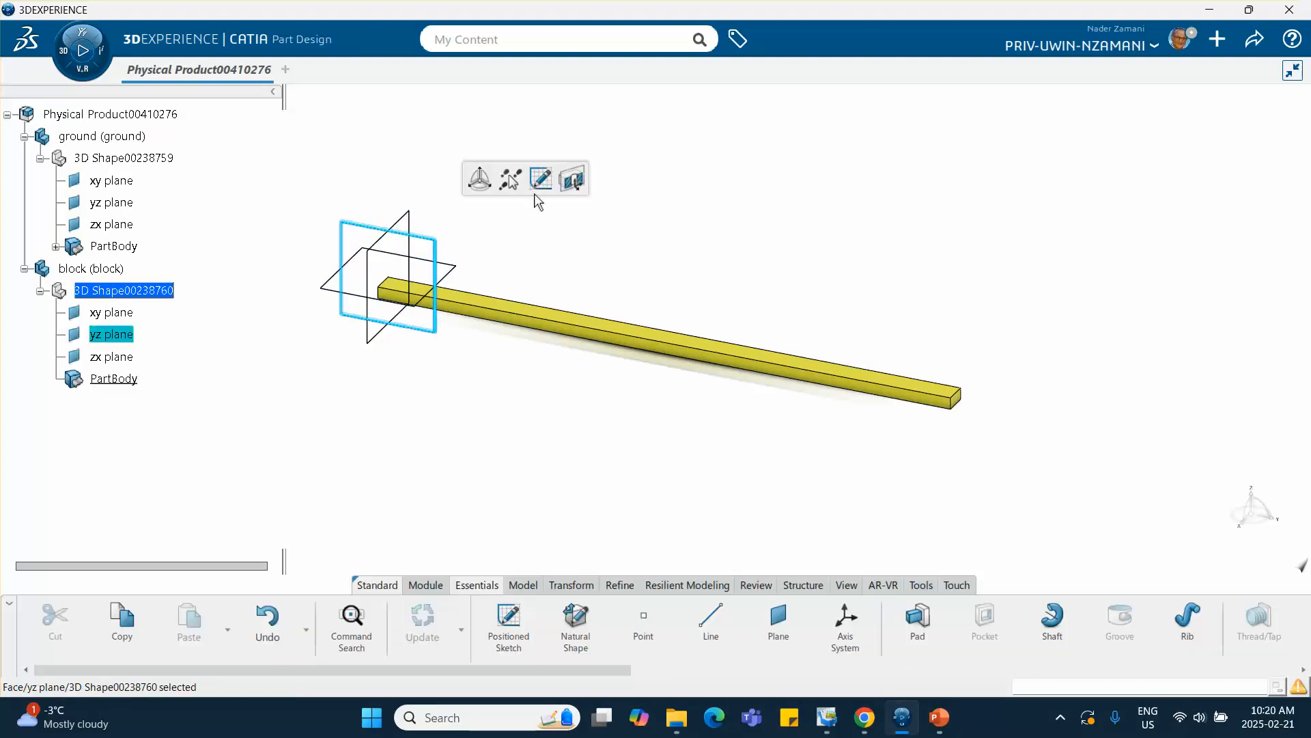
click(533, 184)
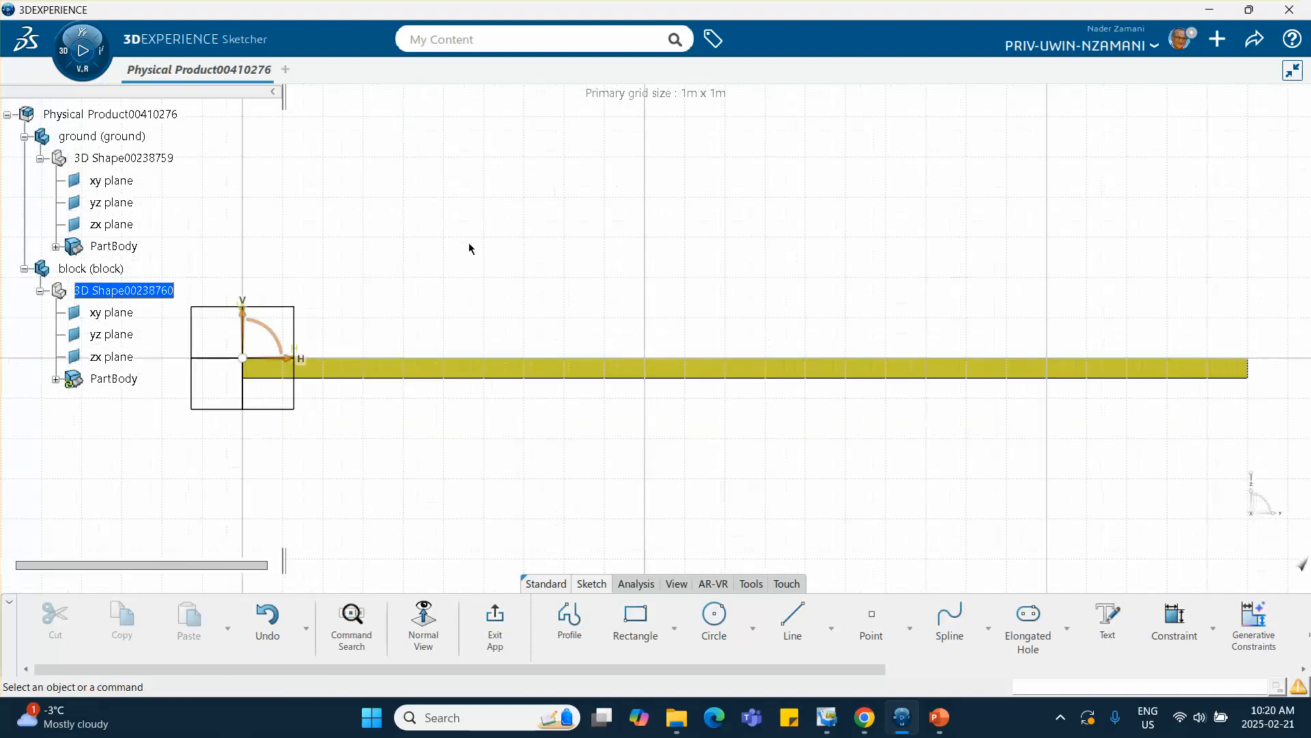
click(637, 620)
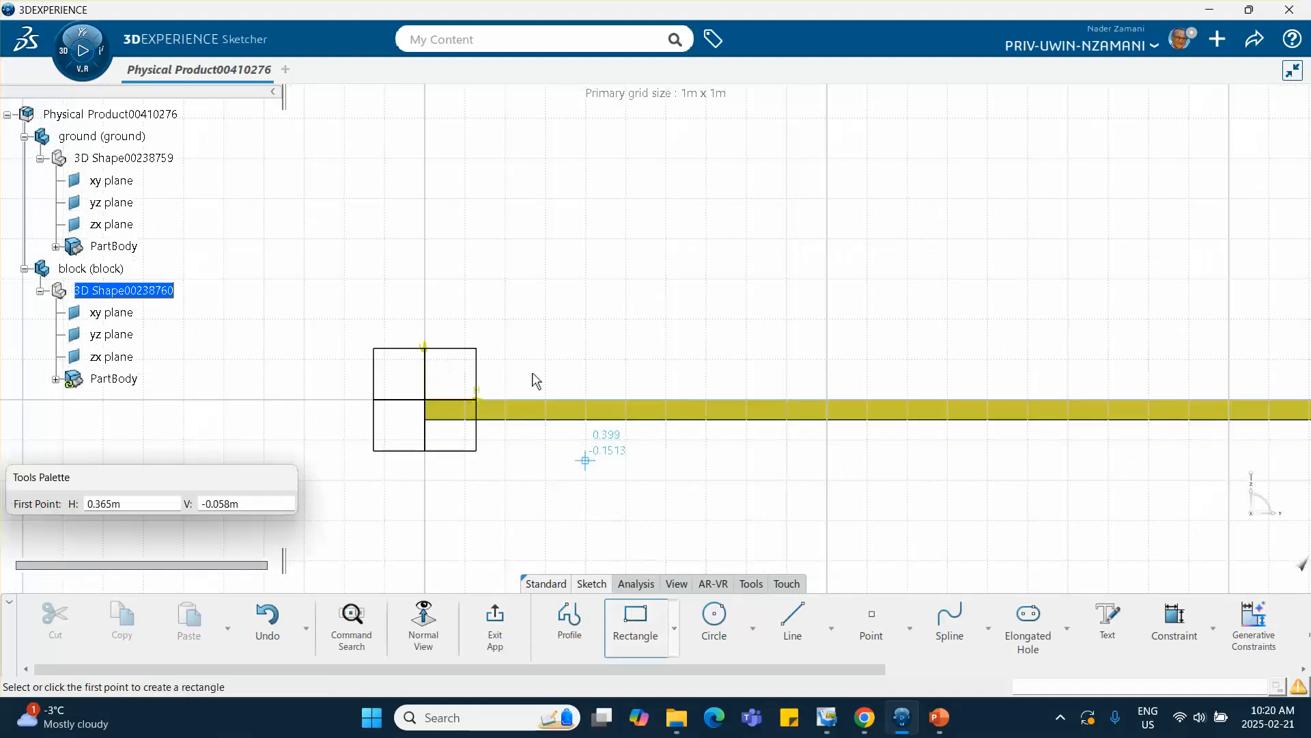
click(428, 401)
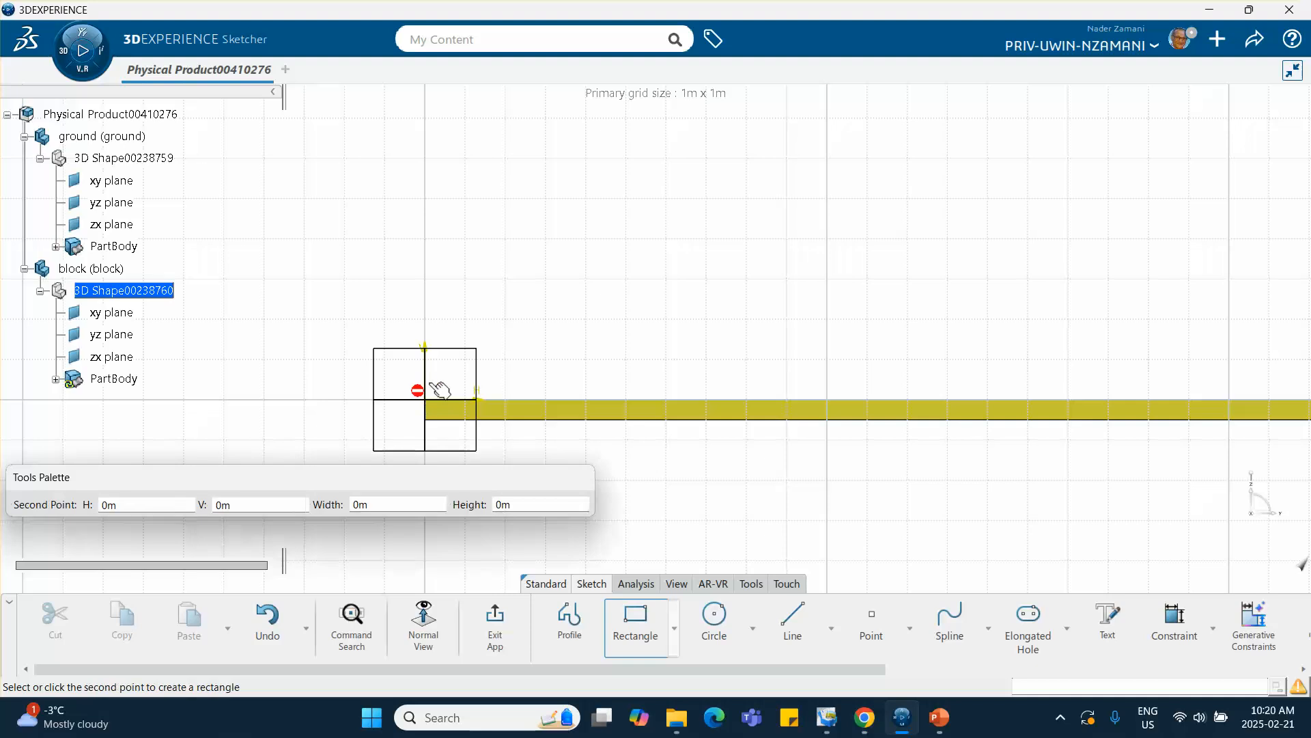
click(562, 300)
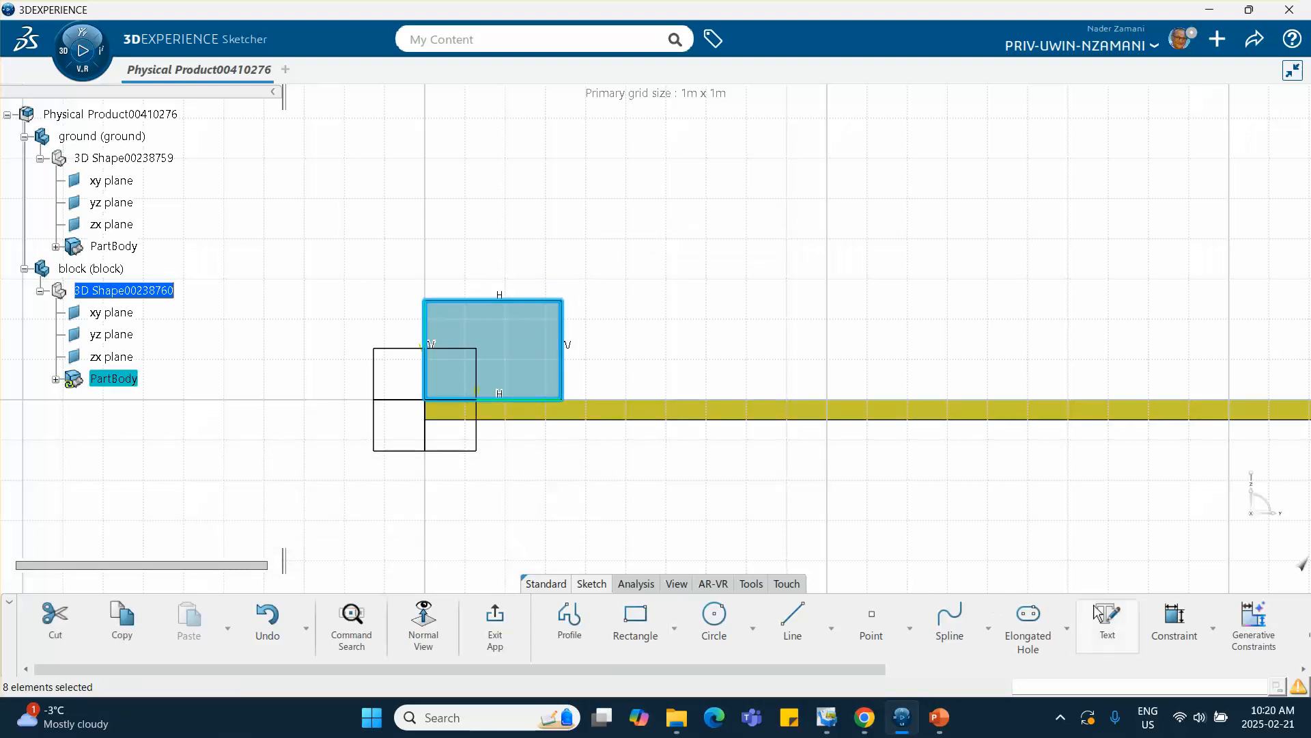
Step: Dimension the rectangle's vertical edge to 0.1 m and accept scaling all sketch elements
click(1174, 618)
click(563, 337)
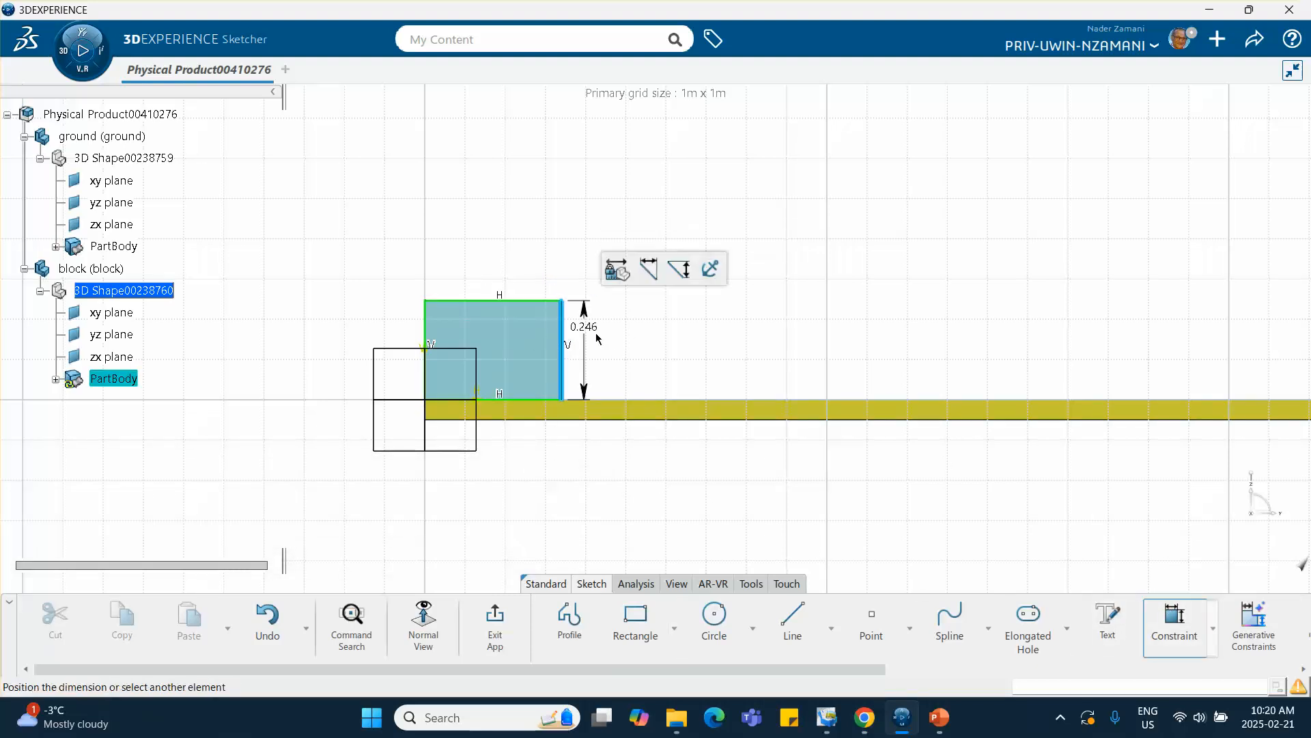
click(619, 344)
text(0.1)
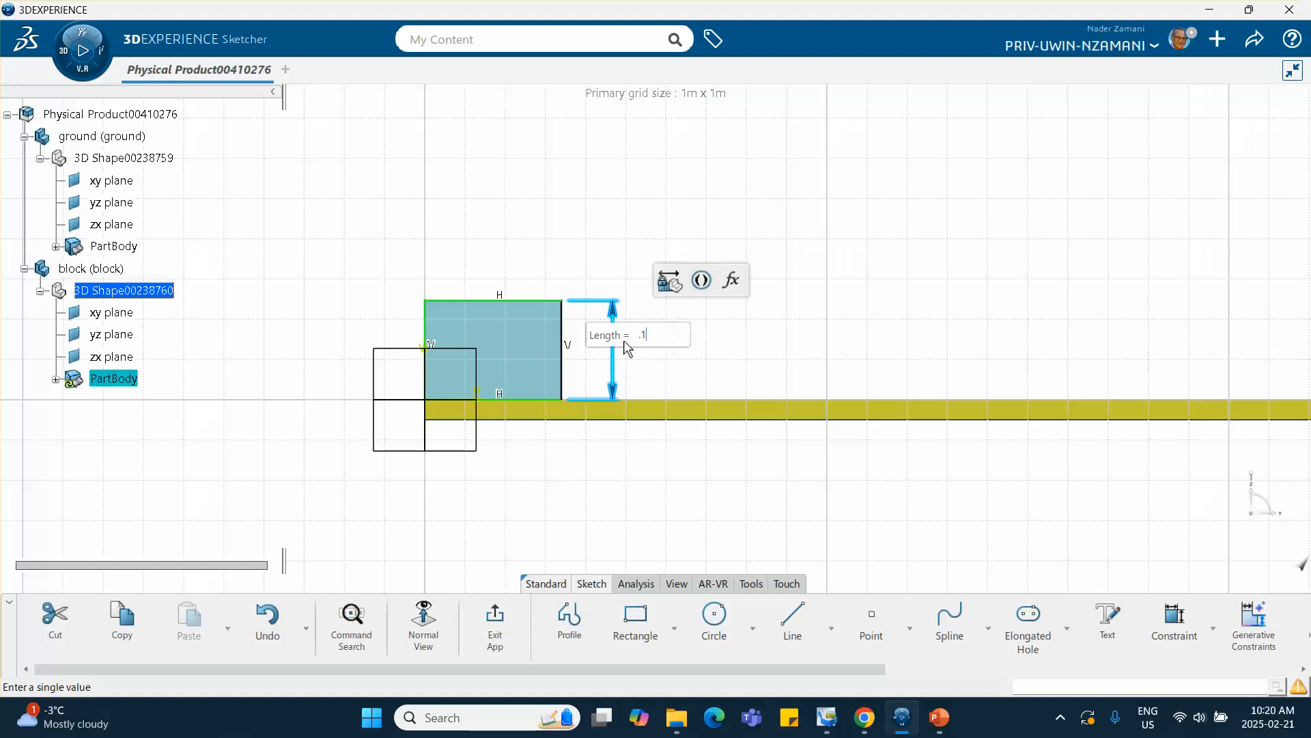
key(Return)
click(717, 419)
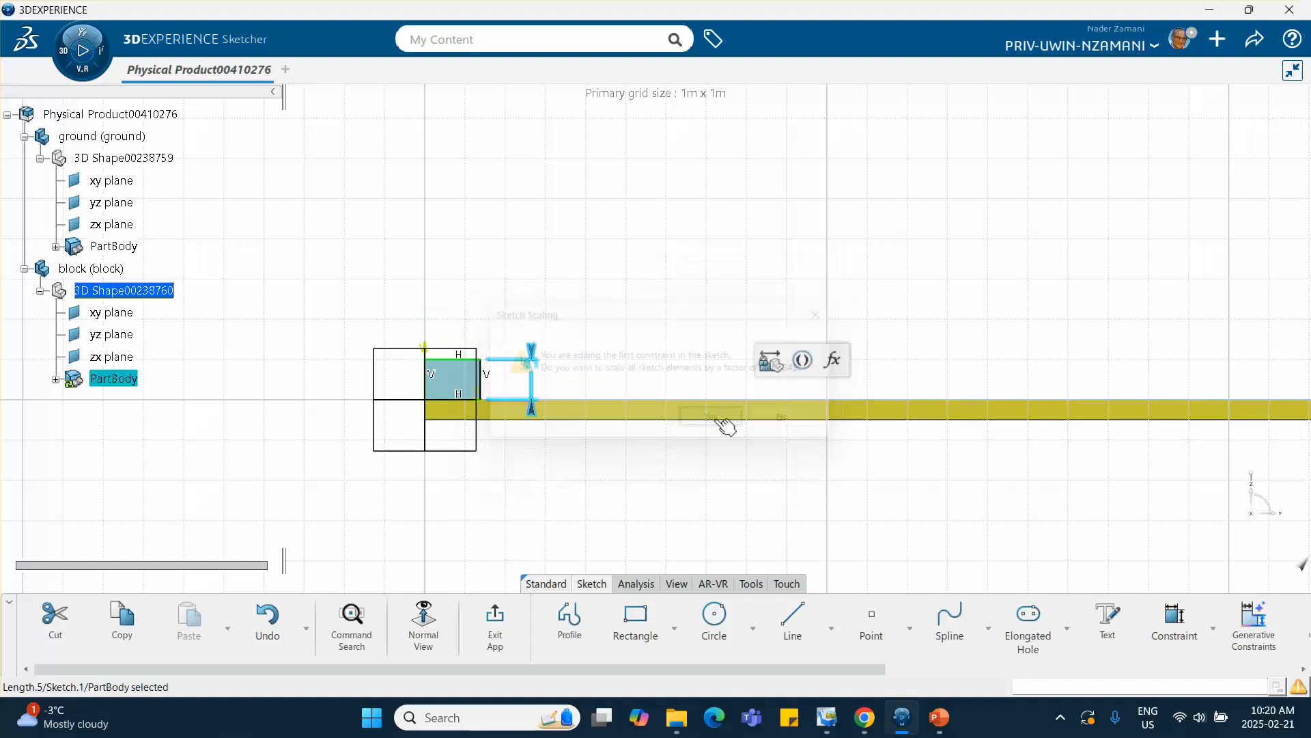
Step: Dimension the rectangle's upper edge to 0.1 m
click(464, 364)
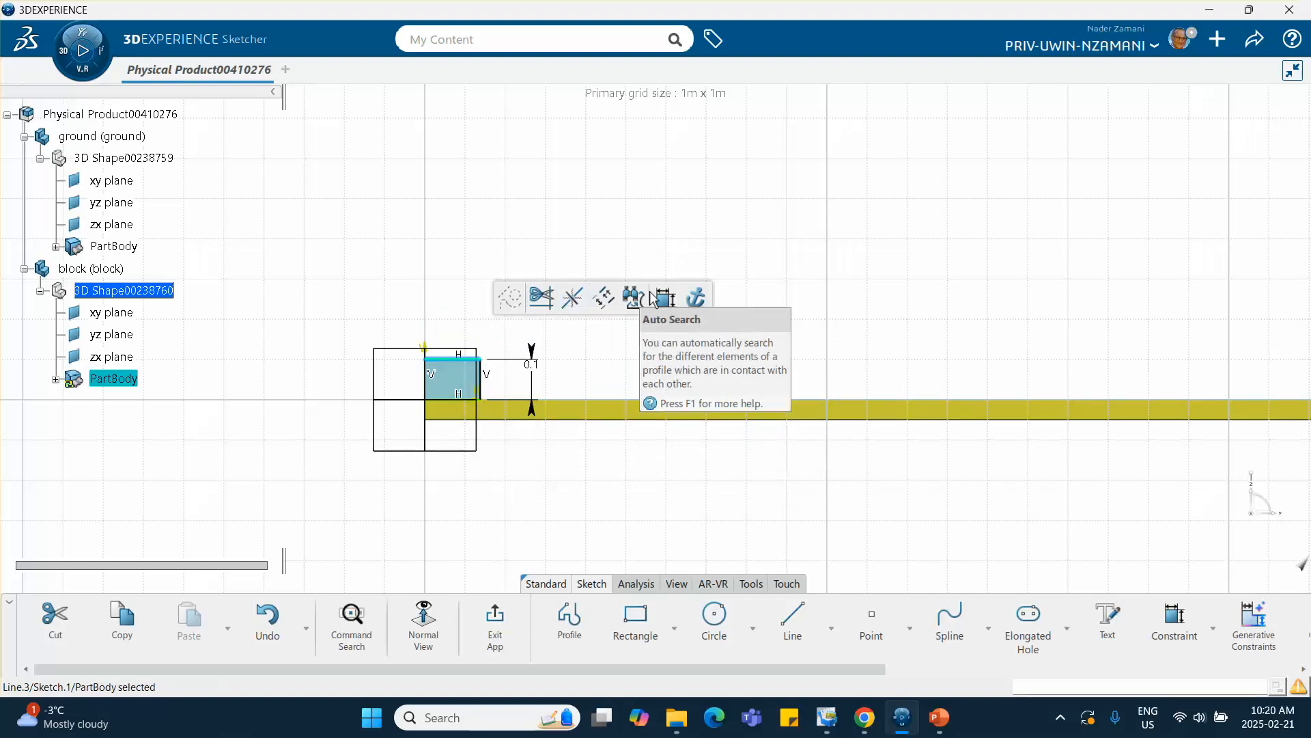
click(618, 296)
click(519, 261)
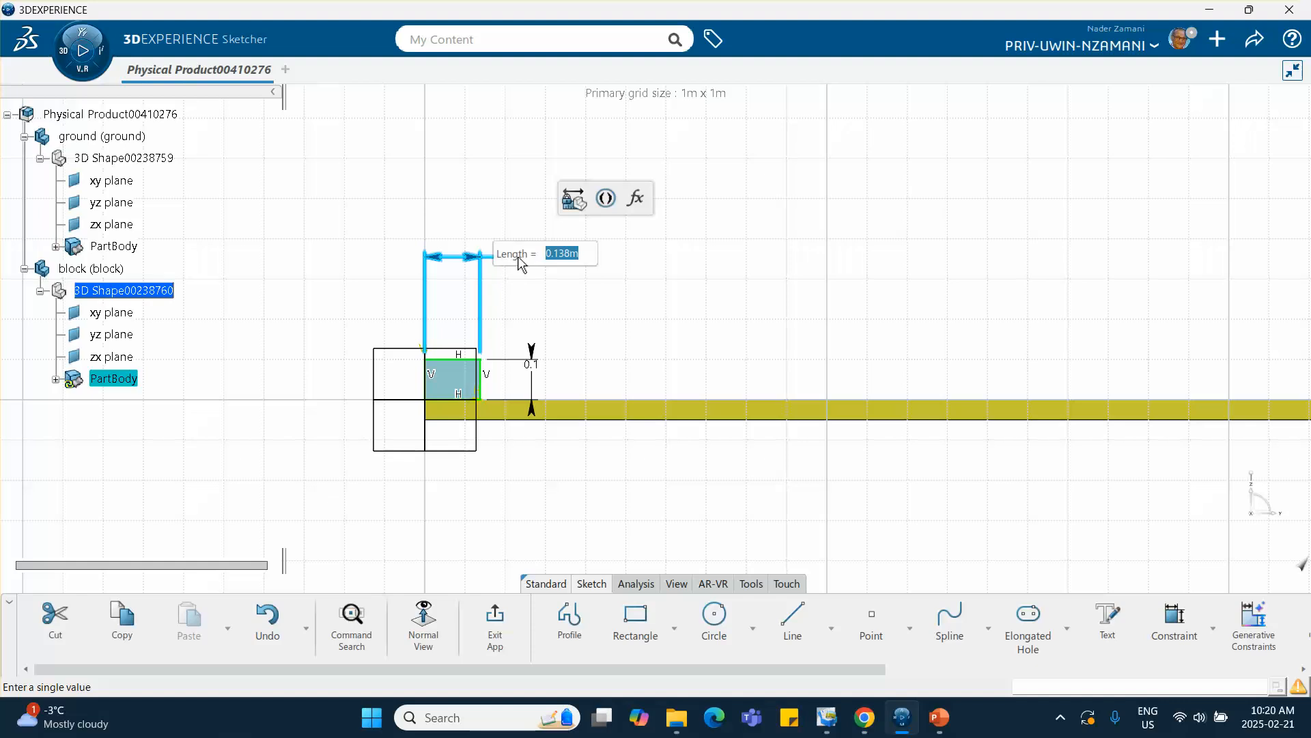
text(0.1)
key(Return)
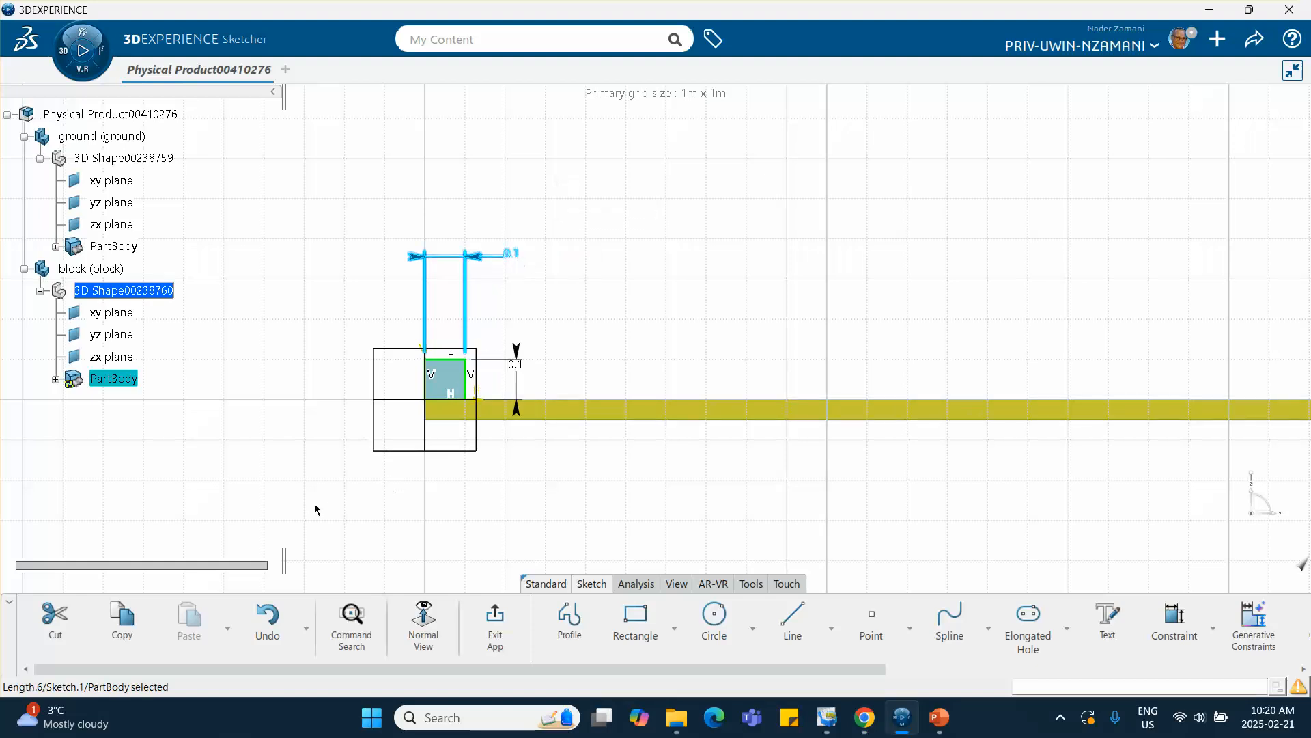
Step: Exit the sketch and pad the block's square profile 0.02 m
click(495, 623)
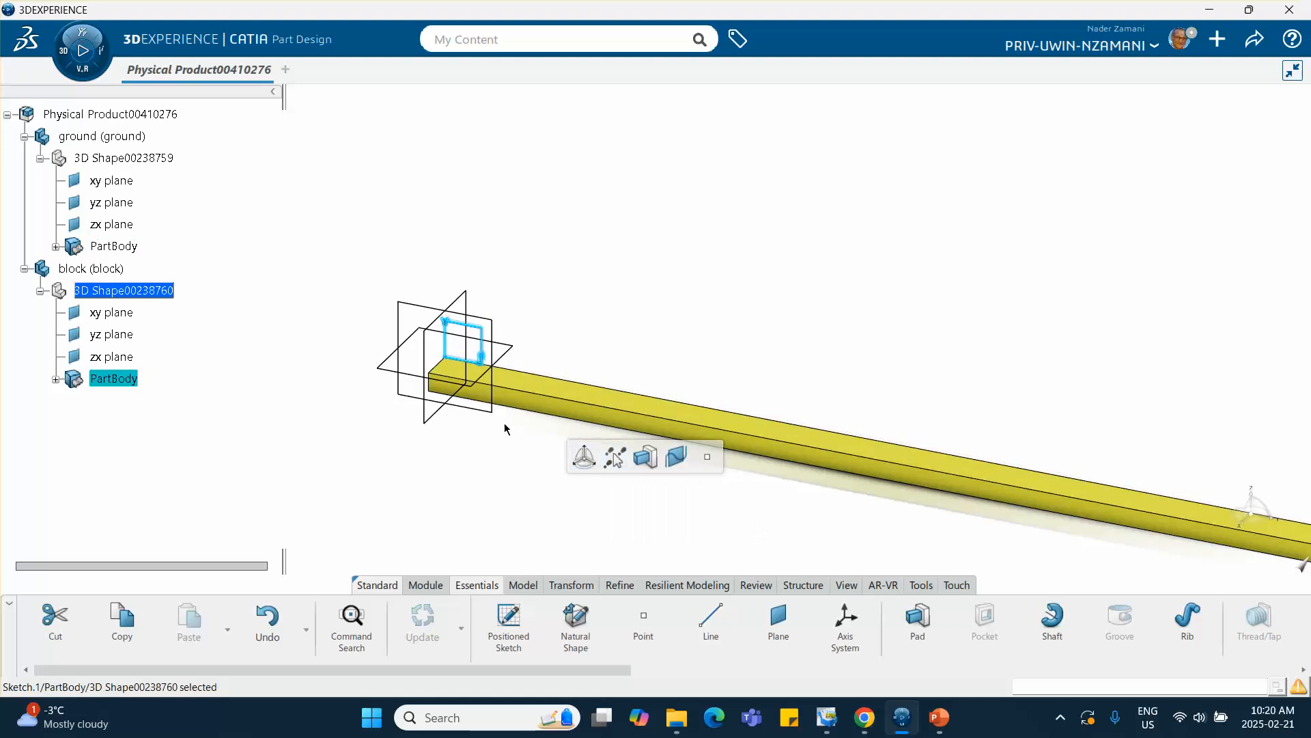
click(649, 457)
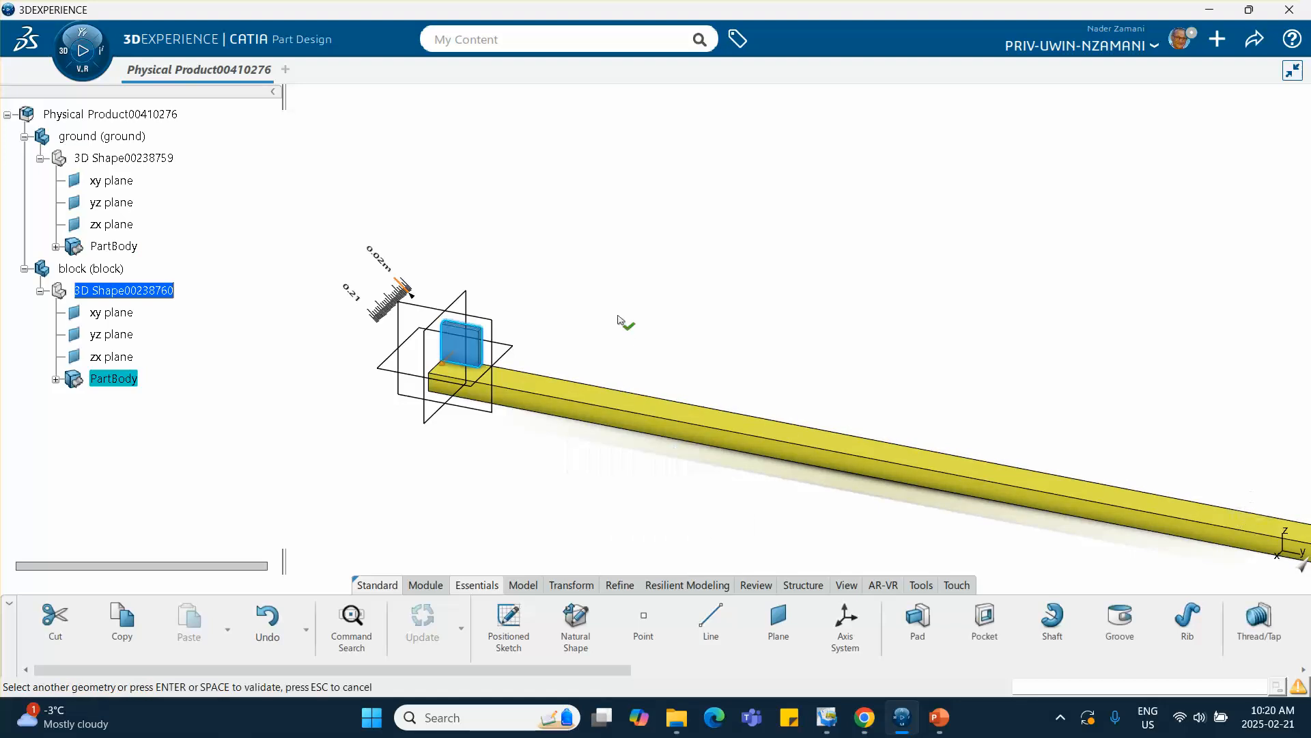
key(Return)
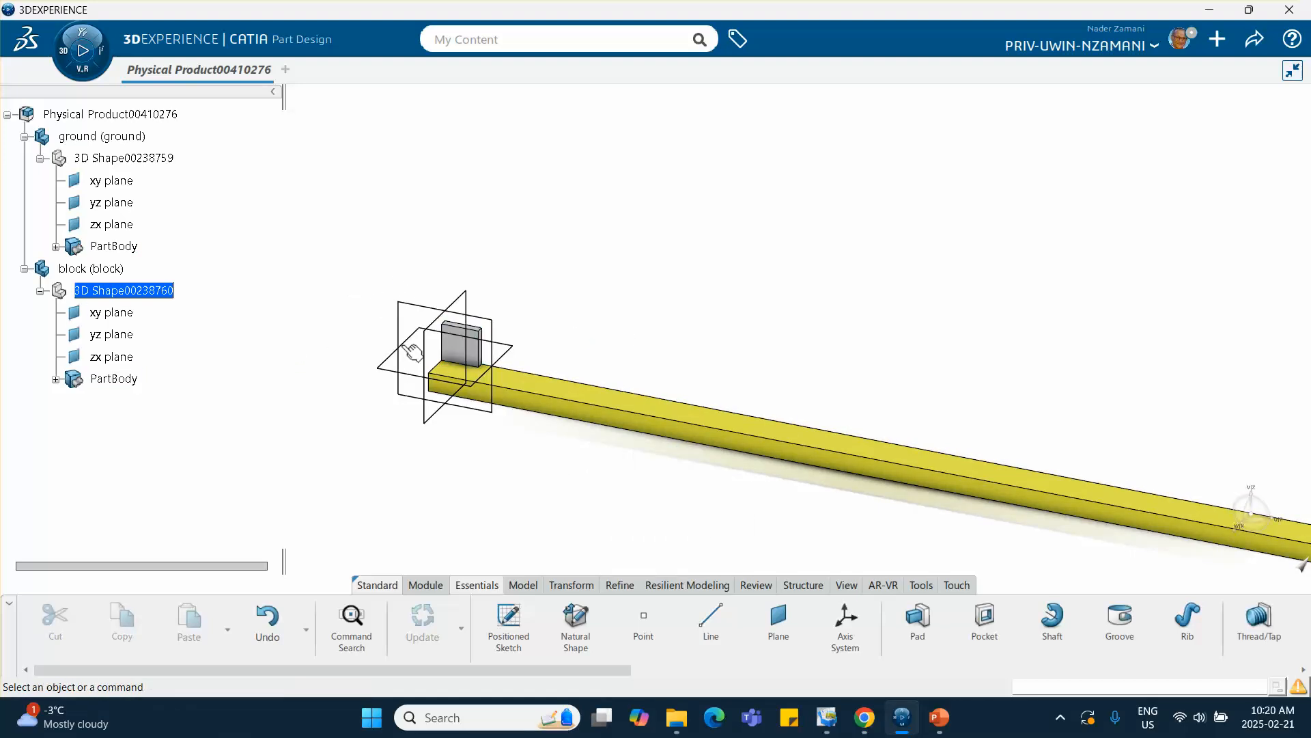
Step: Increase the length of the block's pad so the block spans the full width of the bar
click(459, 352)
double_click(459, 352)
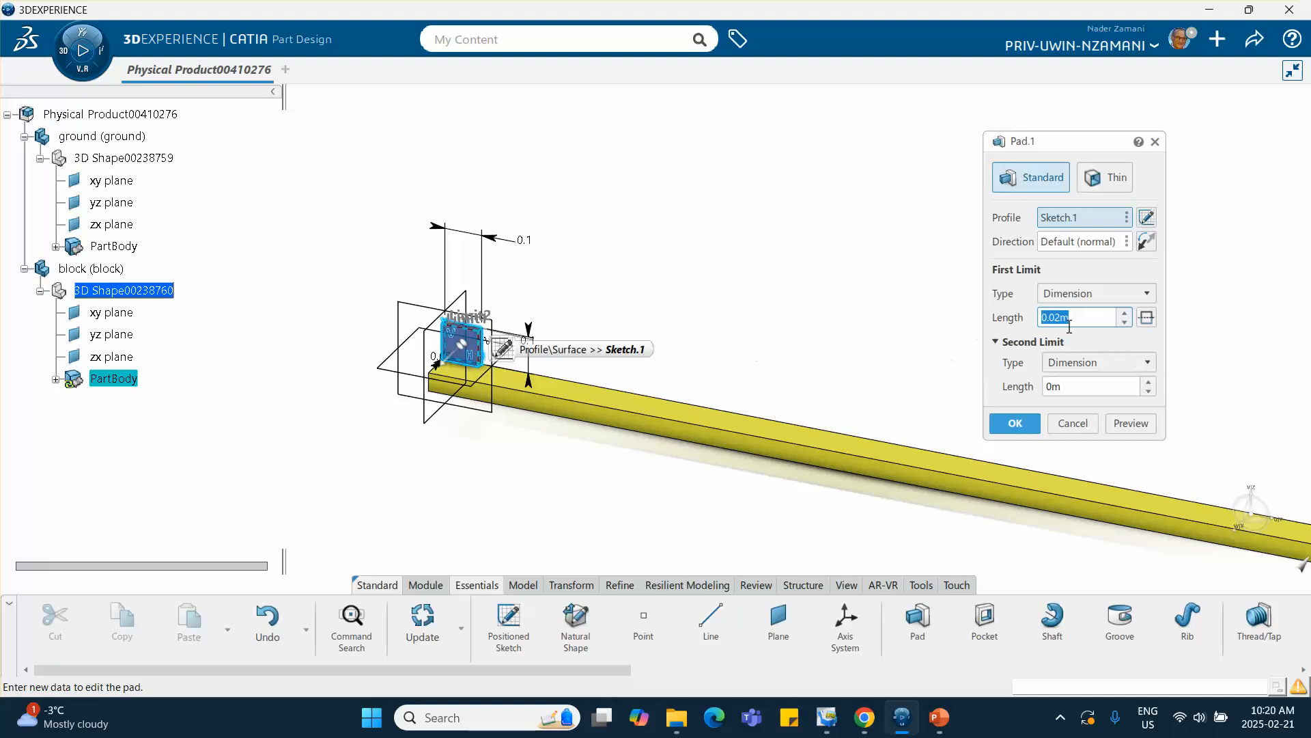
key(Return)
click(922, 301)
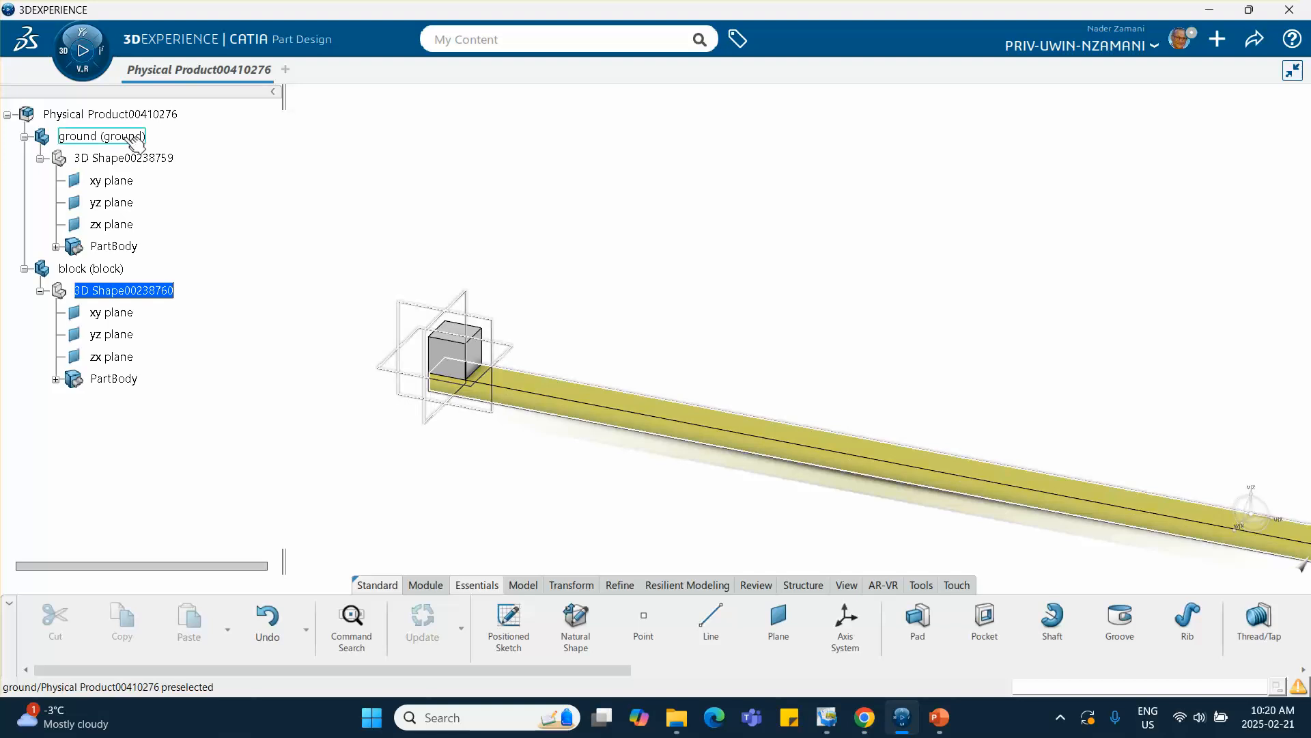
Step: Set the block's graphic color to orange in its properties
right_click(120, 274)
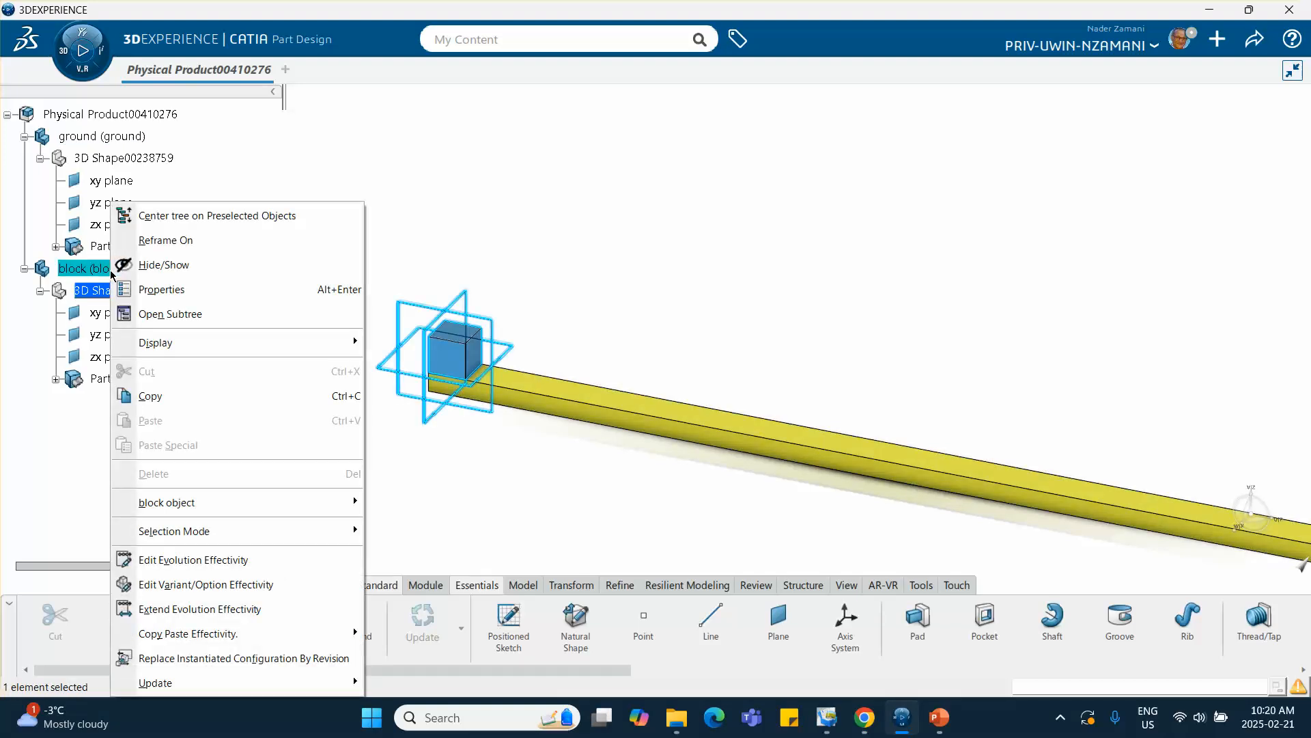
click(146, 284)
click(1028, 228)
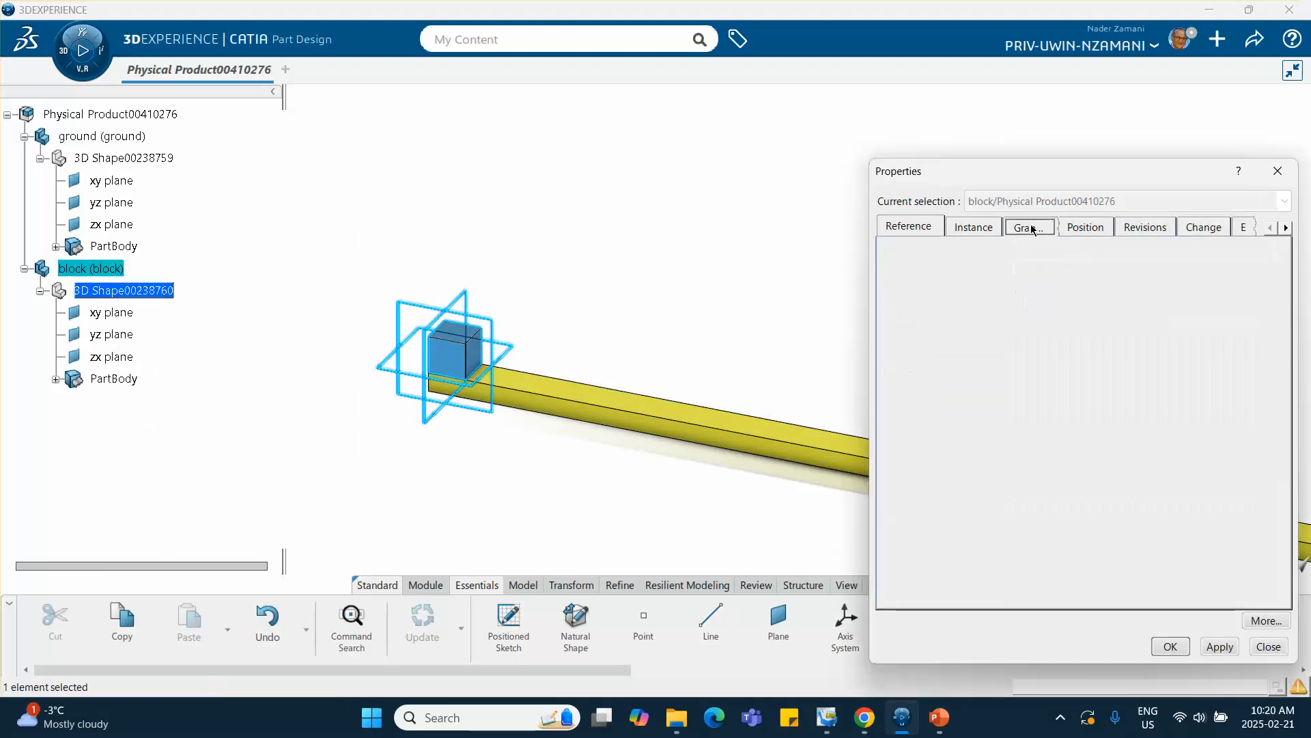
click(943, 288)
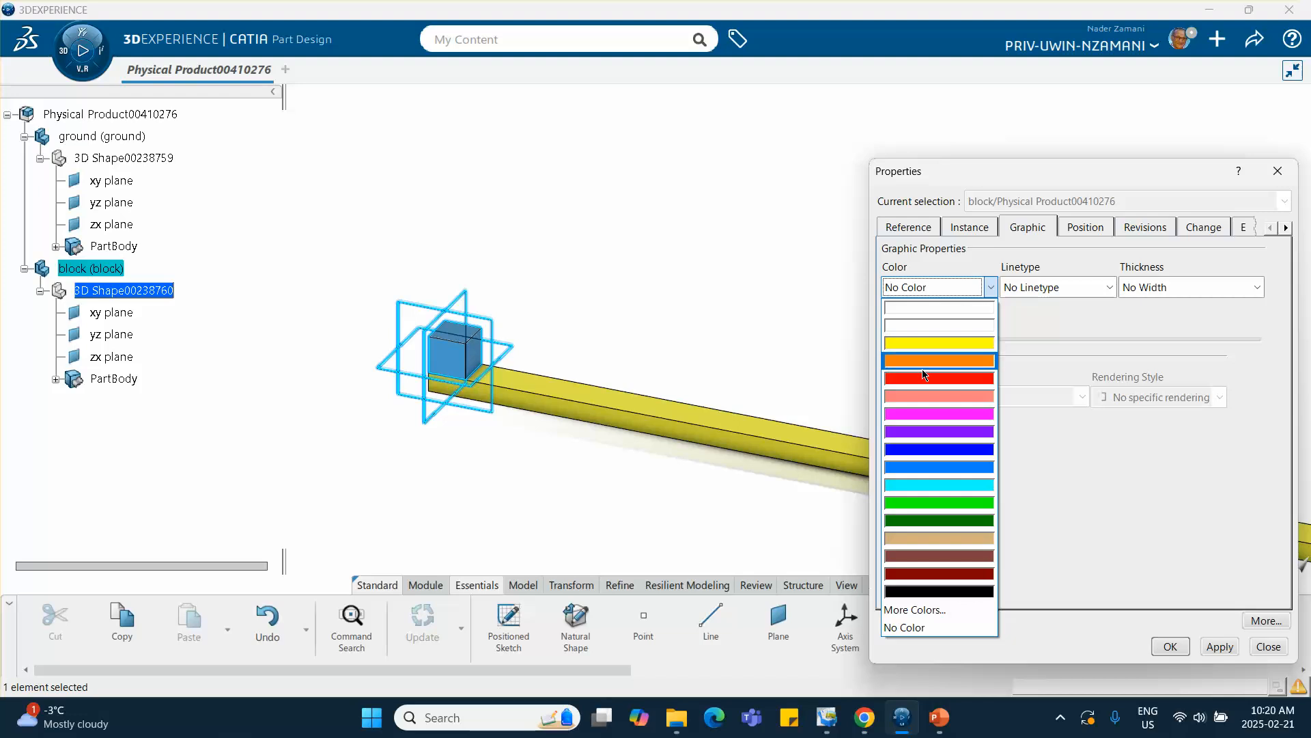
click(920, 361)
click(1170, 647)
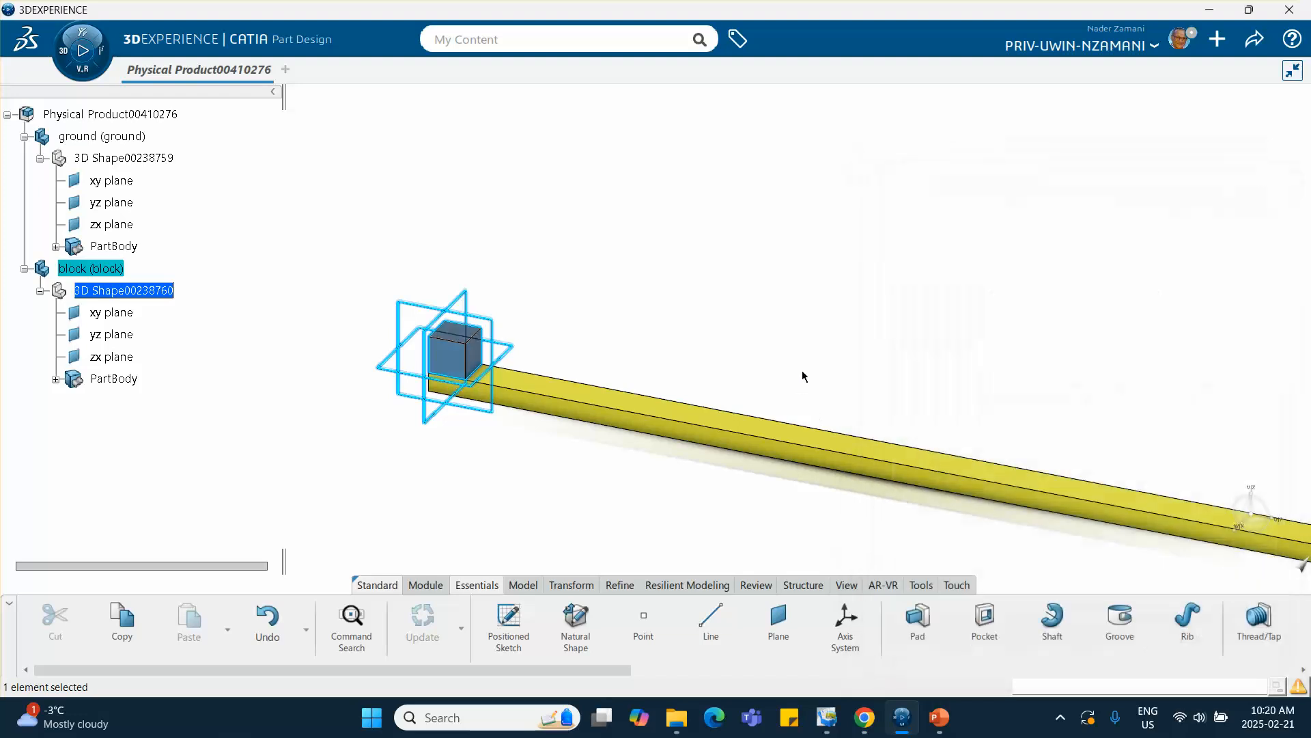
Step: Create a center of gravity point in the block's 3D shape, using Pad.1 as the volume
middle_drag(478, 350, 533, 245)
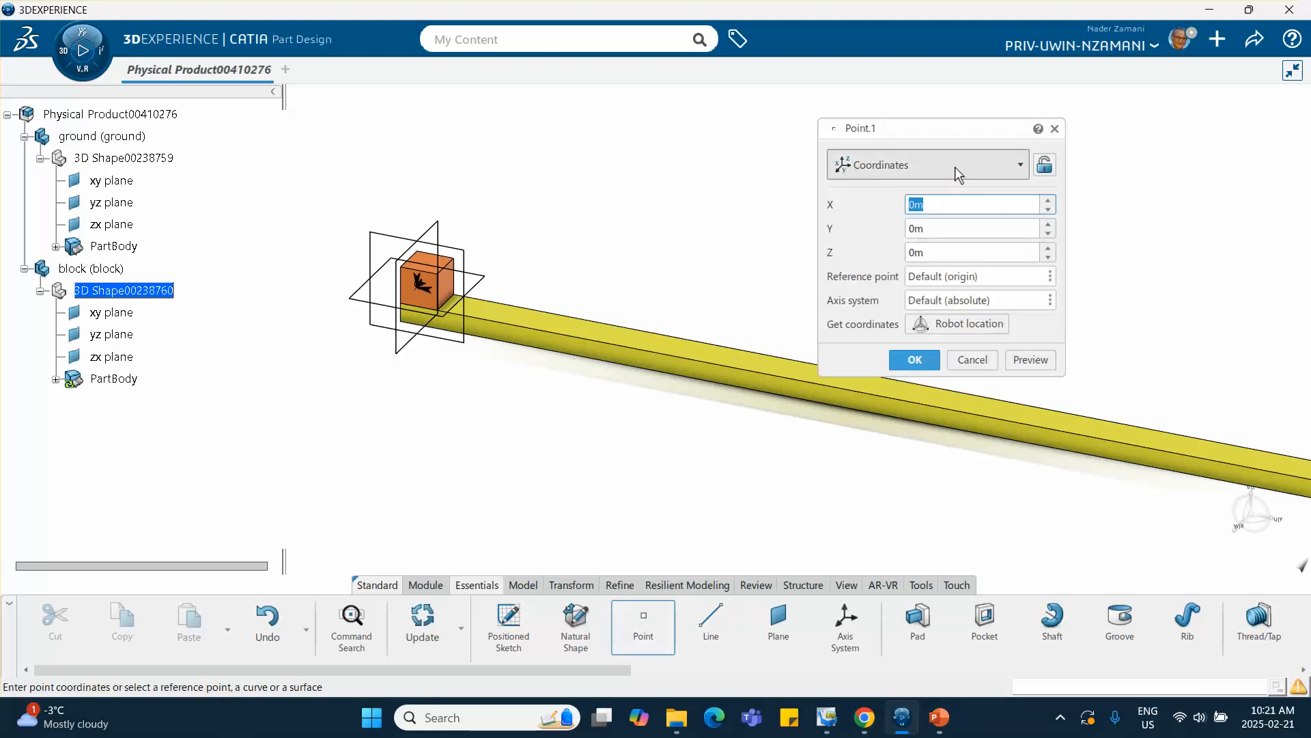
click(960, 170)
click(888, 347)
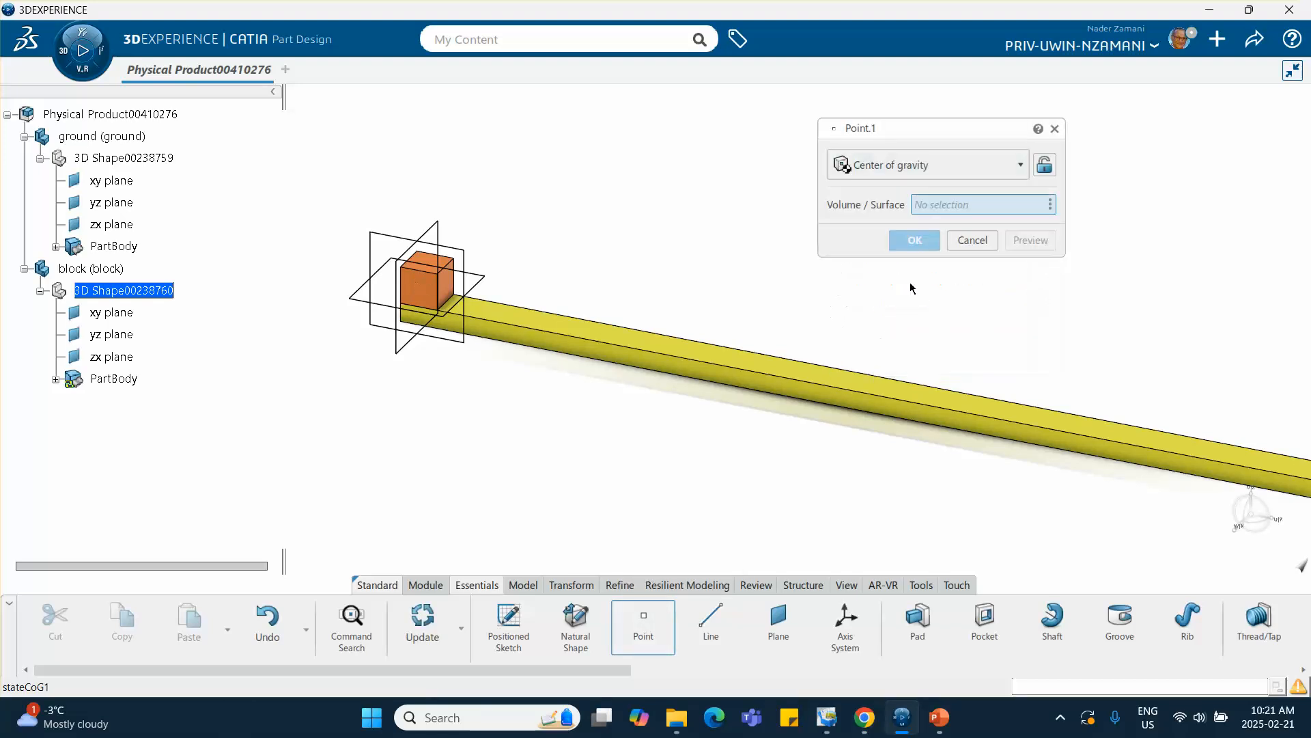
click(56, 380)
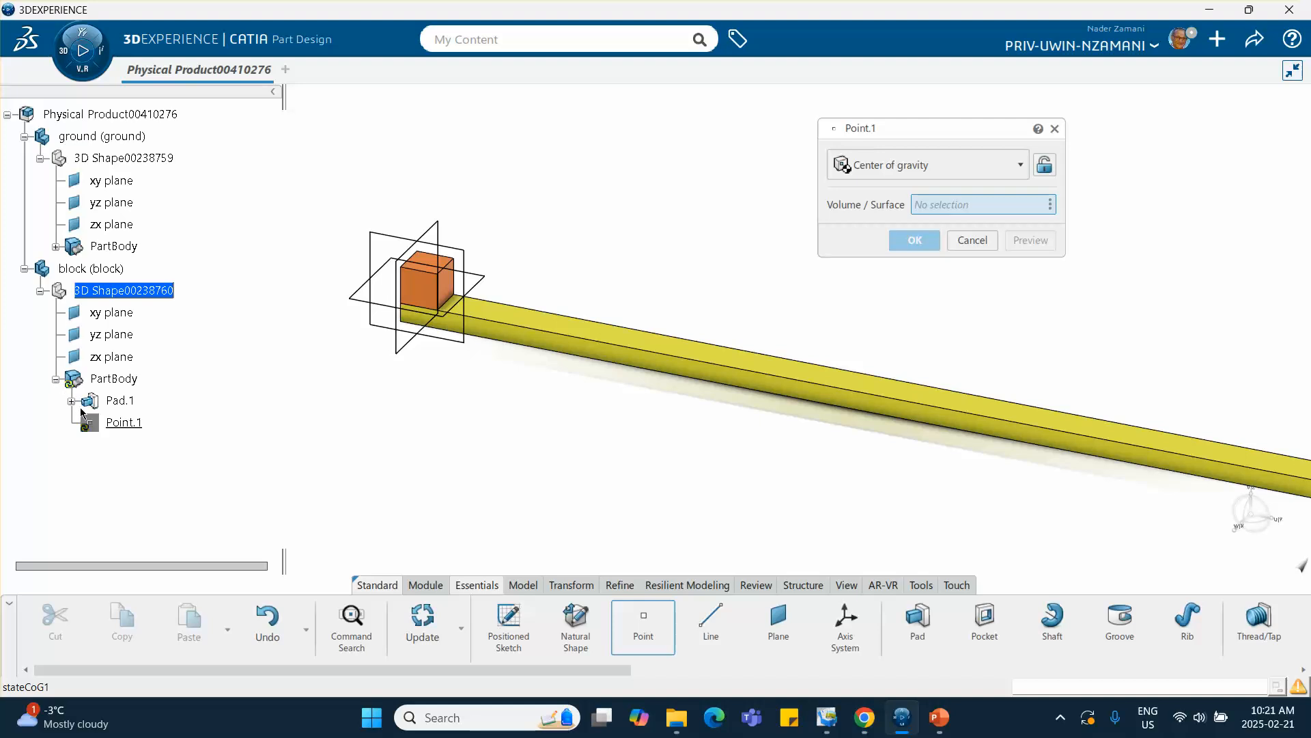
click(90, 401)
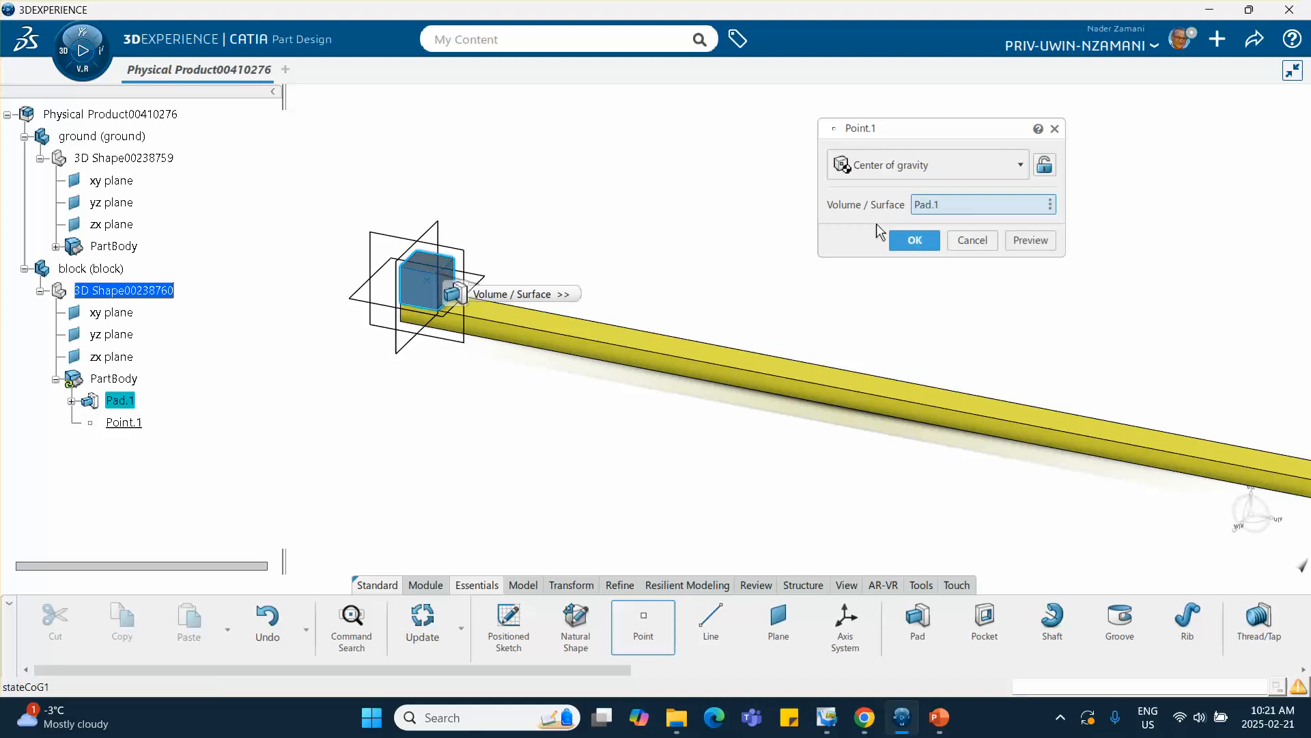
click(914, 240)
middle_drag(585, 375, 537, 300)
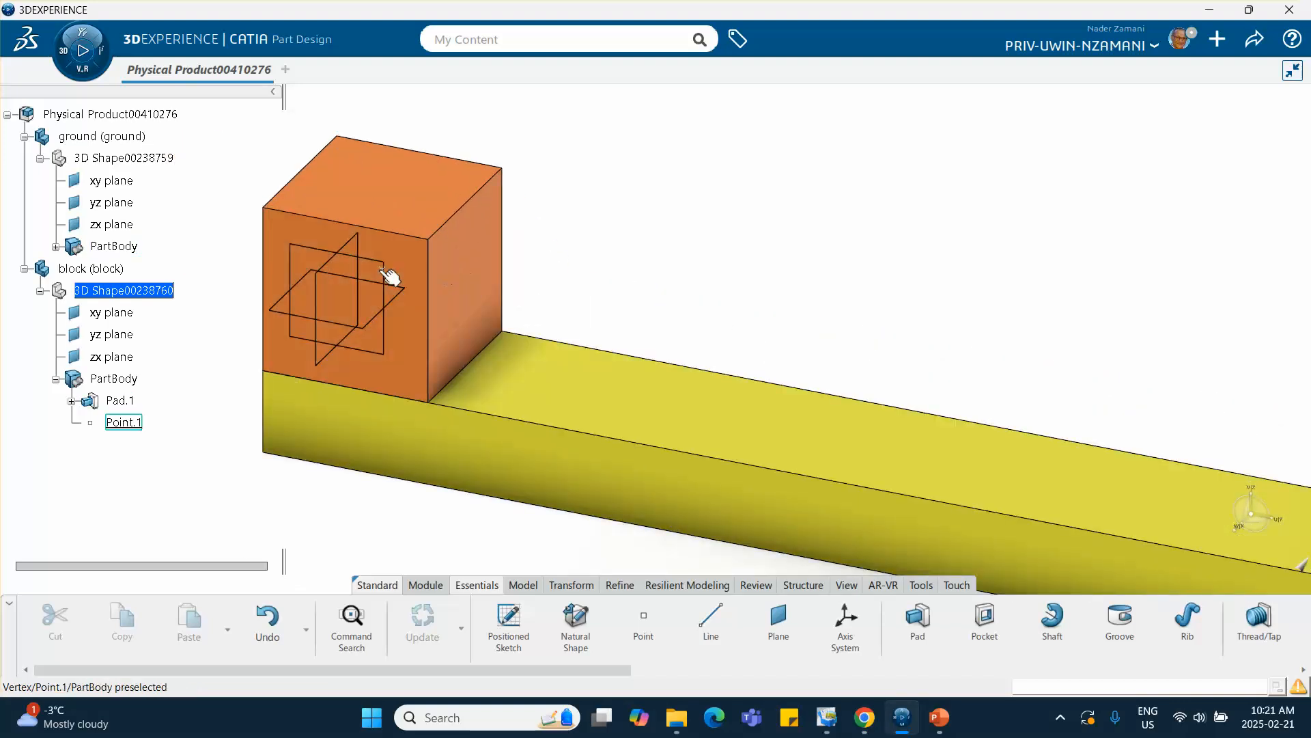
middle_drag(401, 296, 433, 292)
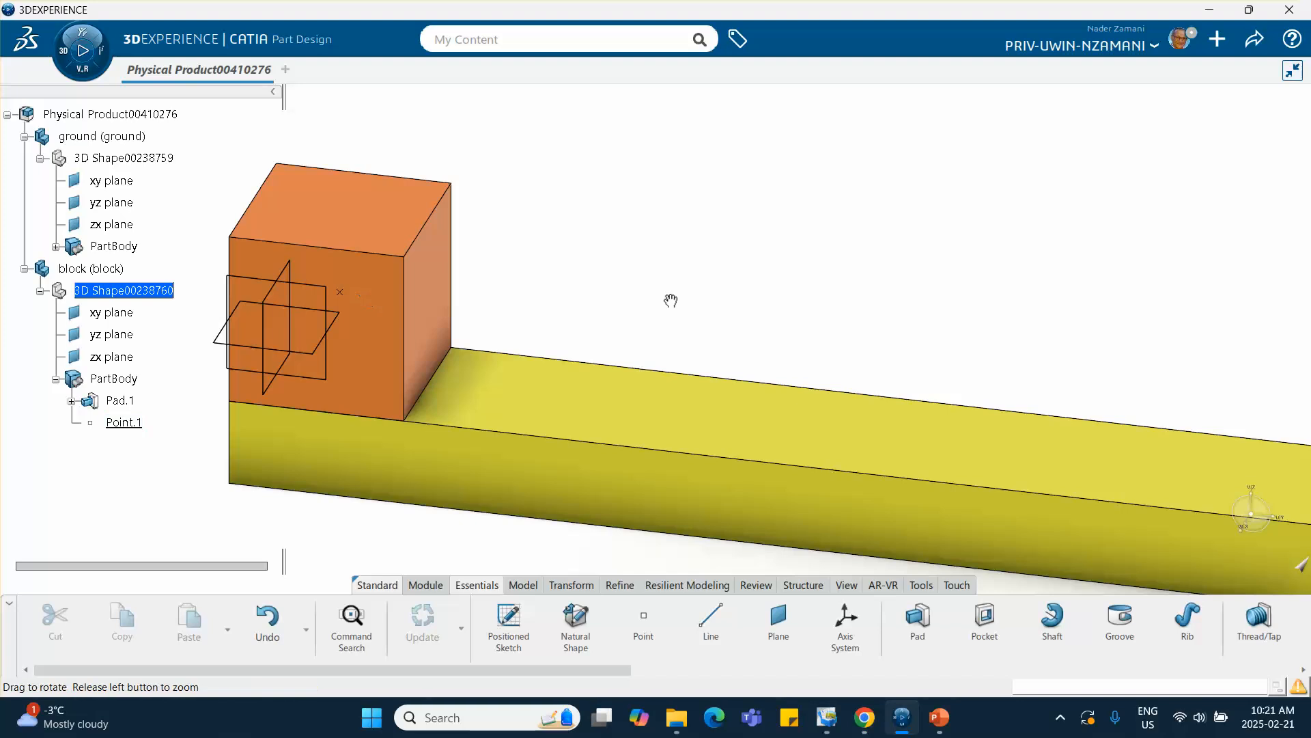
Step: Activate the root physical product for assembly-level editing
middle_drag(670, 298, 501, 373)
middle_drag(847, 437, 812, 456)
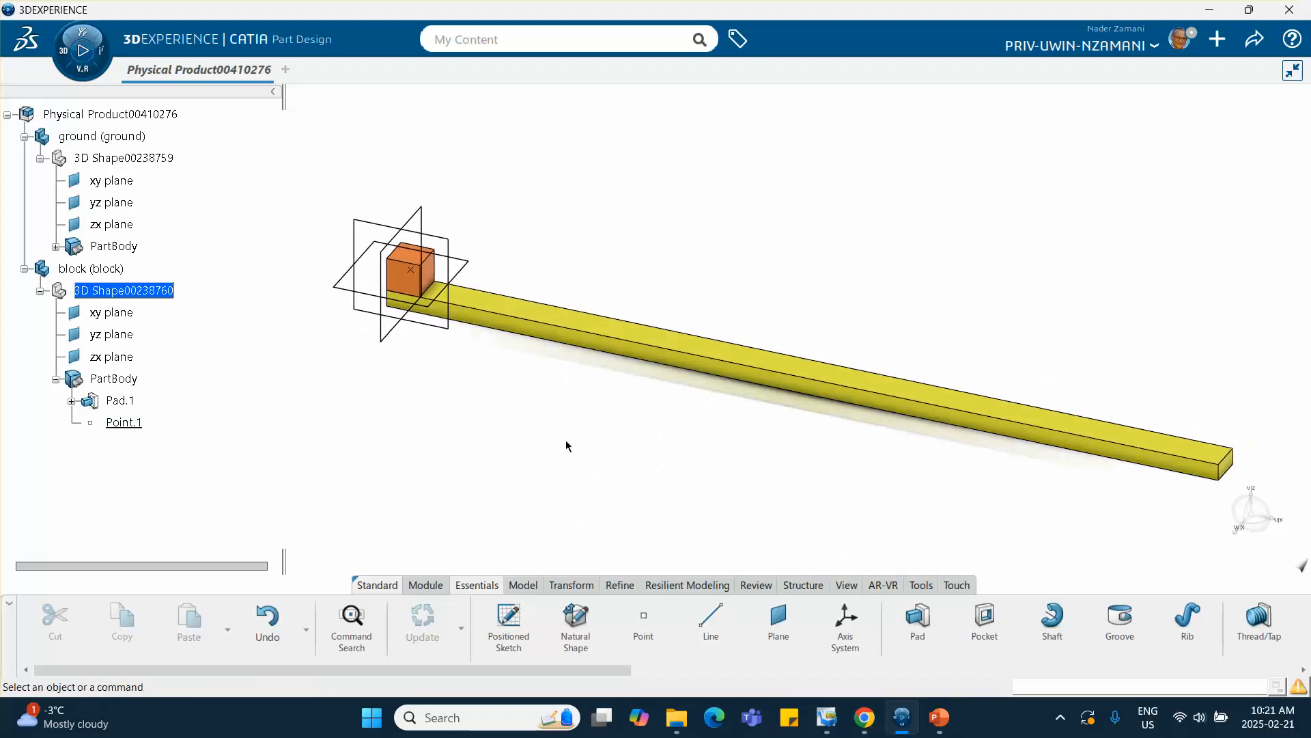
middle_drag(512, 427, 471, 425)
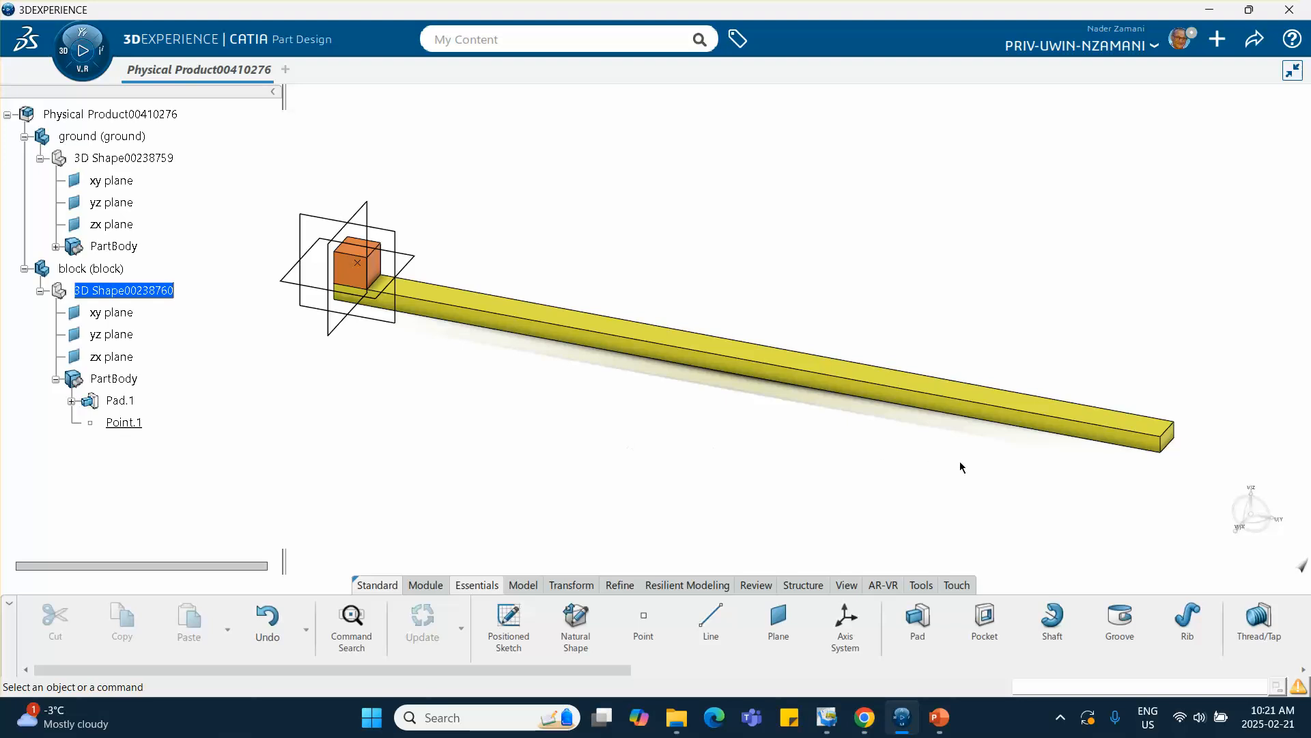
middle_drag(960, 467, 968, 489)
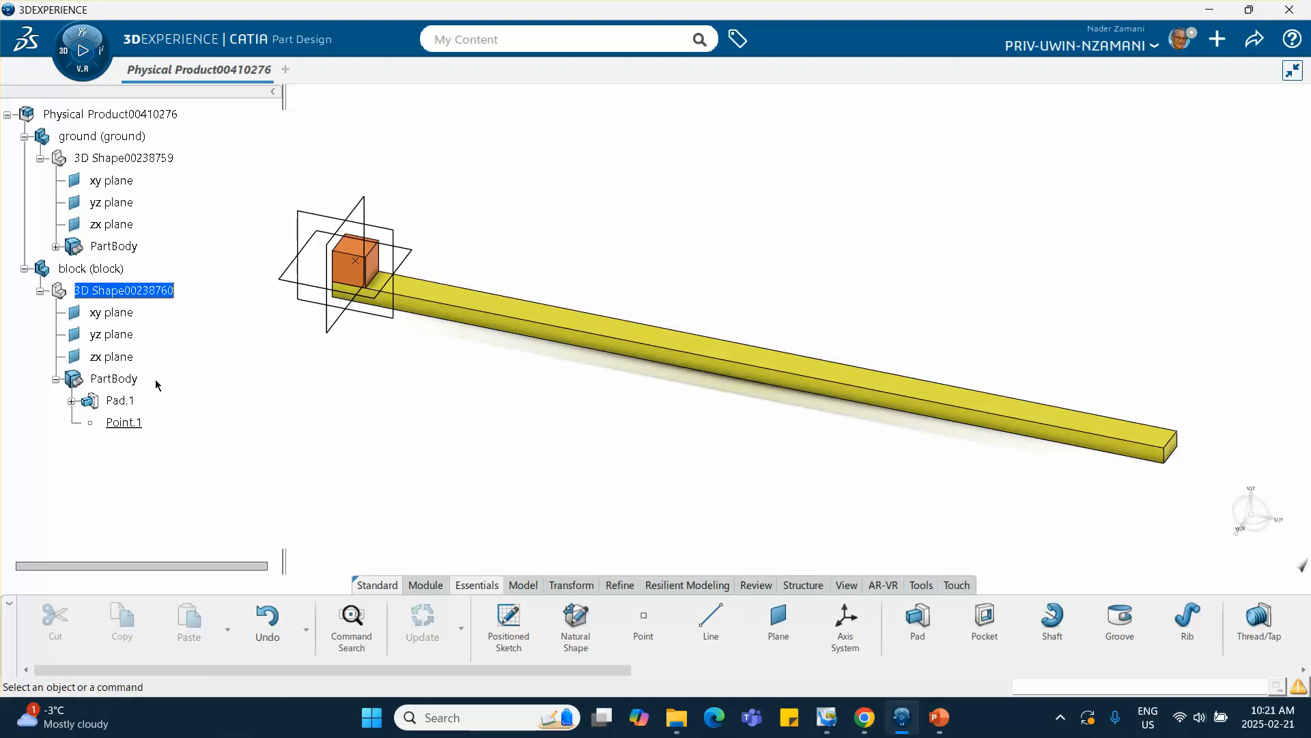
double_click(110, 114)
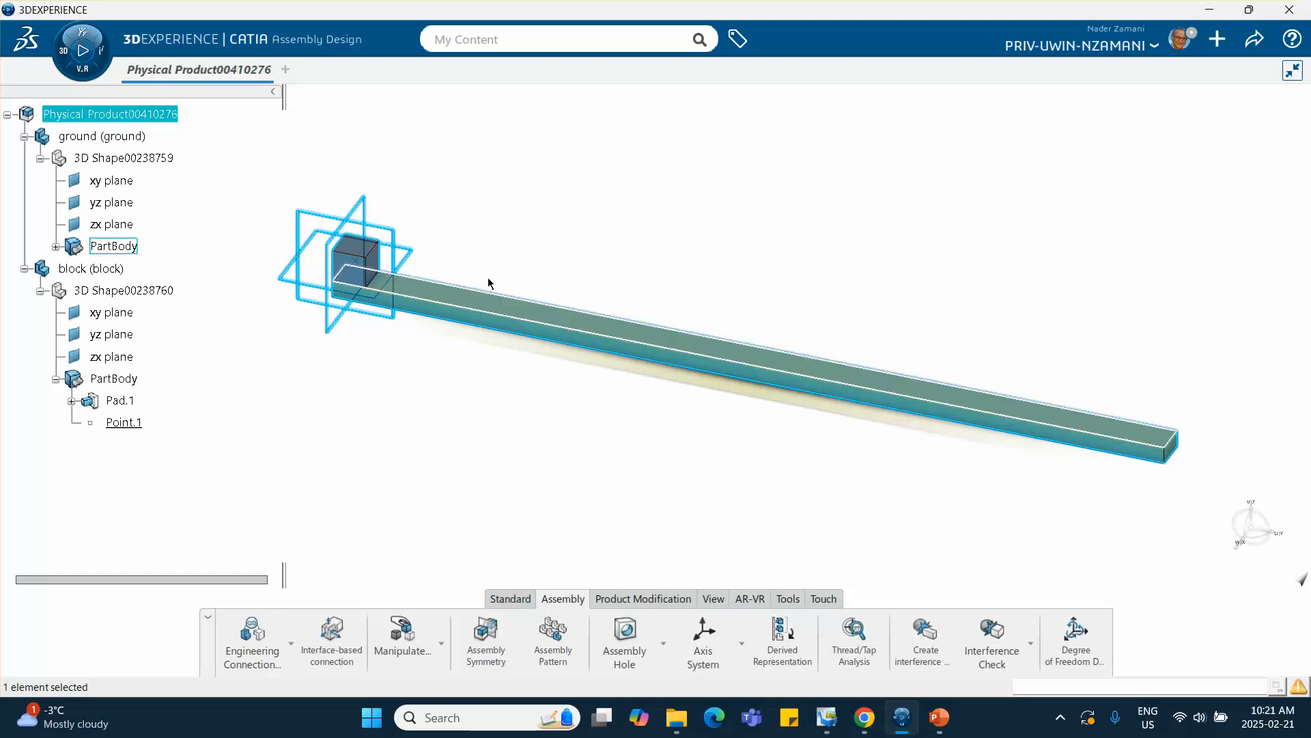
click(424, 389)
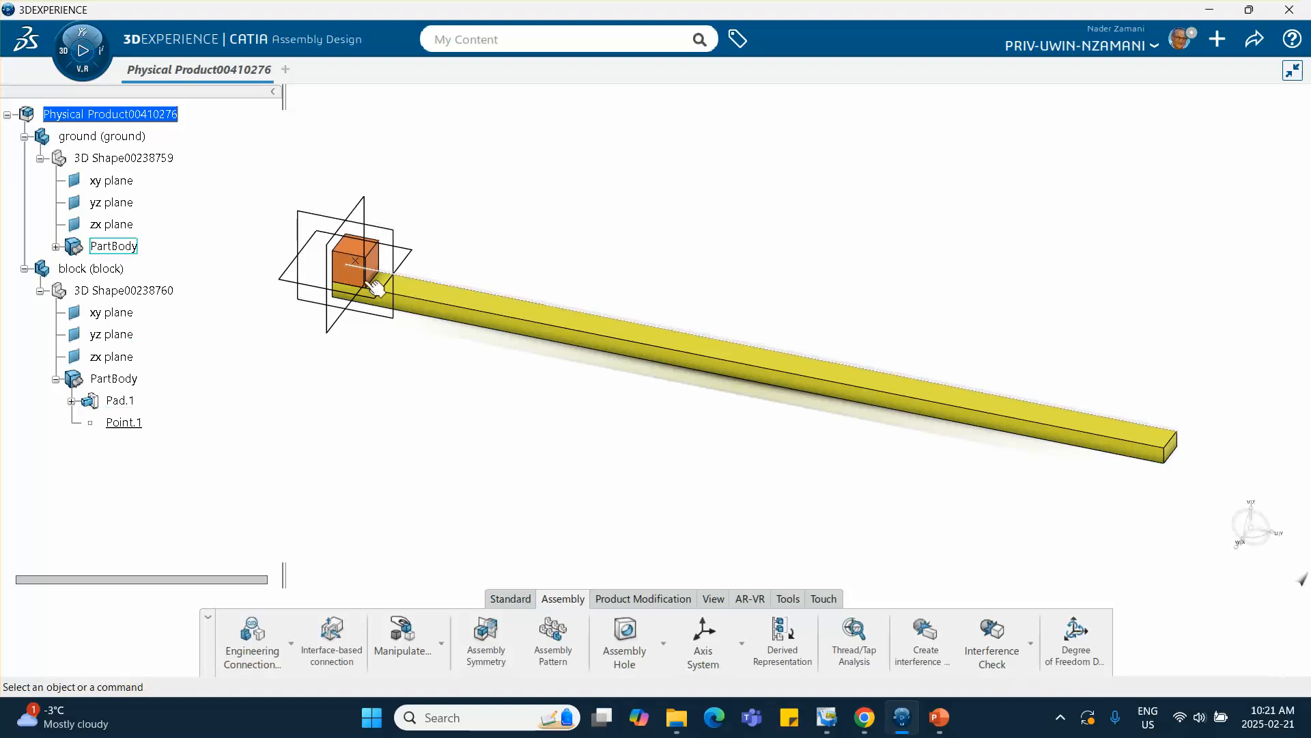
Step: Switch from Assembly Design to the Mechanical Systems Design app
click(66, 56)
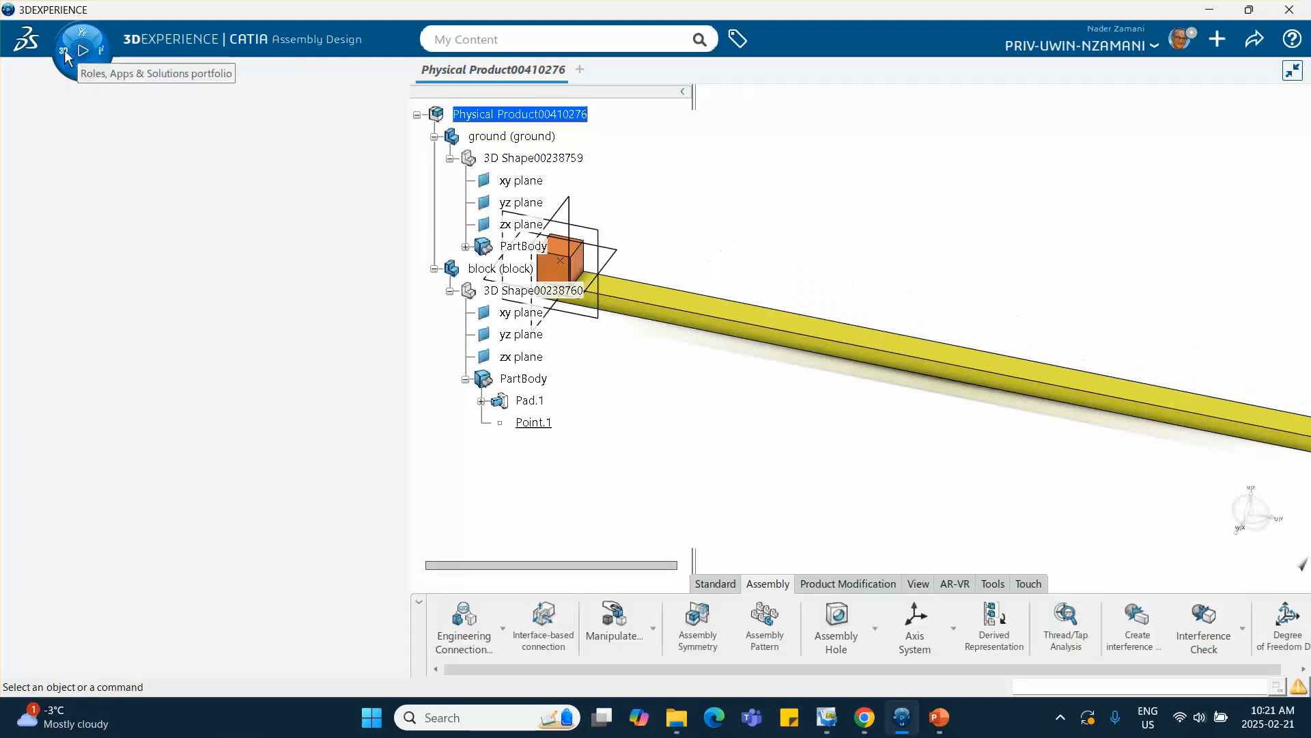
click(64, 55)
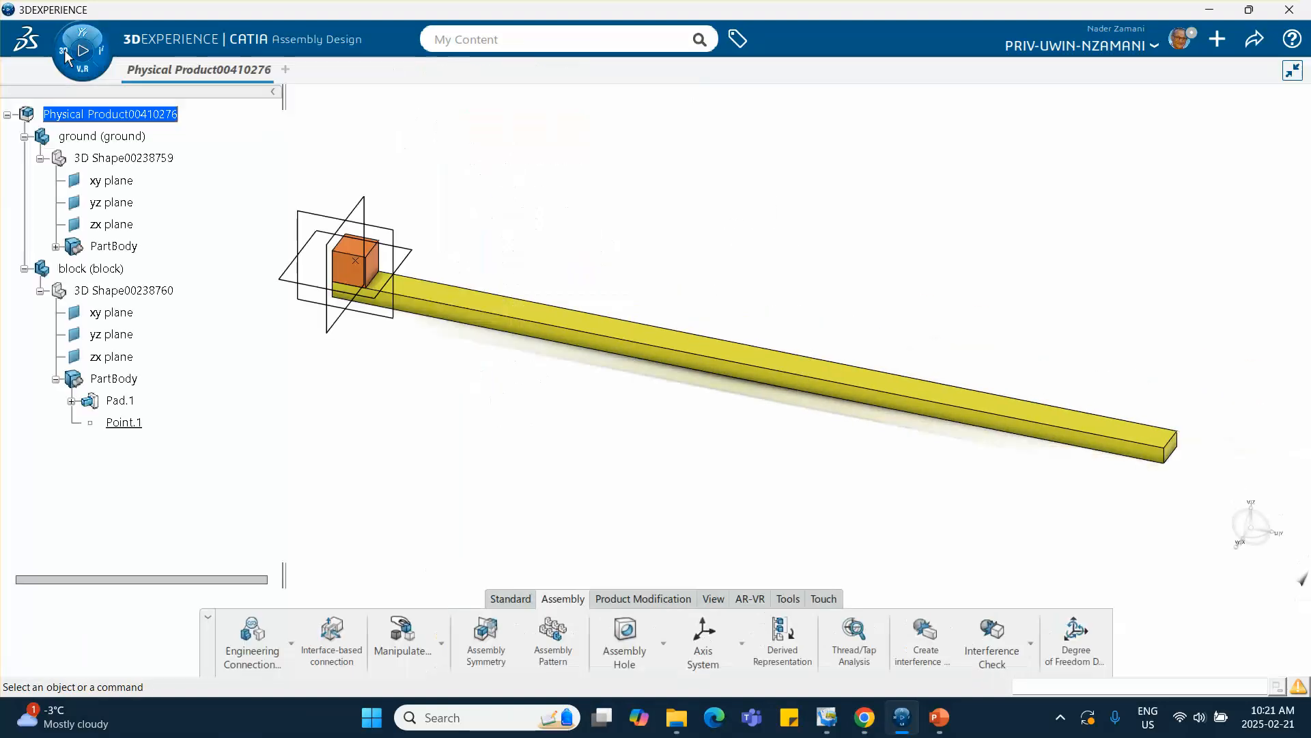
click(66, 56)
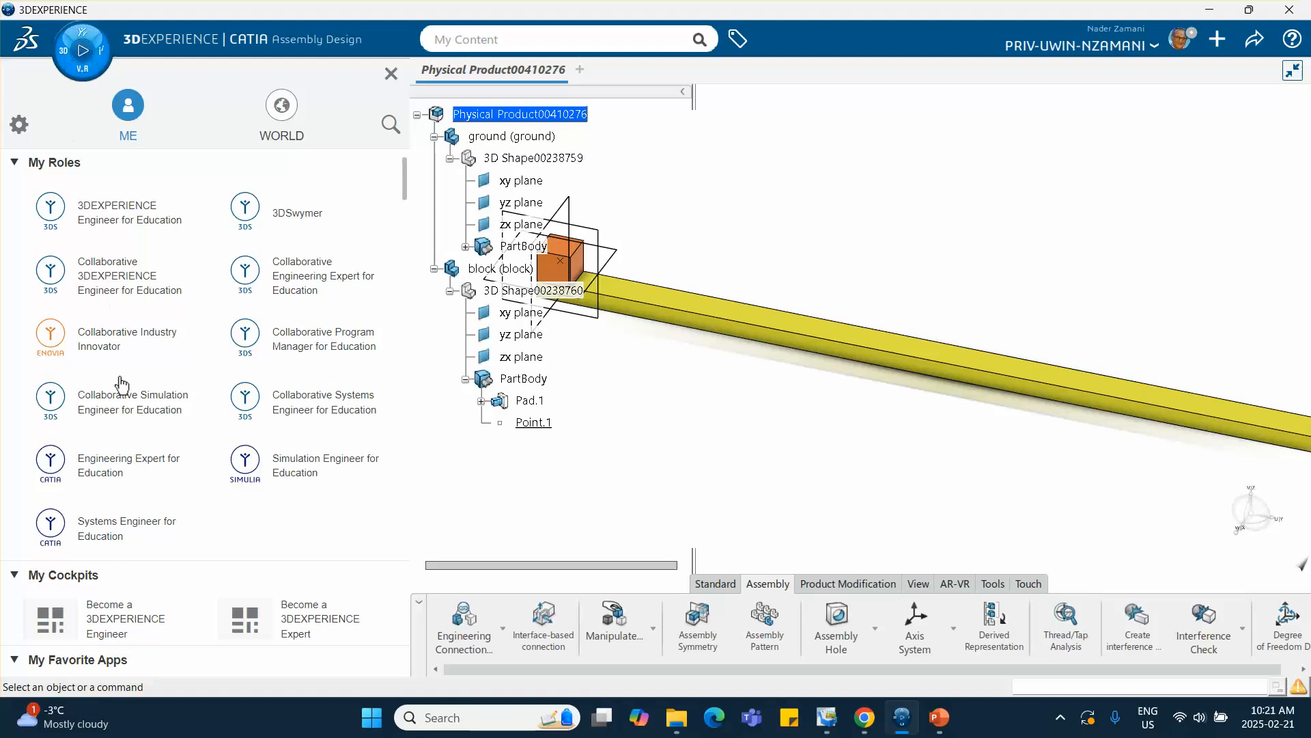
scroll(126, 401, down, 2)
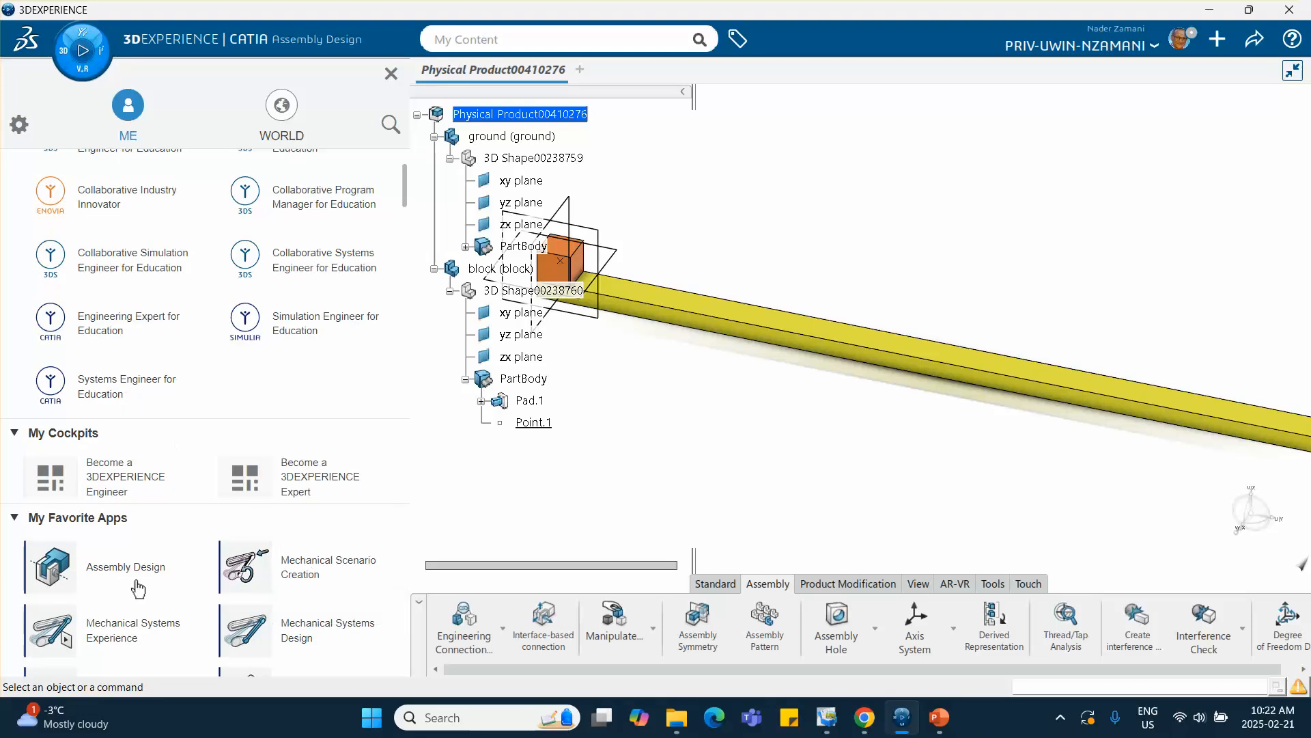
click(323, 635)
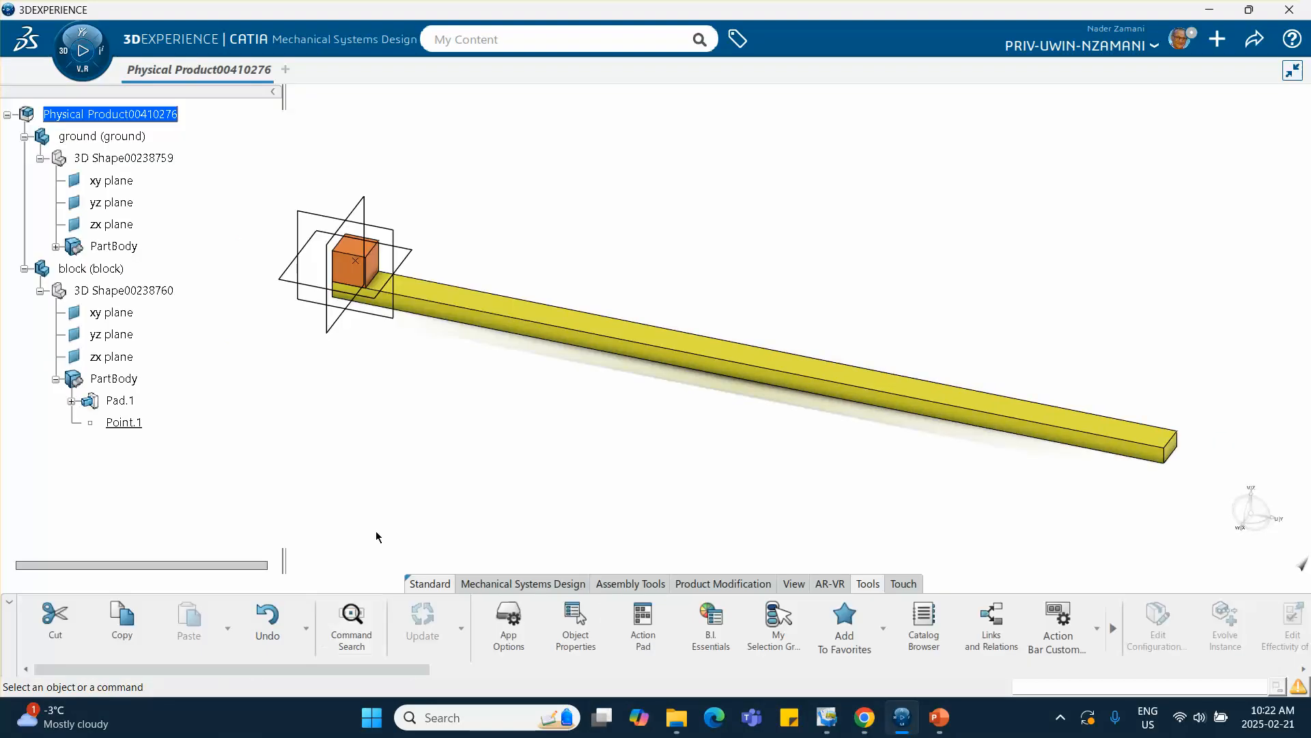
Step: Find the Weight Definition command and turn on the weight status display for the assembly
scroll(689, 625, down, 5)
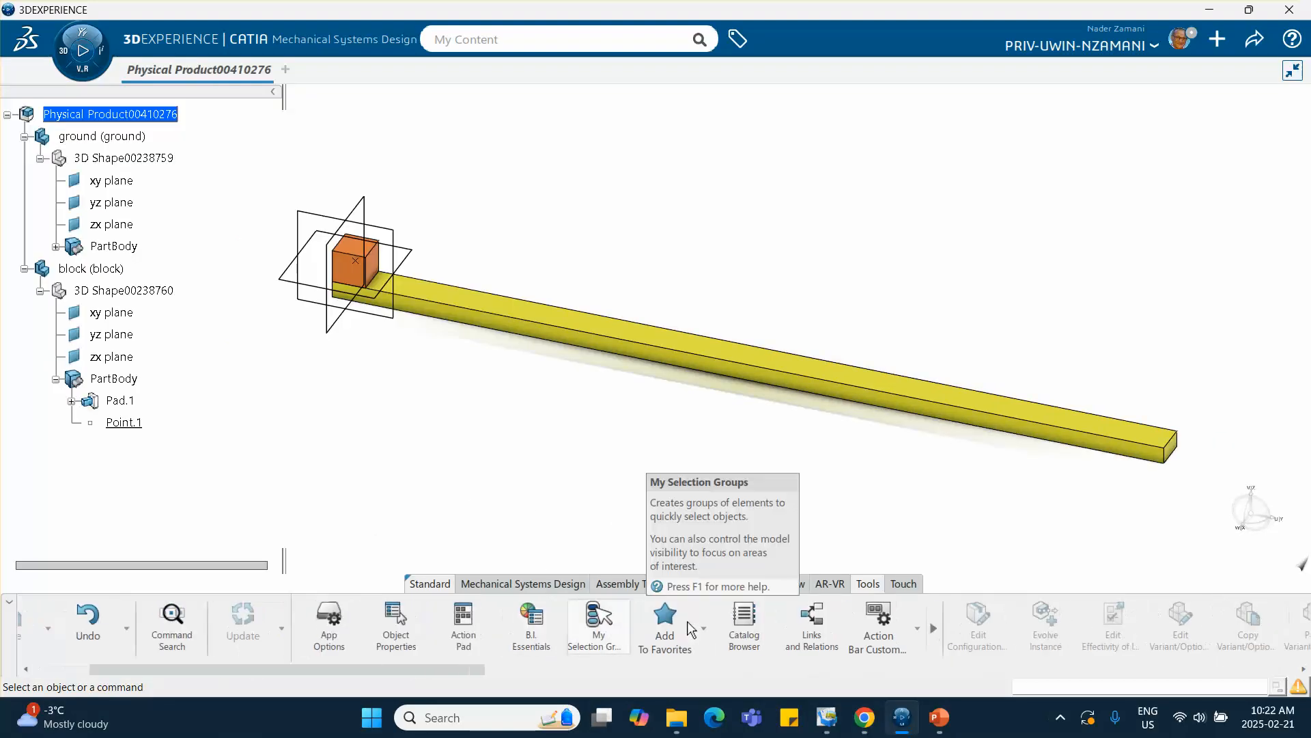
scroll(690, 625, down, 12)
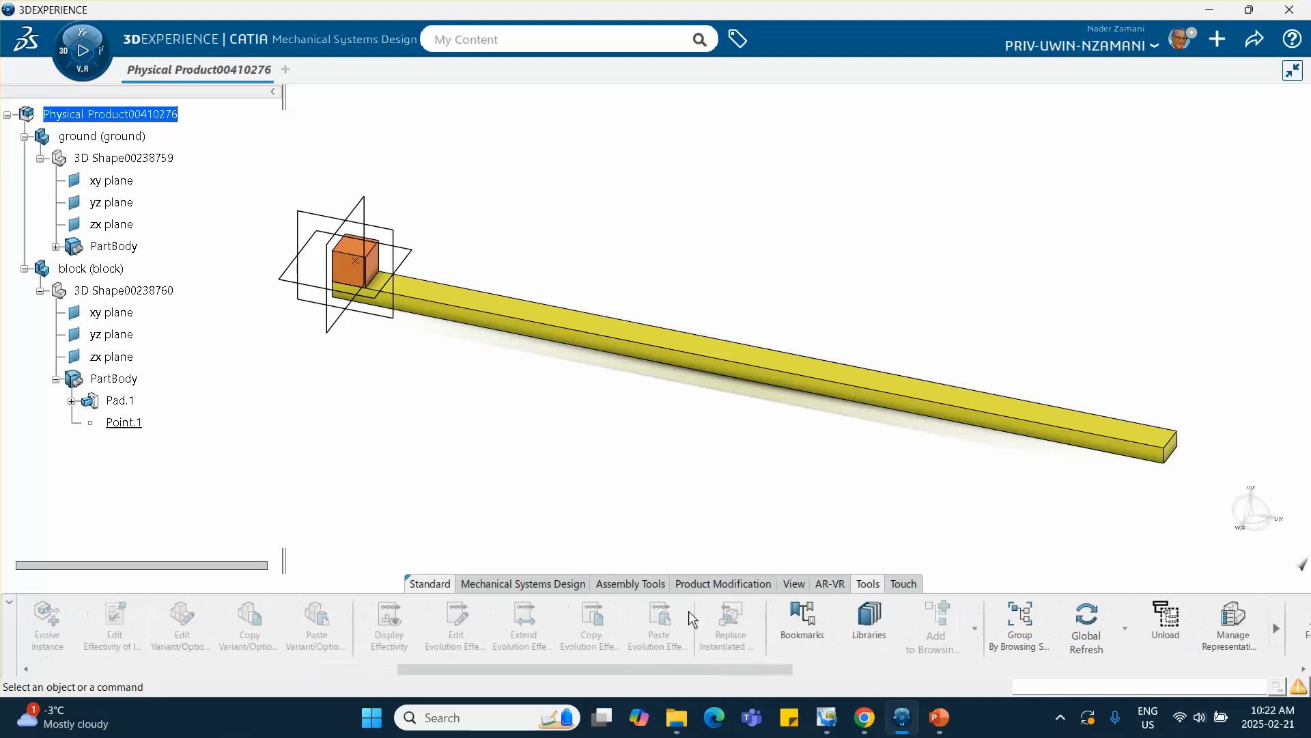
scroll(692, 618, down, 12)
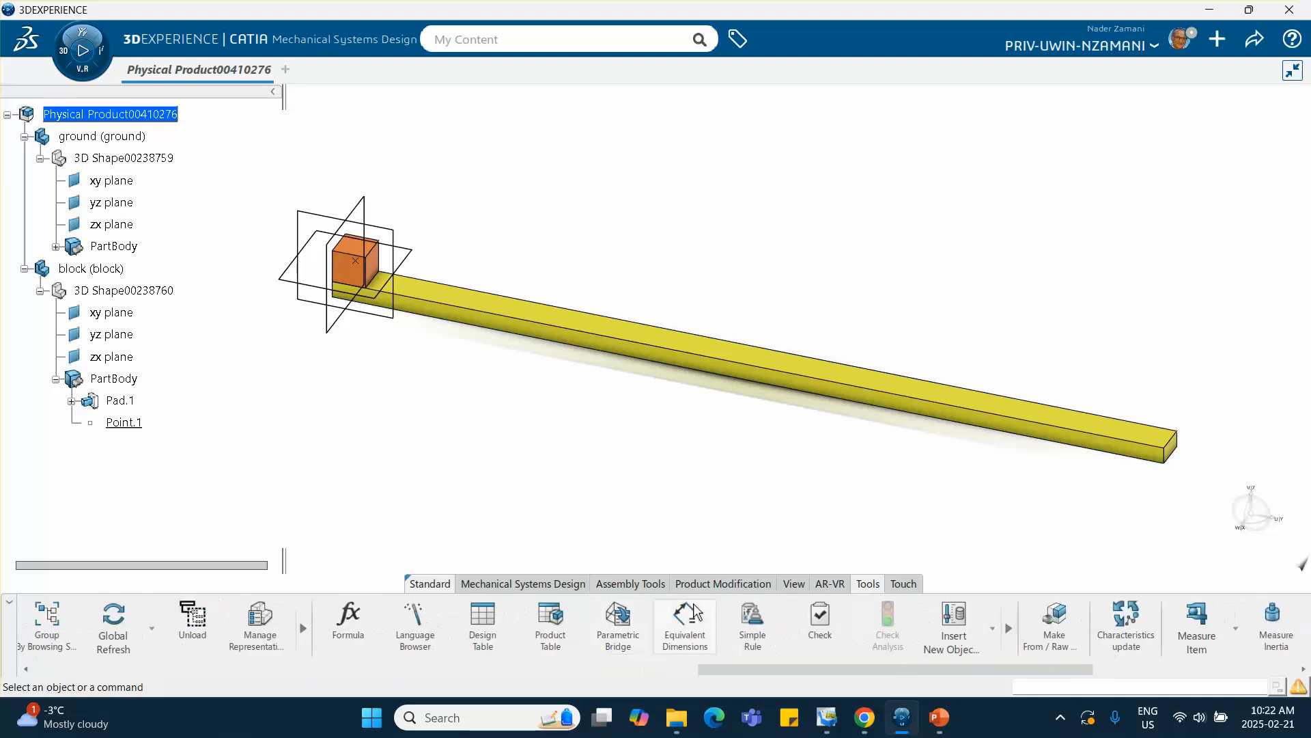
scroll(704, 621, down, 4)
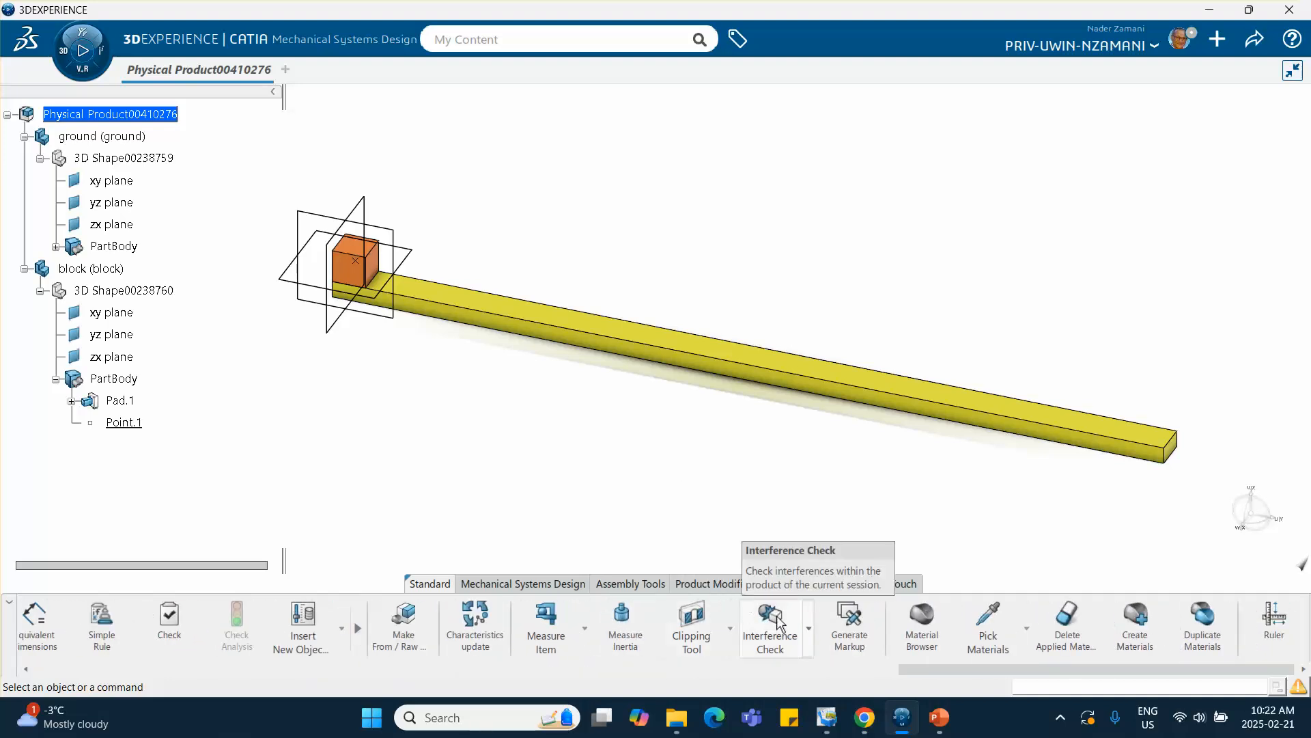
click(506, 585)
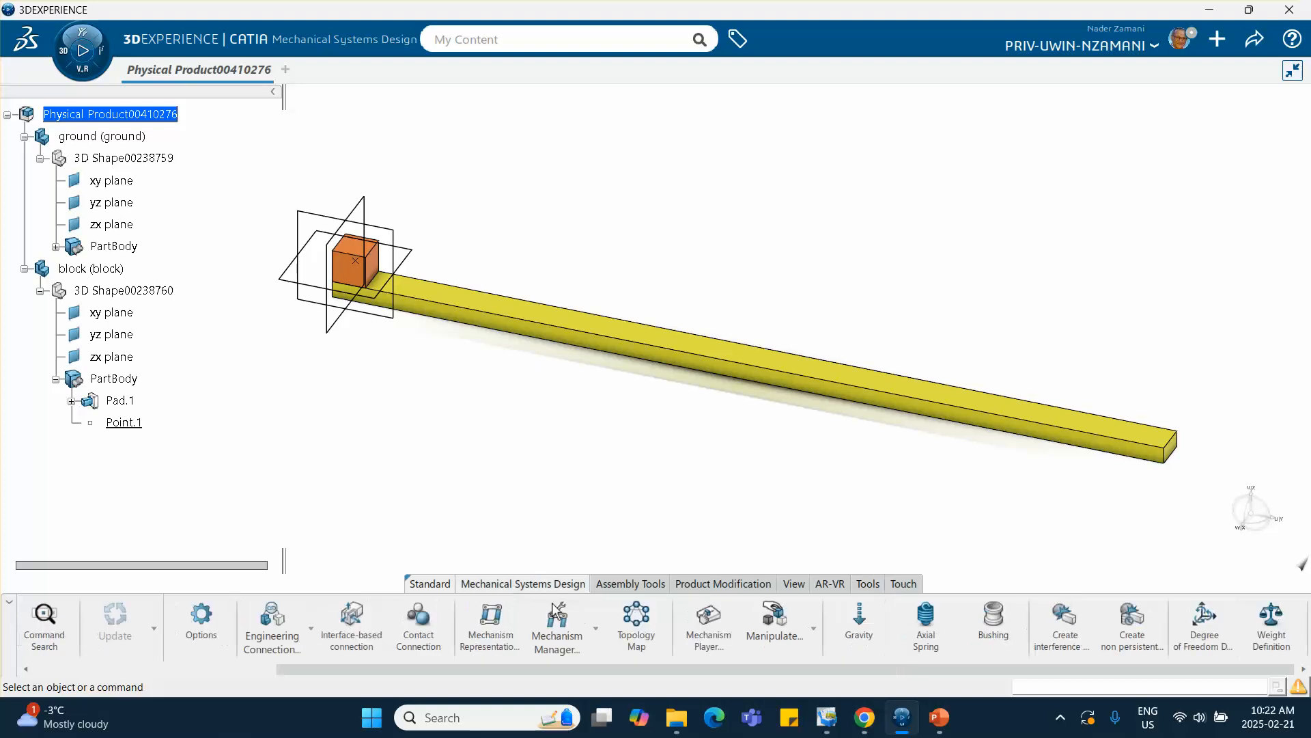
click(1271, 632)
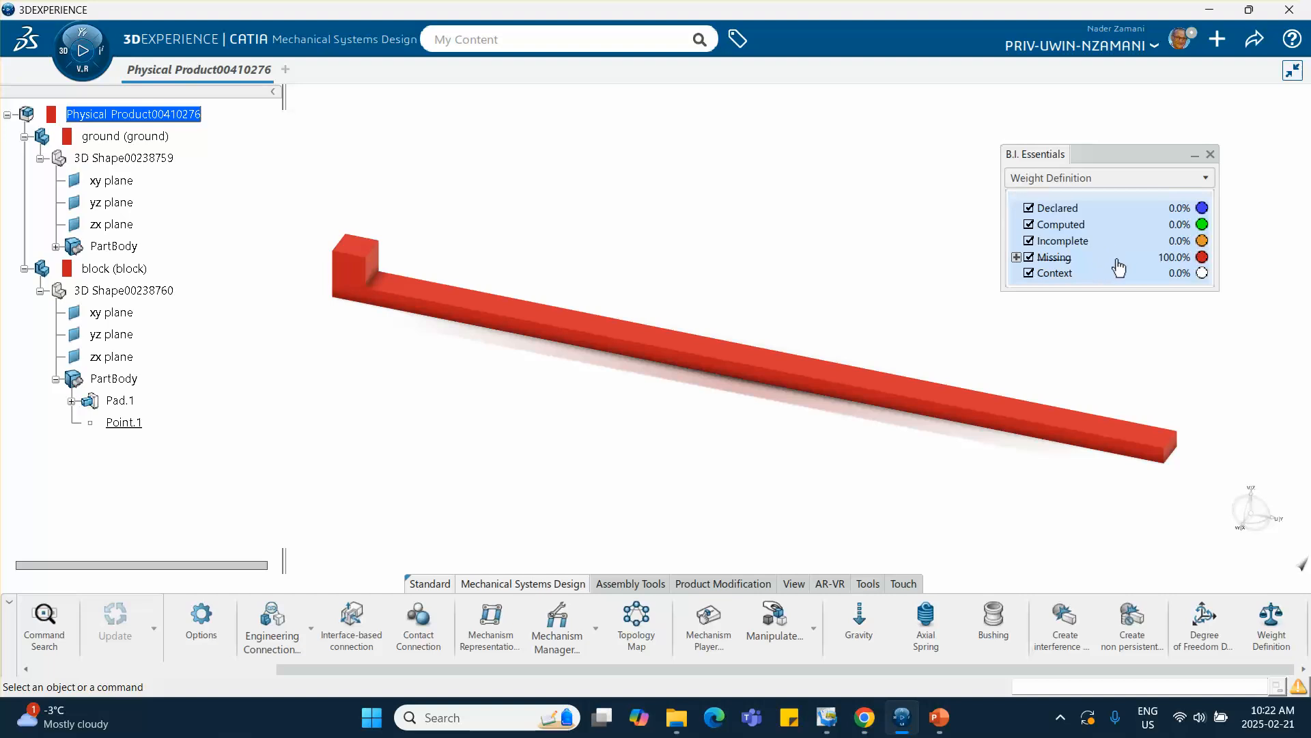
Step: Declare a weight on the ground part, taking its inertia values from the part's geometry
click(154, 145)
mouse_move(154, 149)
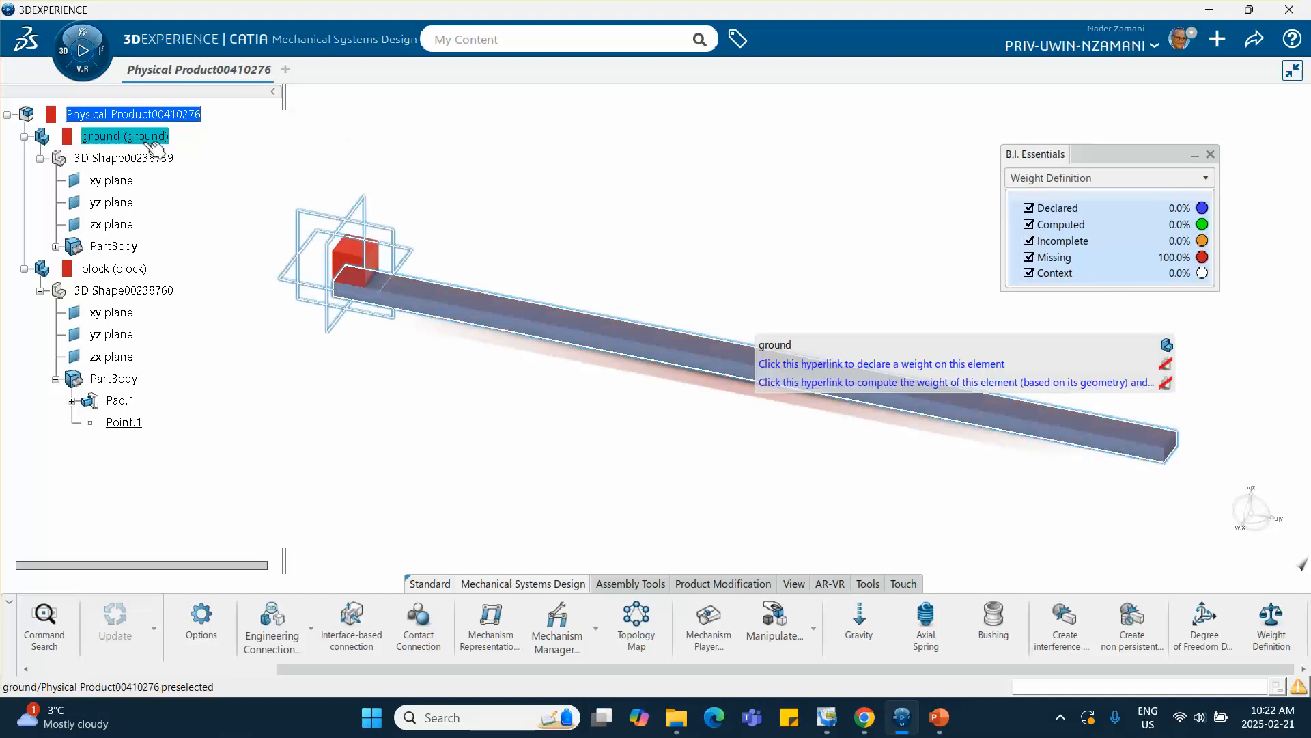
click(990, 364)
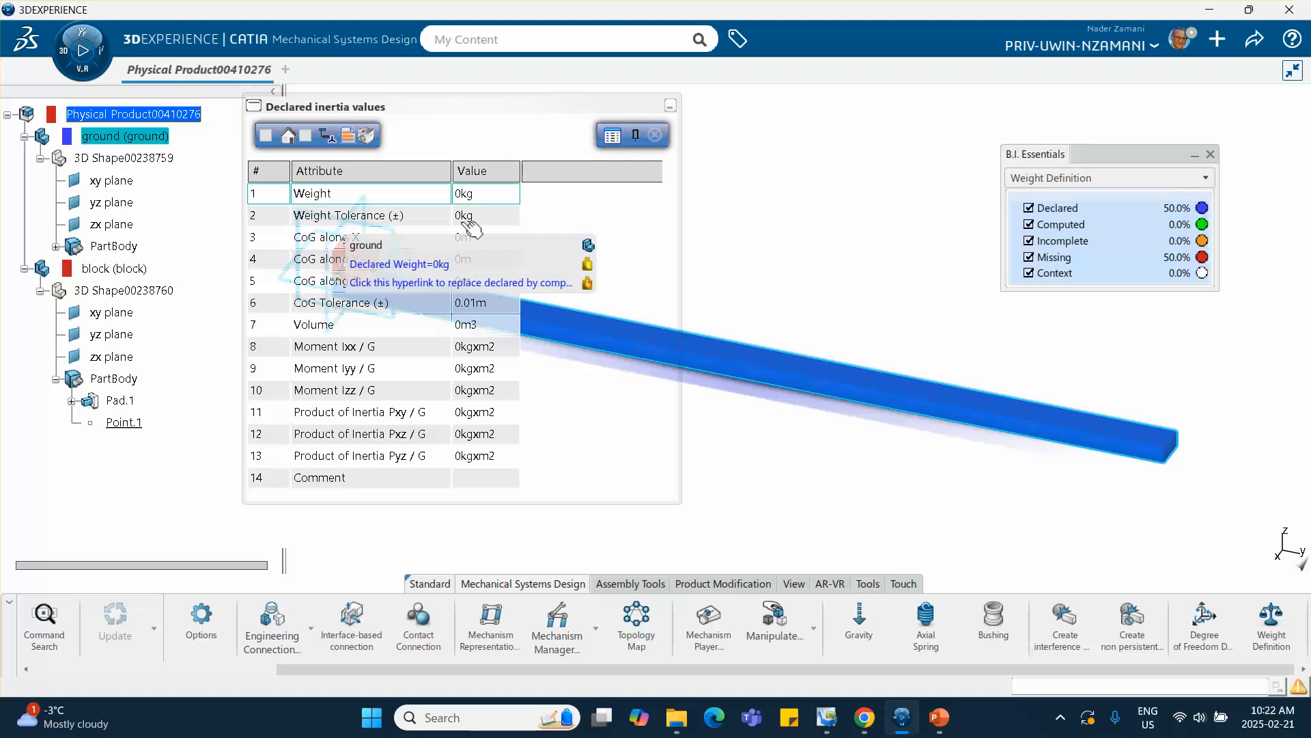
middle_drag(579, 252, 943, 281)
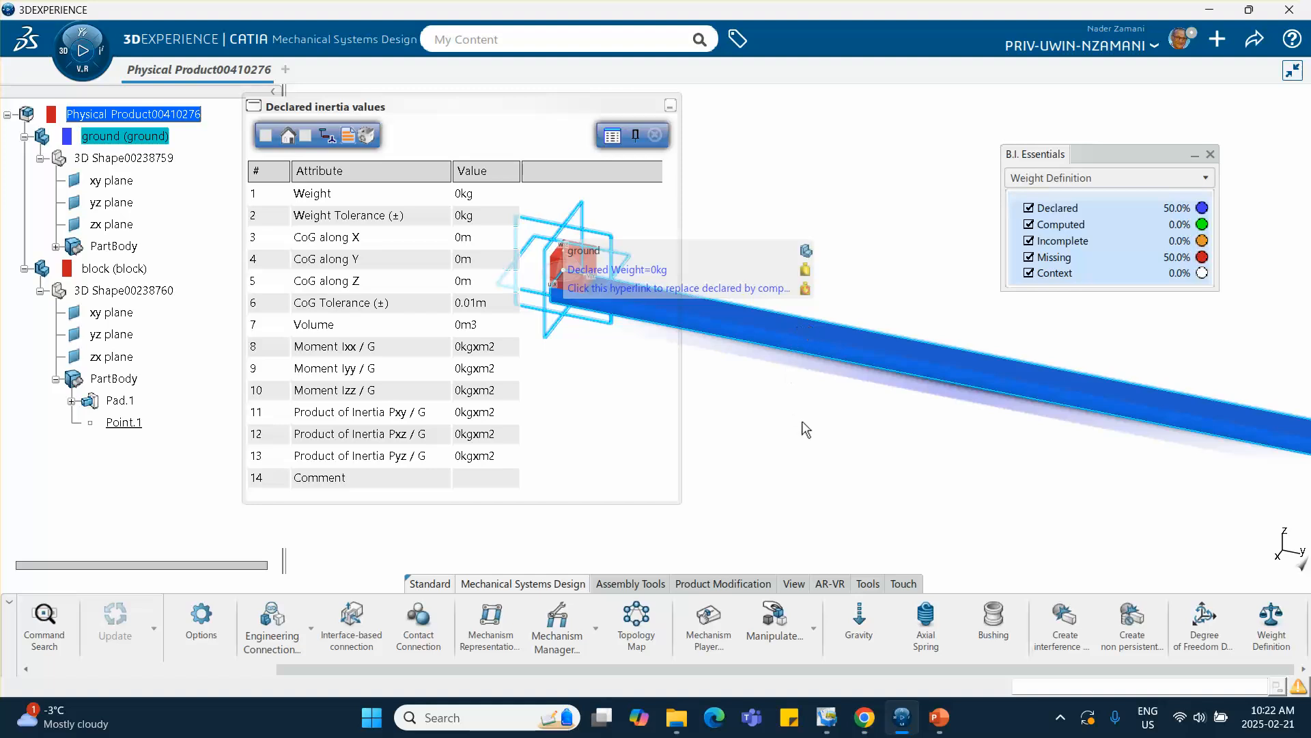
click(266, 135)
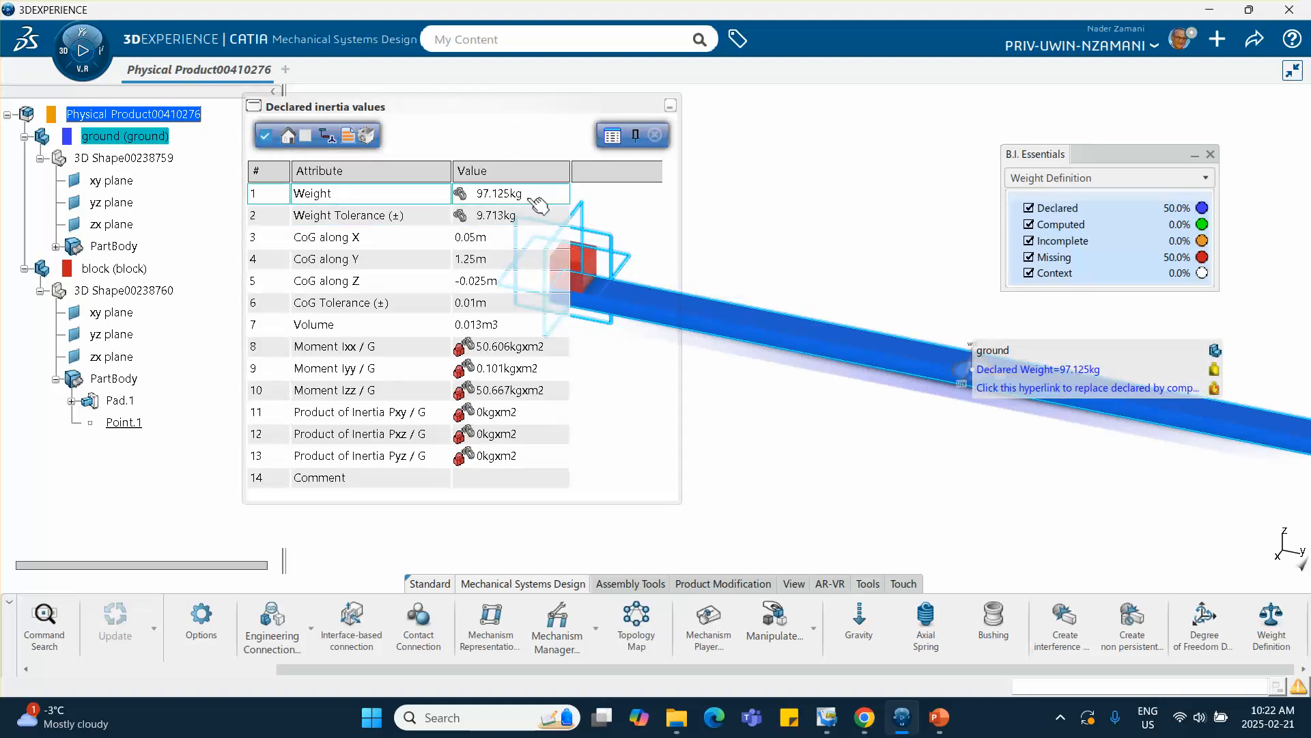
click(655, 136)
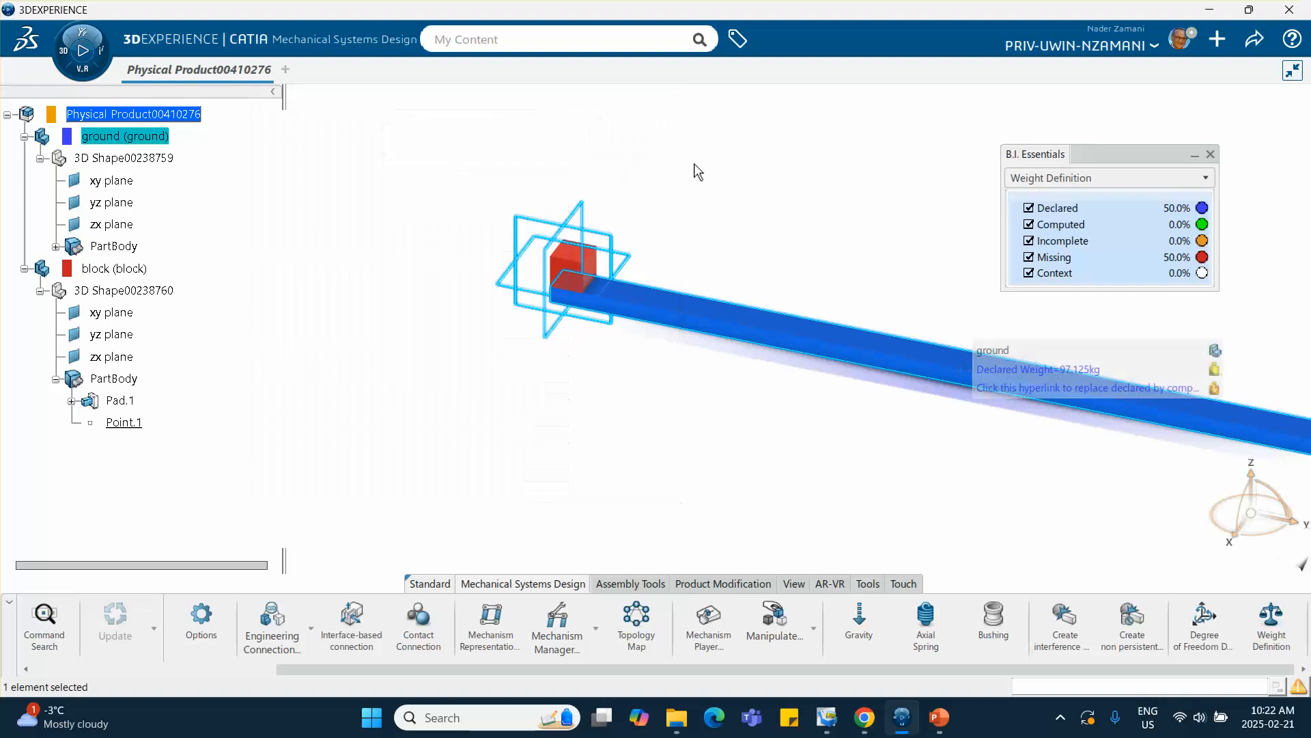
click(745, 414)
middle_drag(814, 269, 659, 239)
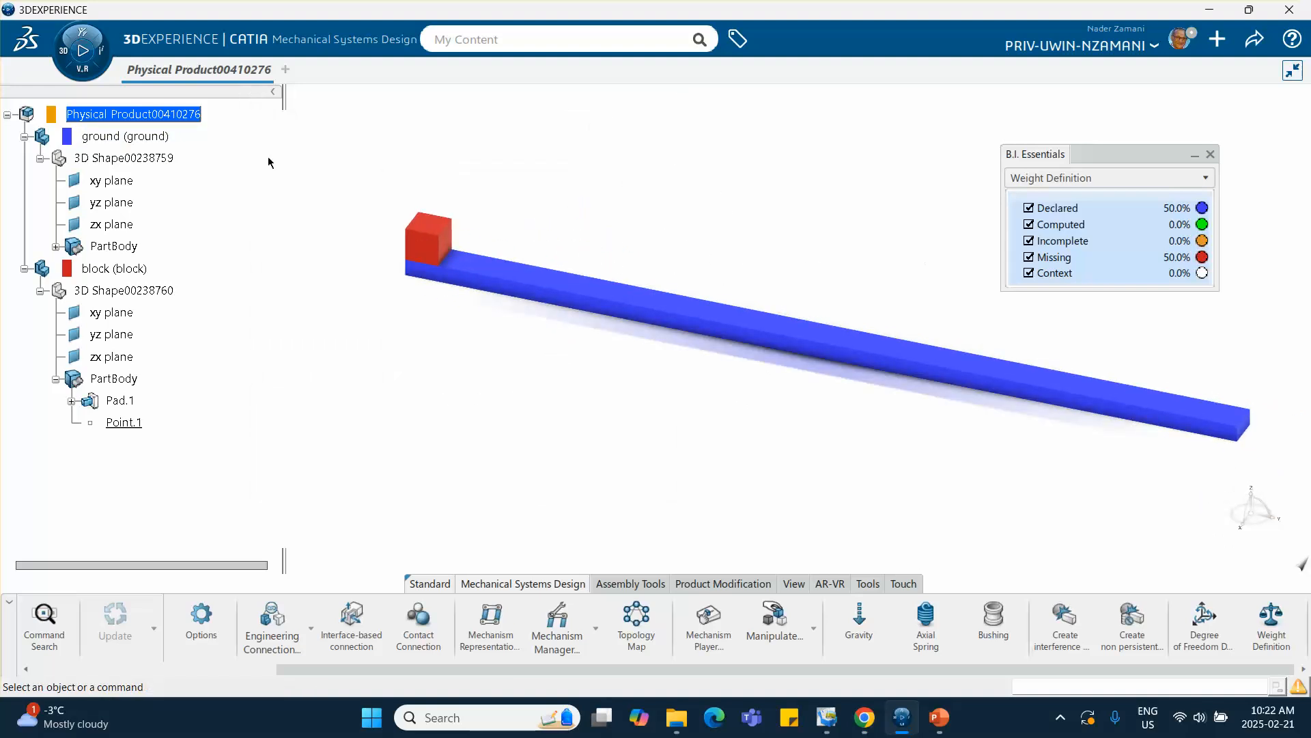
Step: Declare a weight on the block part, taking its inertia values from the part's geometry
click(109, 270)
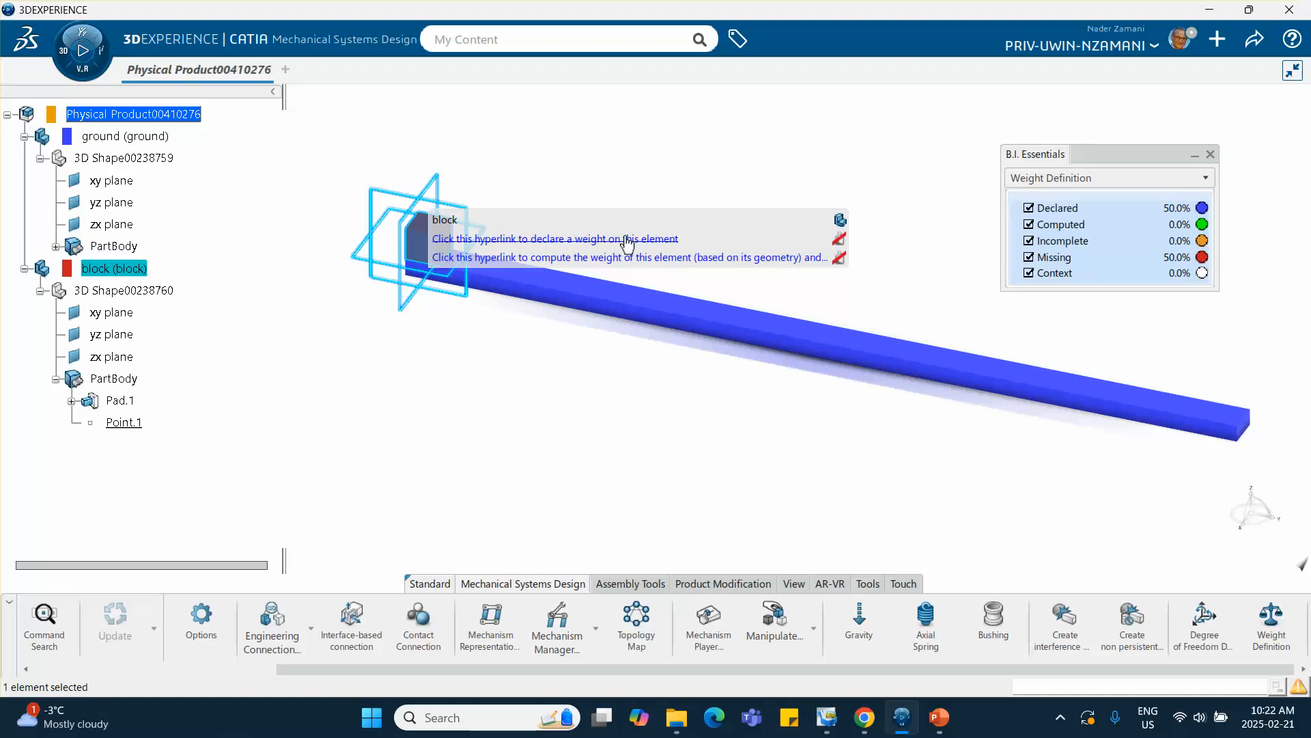
click(632, 241)
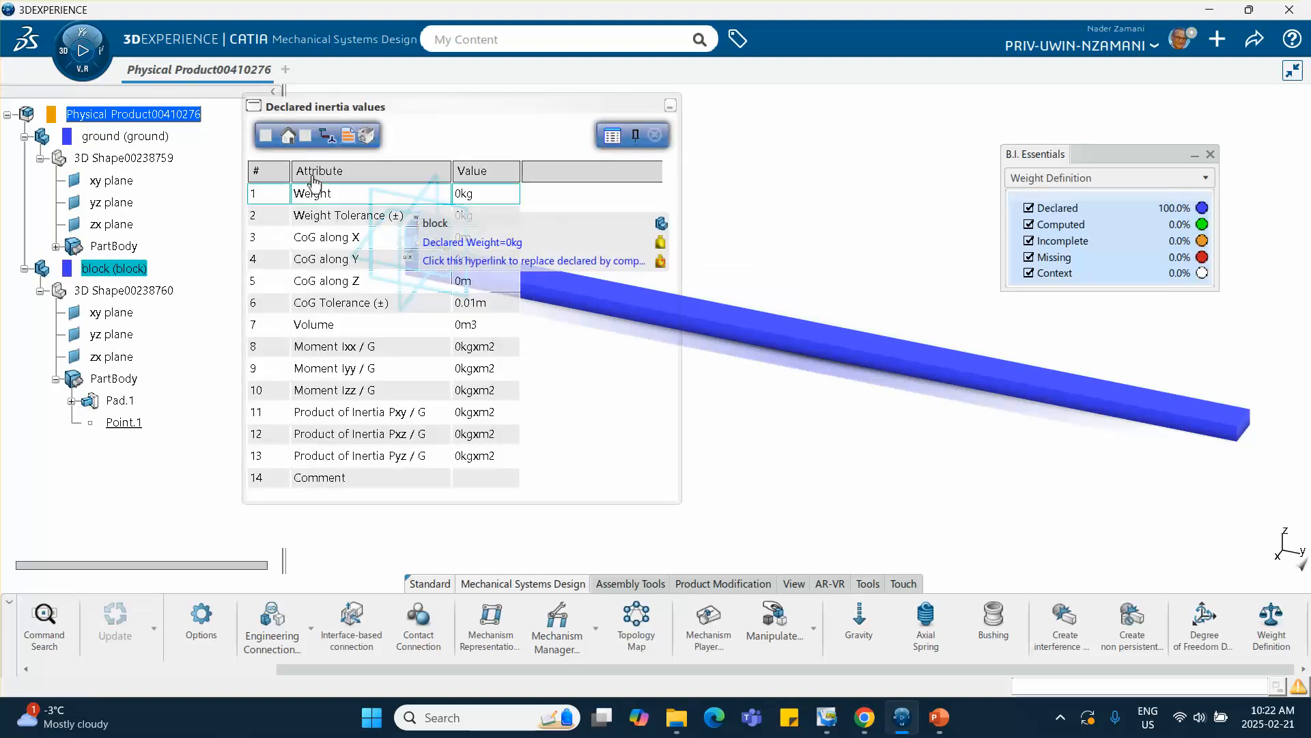
click(268, 137)
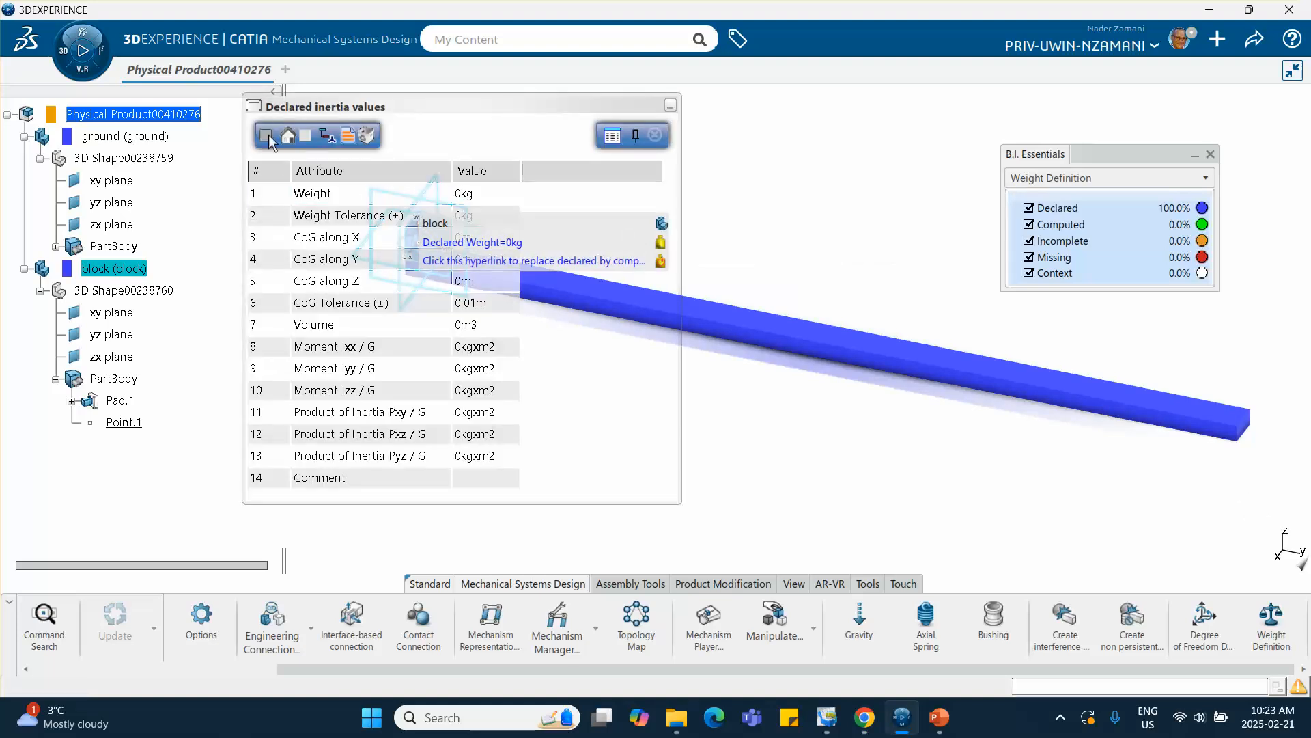
click(526, 200)
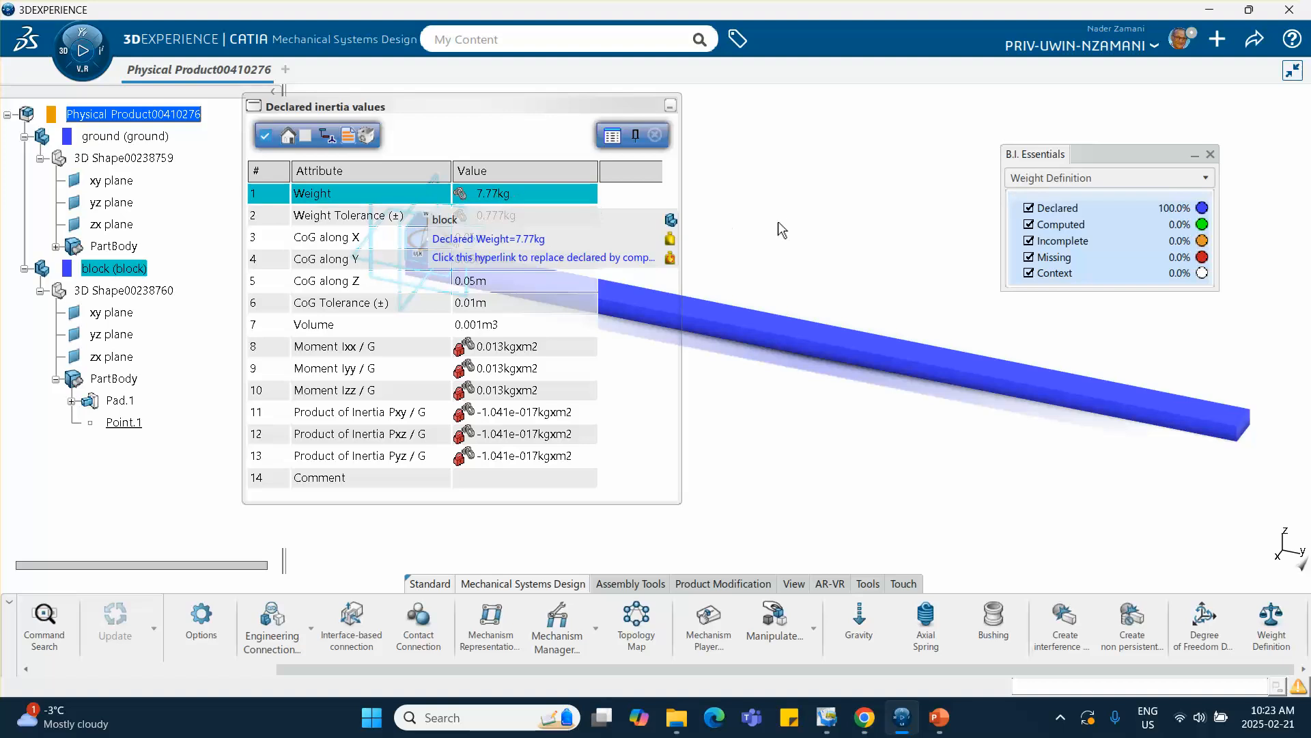
click(653, 136)
click(649, 143)
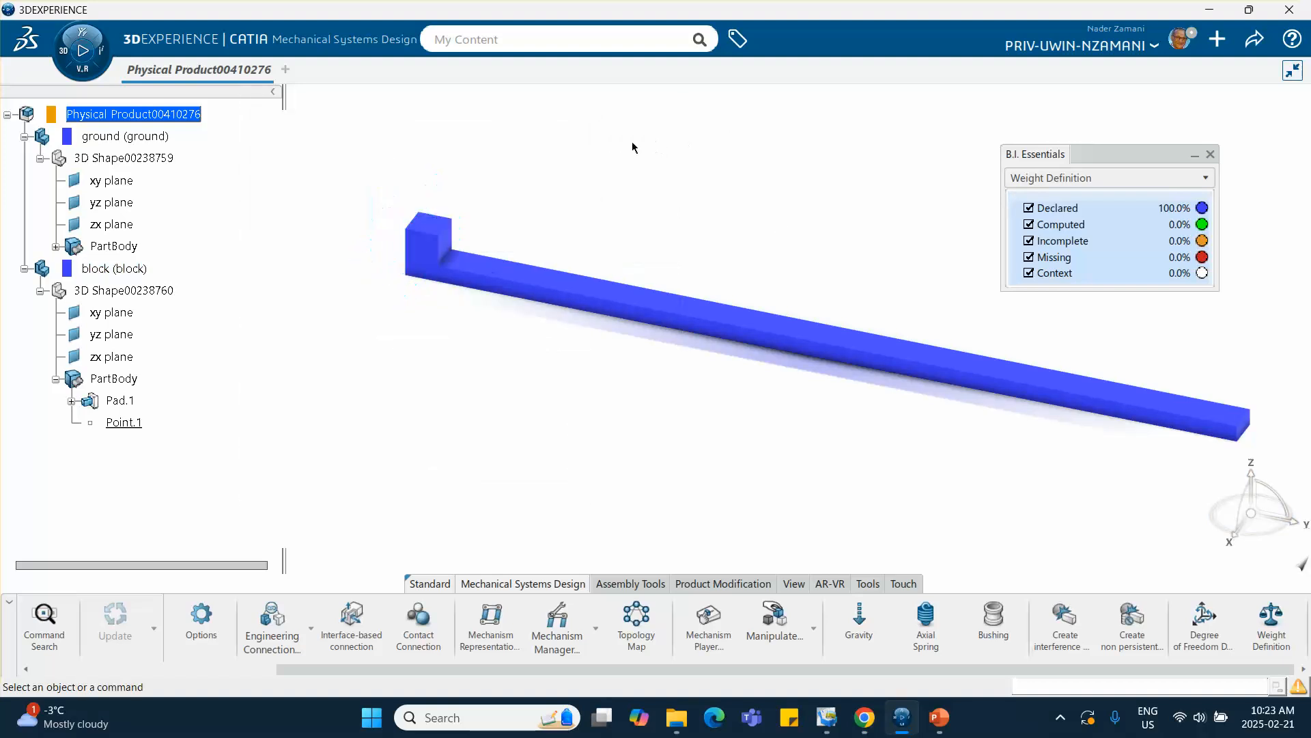
Step: Replace the block's declared weight with one computed from its geometry and close its inertia values
click(124, 274)
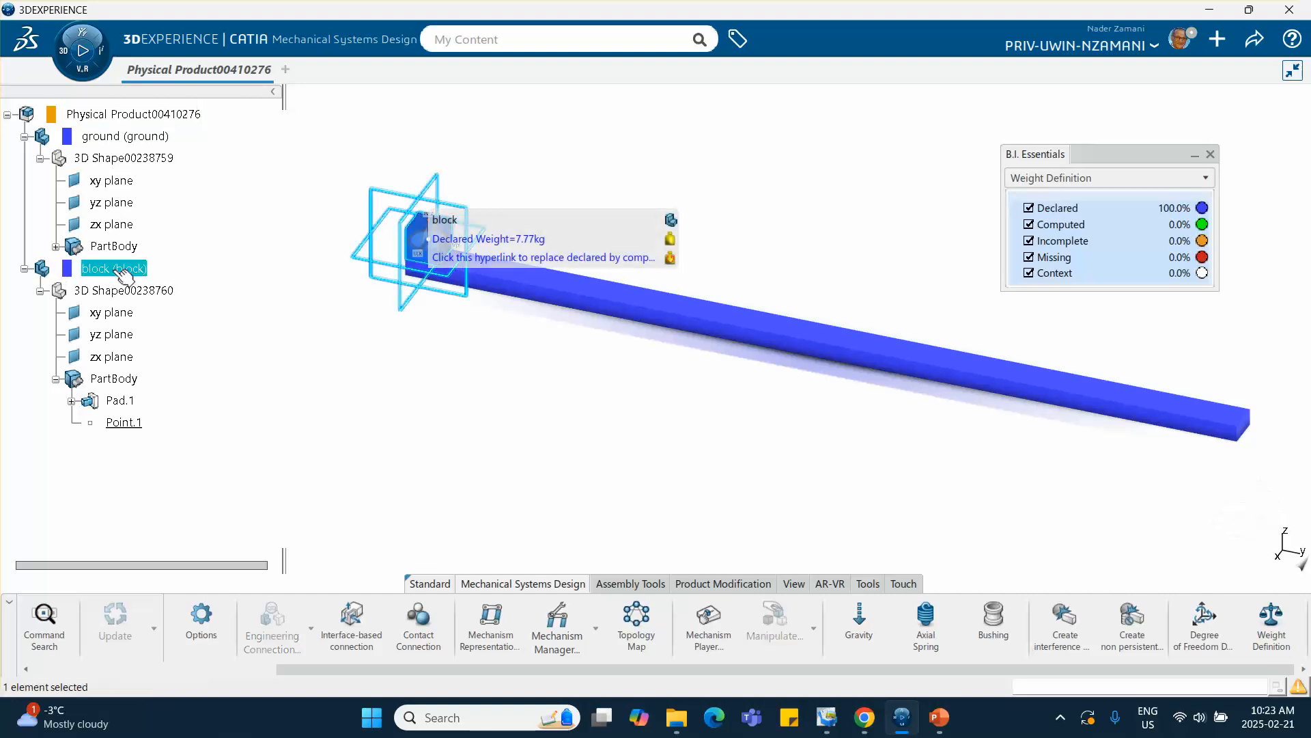
click(509, 240)
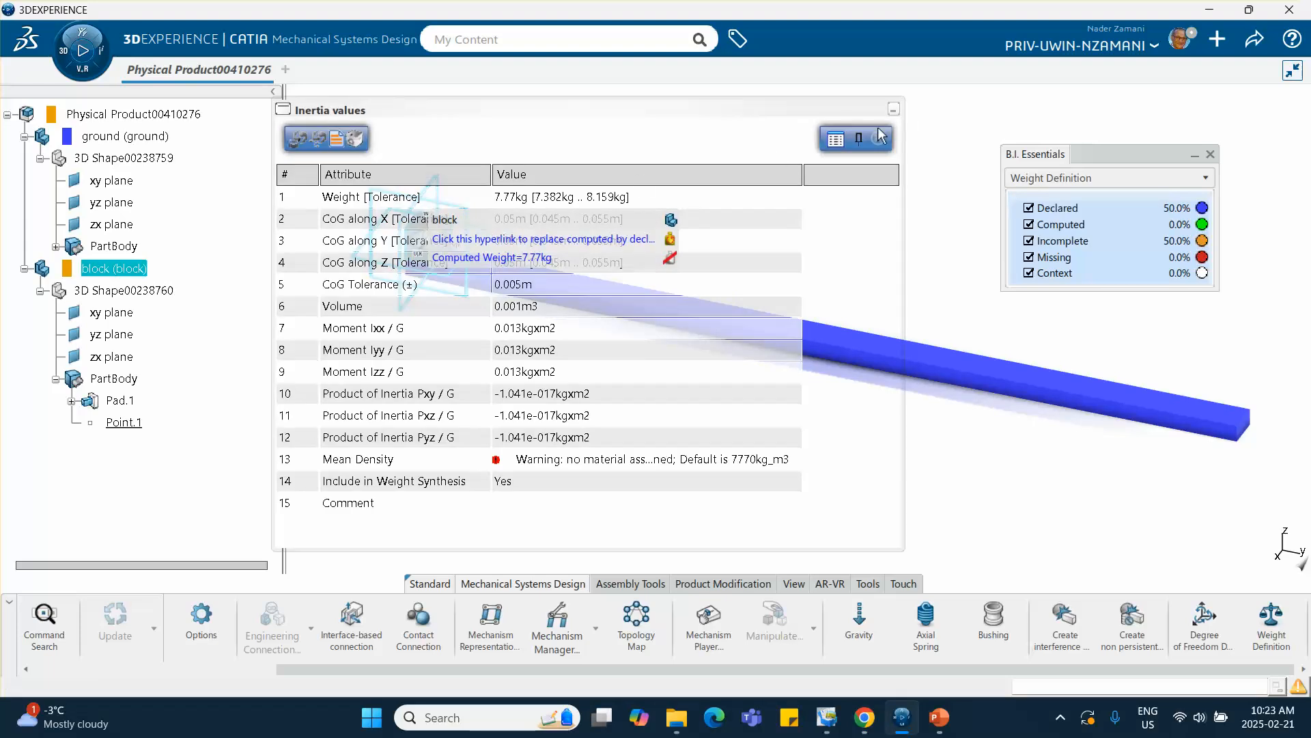
click(878, 134)
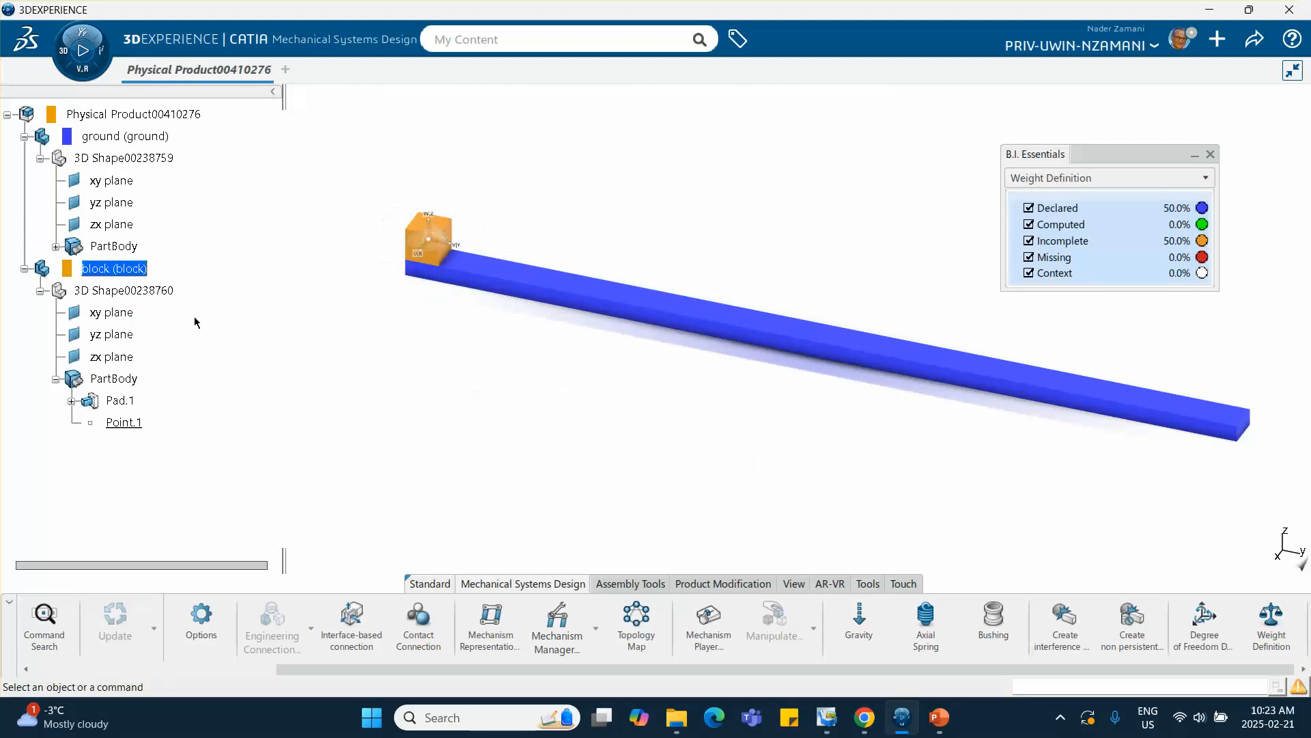
Step: Replace the block's computed weight with a declared one and fill in its inertia values from the geometry
mouse_move(437, 246)
click(544, 252)
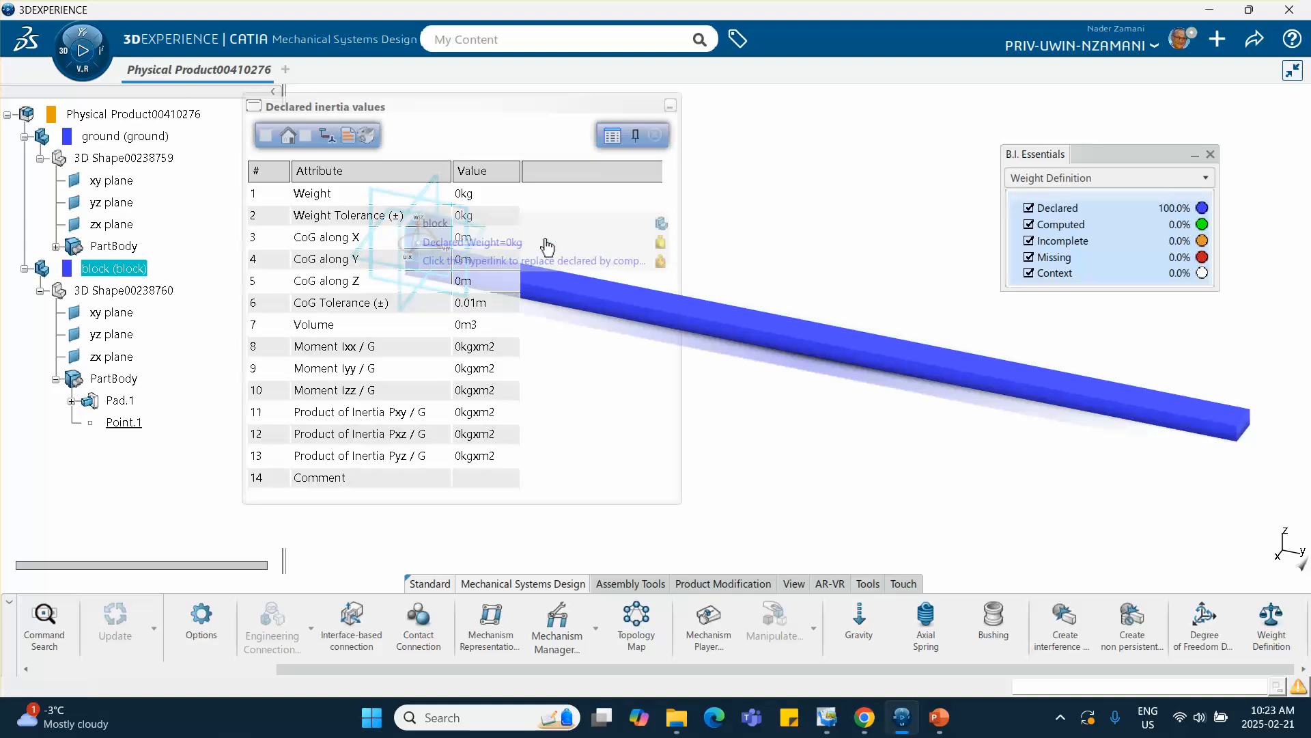
click(482, 195)
double_click(485, 197)
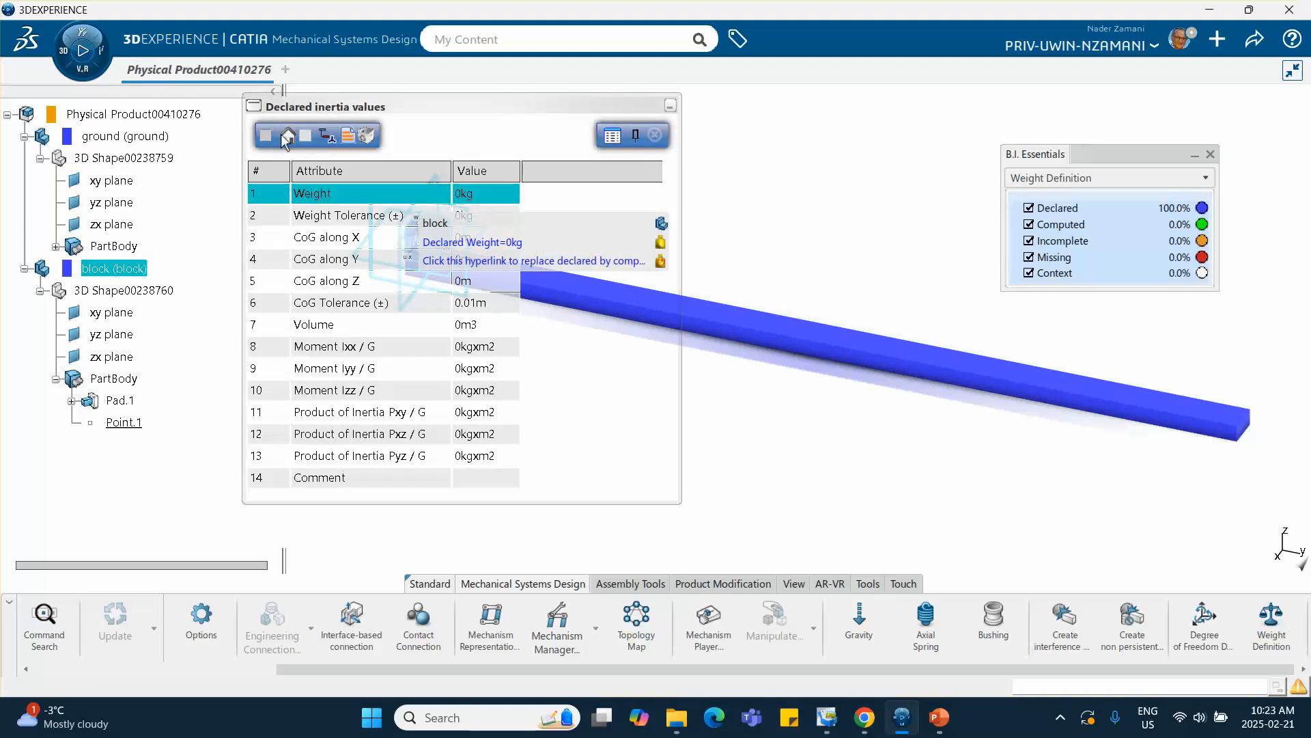
click(499, 202)
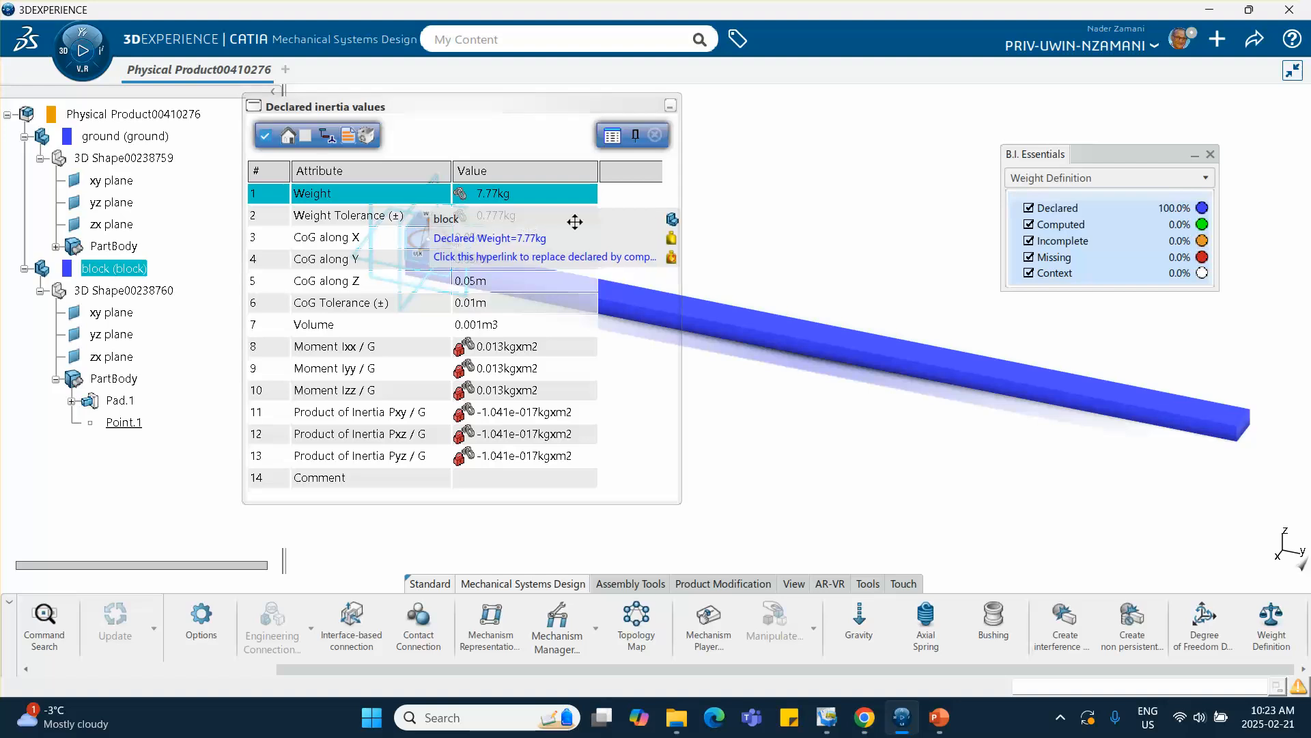
Step: Set the block's declared weight to 10 kg and close its declared inertia values
drag(576, 219, 870, 193)
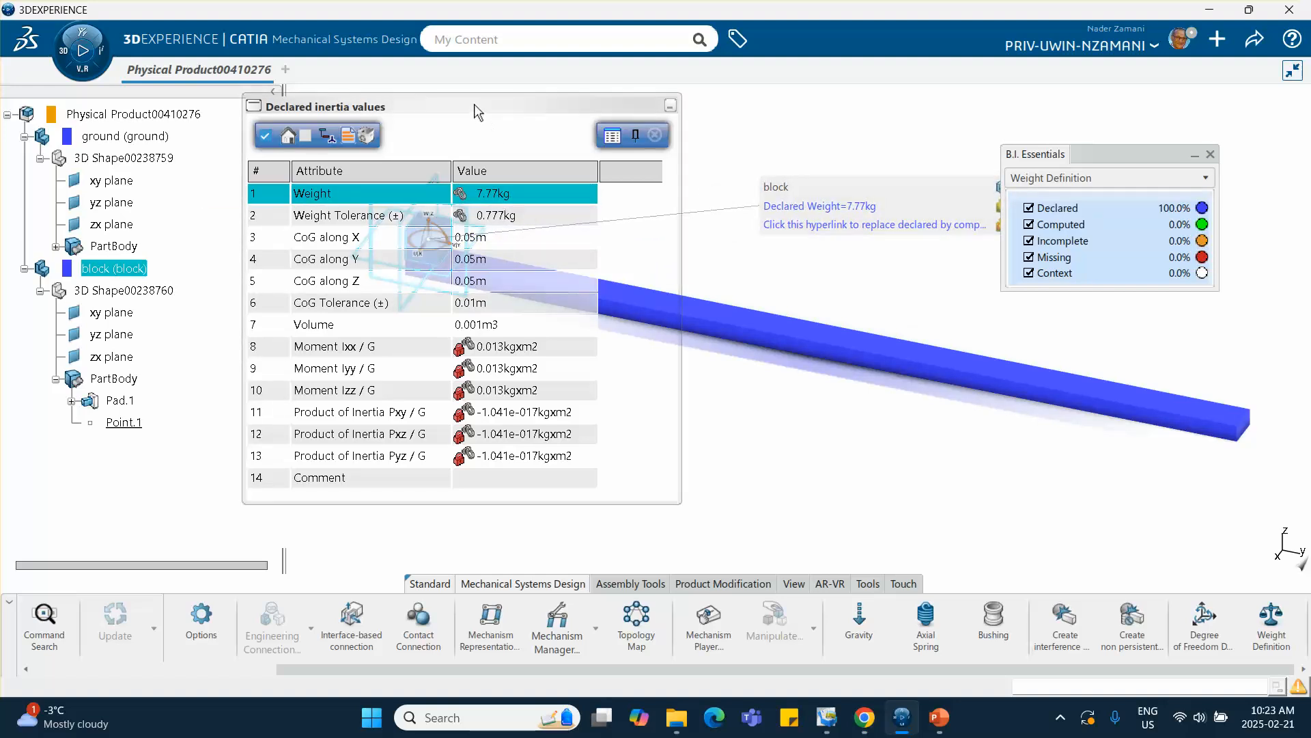
drag(474, 105, 640, 116)
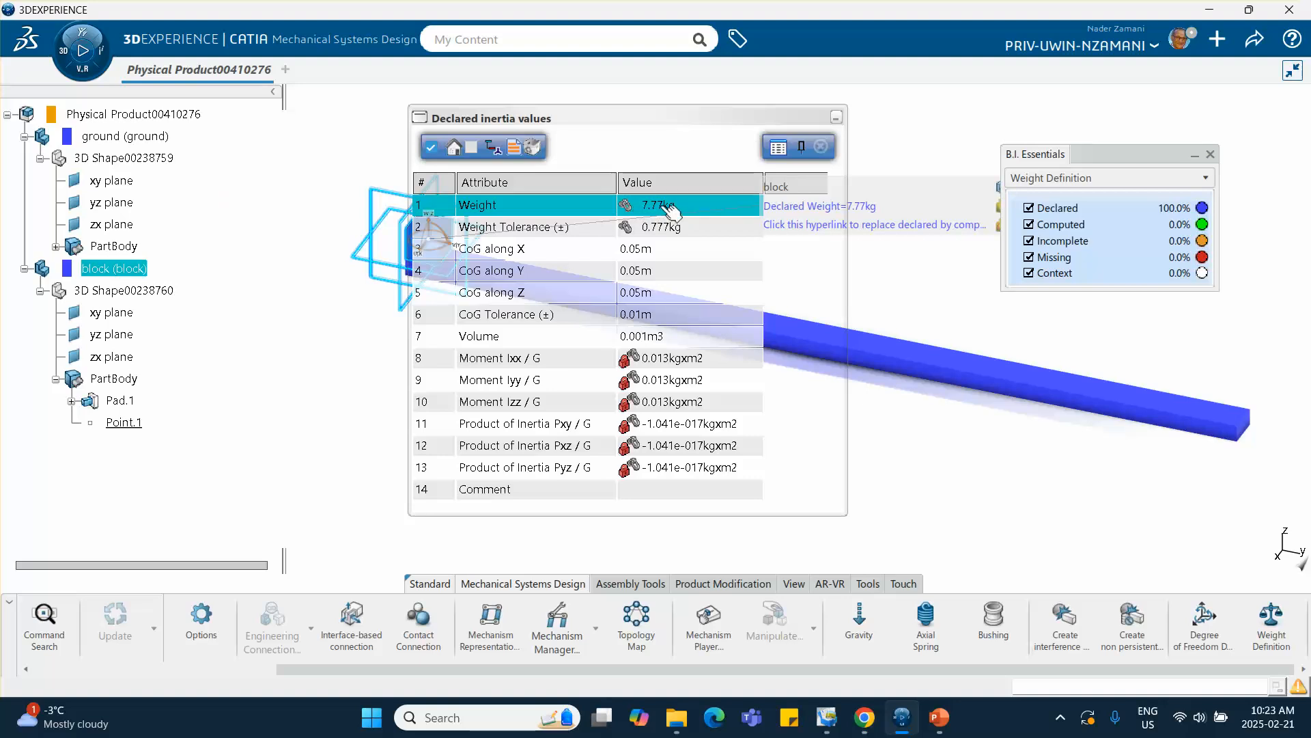
drag(669, 117, 758, 126)
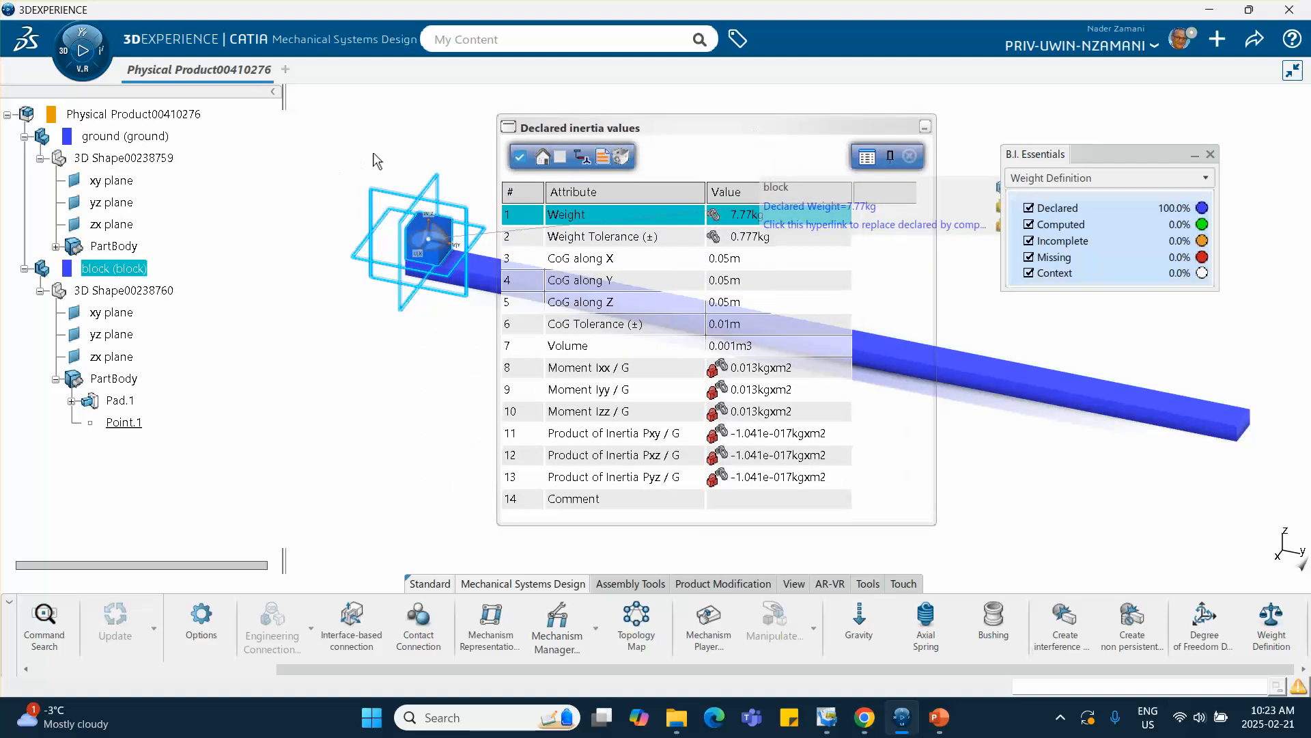
middle_drag(376, 161, 380, 300)
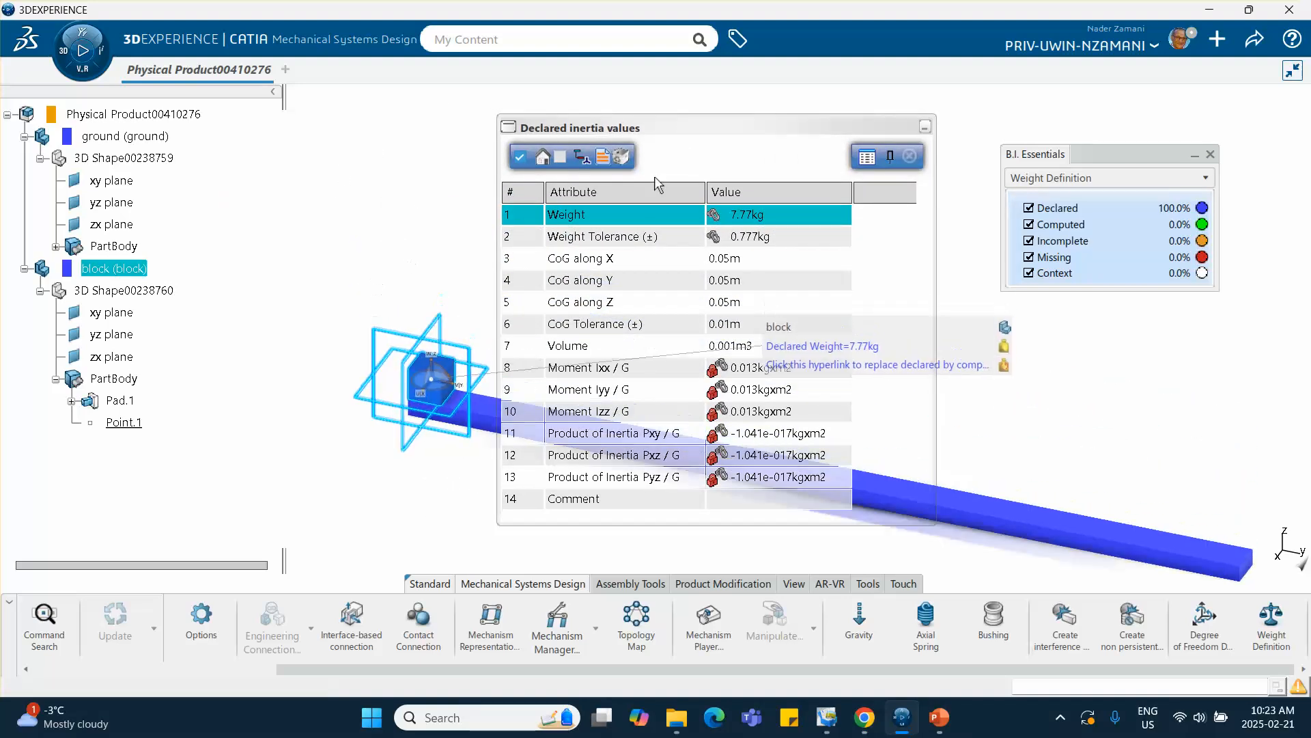
double_click(749, 218)
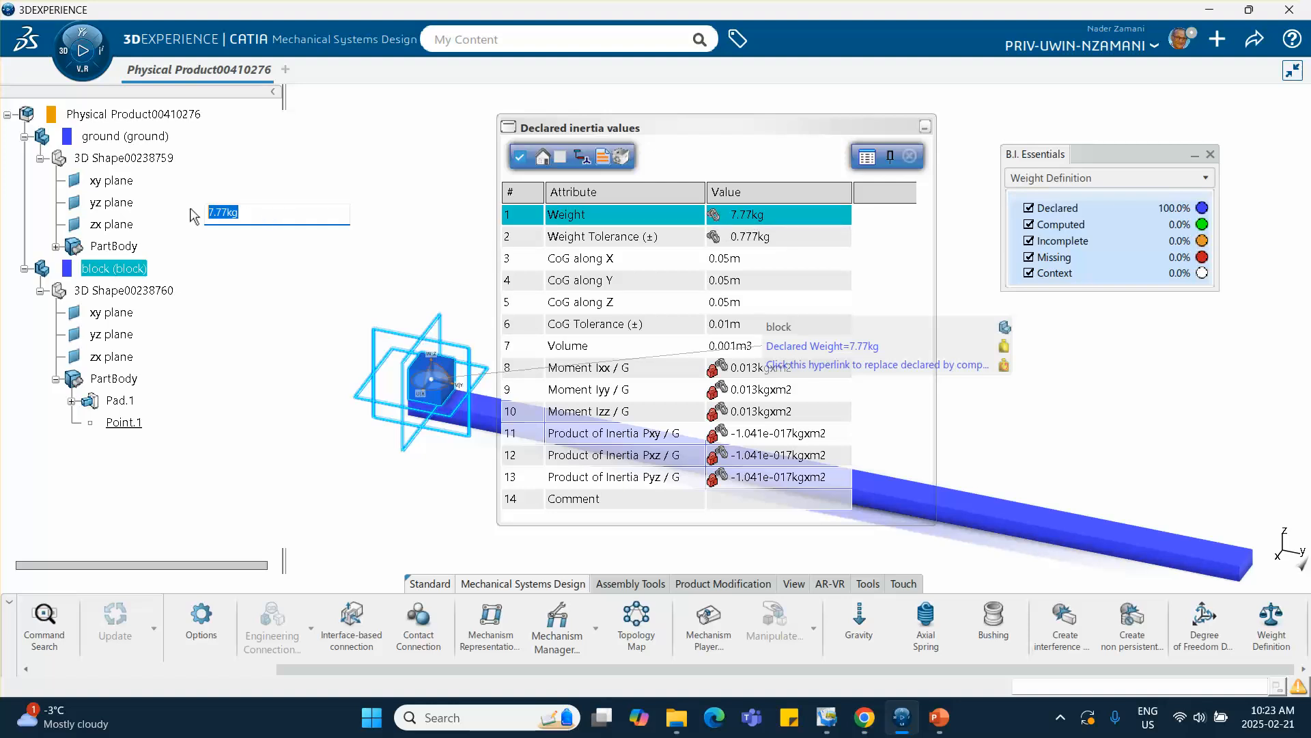
text(10)
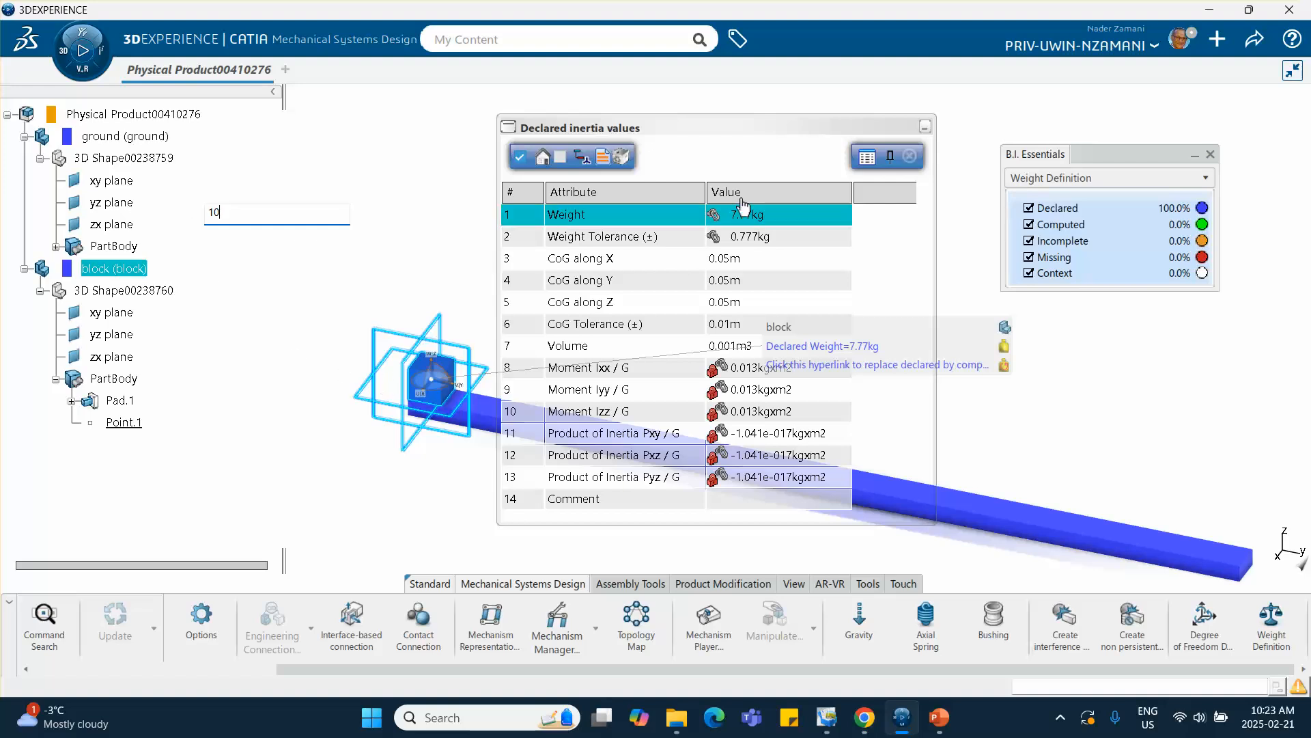
click(909, 155)
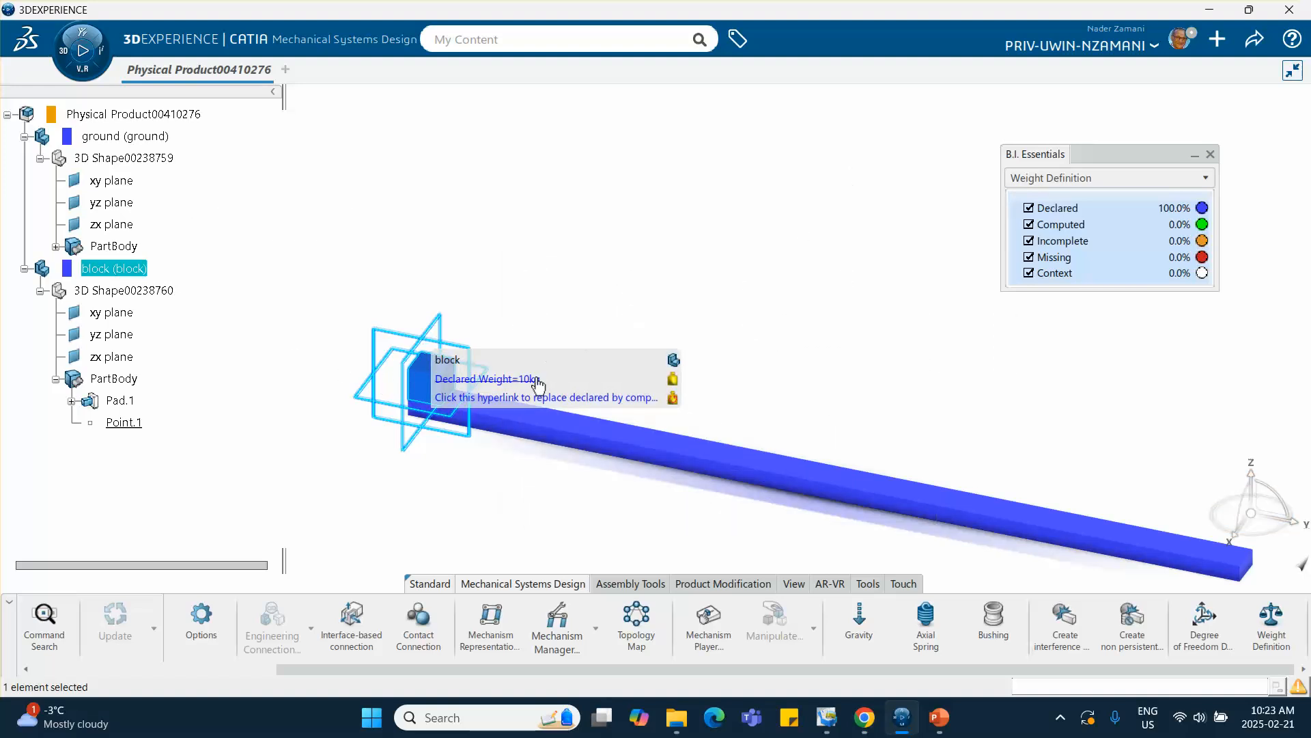
Step: Reopen the block's declared inertia values to check the weight and the moments of inertia
click(487, 379)
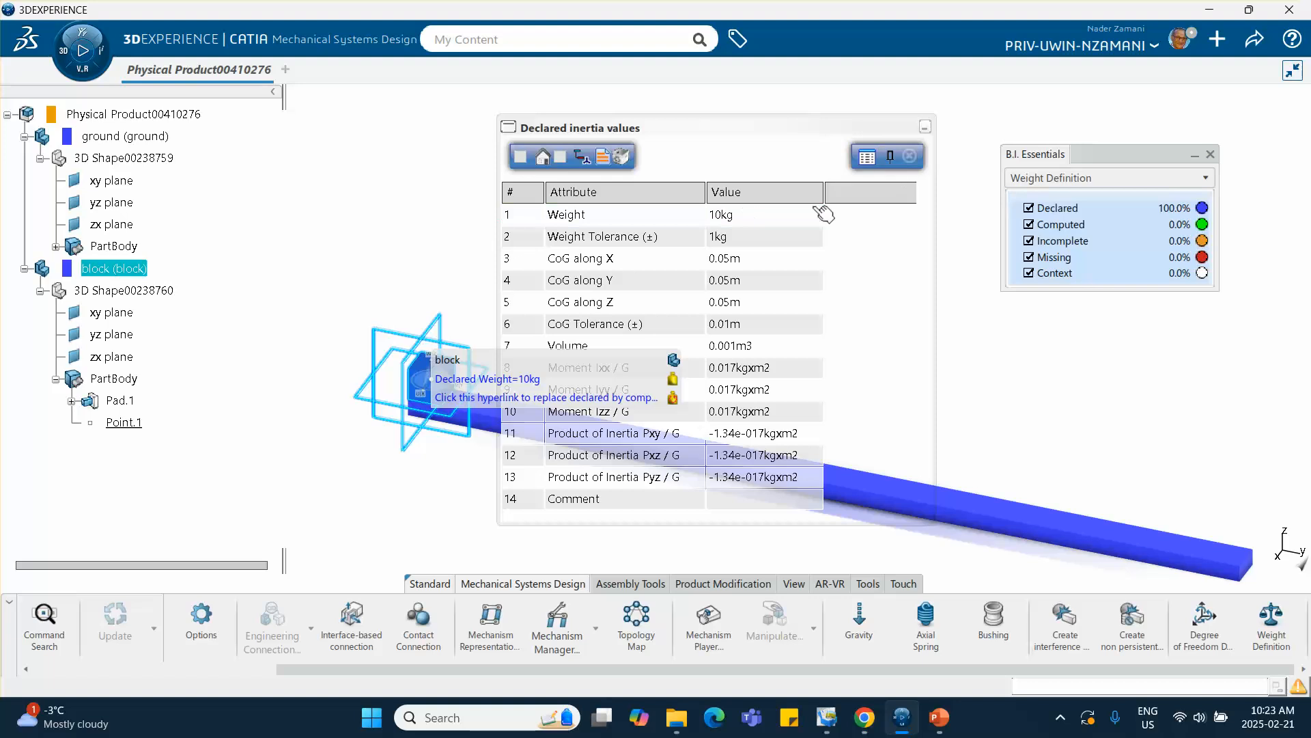
click(725, 217)
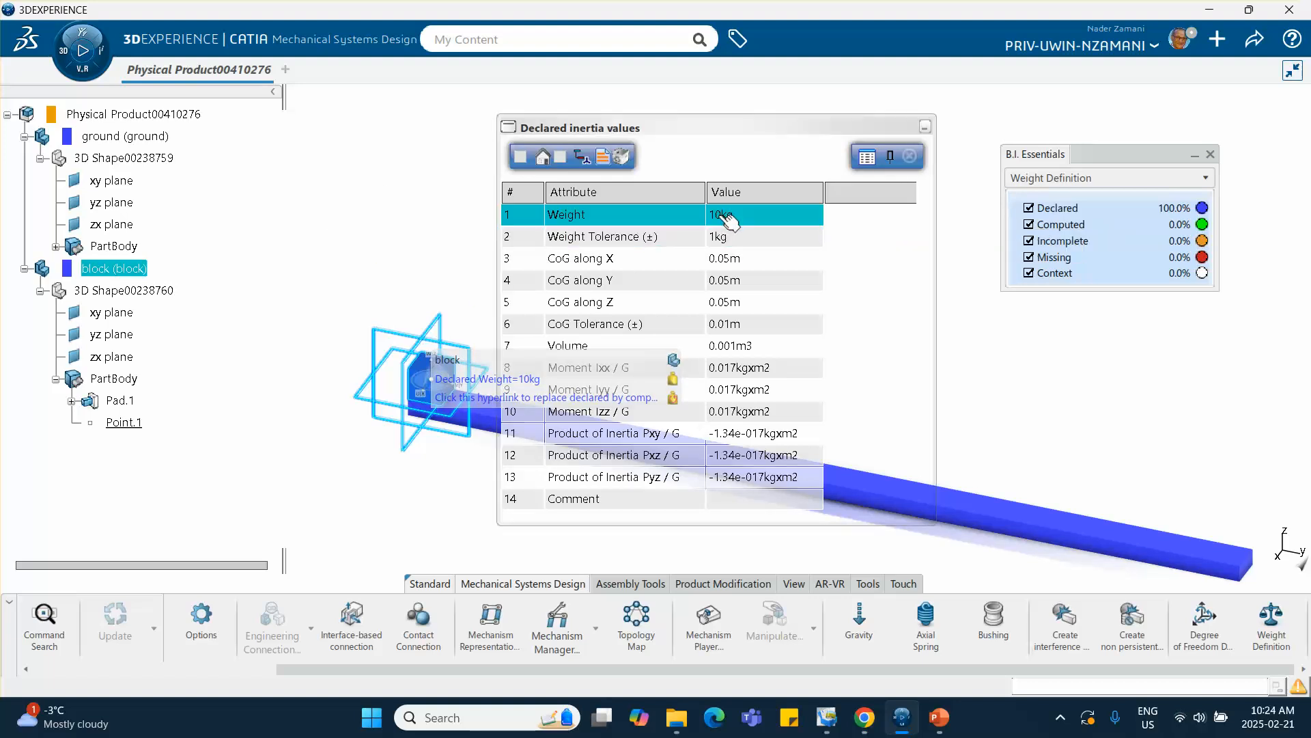
double_click(728, 217)
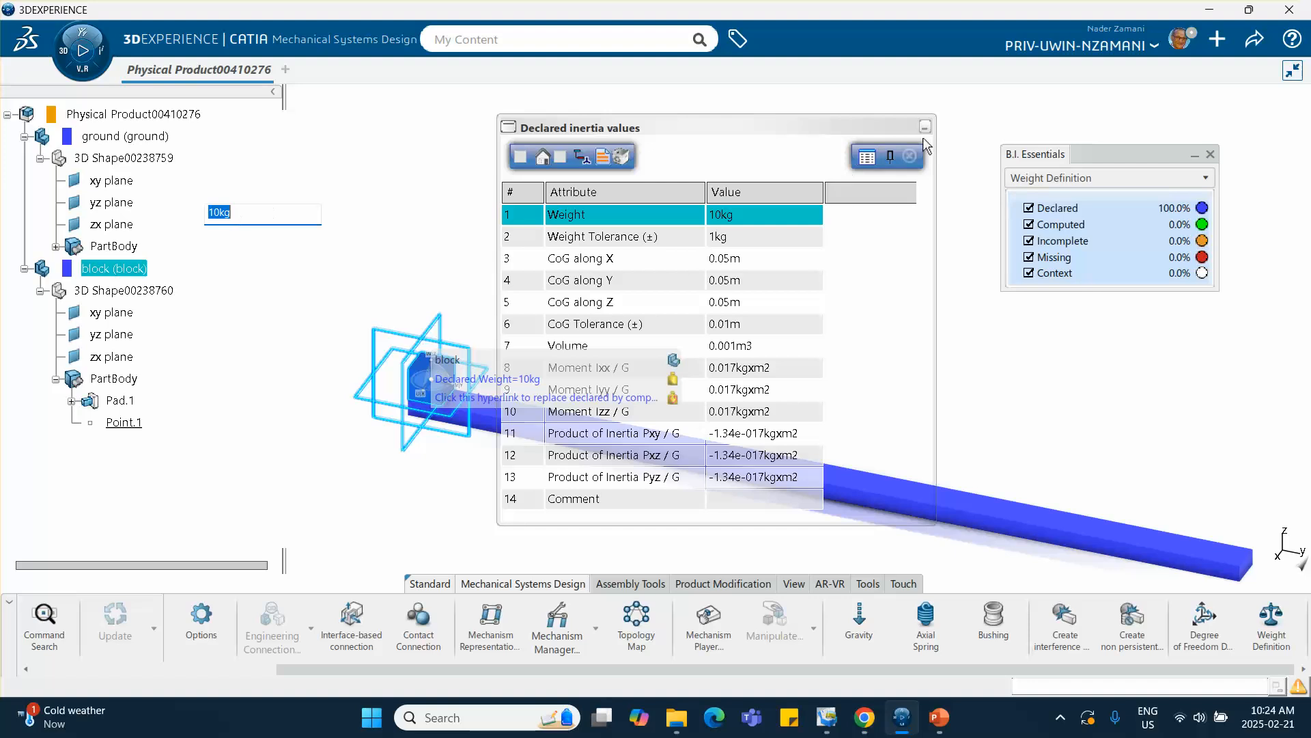
click(908, 157)
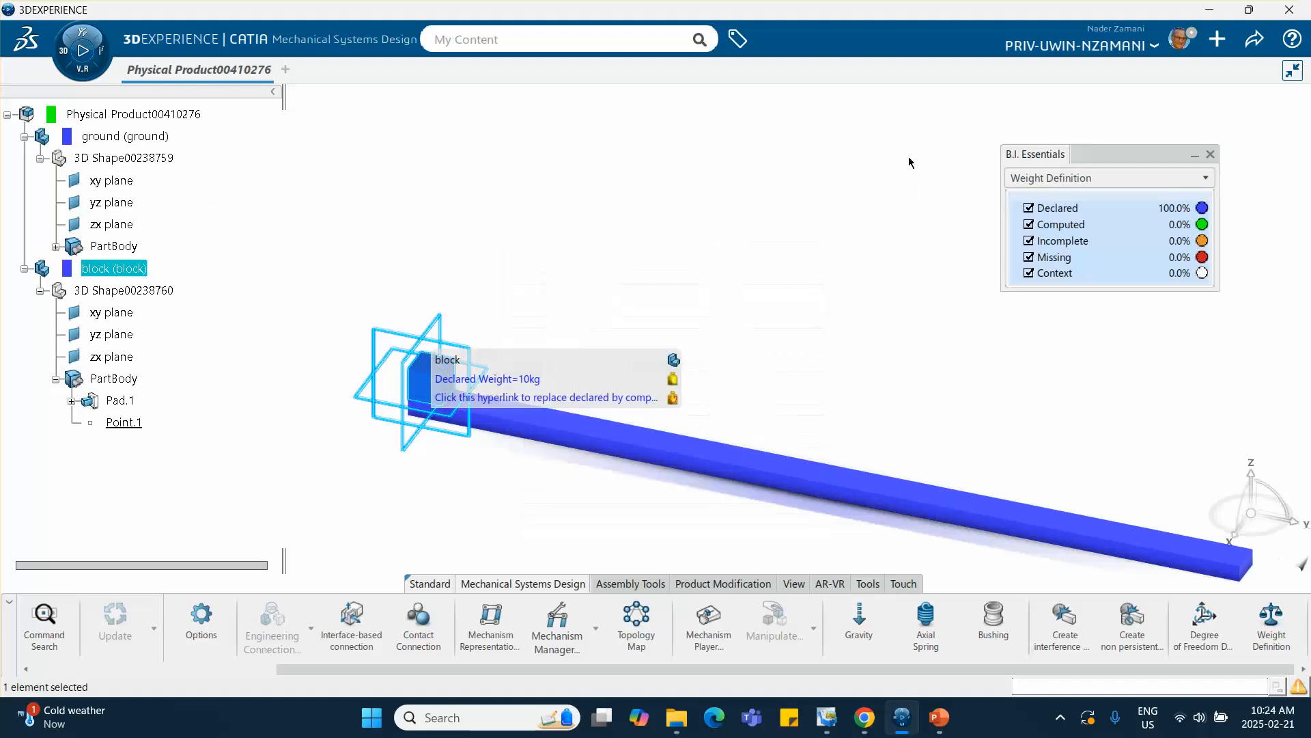
Step: Turn off the weight status display for the assembly and clear the block selection
middle_drag(796, 126, 711, 55)
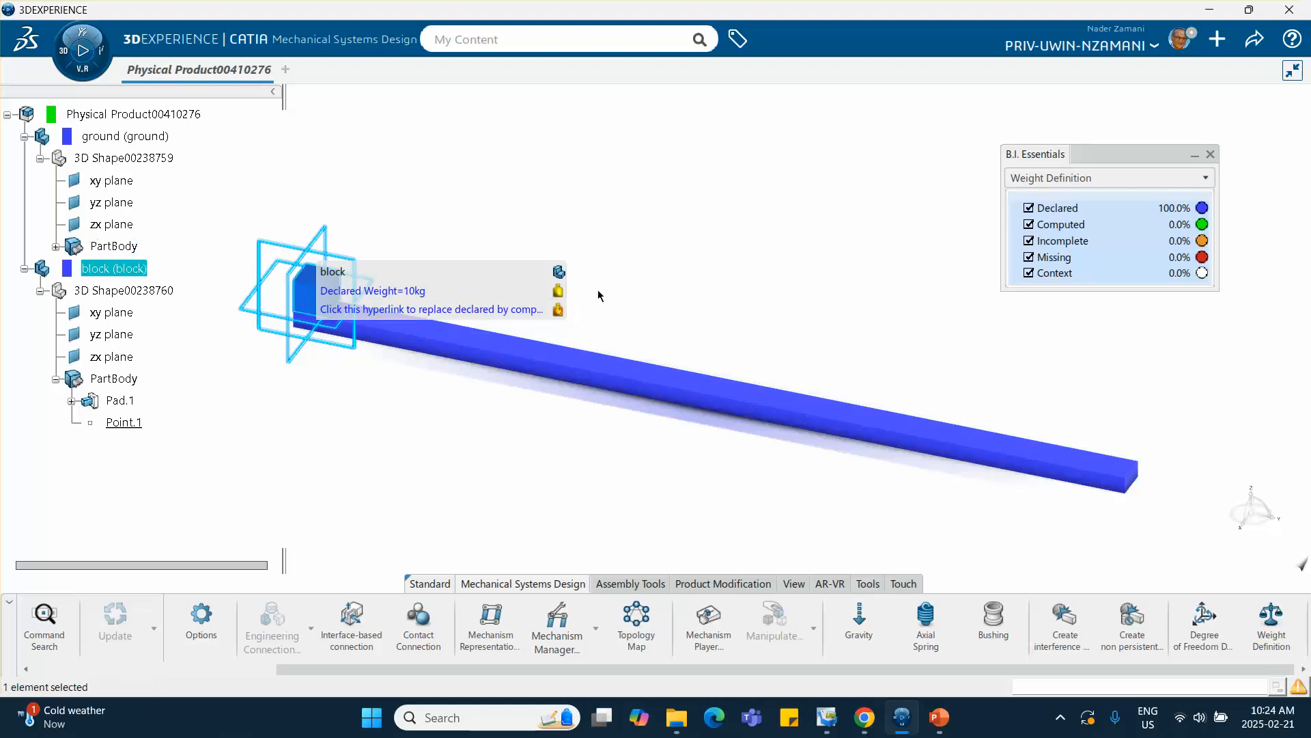
click(1210, 154)
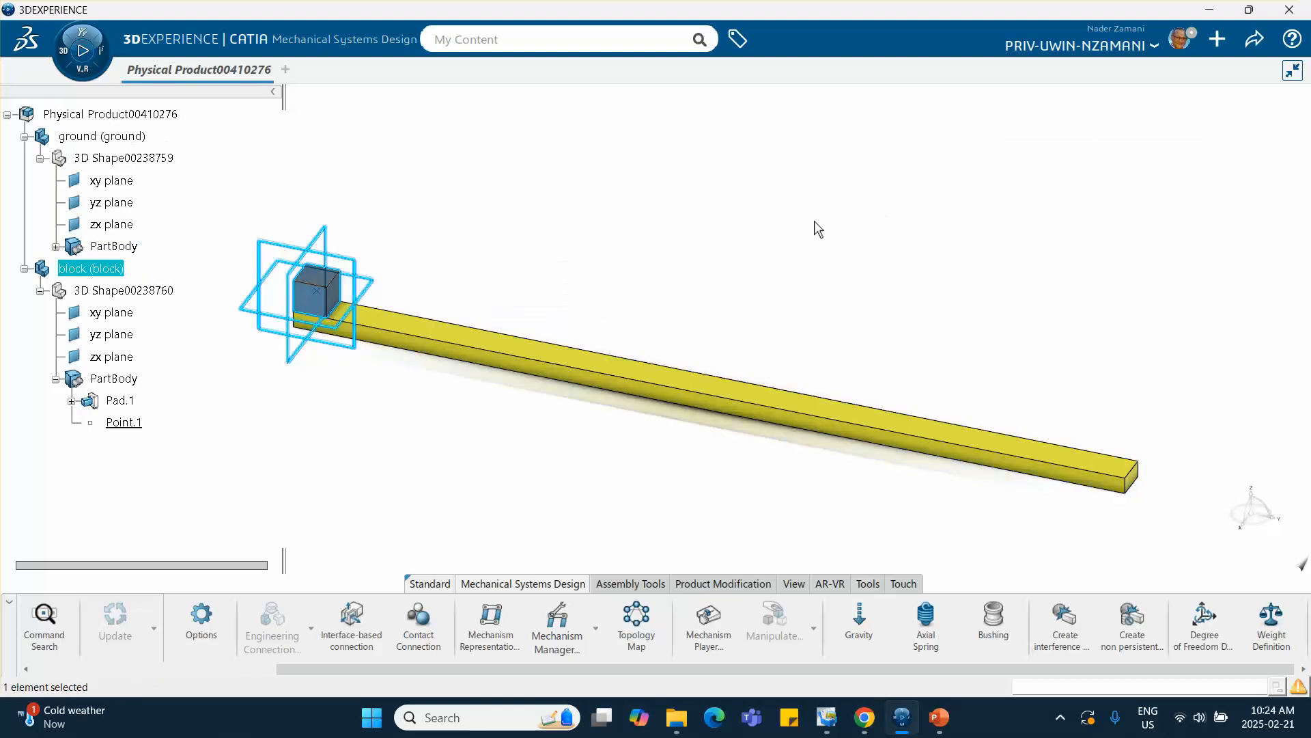
click(415, 440)
middle_drag(425, 439, 439, 375)
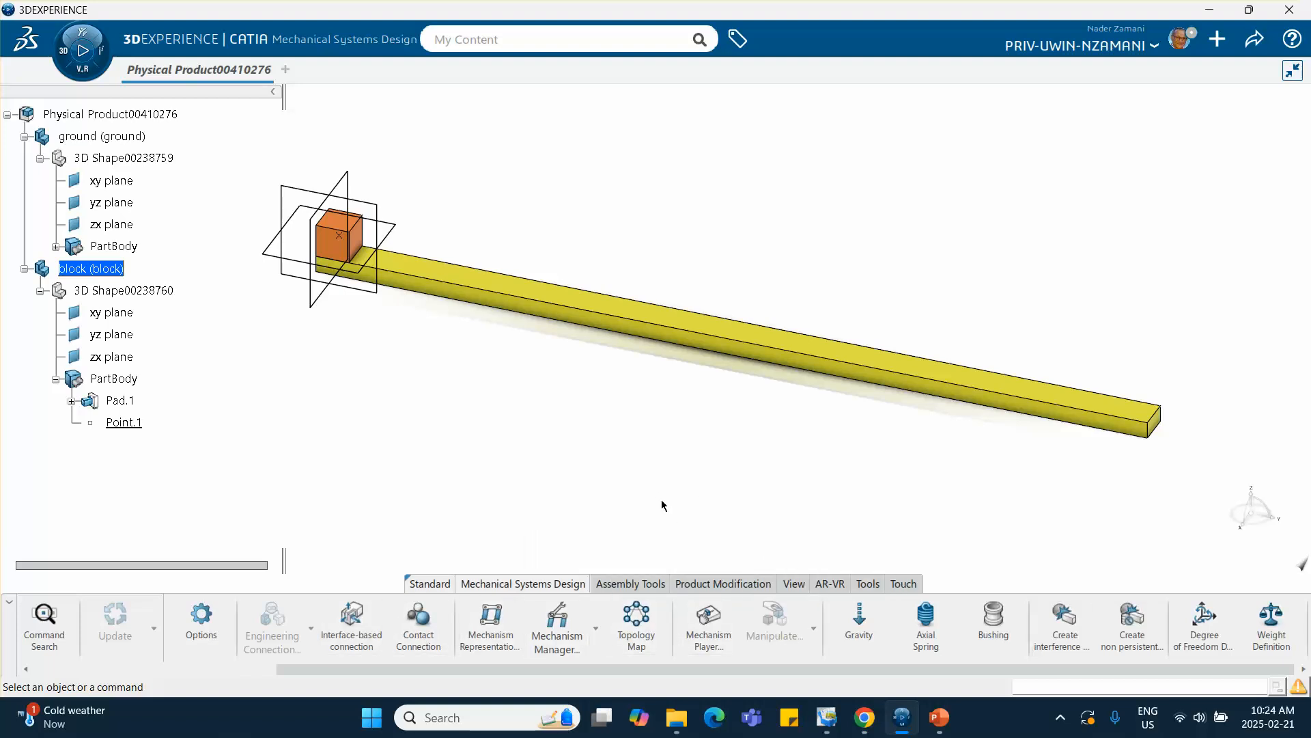
Step: Fix the ground part in the root product with a Fix connection and expand the engineering connections
click(312, 631)
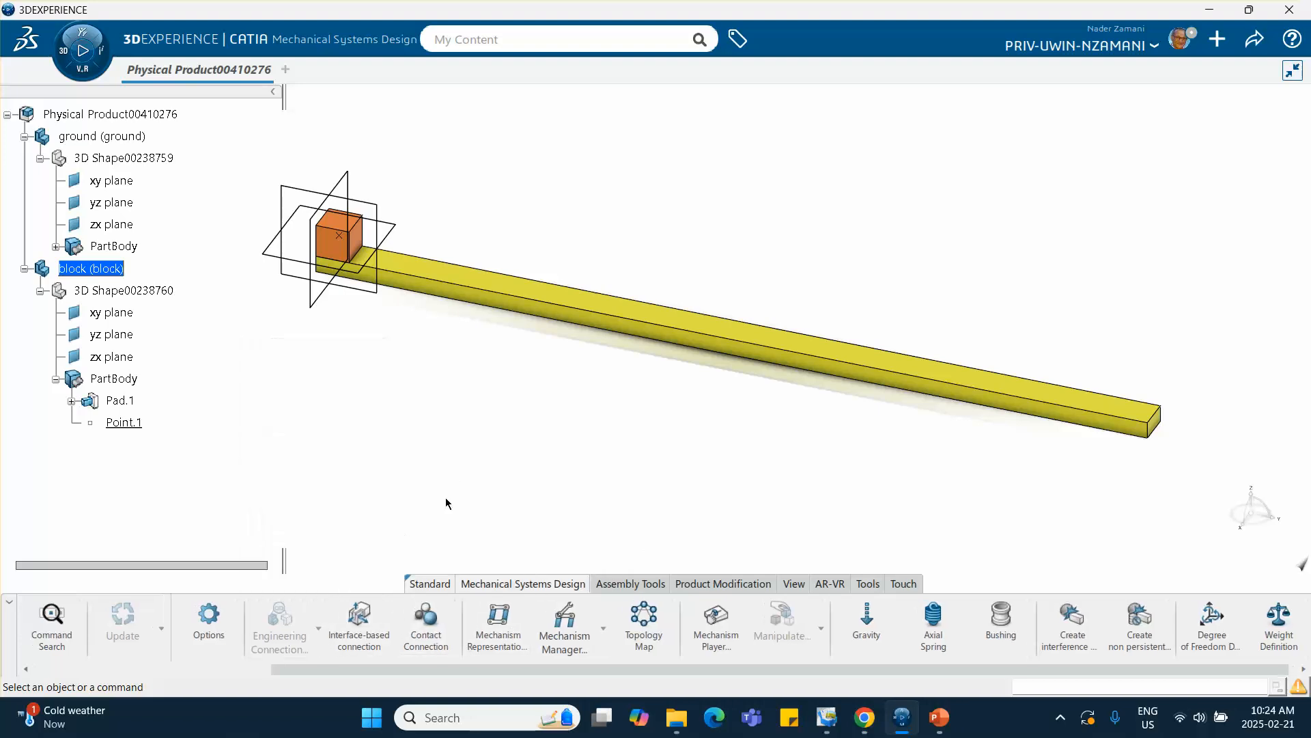
middle_drag(447, 493, 506, 458)
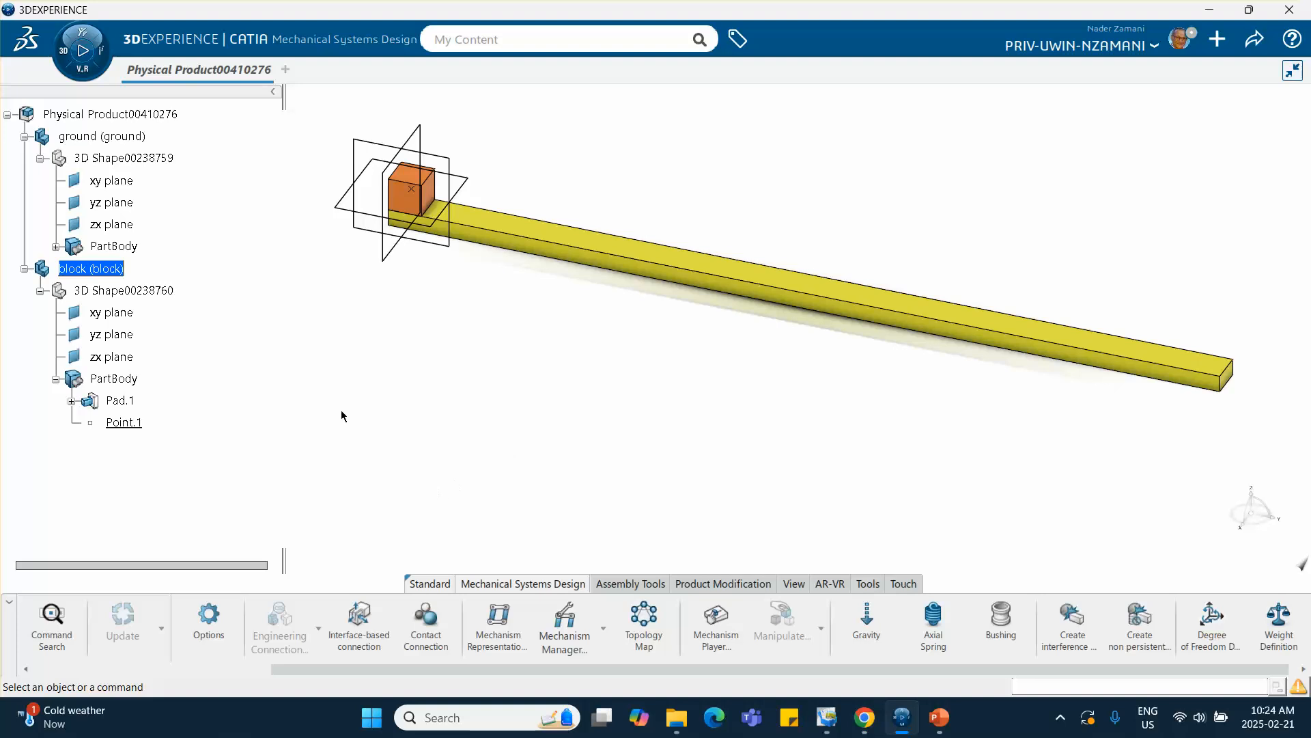
scroll(169, 338, up, 3)
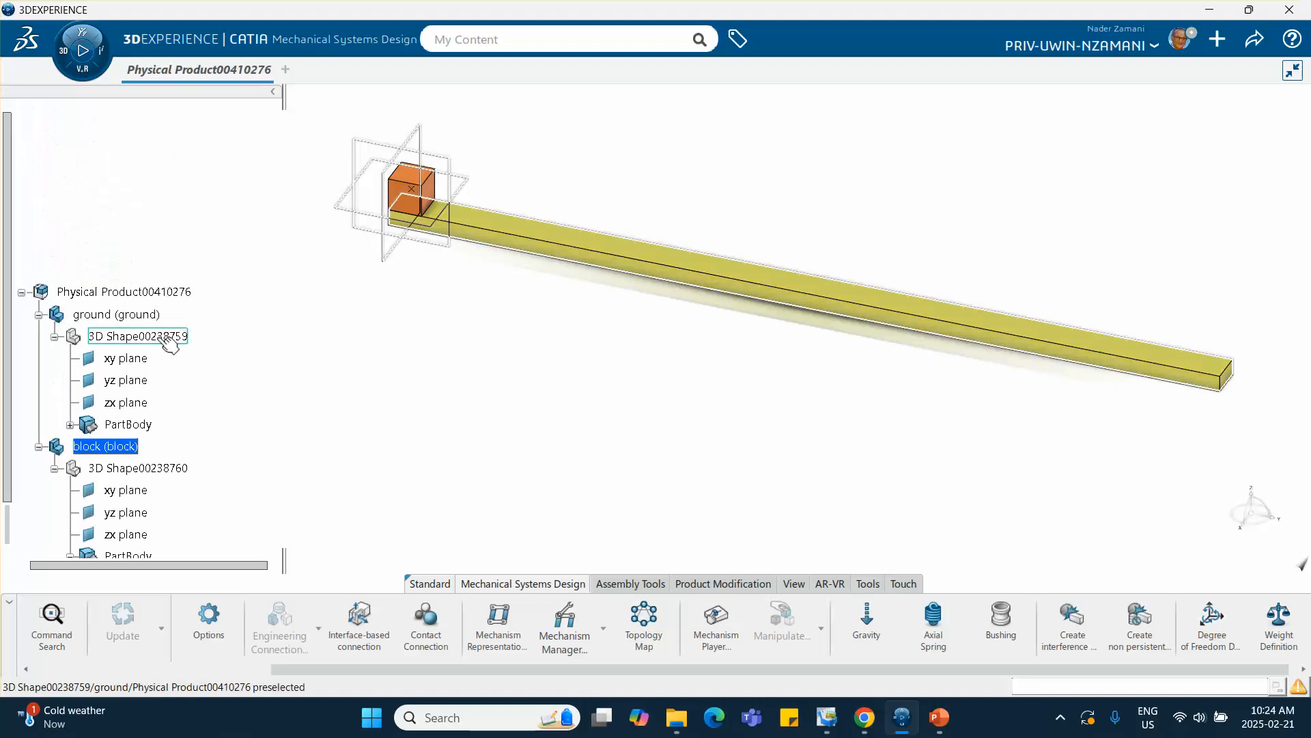
click(137, 292)
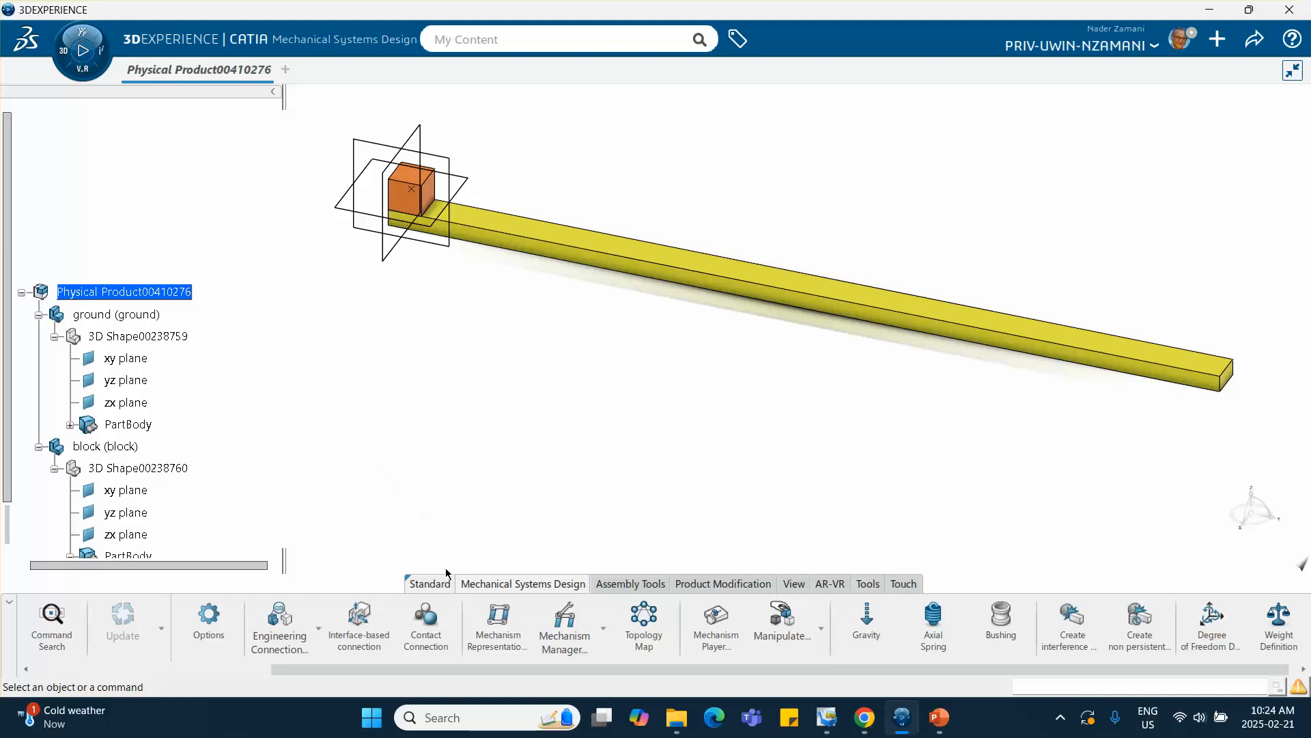
click(318, 629)
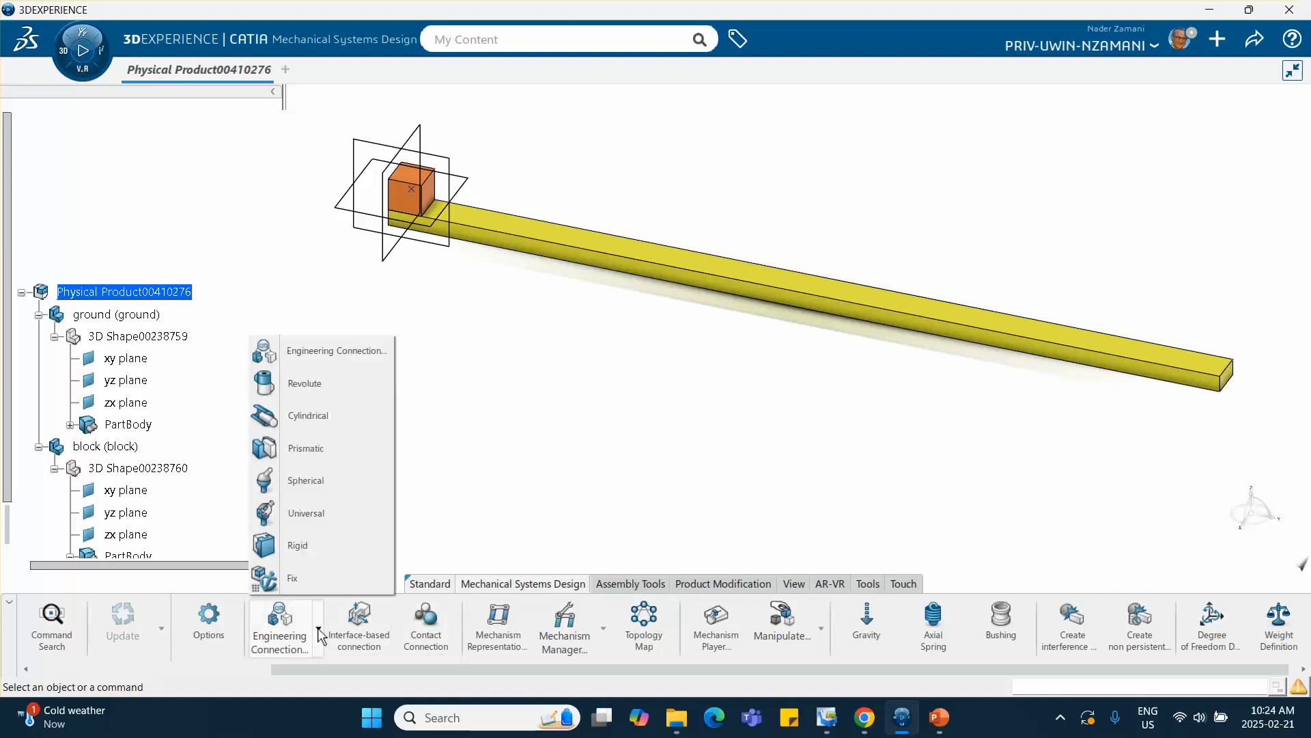
click(319, 579)
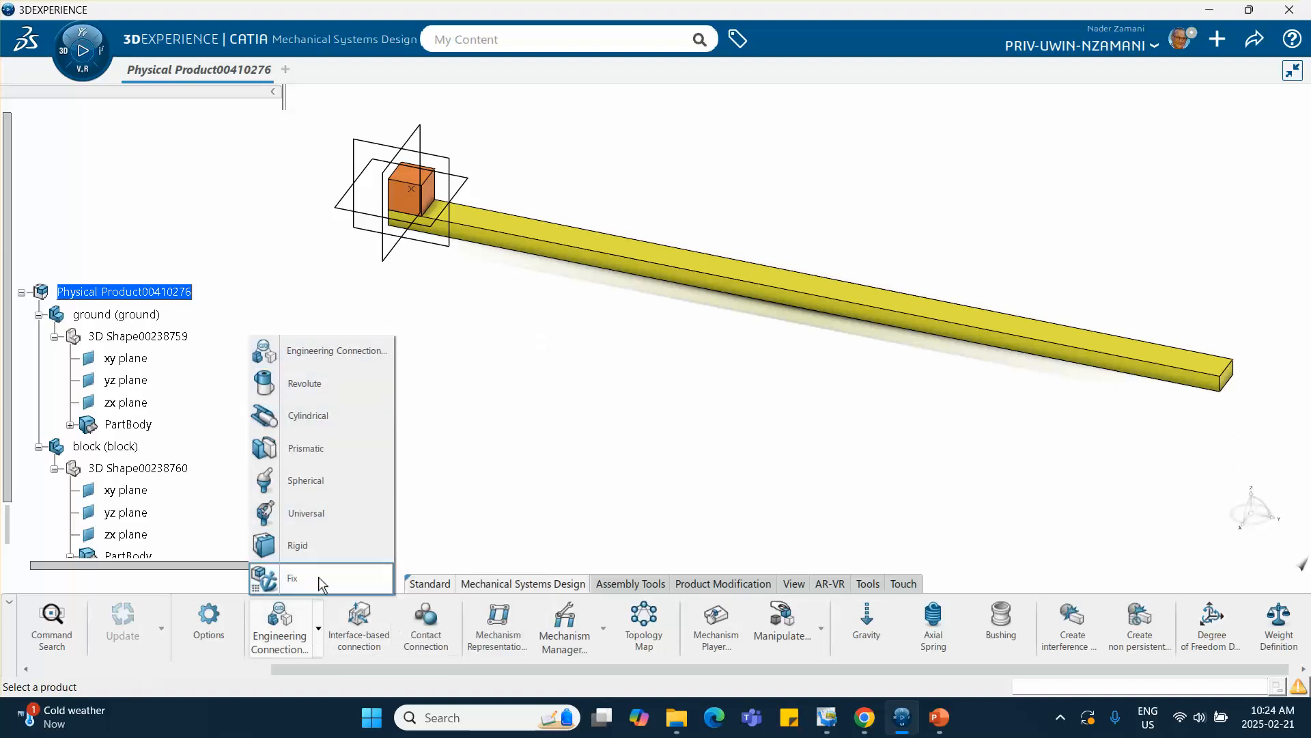
click(146, 315)
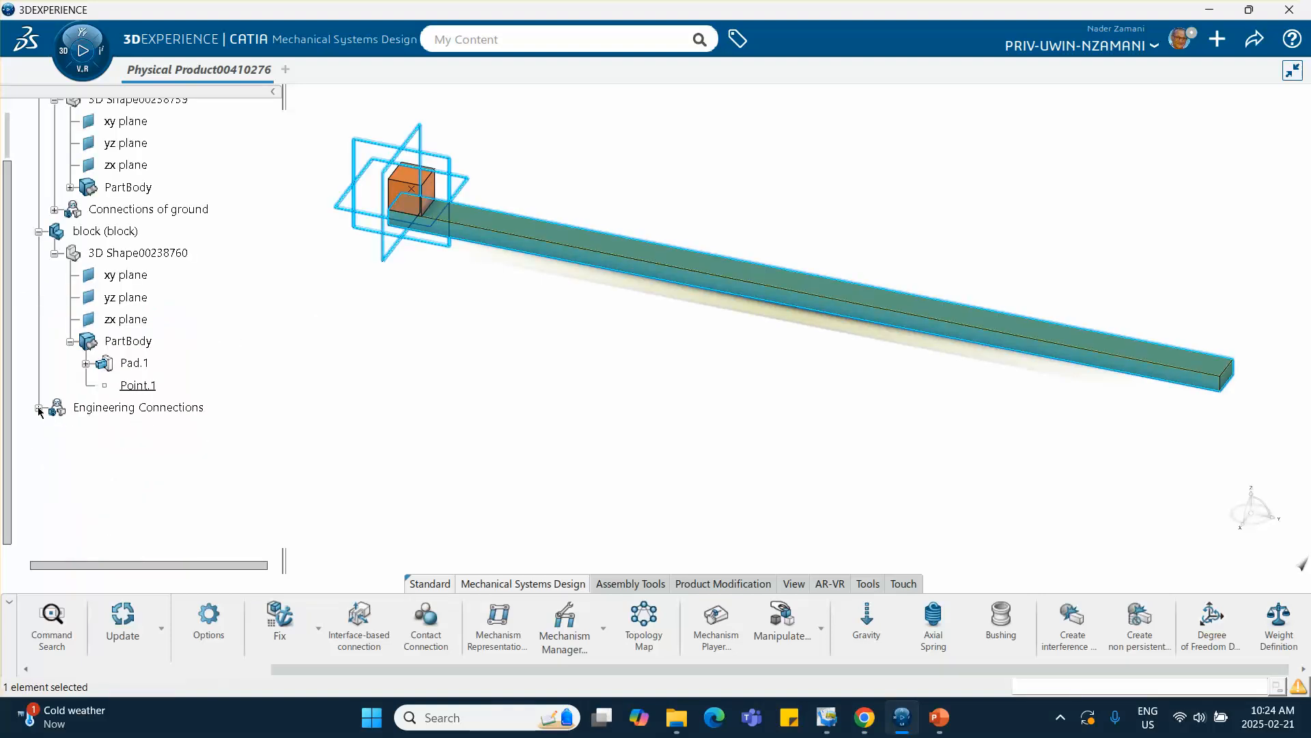
click(39, 408)
middle_drag(299, 437, 363, 433)
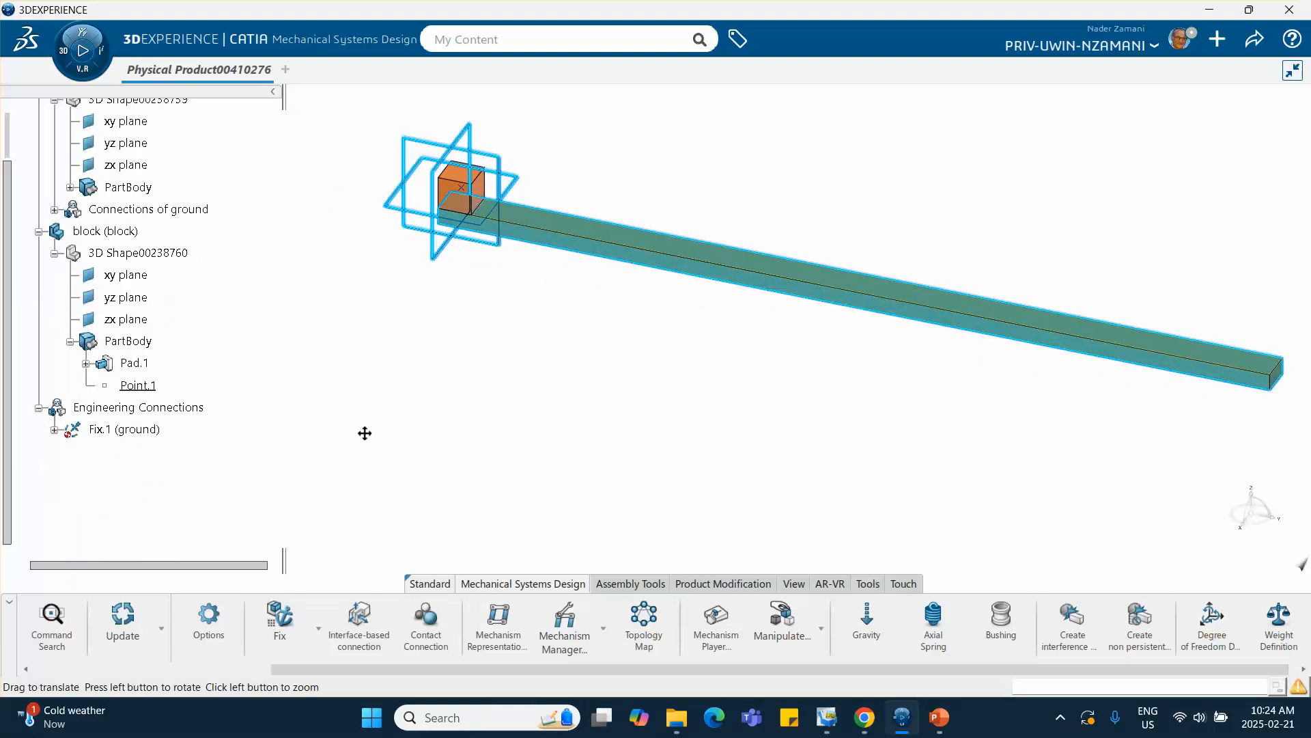
click(429, 425)
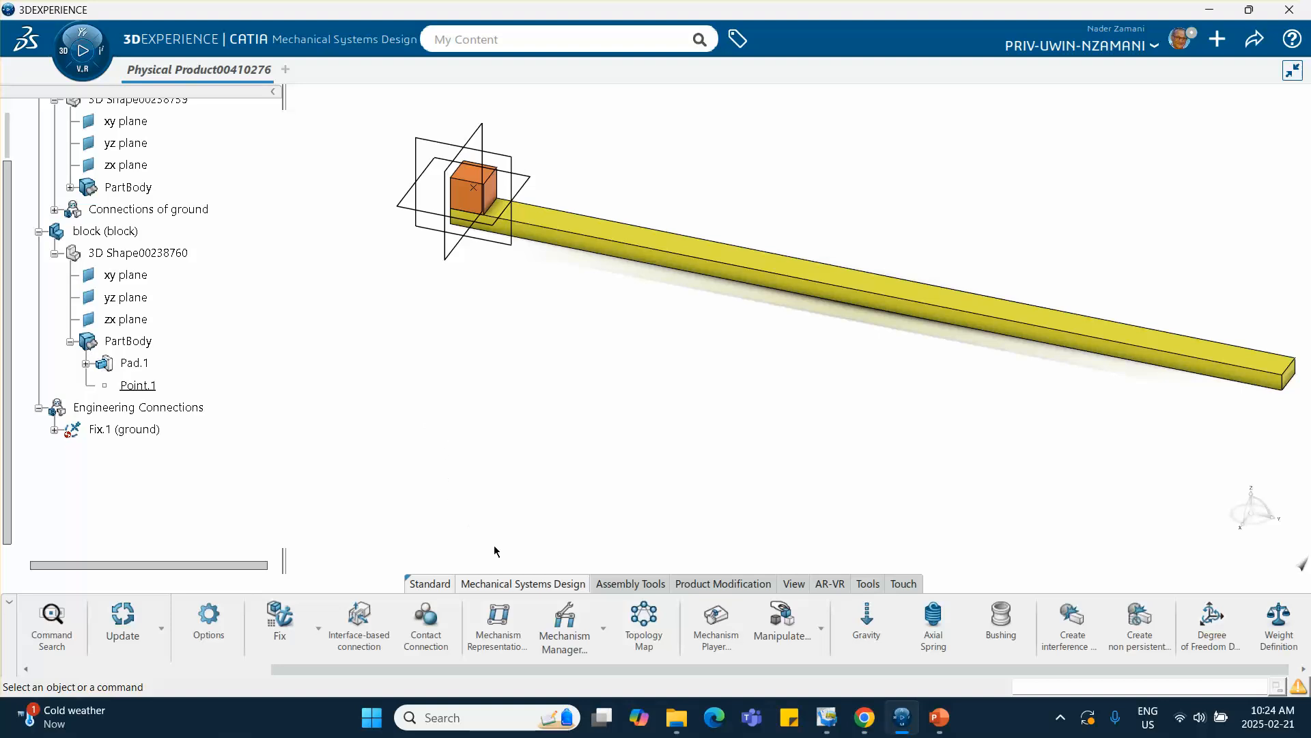
Step: Create a contact connection with the block in Group 1 and the ground in Group 2
click(425, 626)
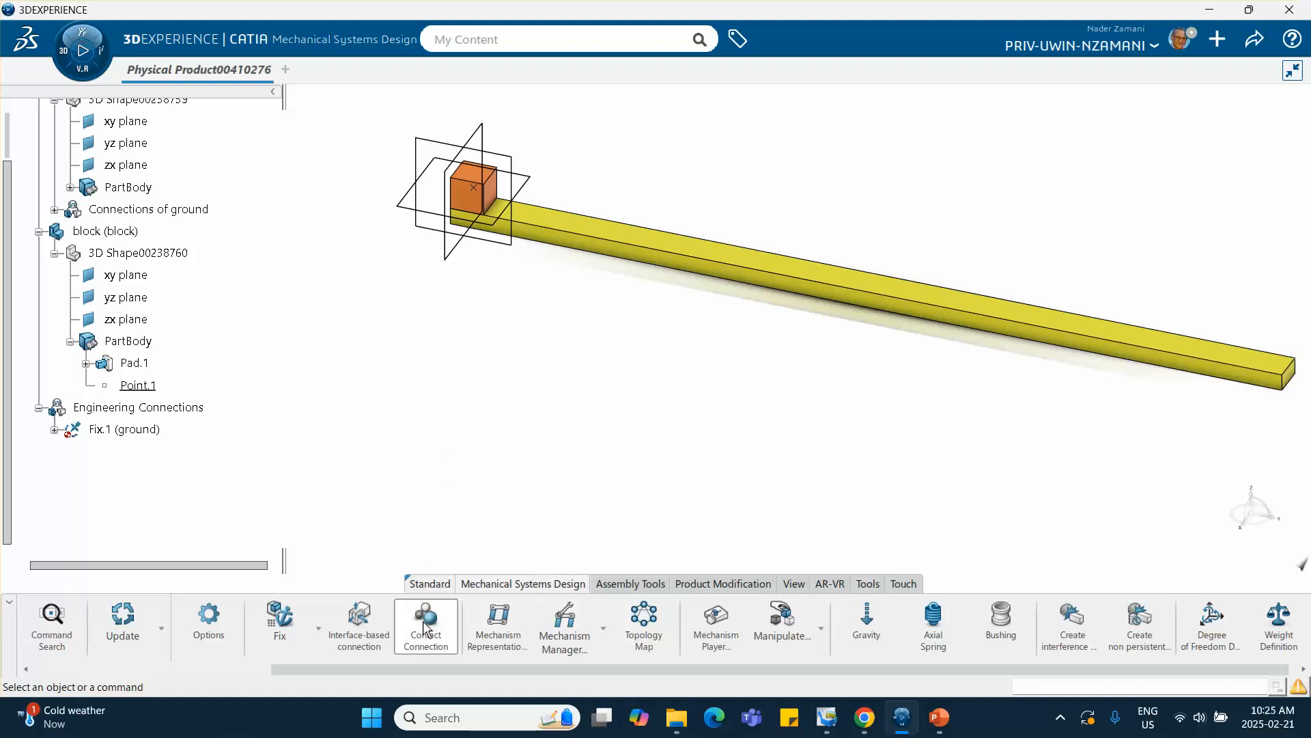
middle_drag(508, 422, 389, 468)
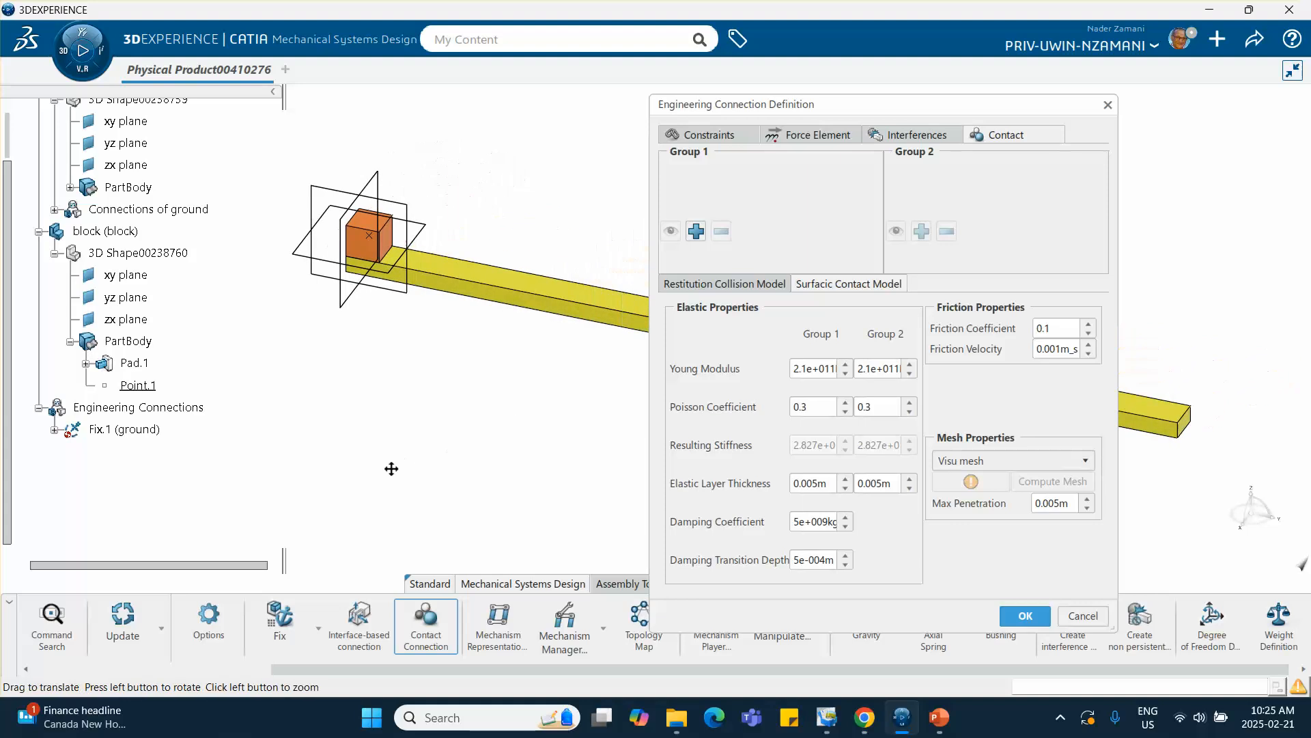
click(696, 231)
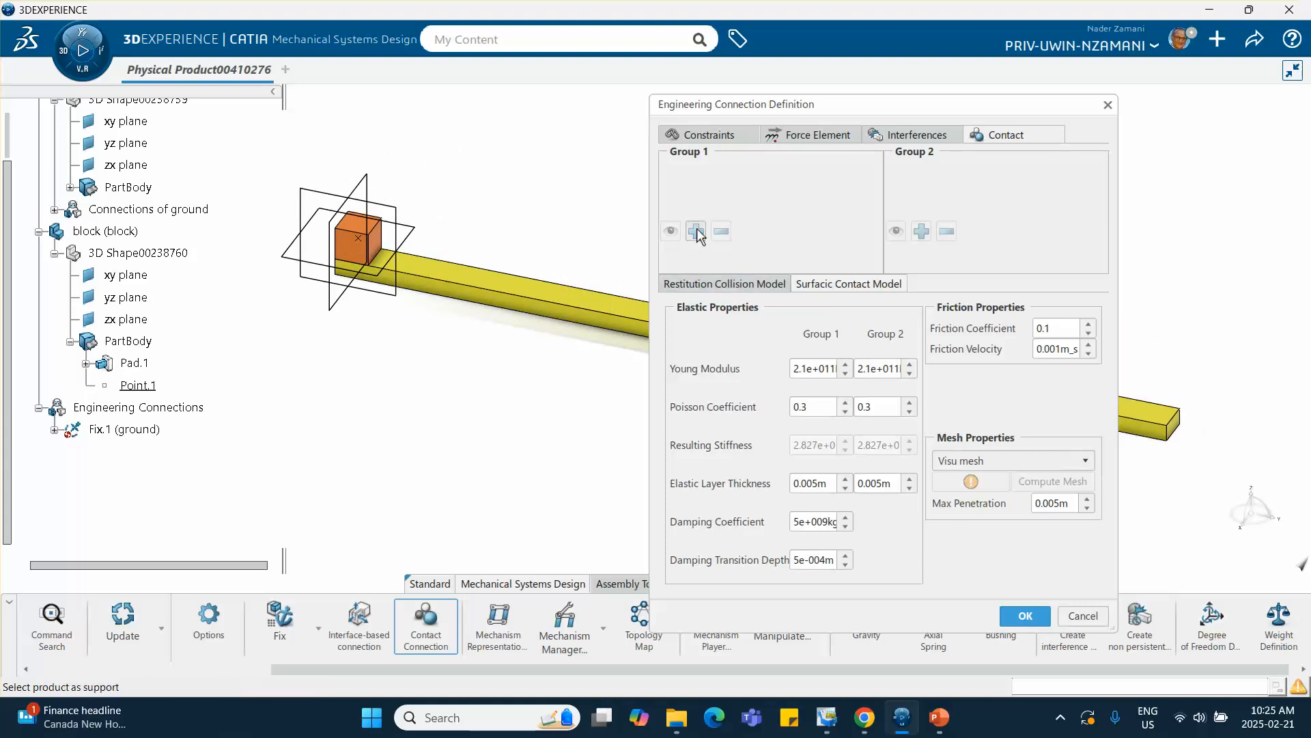
click(360, 247)
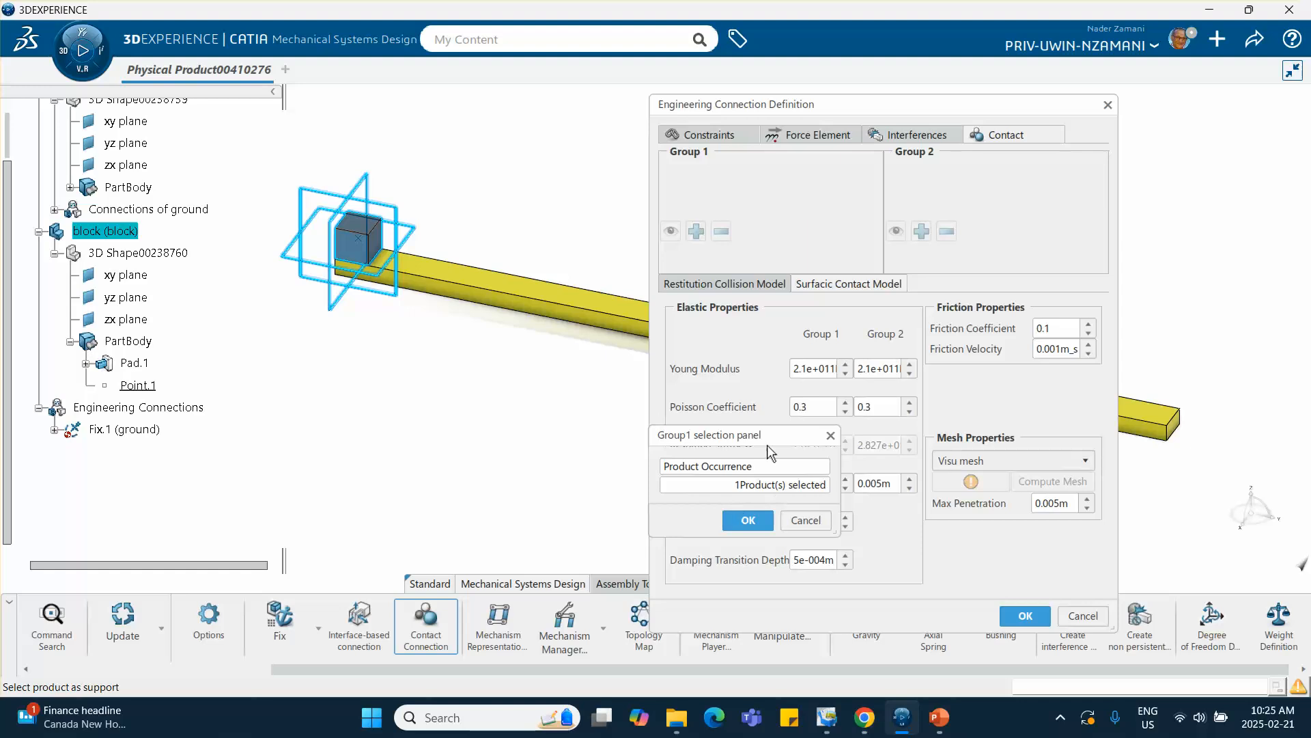
drag(764, 432, 536, 403)
click(526, 493)
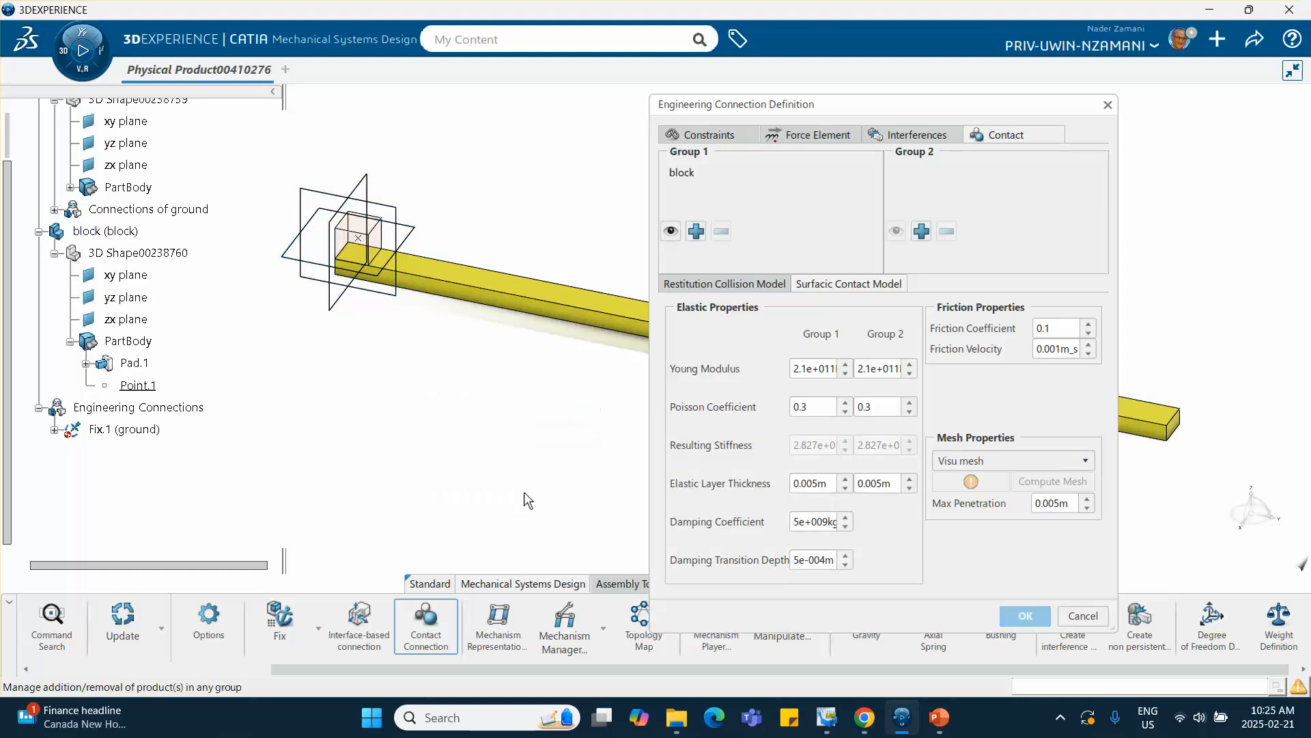
click(921, 231)
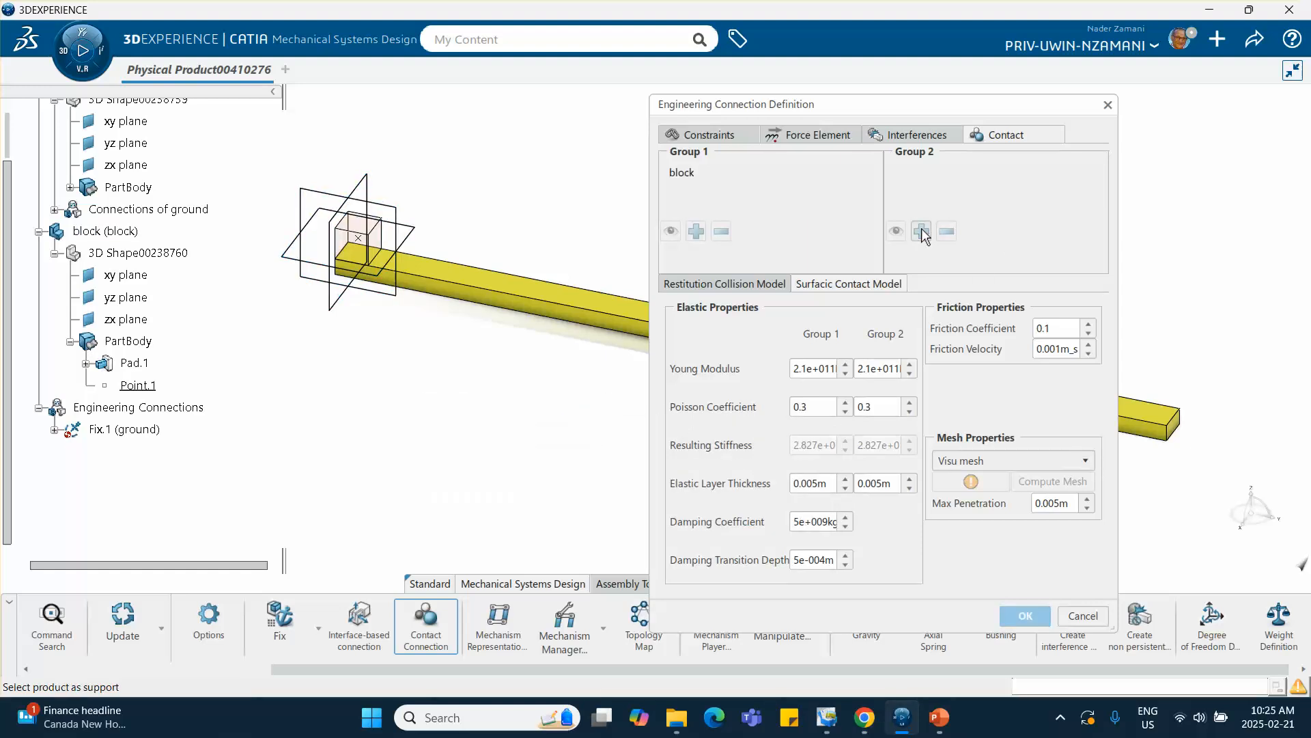
click(553, 292)
click(519, 491)
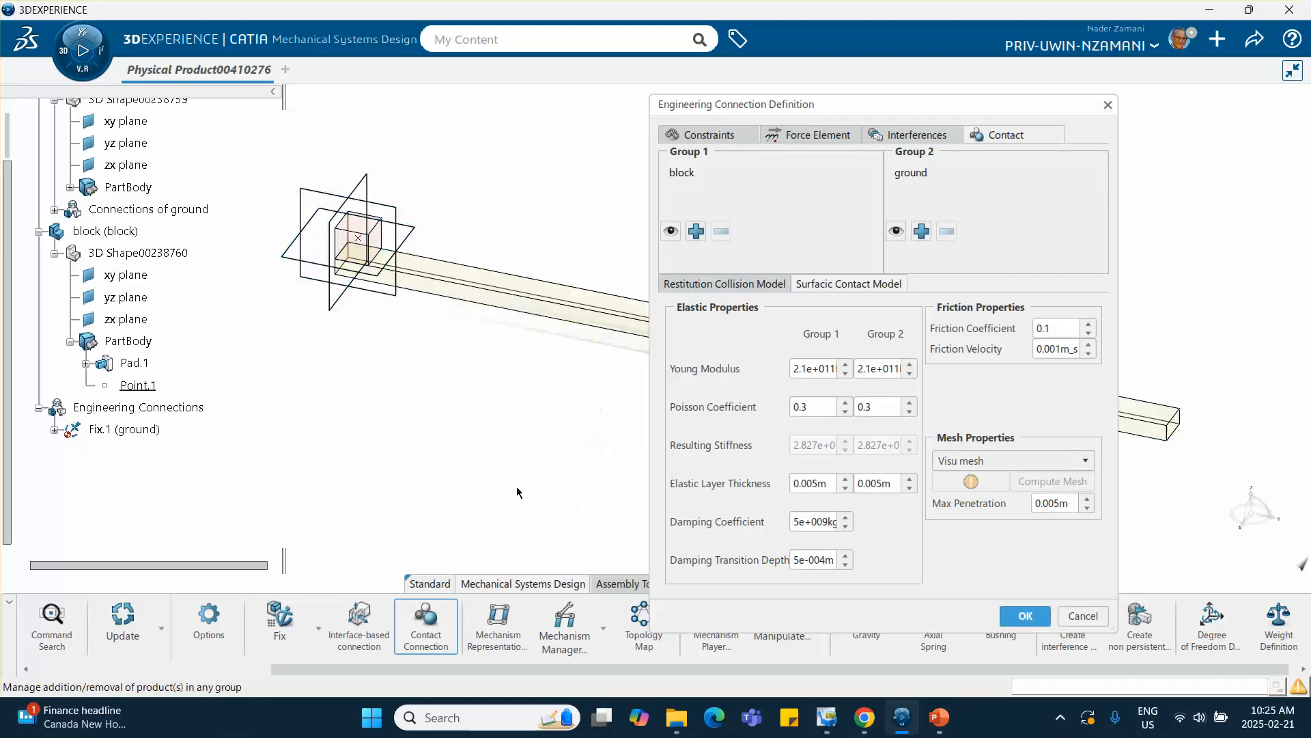
click(687, 175)
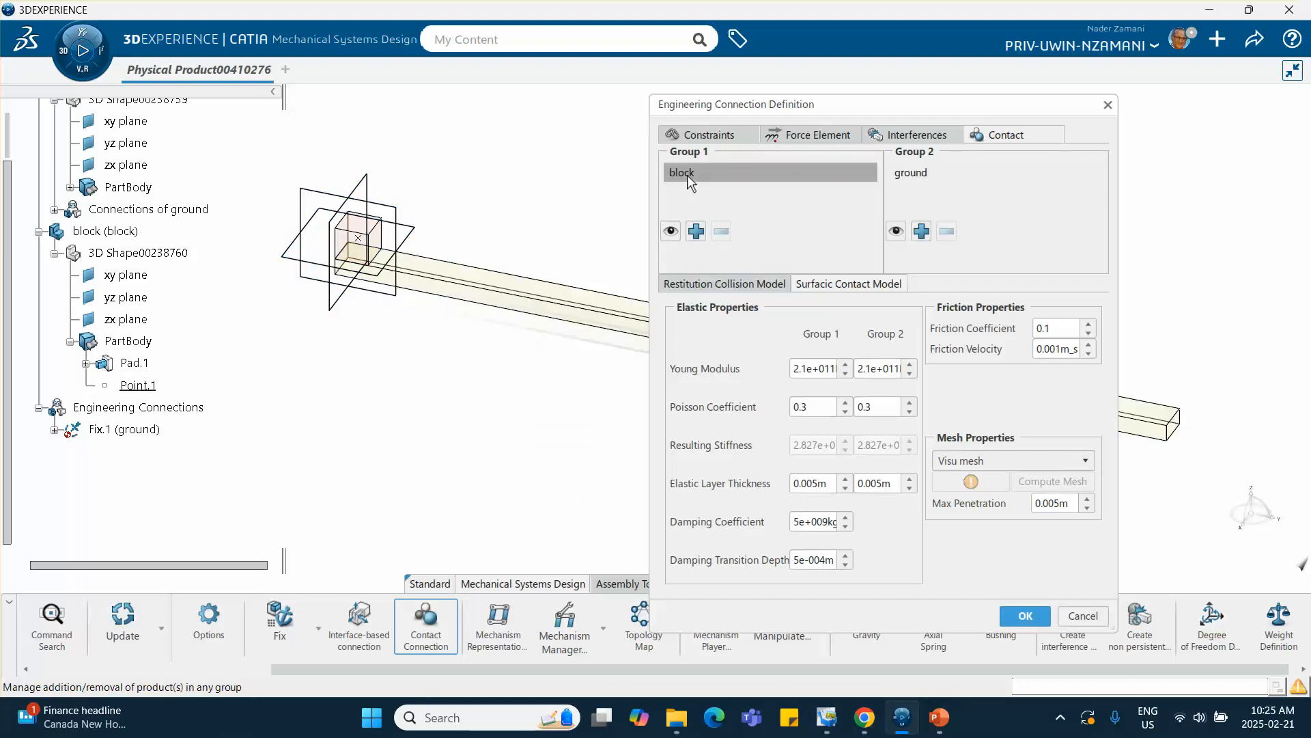
click(901, 173)
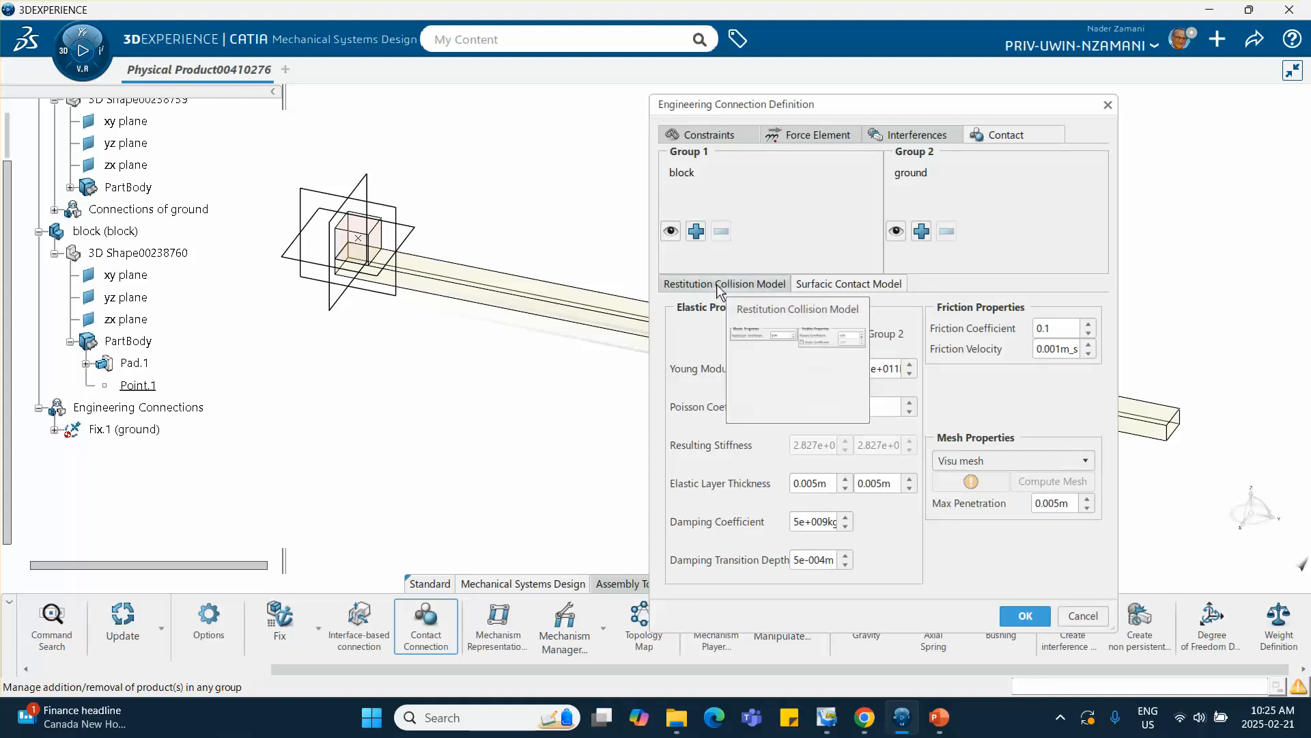
Step: Set the restitution model's kinetic coefficient and the surfacic contact model's friction coefficient to 0.01, and finish the contact with the surfacic model
click(771, 284)
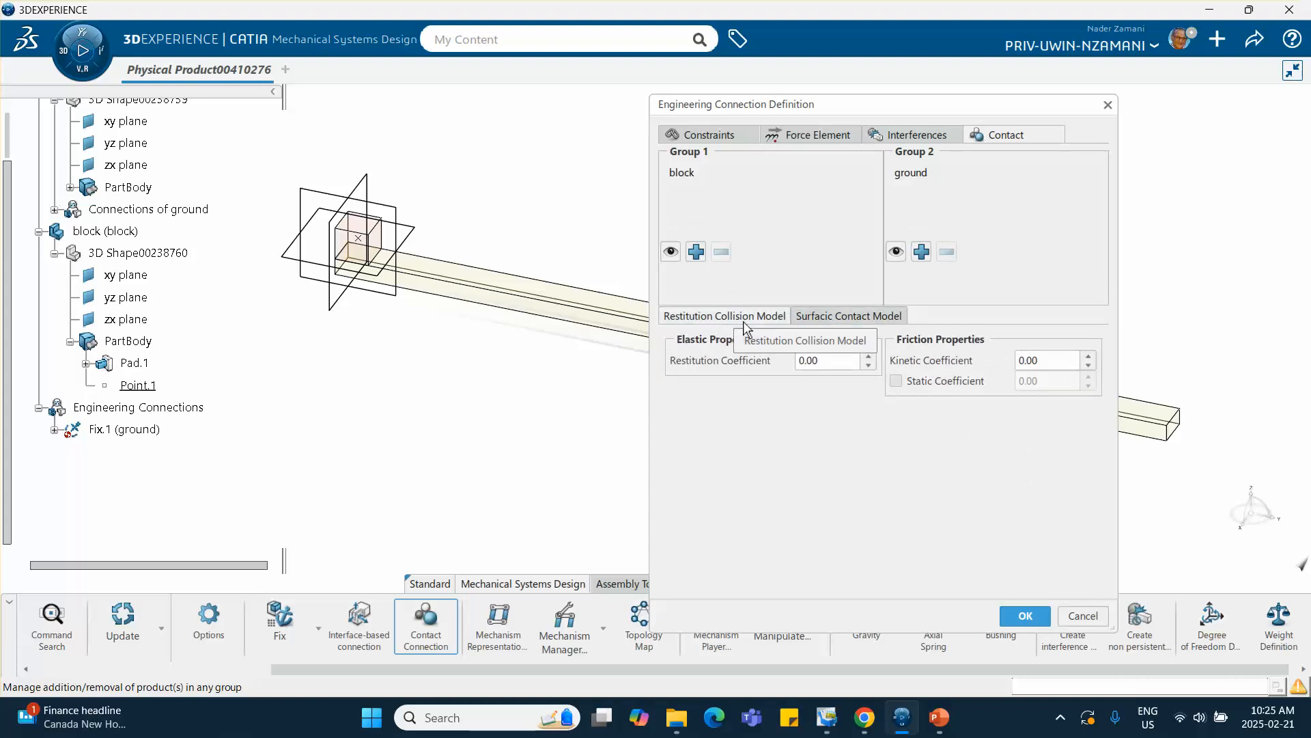
double_click(1052, 359)
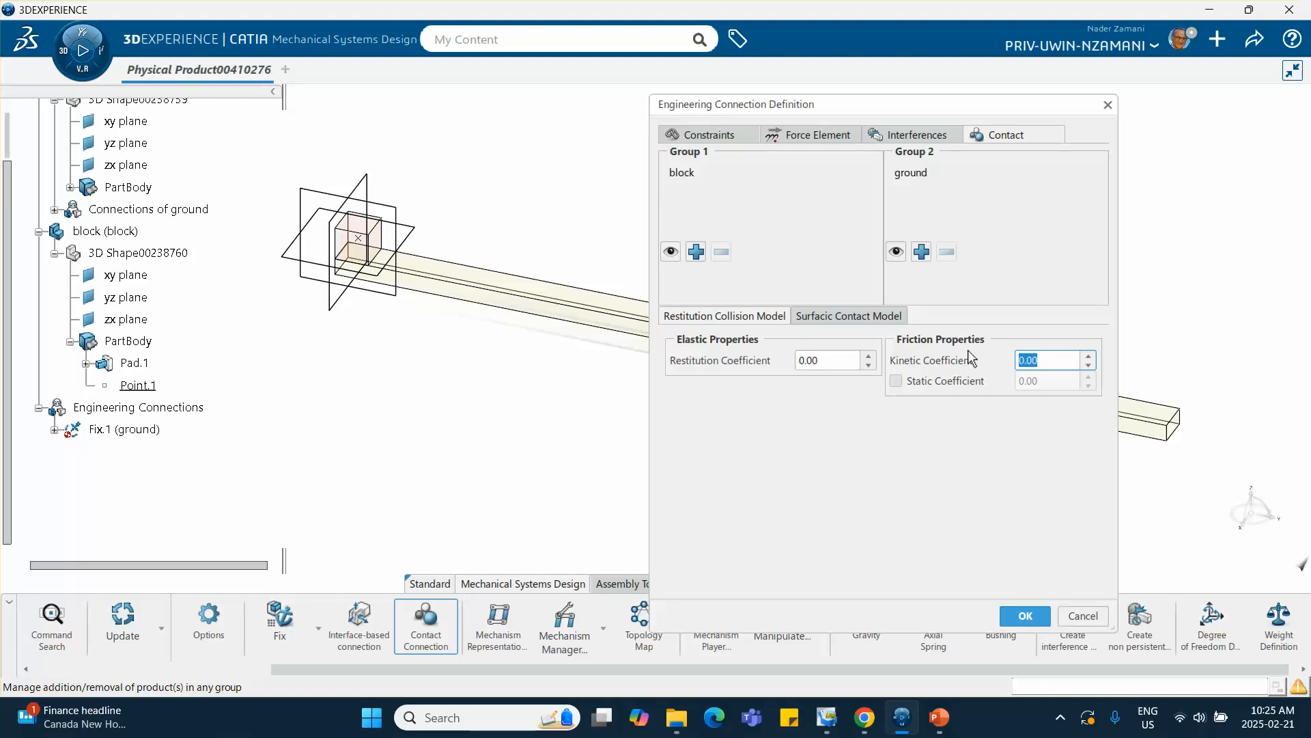
text(.01)
click(1027, 614)
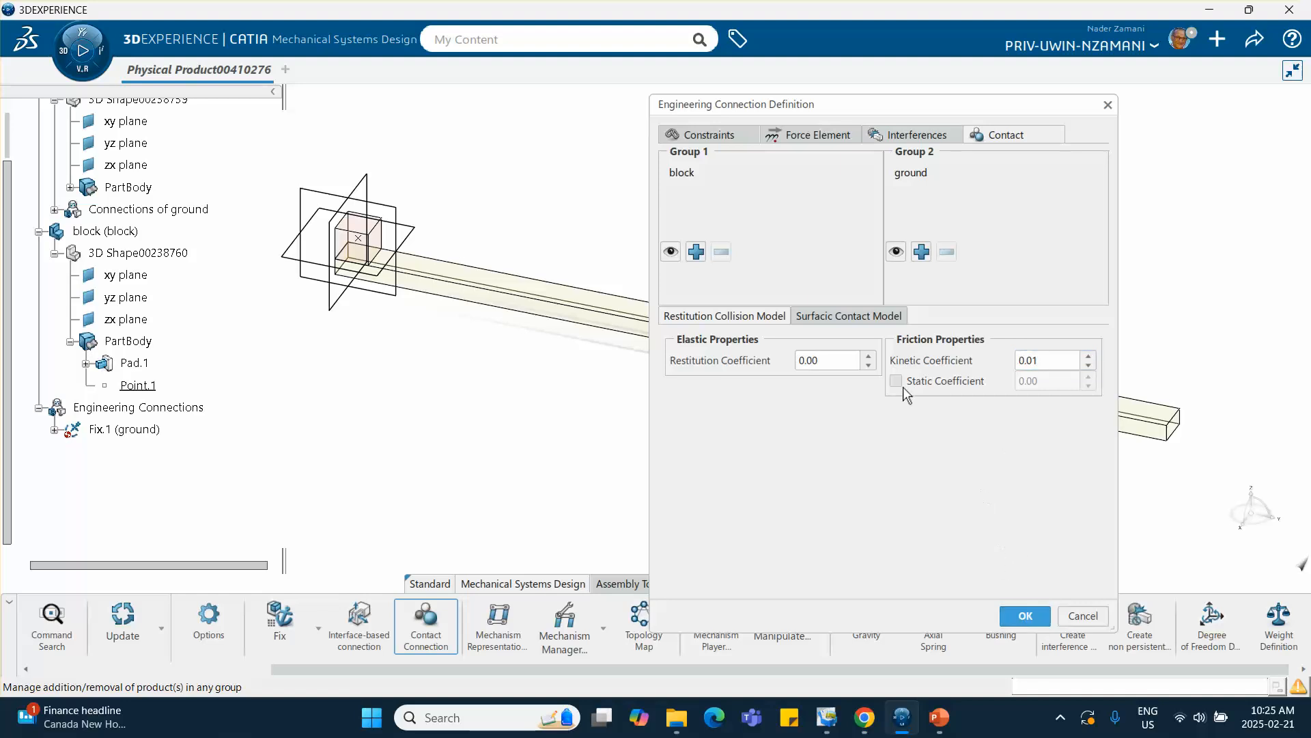
click(821, 315)
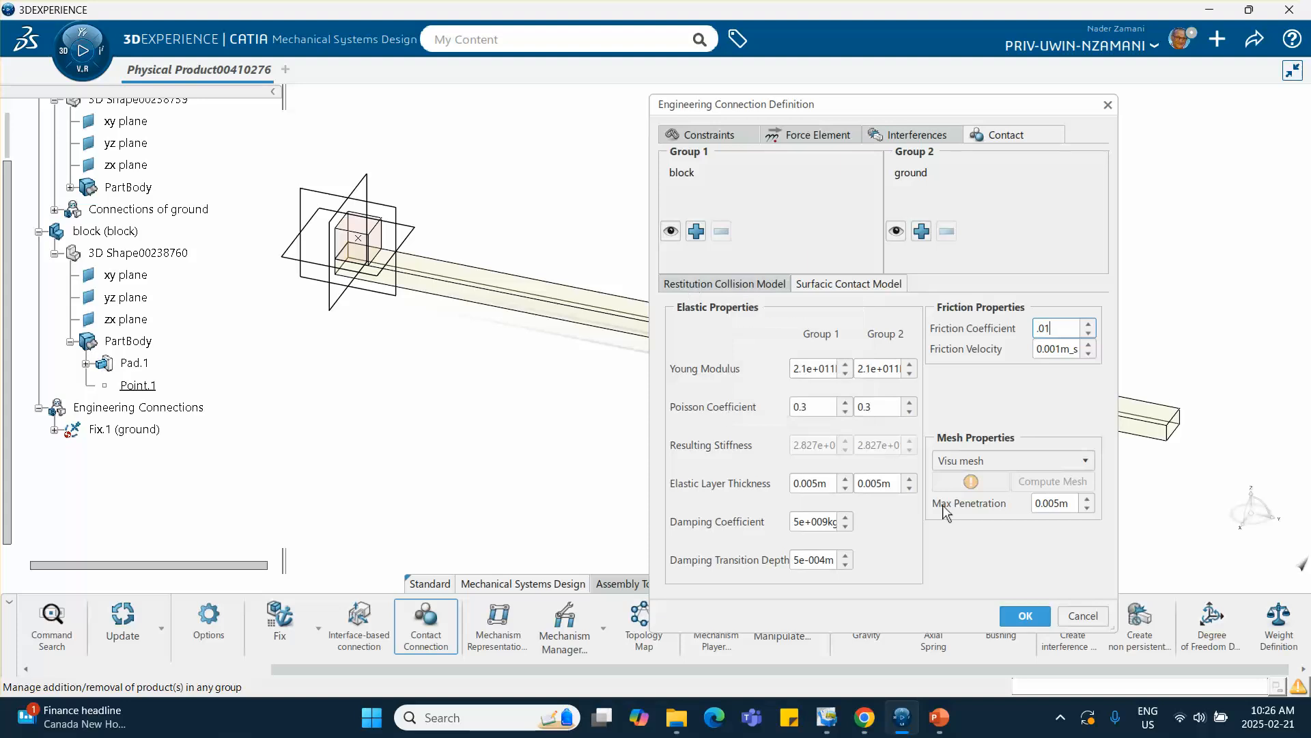
click(1025, 616)
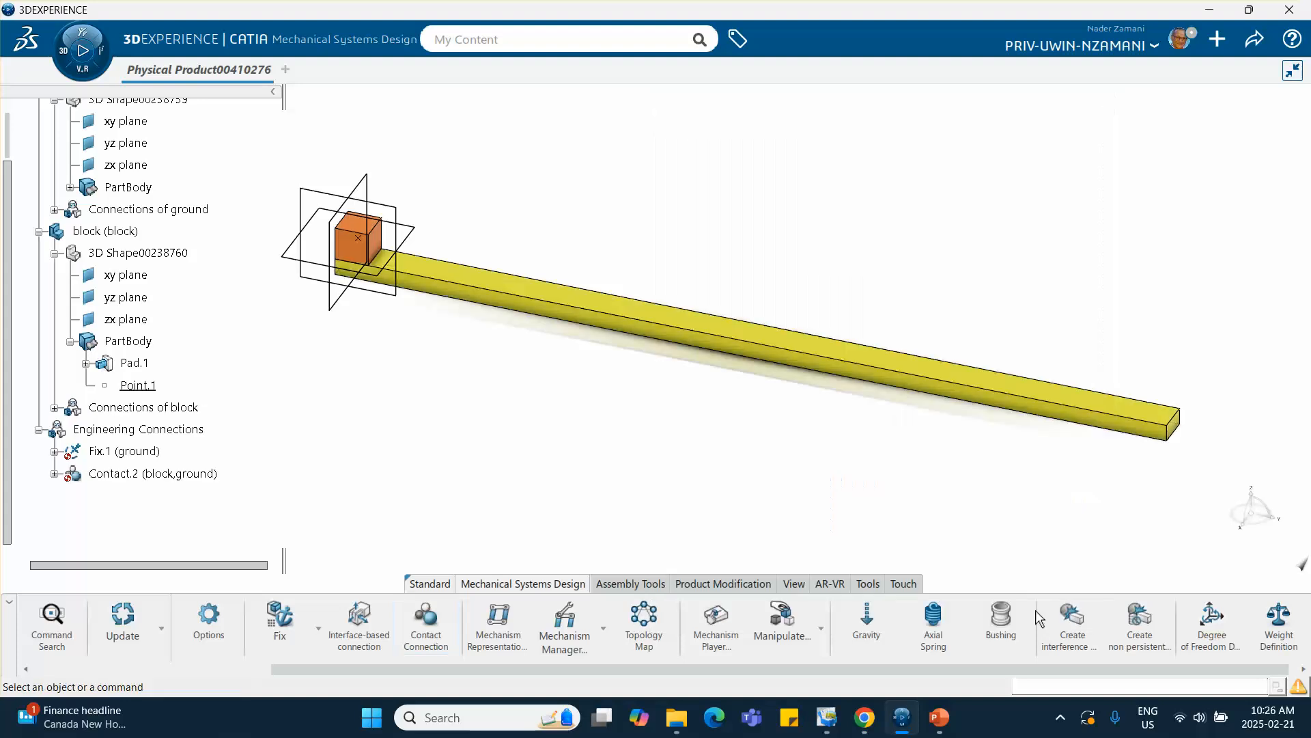
Step: Create a mechanism representation with the default title and normal design range, and review its joints in the Mechanism Manager
middle_drag(597, 447, 635, 396)
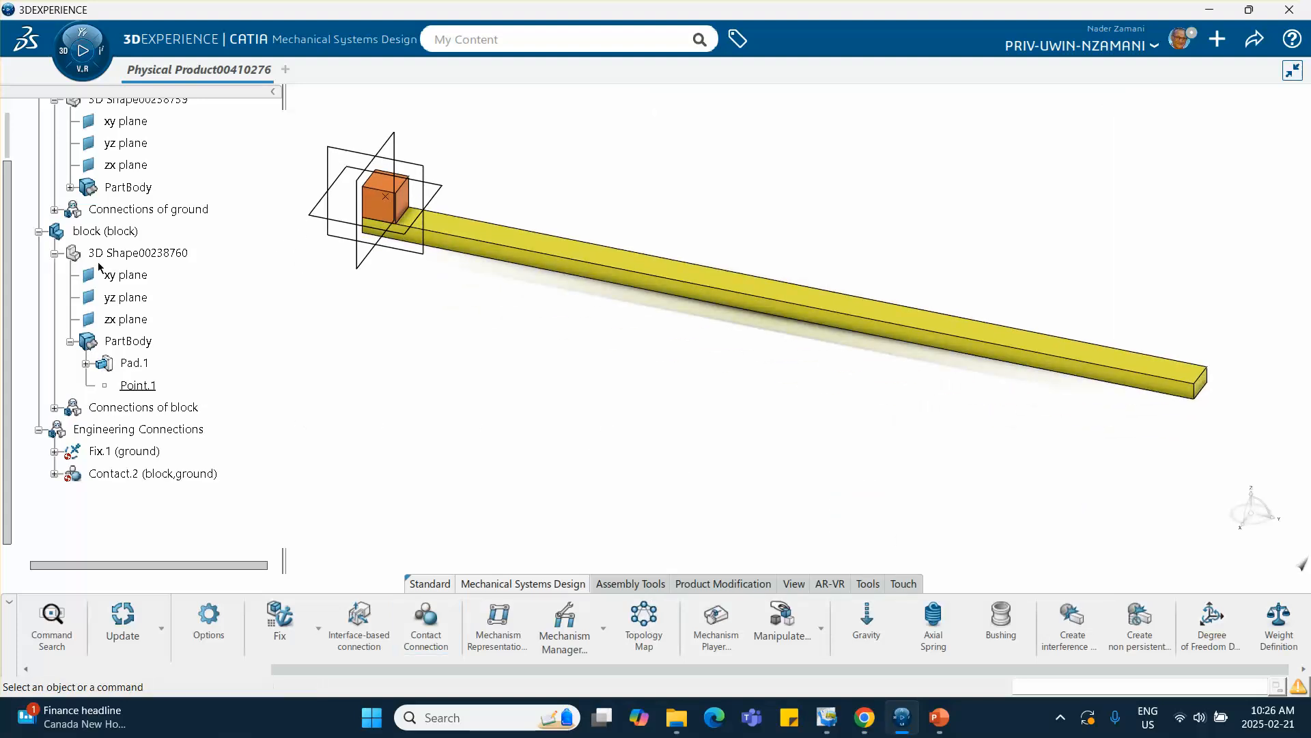
scroll(97, 261, up, 3)
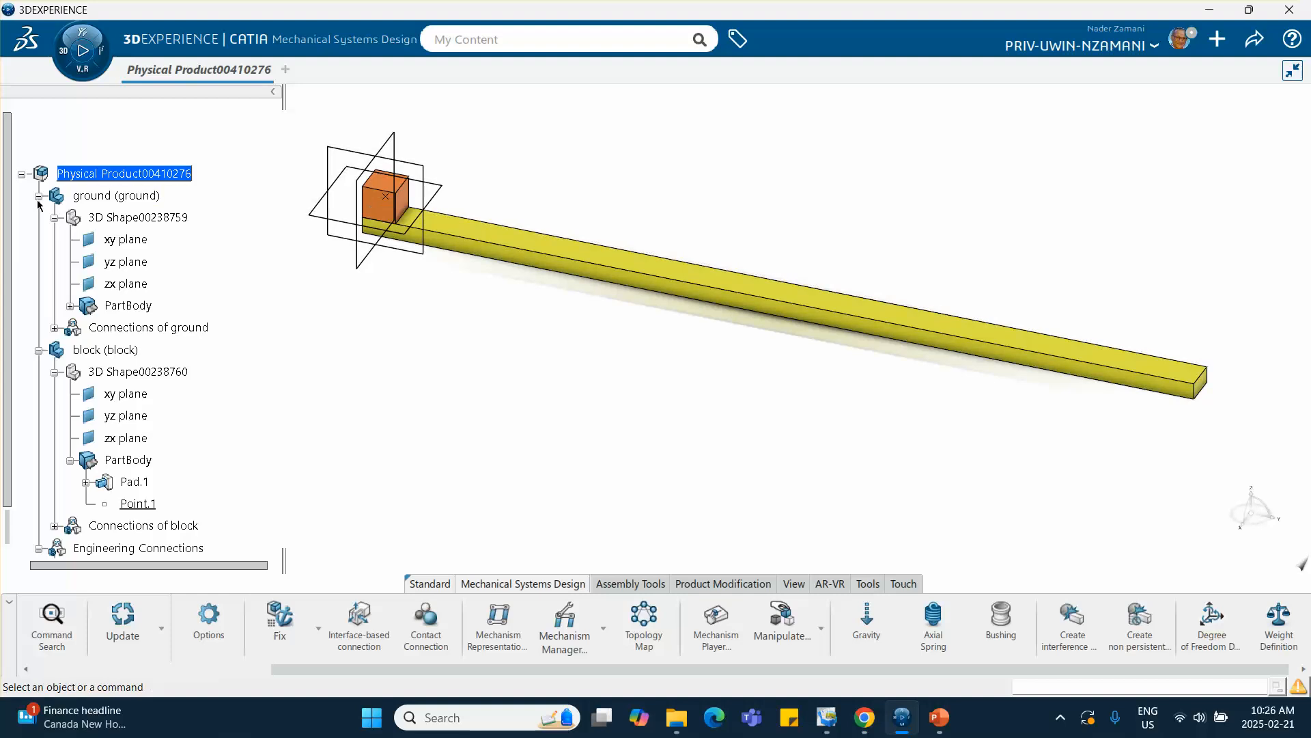
scroll(89, 341, down, 3)
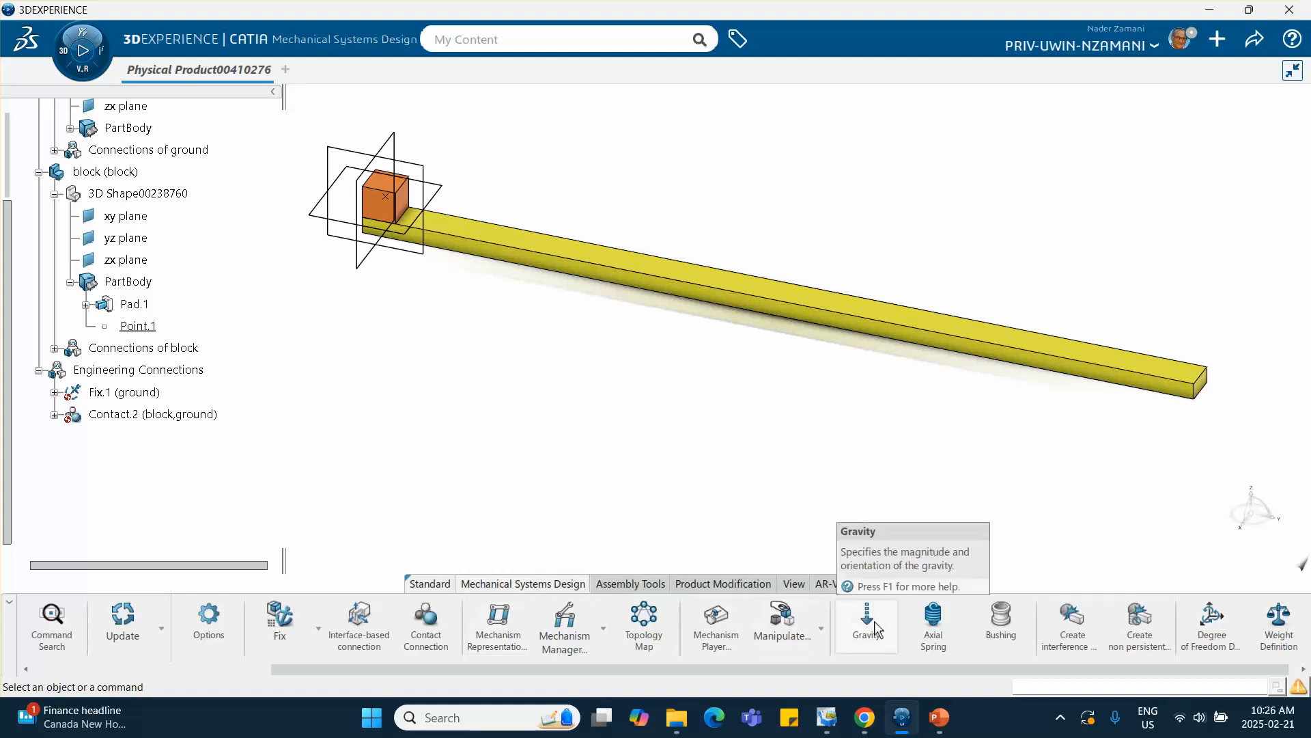
click(503, 627)
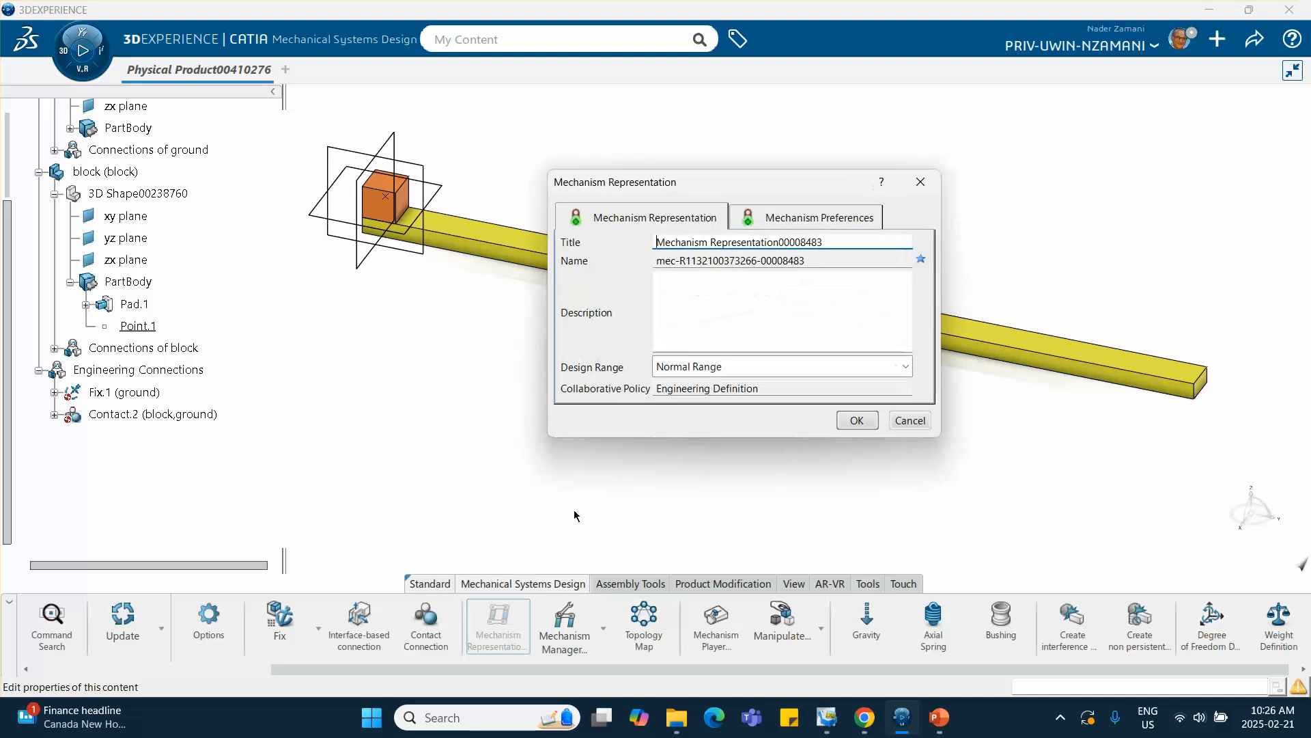
click(857, 419)
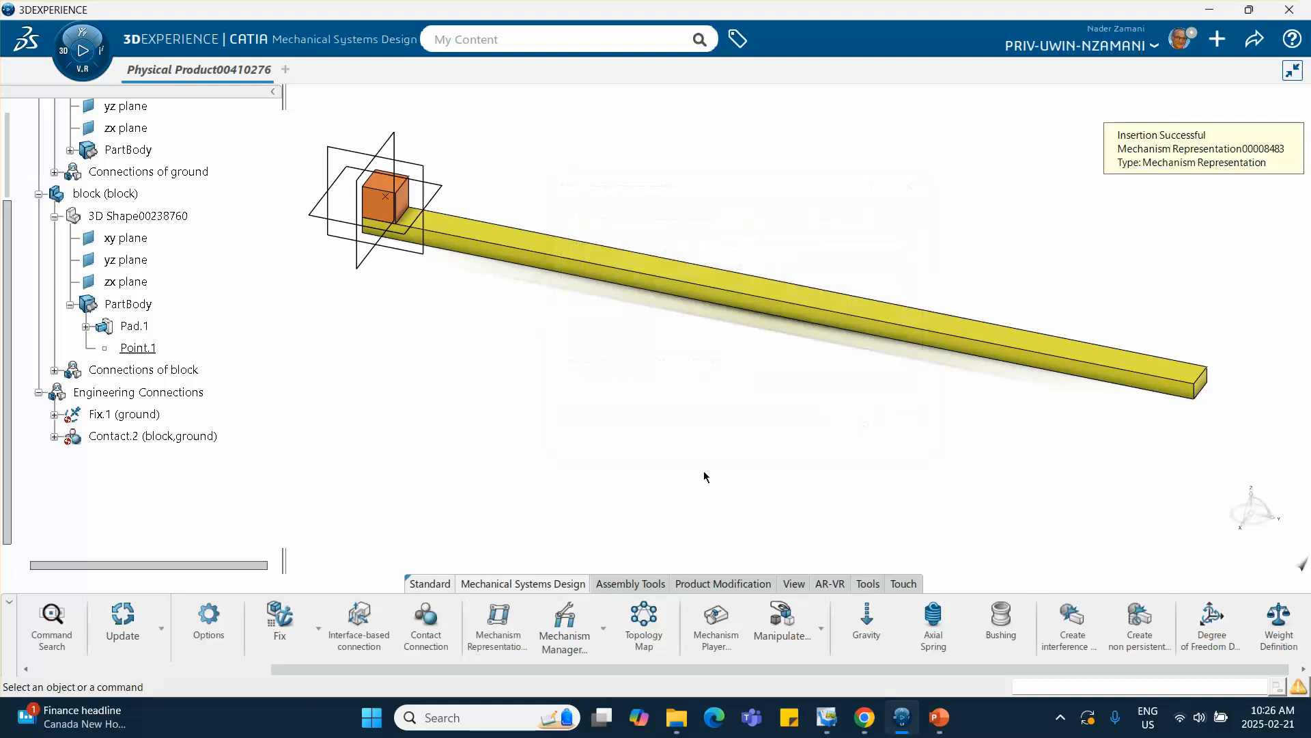
click(563, 627)
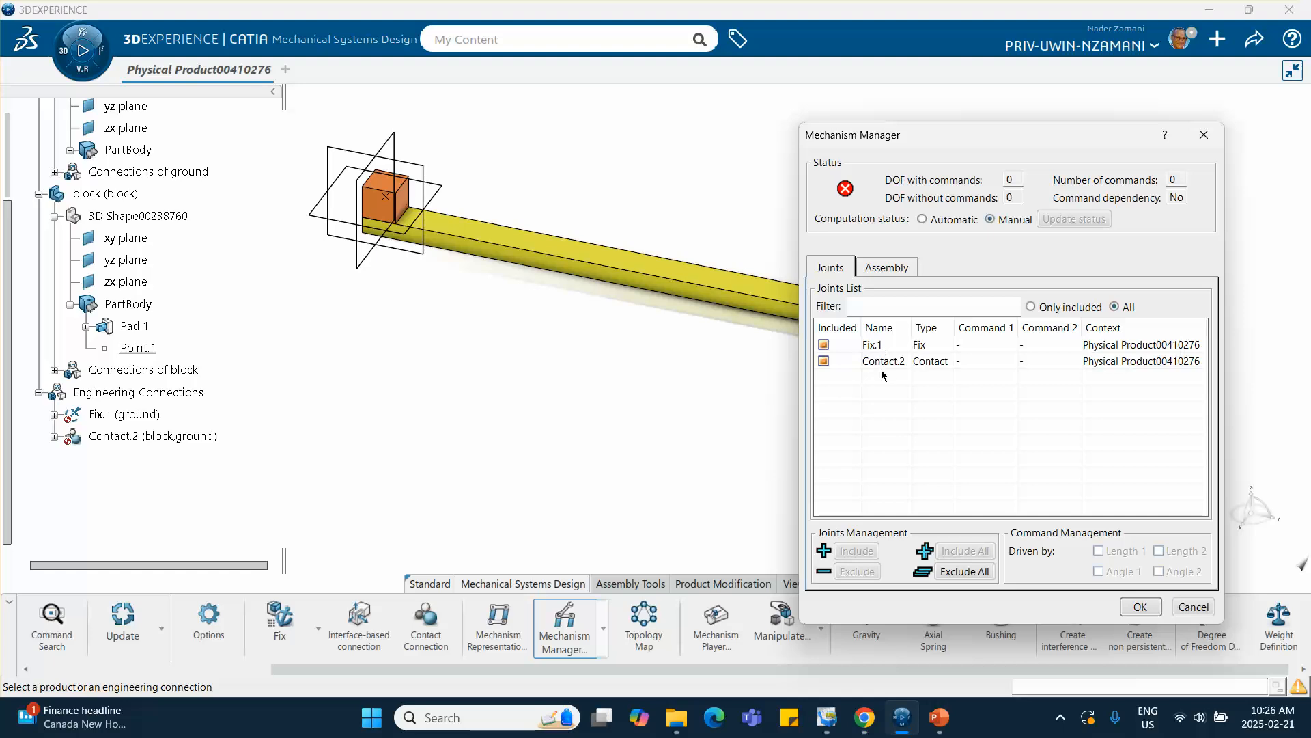
click(1139, 607)
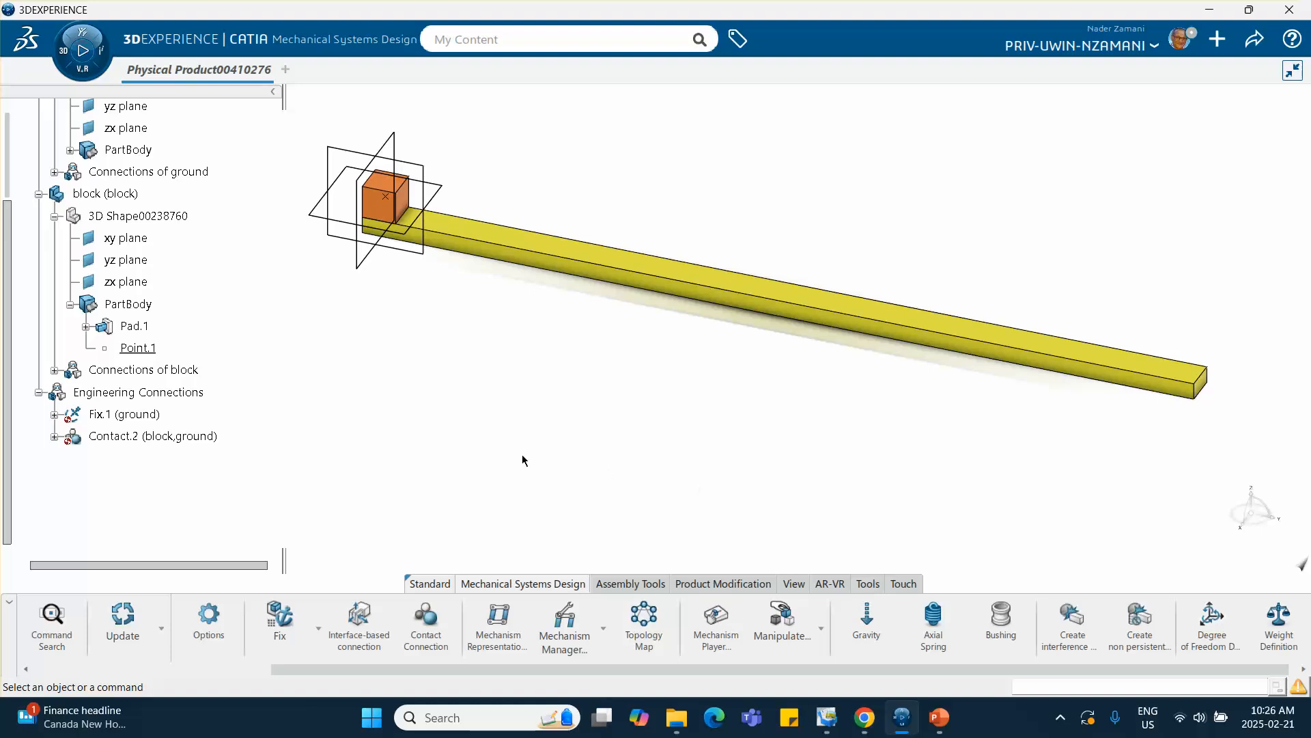
Step: Switch to Mechanical Systems Experience, create a kinematics simulation without a new mechanism or kinematics scenario, and expand the mechanism's joints
click(63, 56)
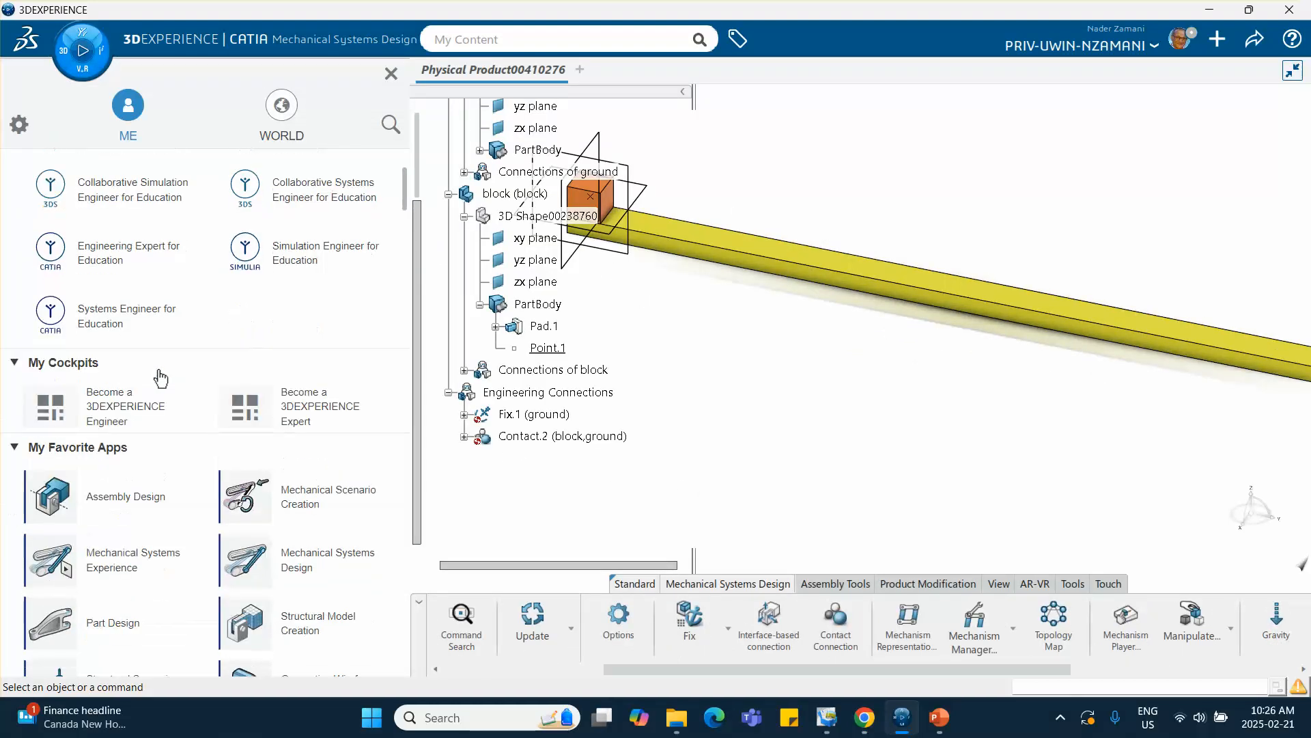
click(117, 566)
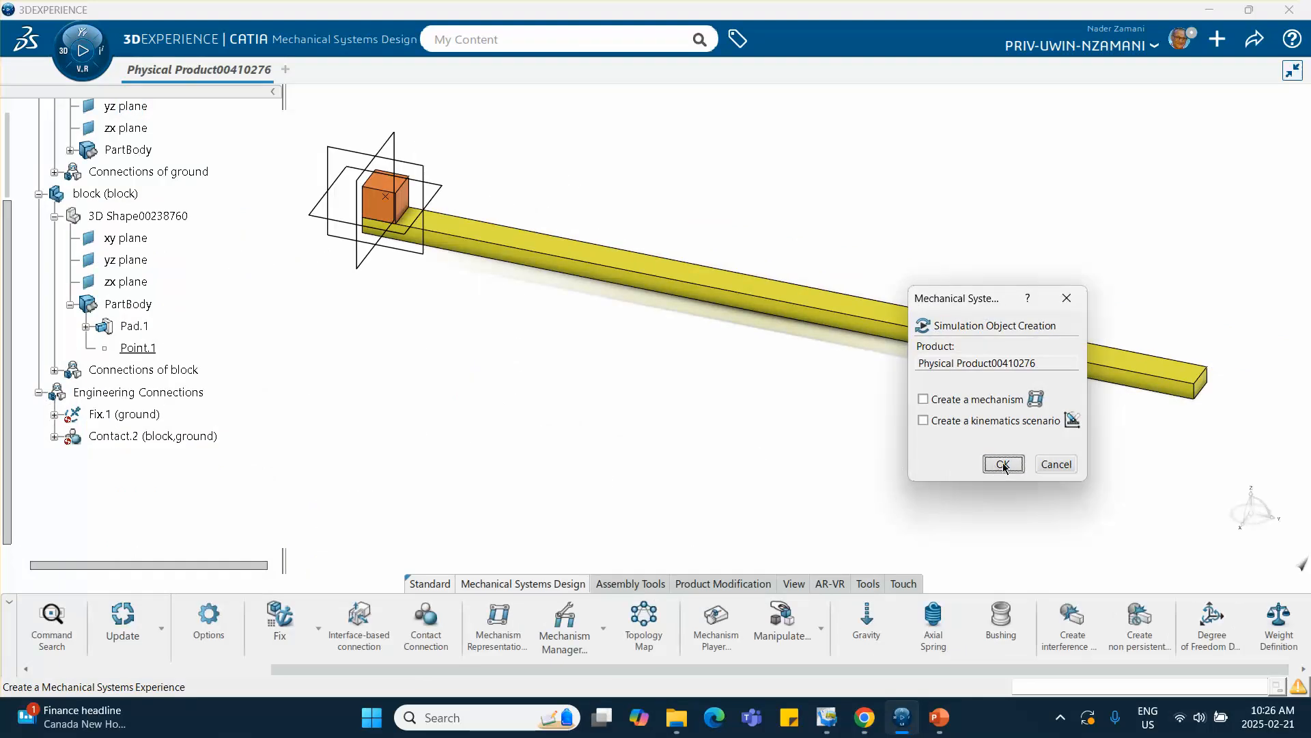
click(1003, 464)
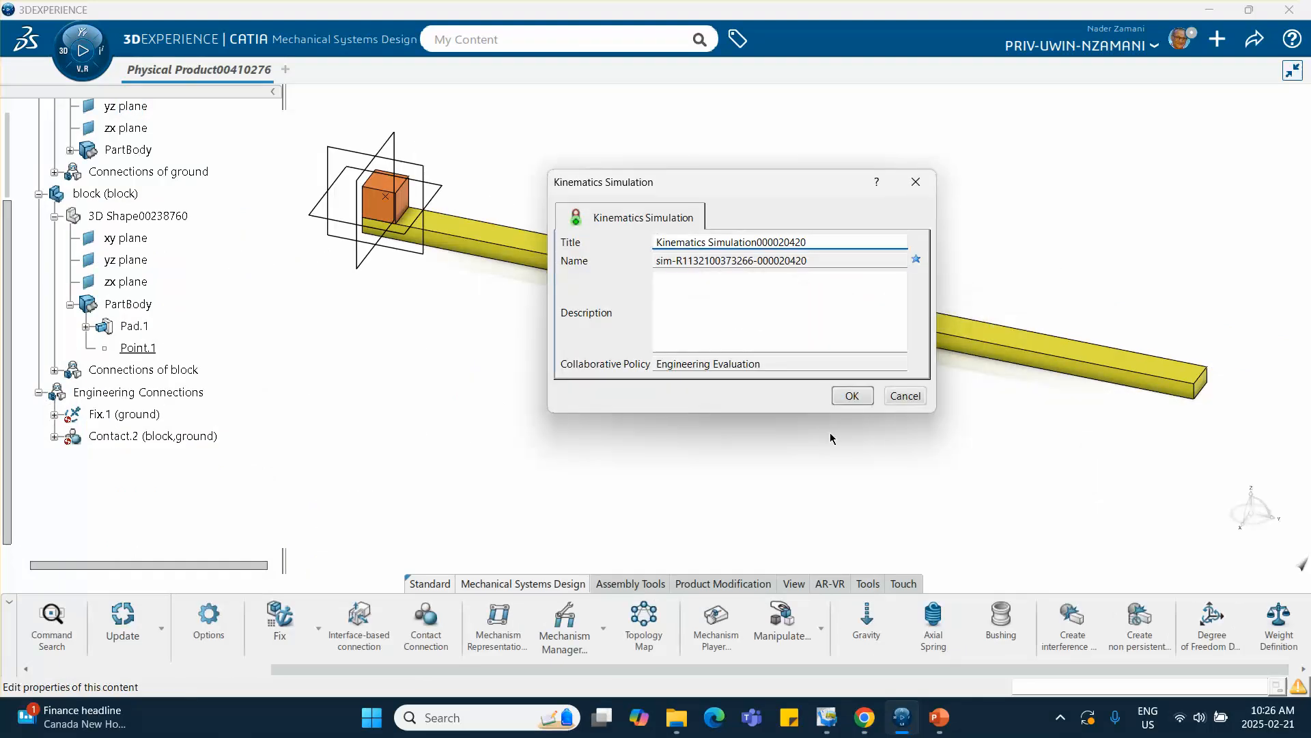
click(852, 396)
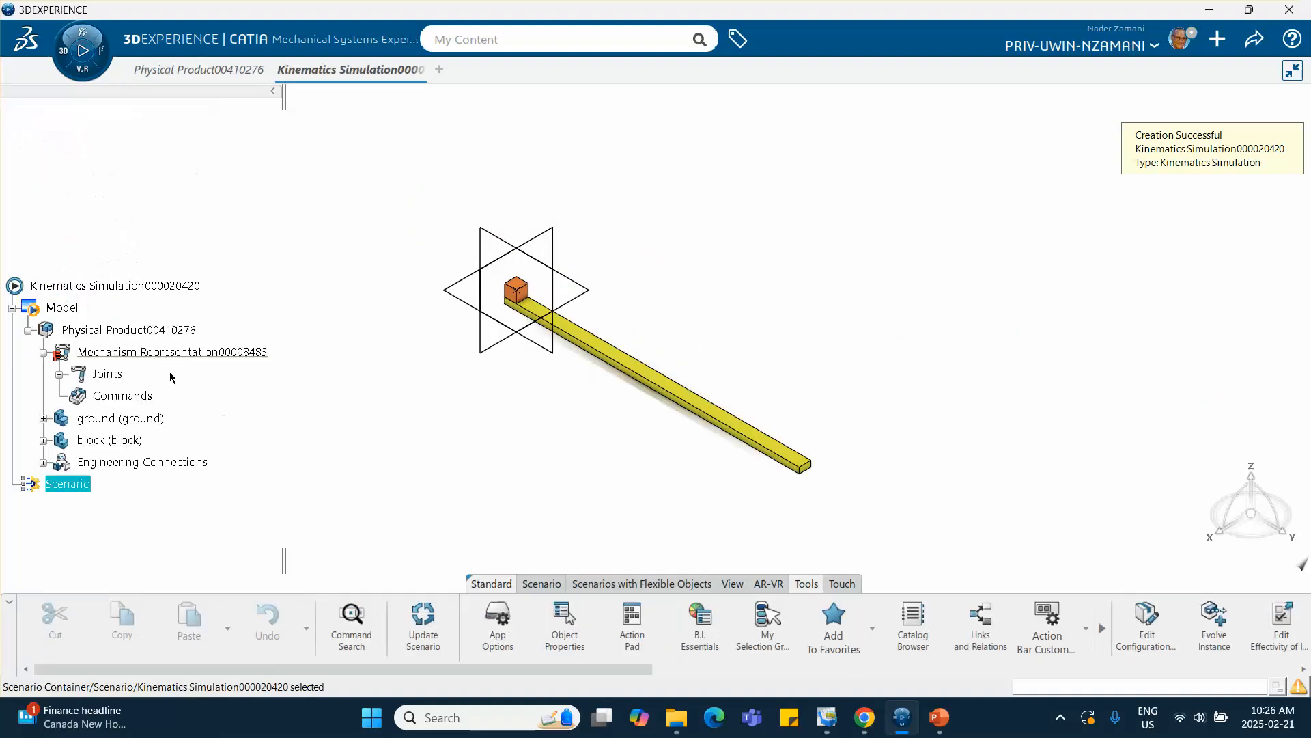
click(60, 375)
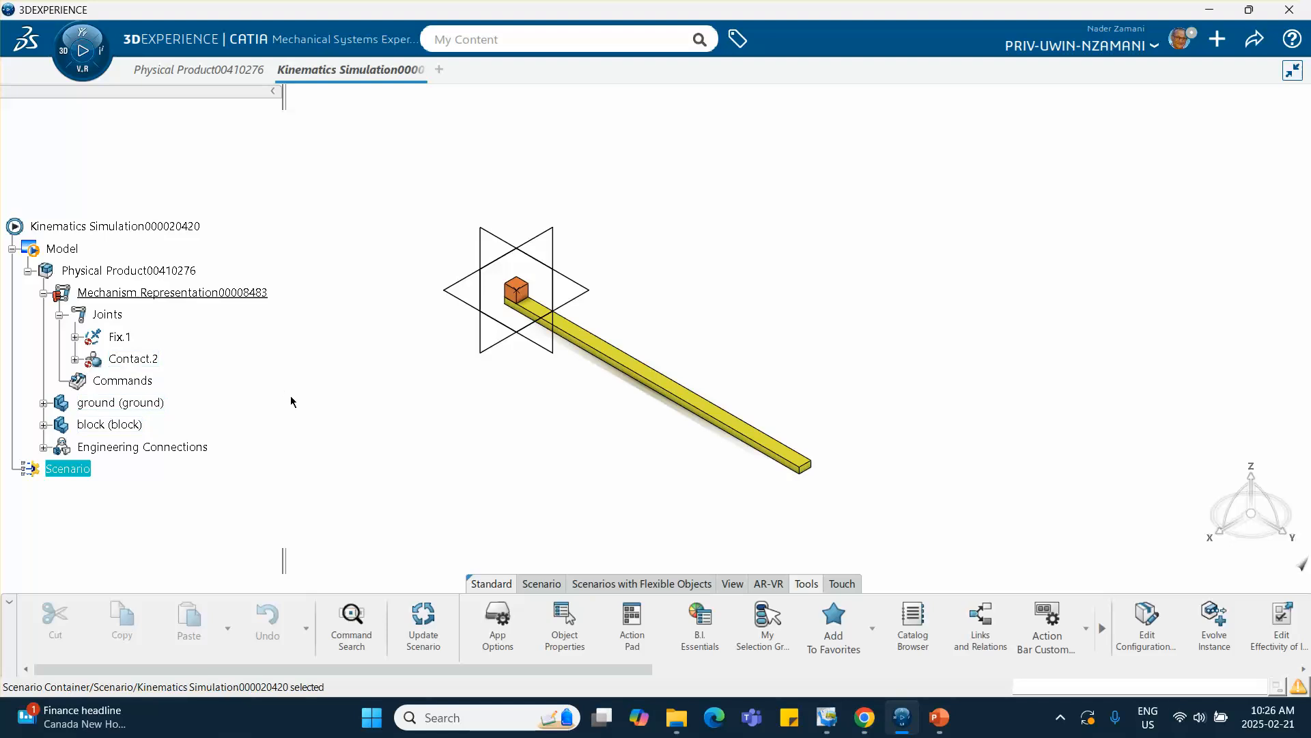
Step: Add a position, speed and acceleration probe to the scenario on the block's point, with the physical product as reference
middle_drag(445, 447, 502, 473)
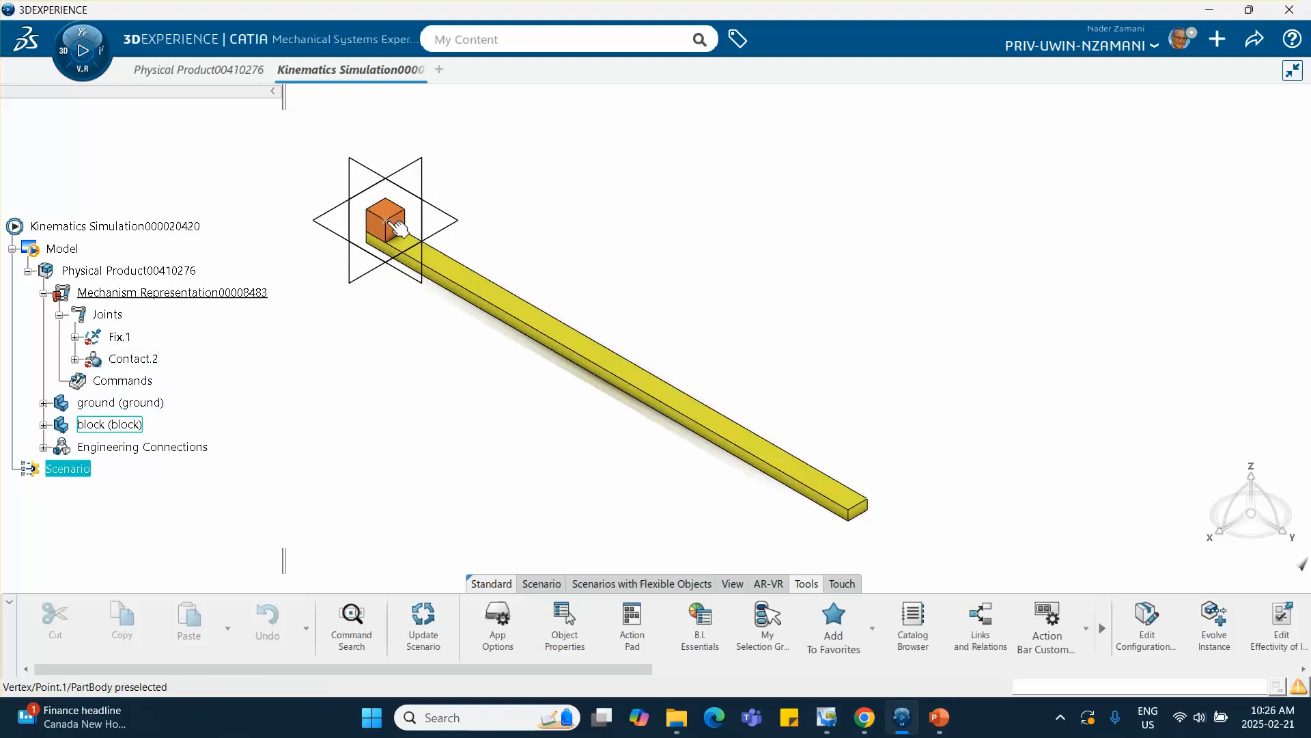
scroll(959, 623, down, 5)
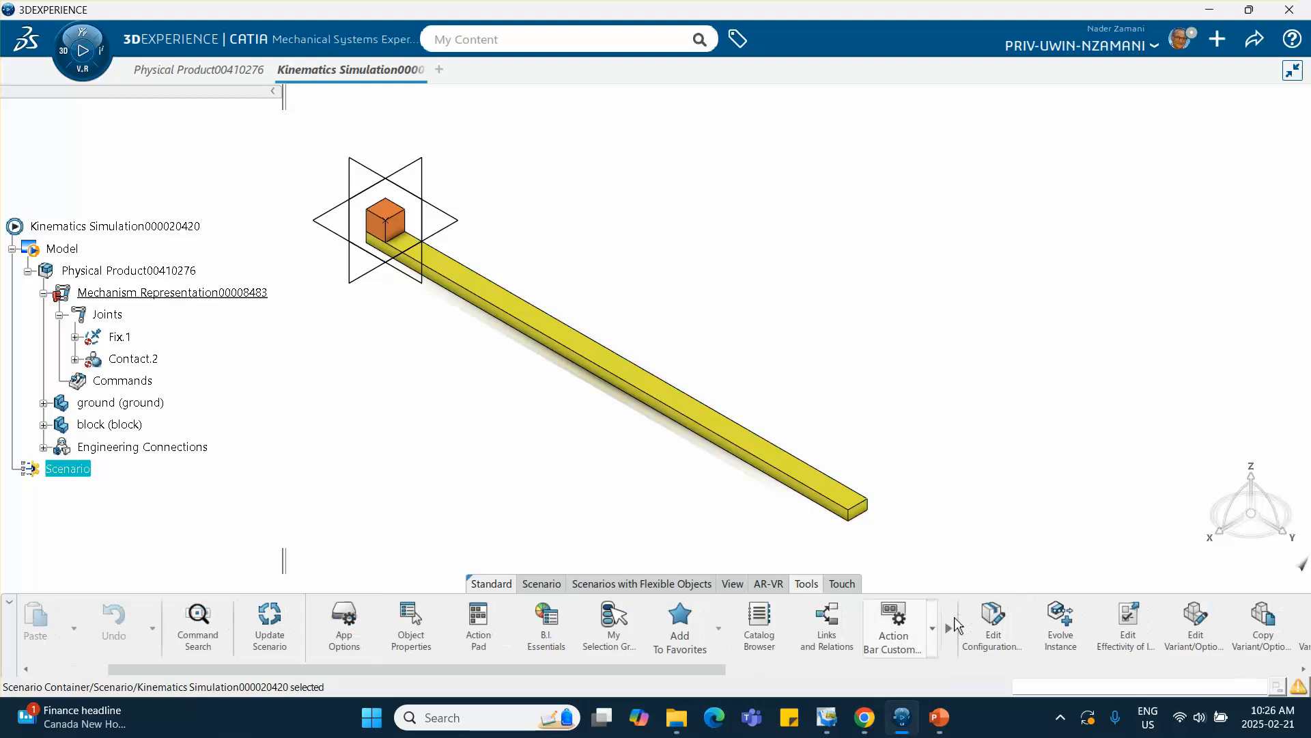
scroll(958, 623, down, 1)
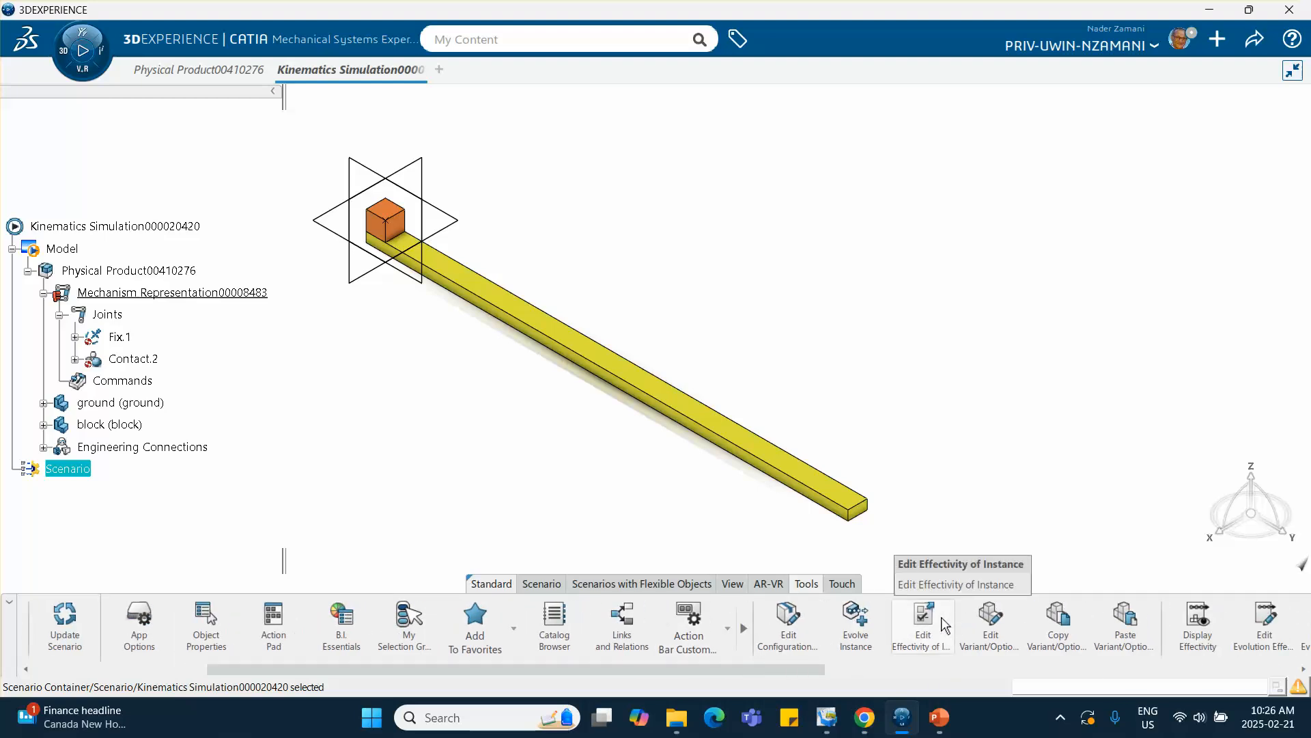
scroll(956, 623, down, 1)
click(542, 584)
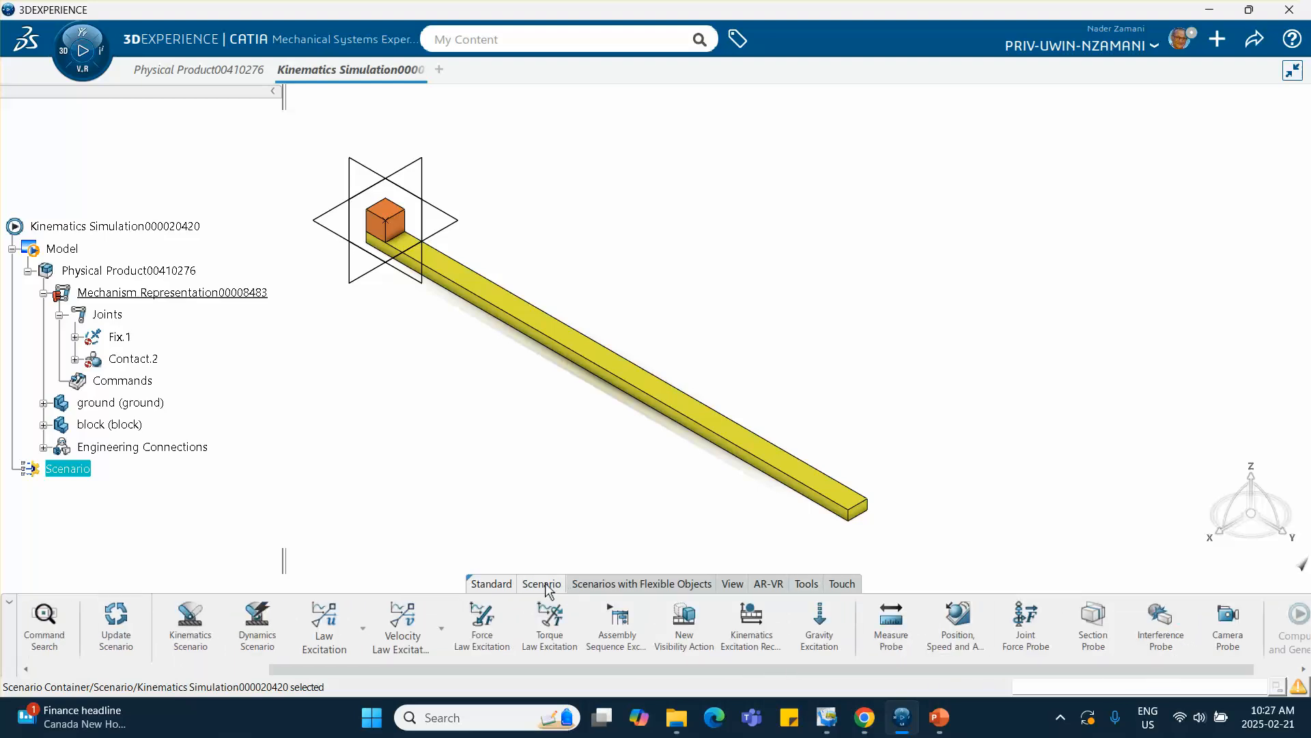
click(958, 625)
middle_drag(635, 440, 683, 372)
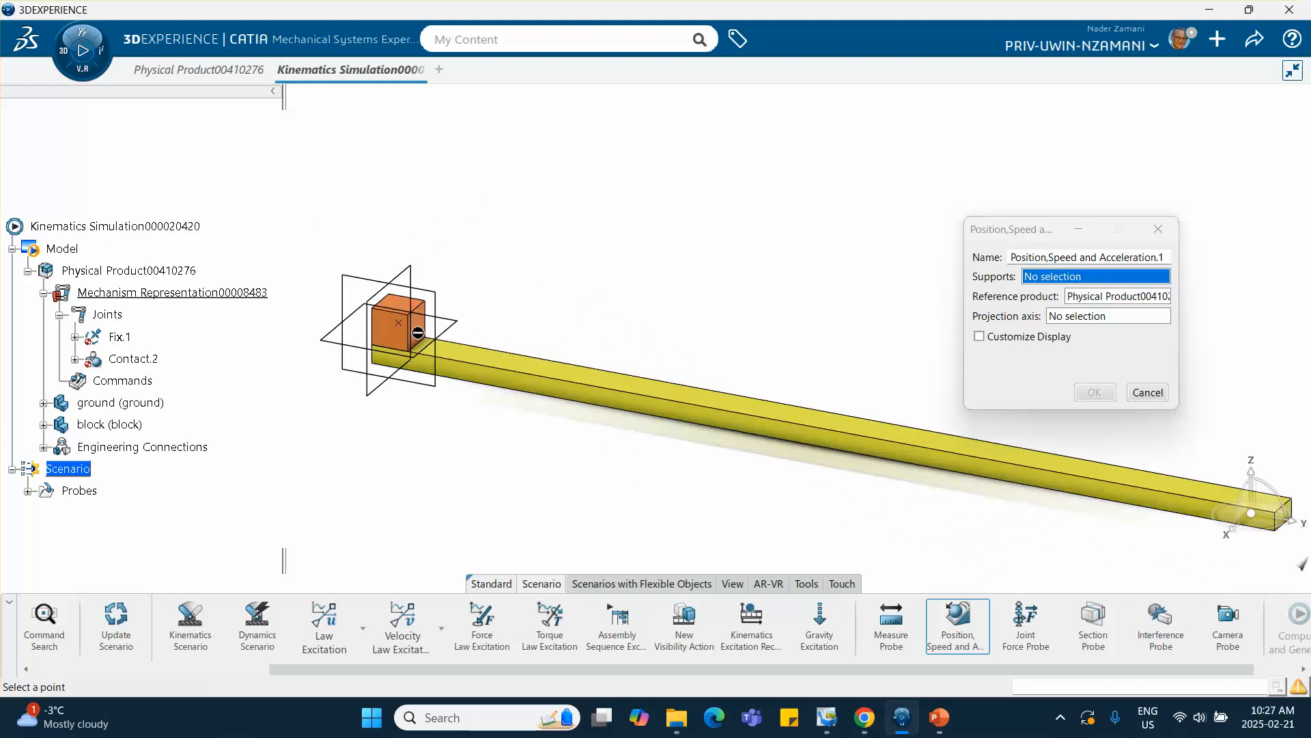
click(404, 325)
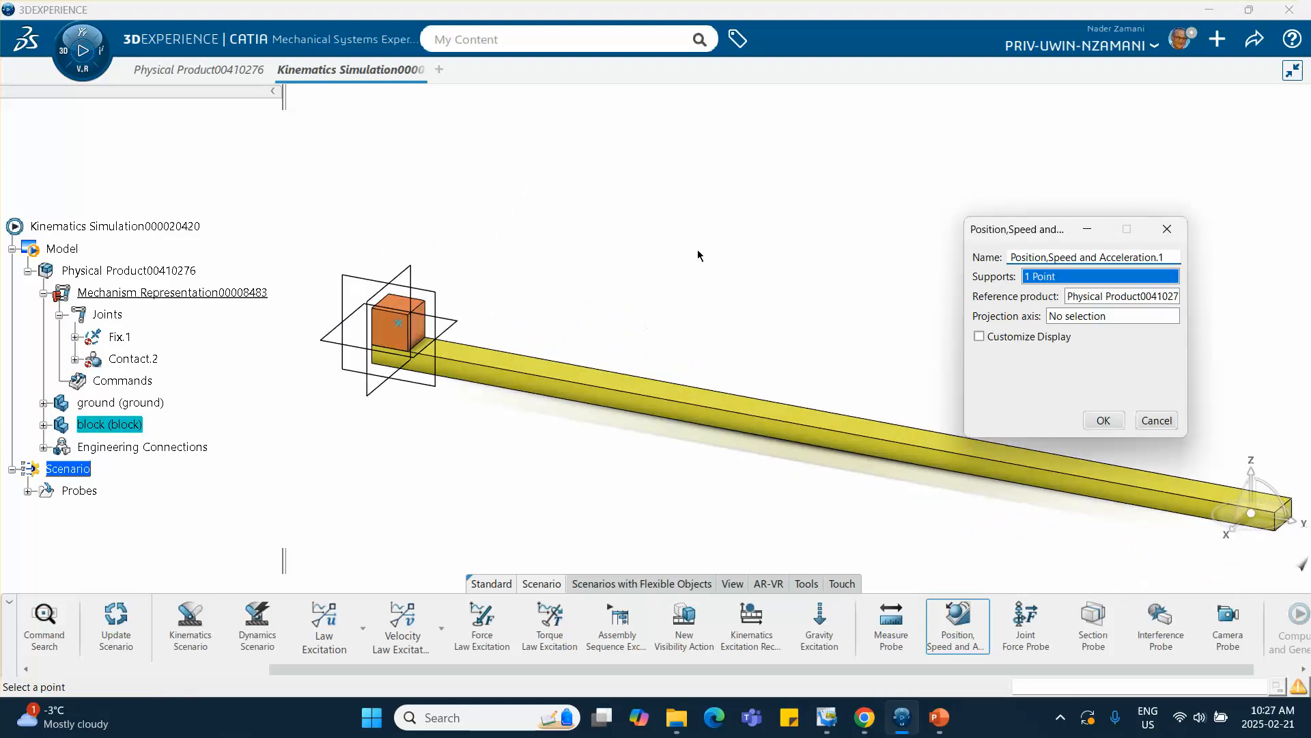
click(1105, 420)
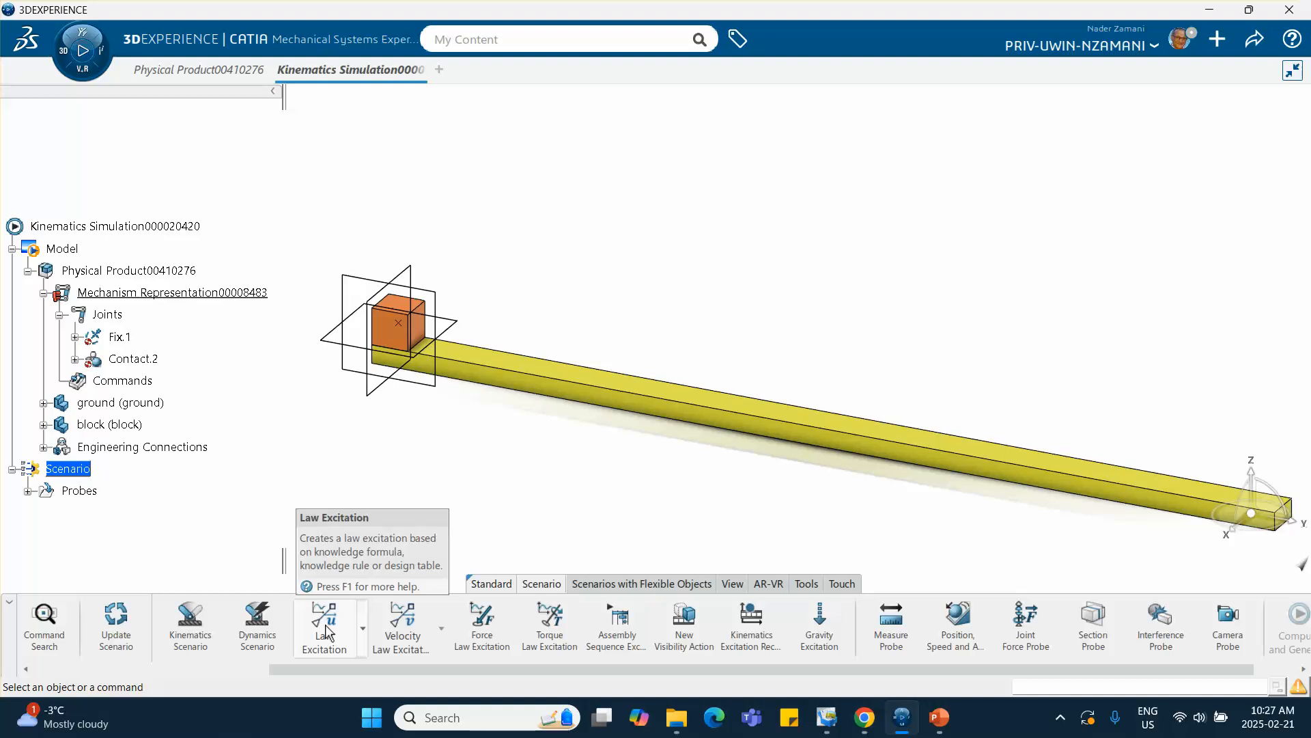
Step: Add a 1 N force law excitation on the block's center point, directed along the block's edge with reversed direction, and expand the scenario's excitations
click(486, 630)
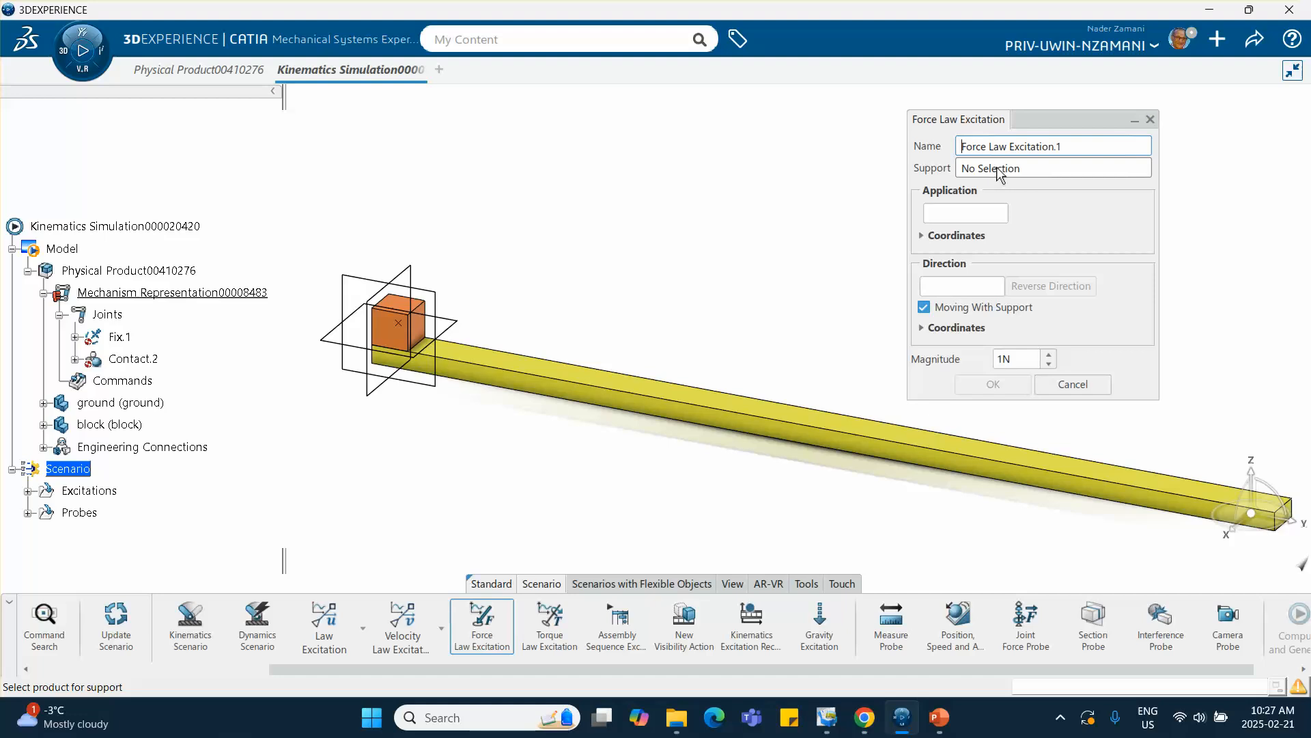
click(392, 336)
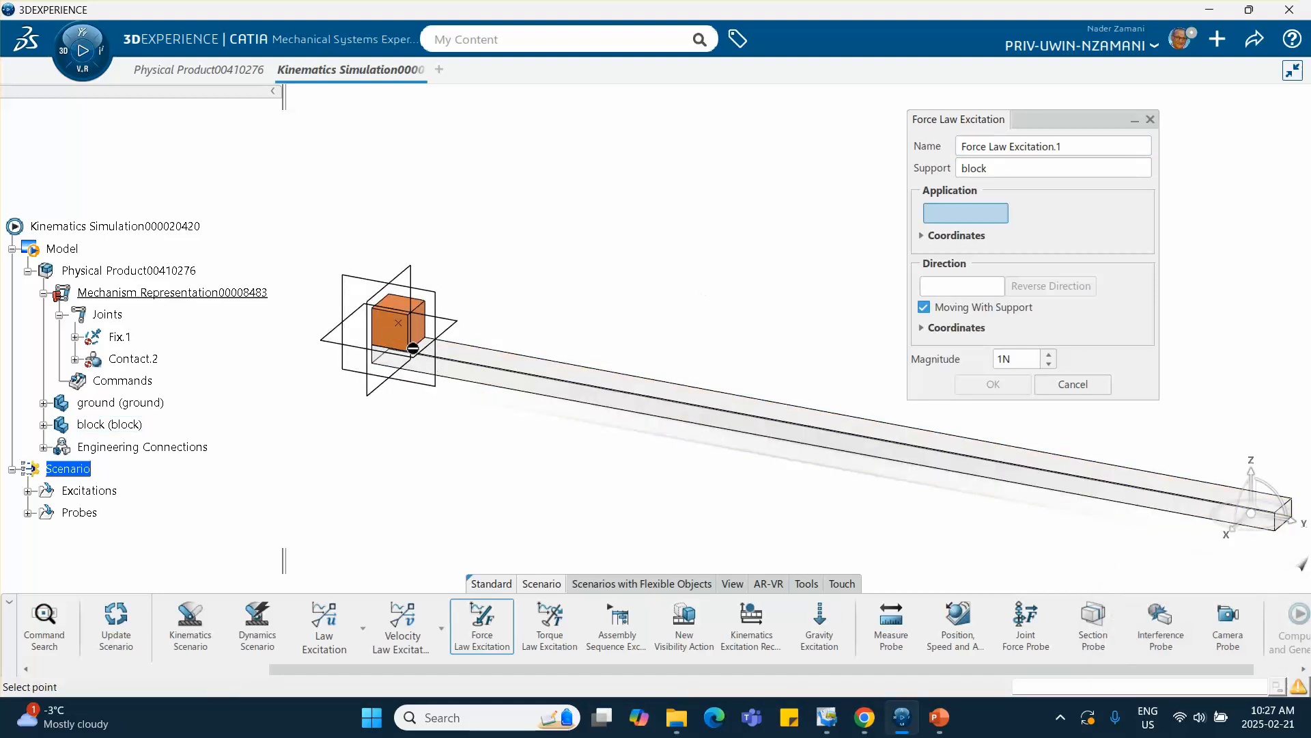
click(418, 331)
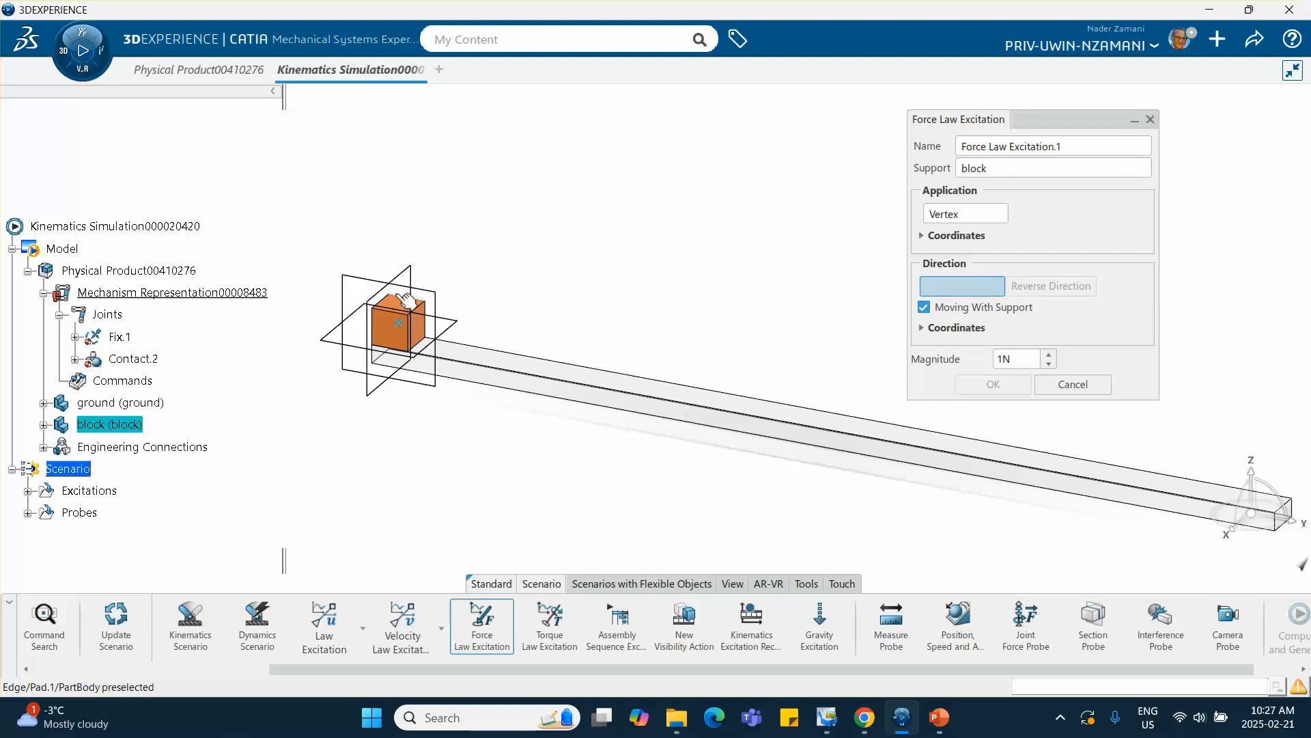
click(407, 299)
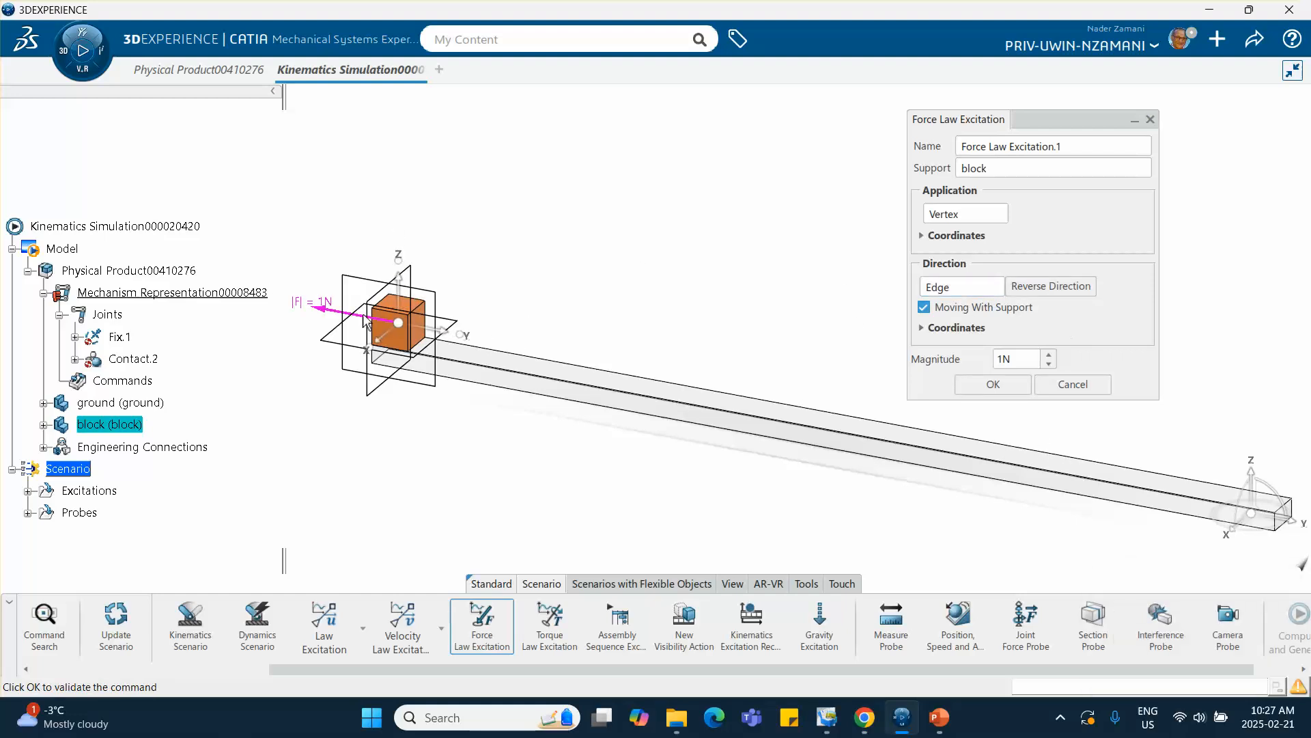
click(1041, 288)
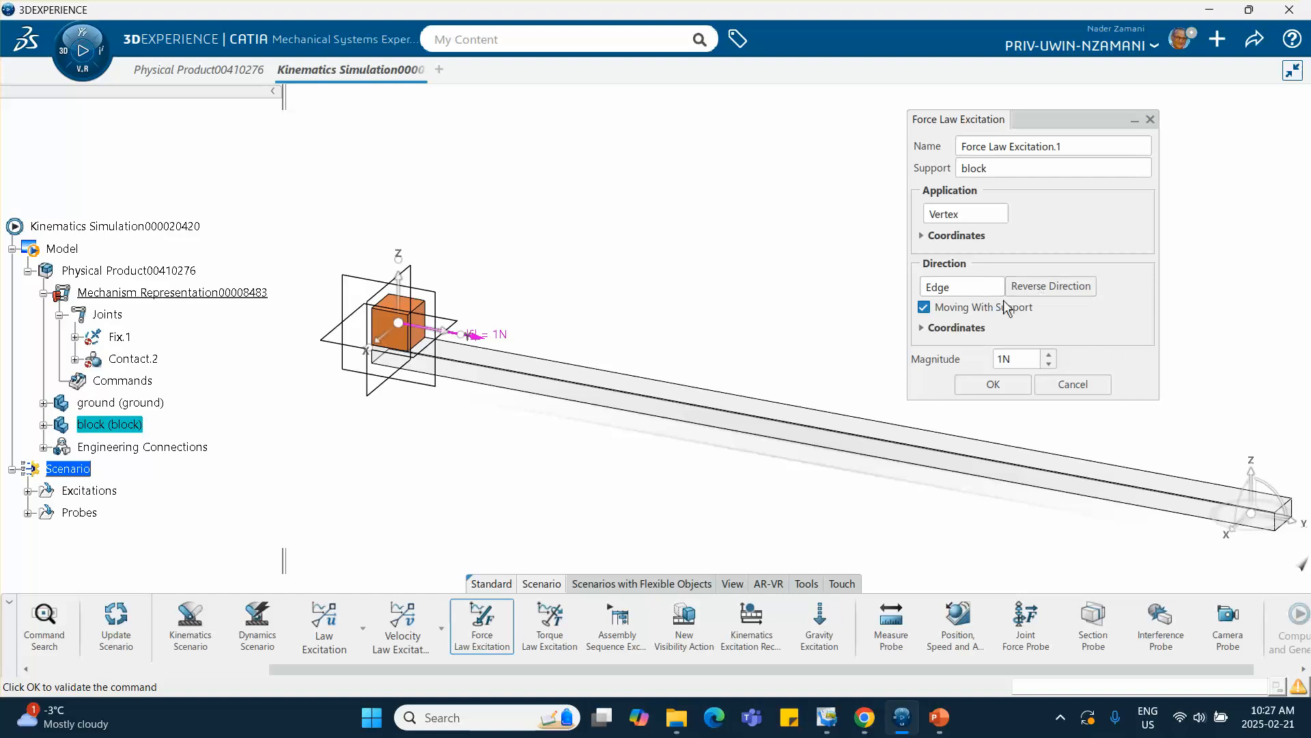
click(993, 383)
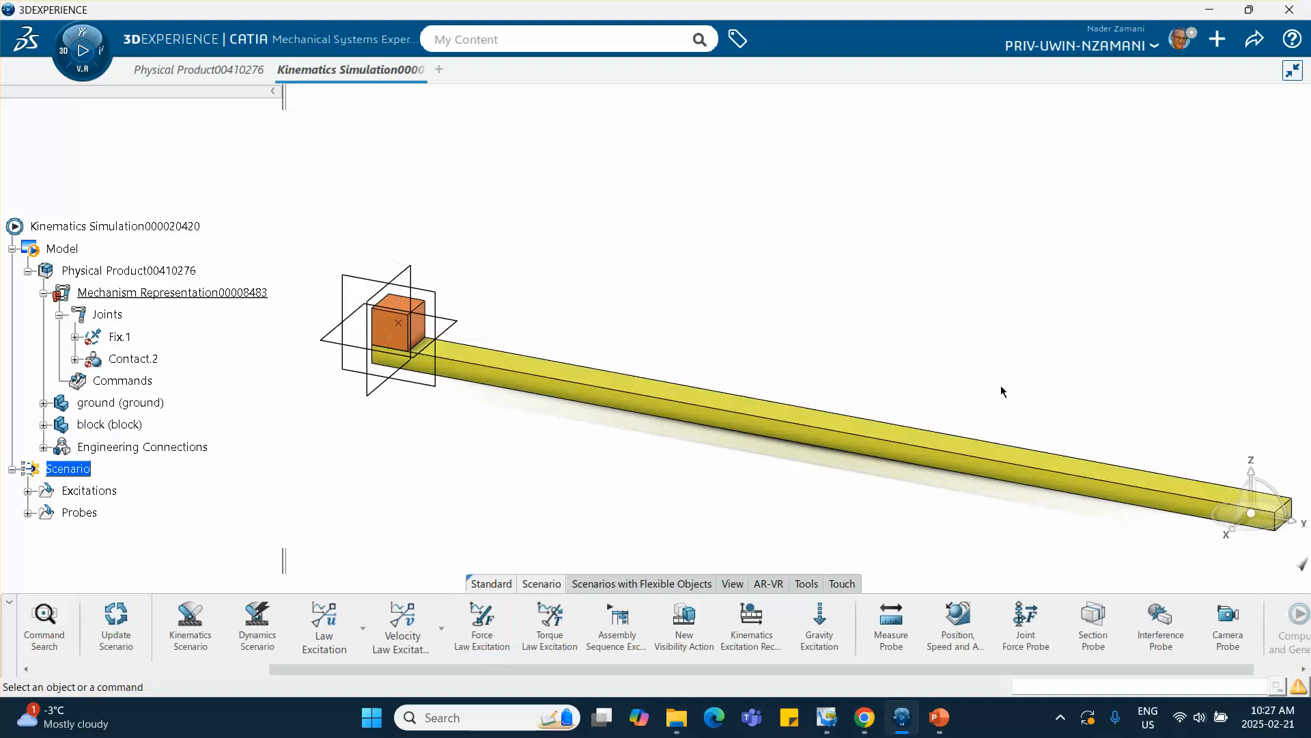
middle_drag(694, 457, 649, 389)
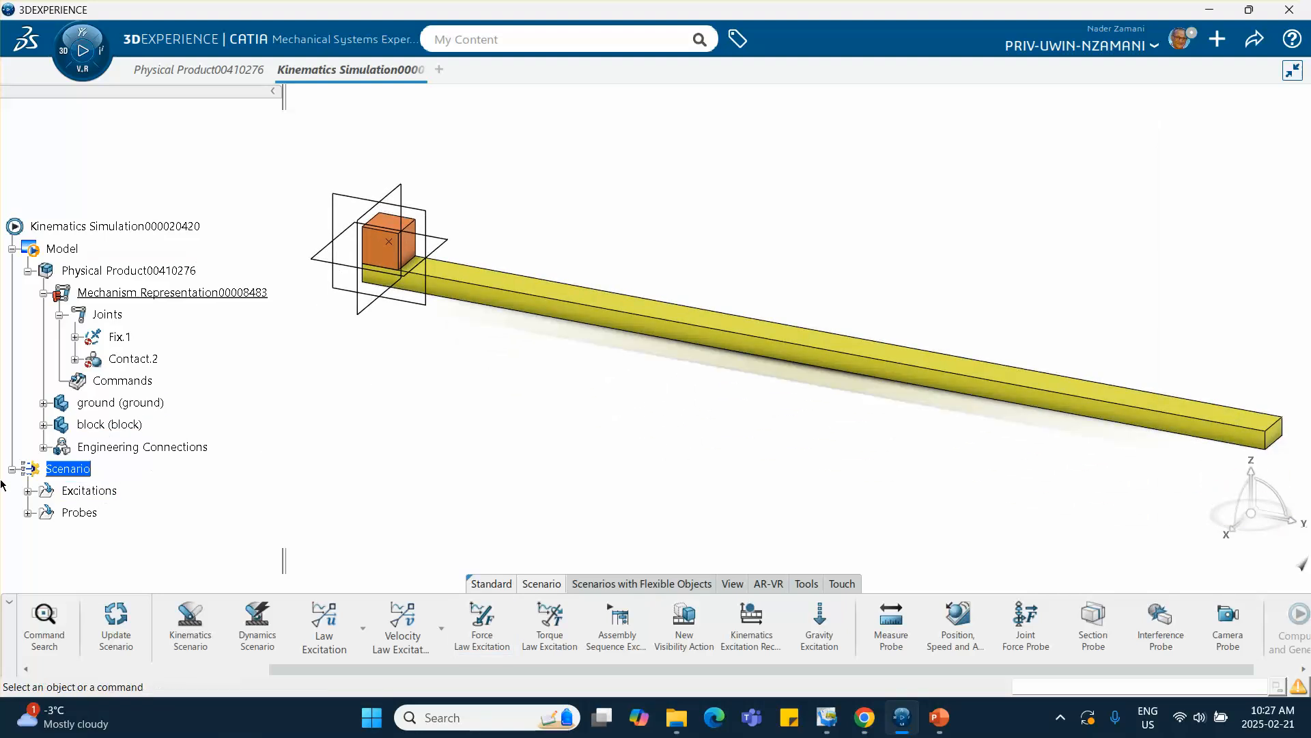
click(27, 491)
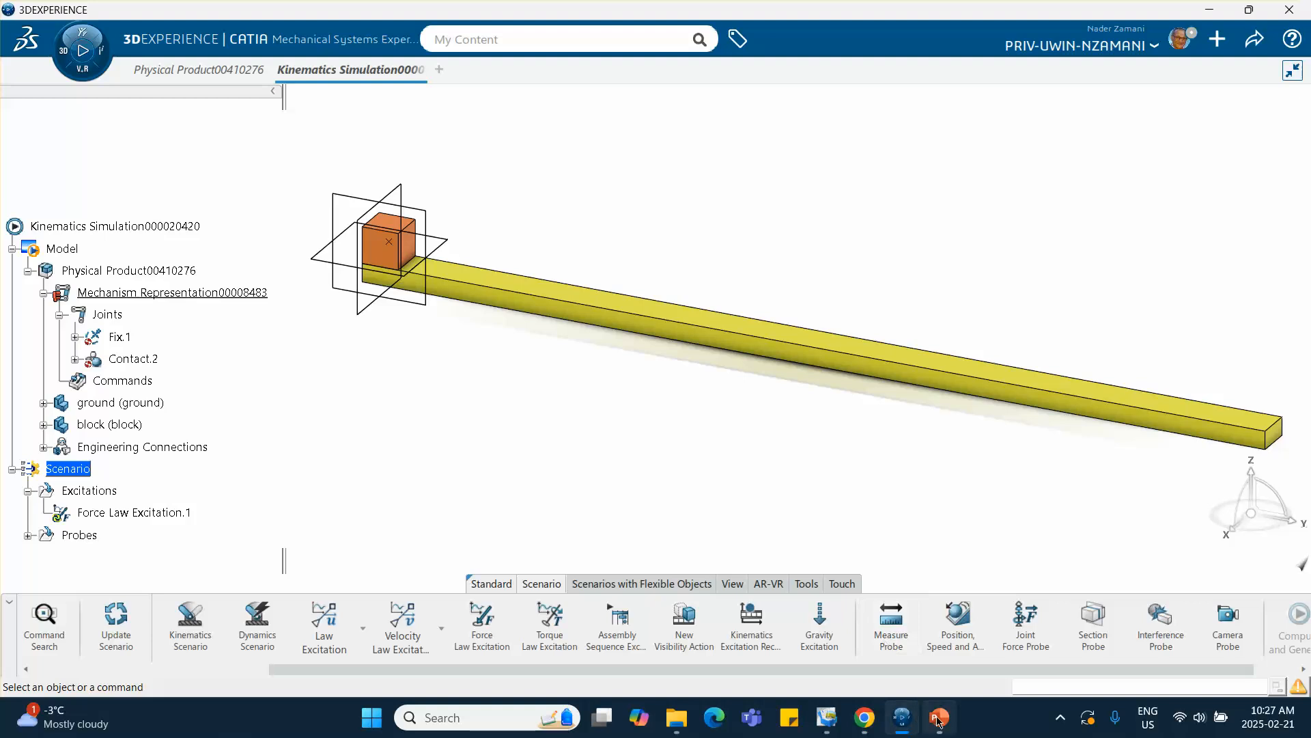
Step: Switch to the PowerPoint tutorial and view slide 6 on the Design Table command
mouse_move(939, 721)
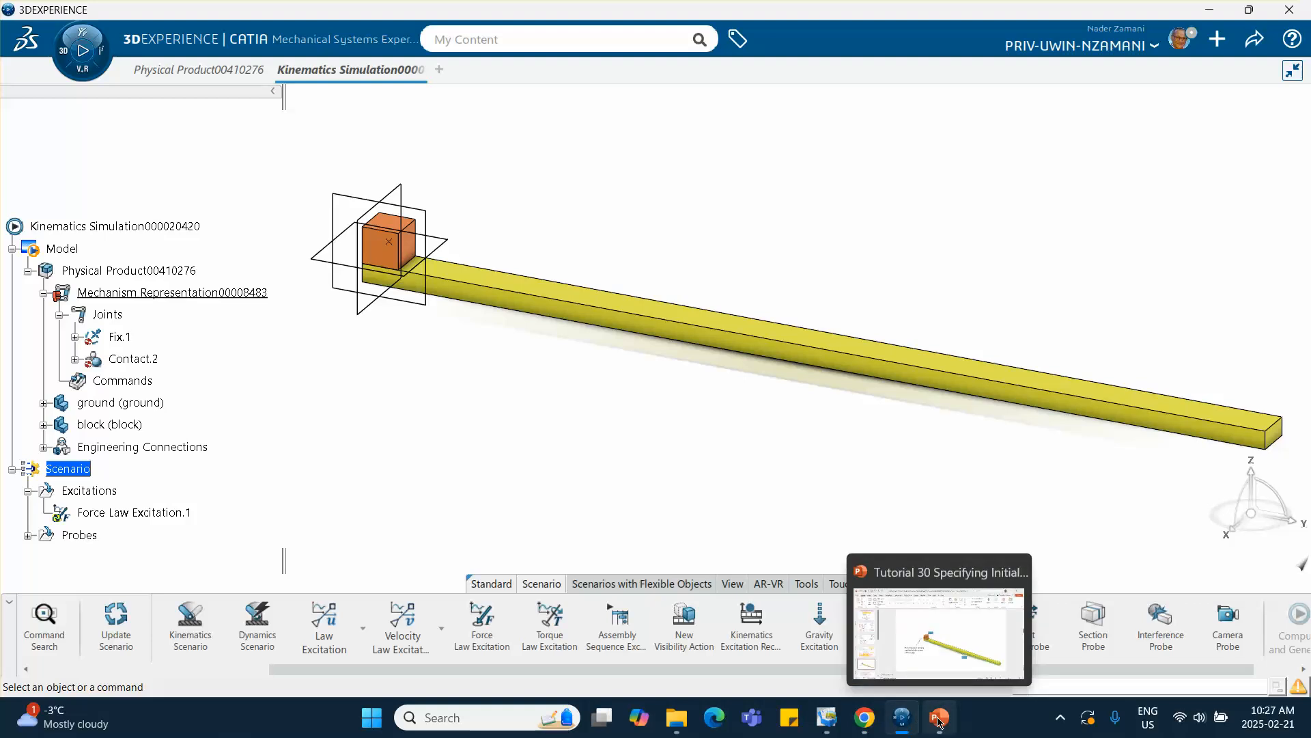
click(939, 721)
scroll(110, 508, down, 2)
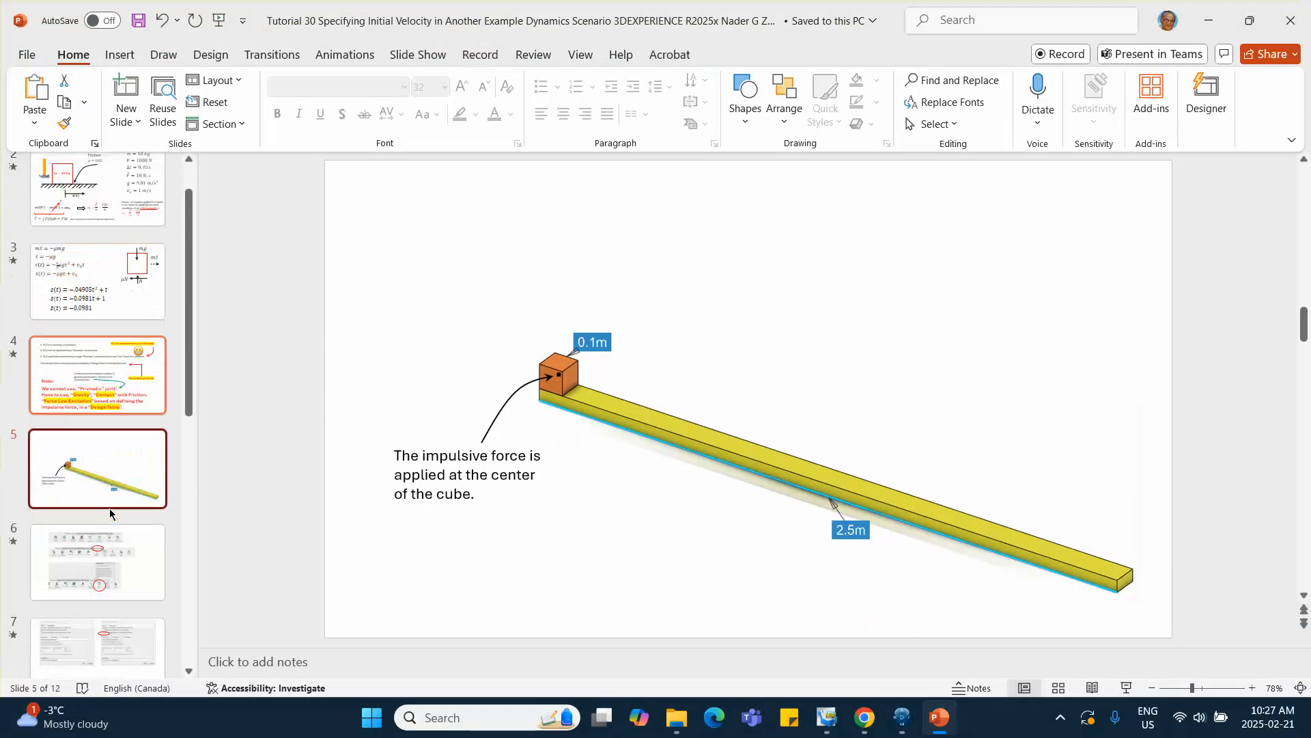
scroll(109, 508, down, 2)
click(112, 433)
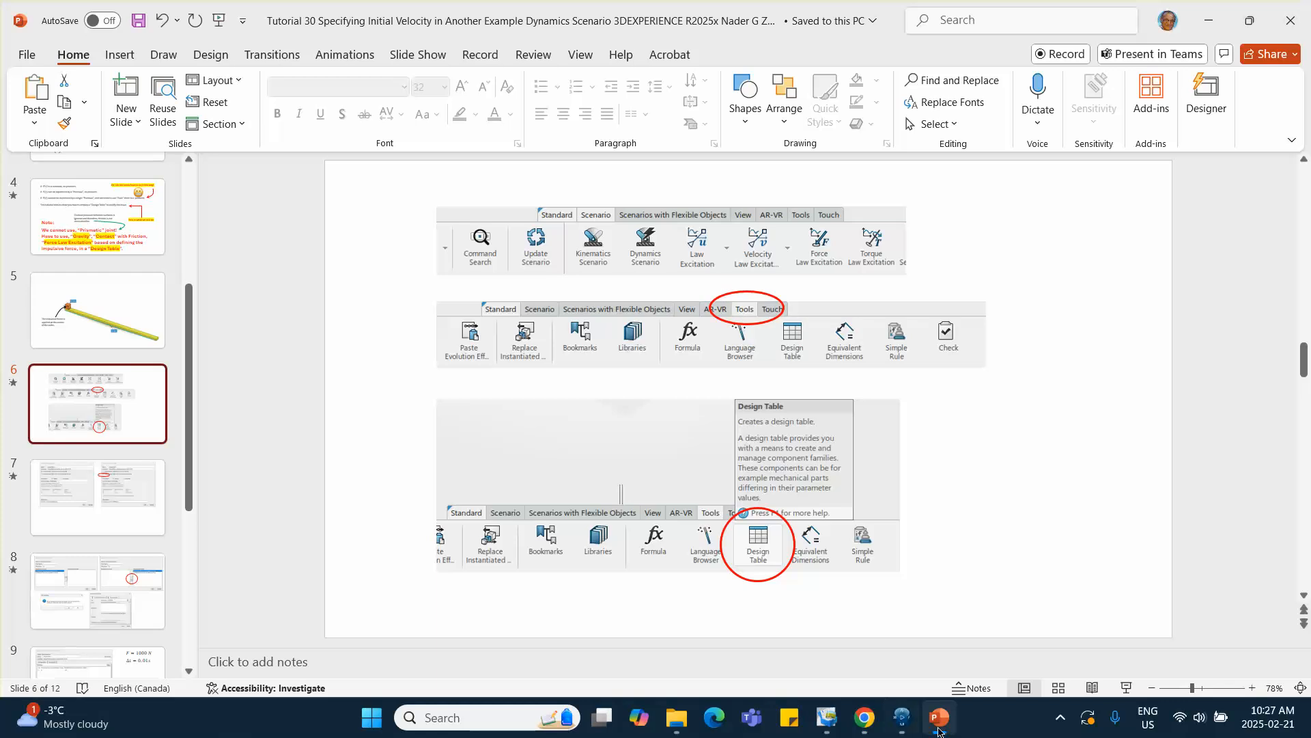
Step: Return to 3DEXPERIENCE and start a vertical design table from the current parameter values
click(901, 718)
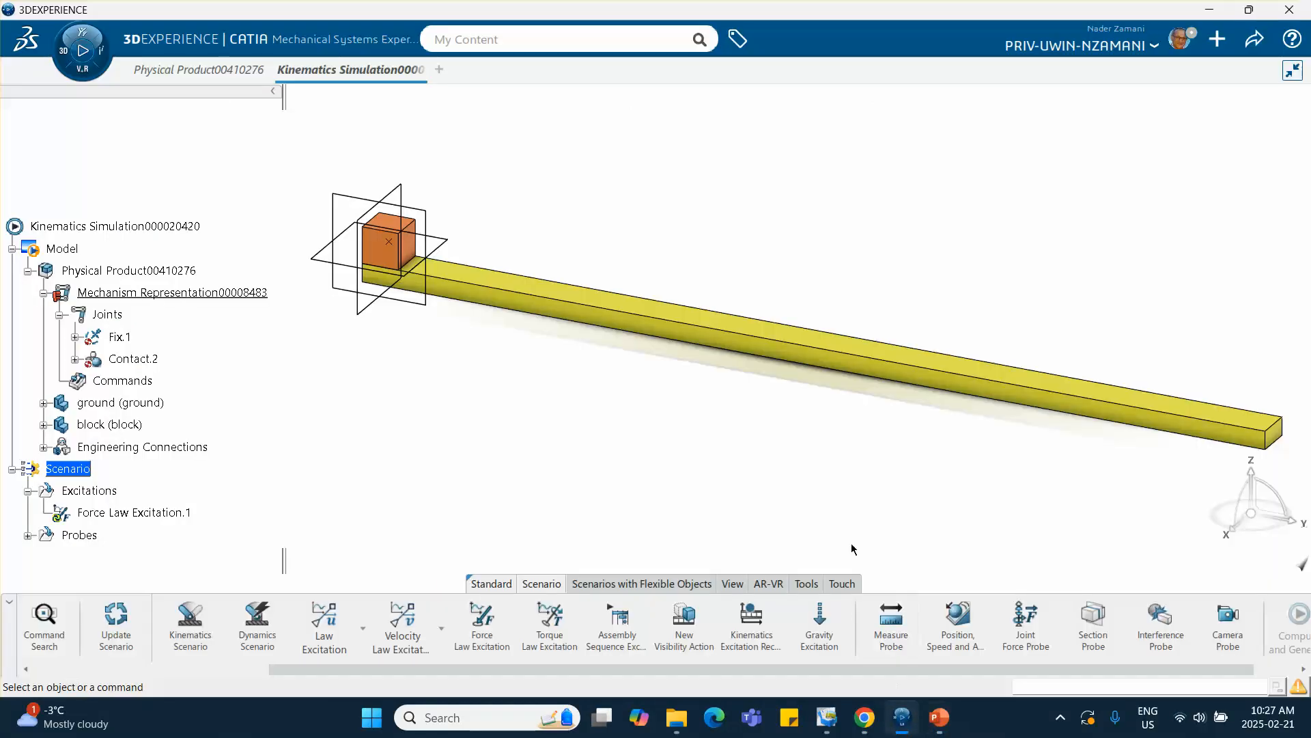
click(806, 583)
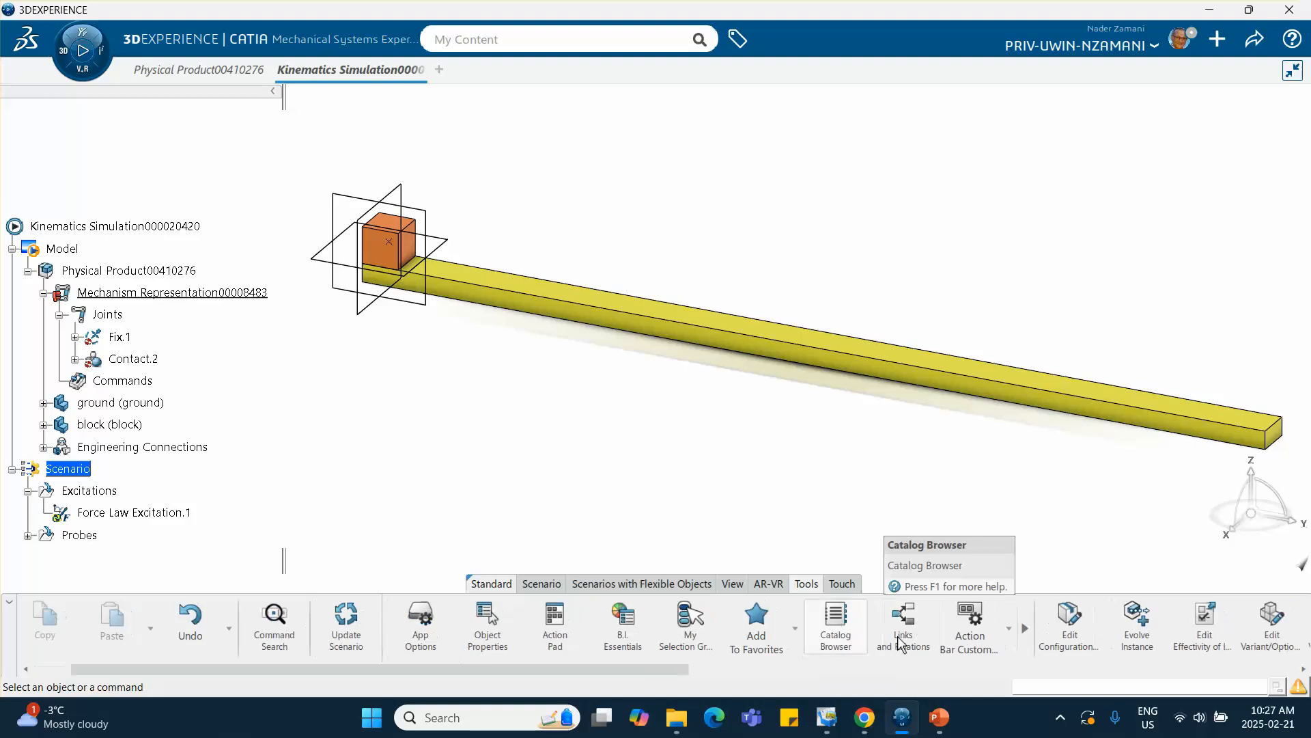
scroll(900, 642, down, 6)
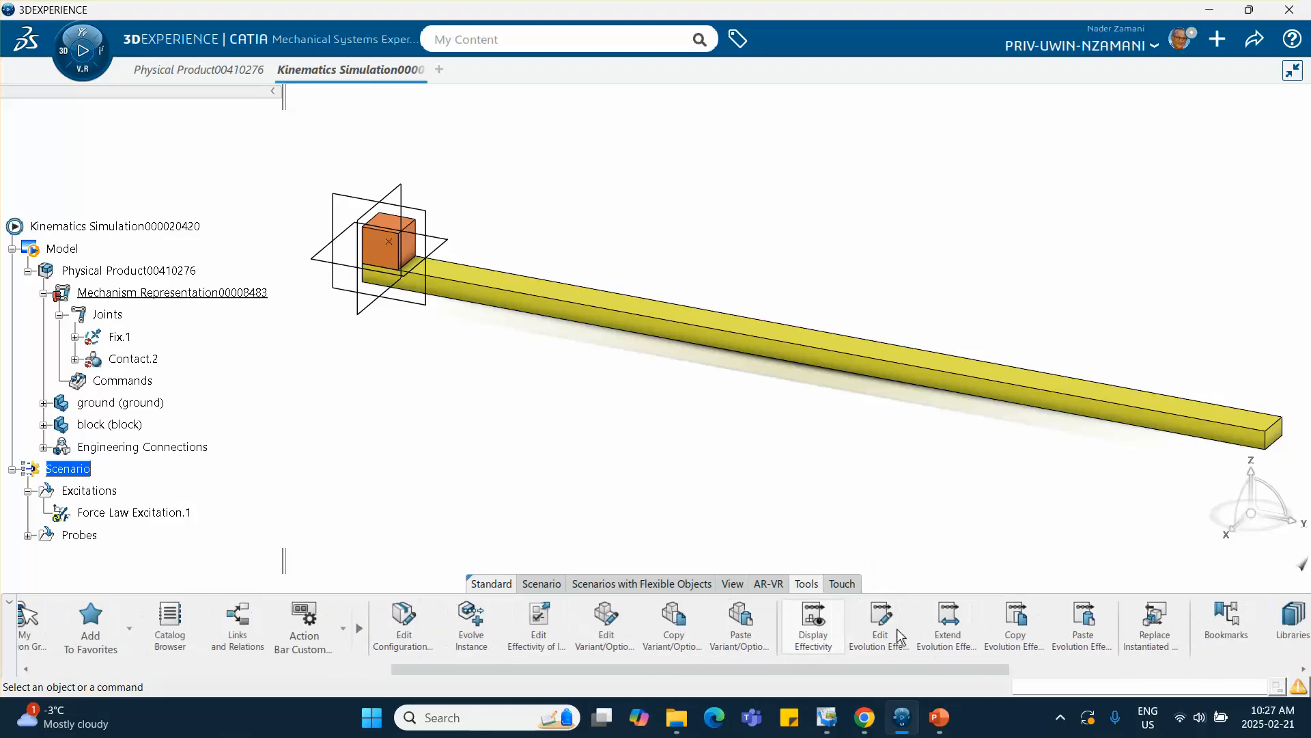
scroll(900, 638, down, 5)
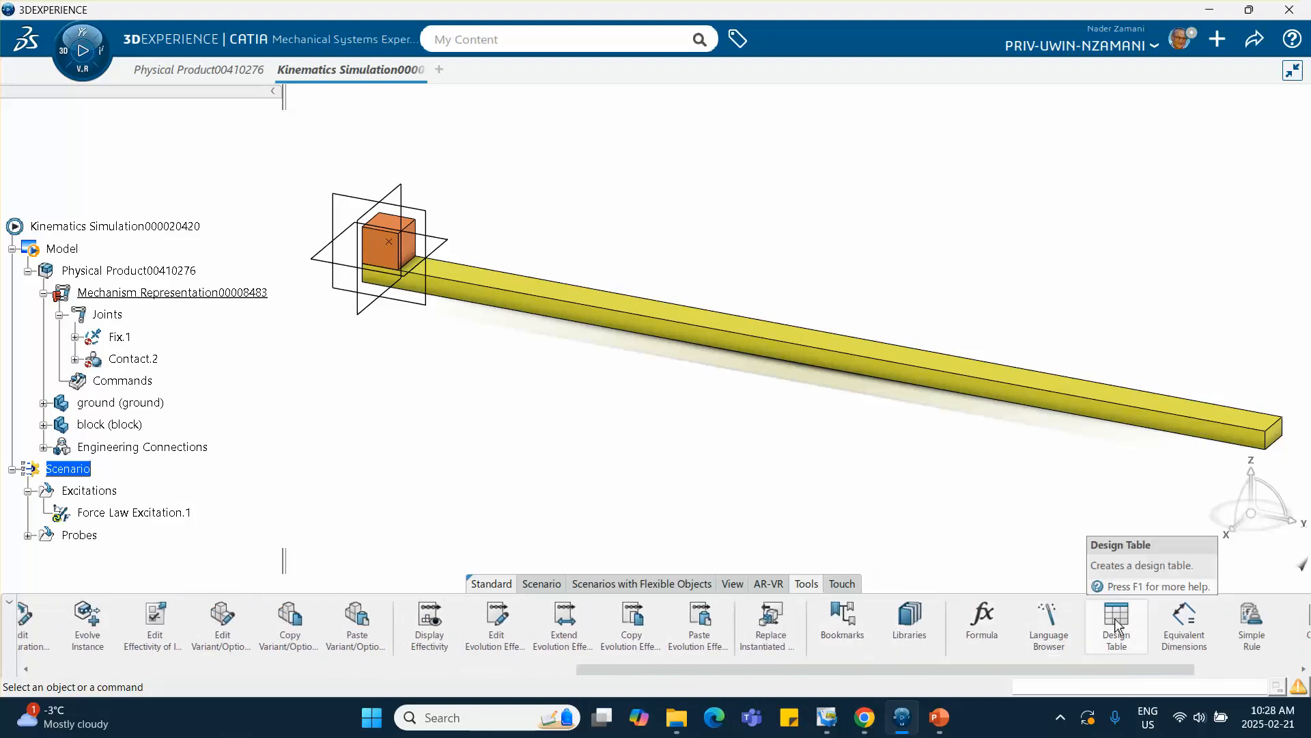
click(940, 718)
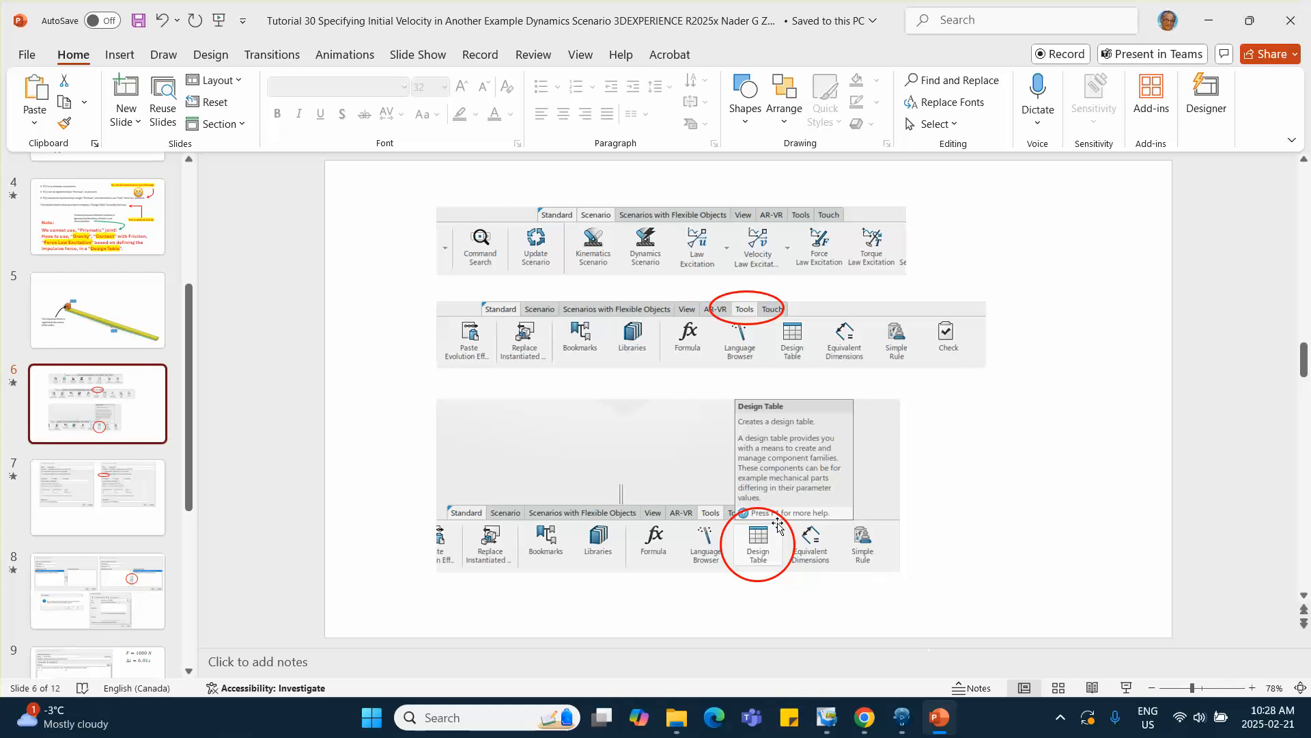
click(902, 717)
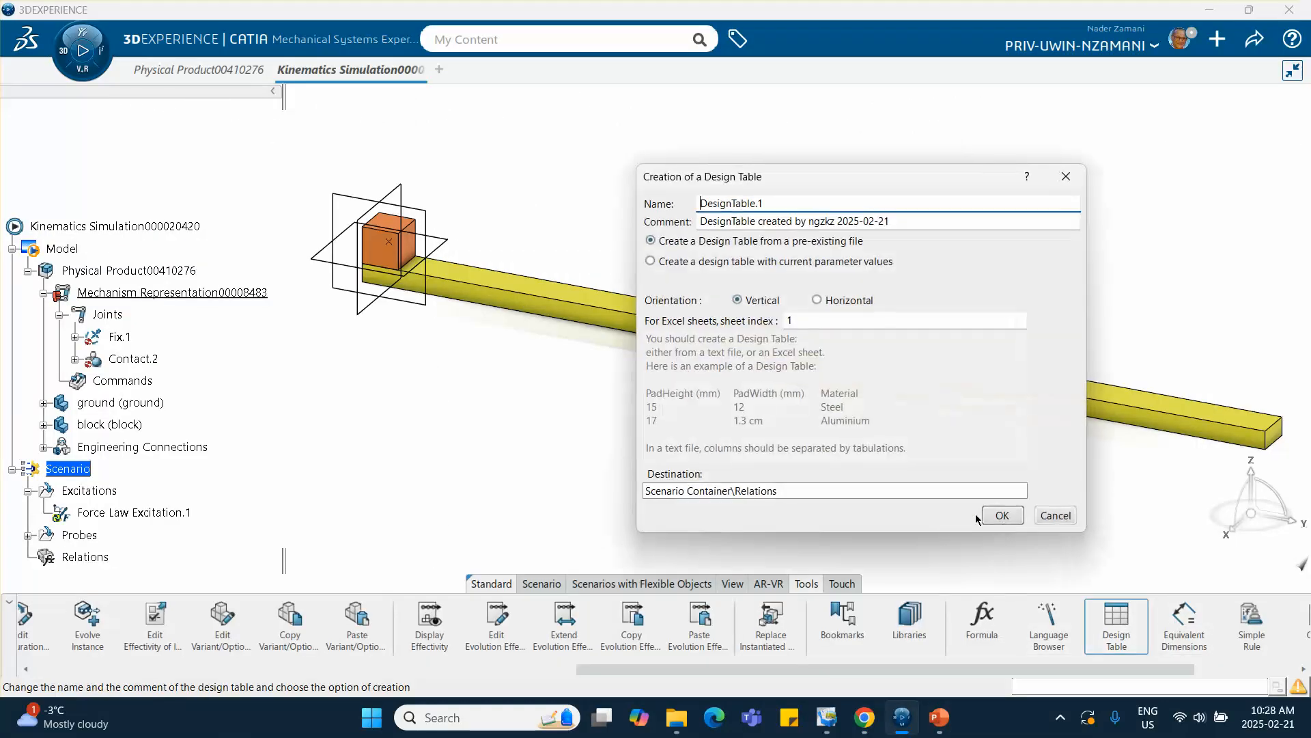
click(661, 261)
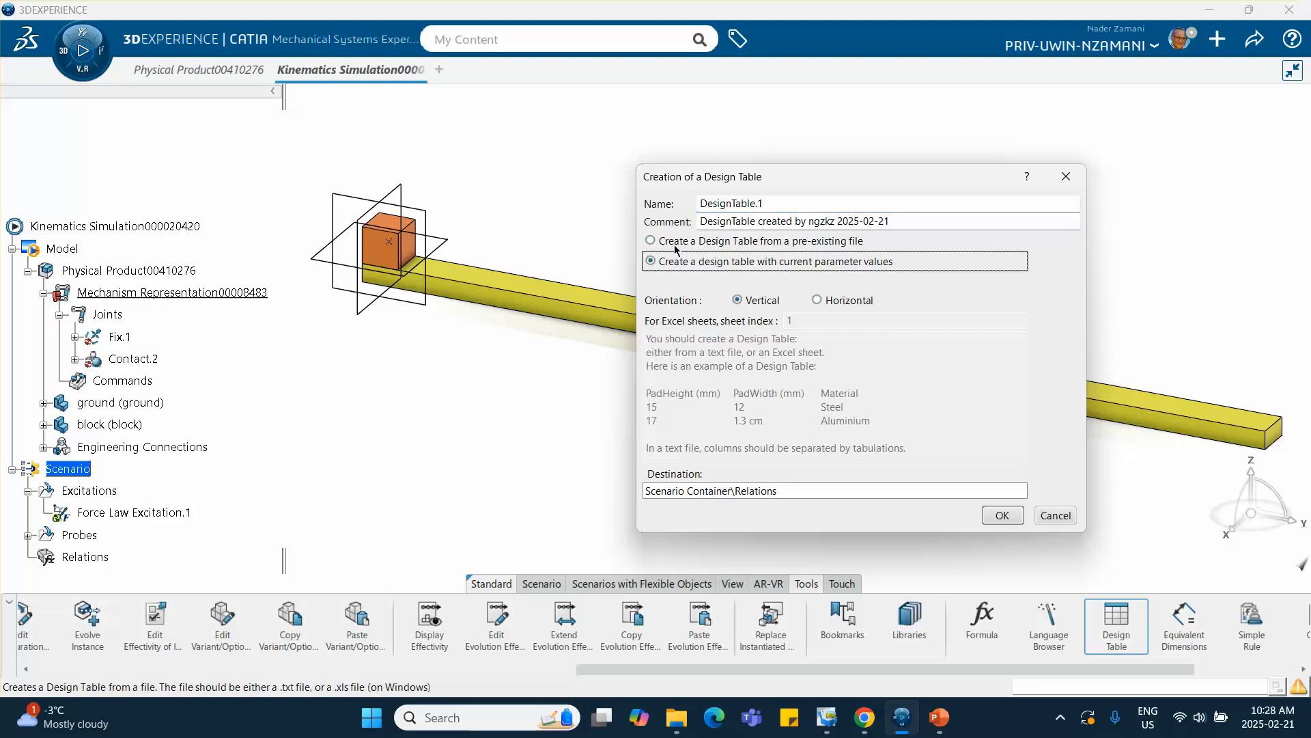
click(1002, 516)
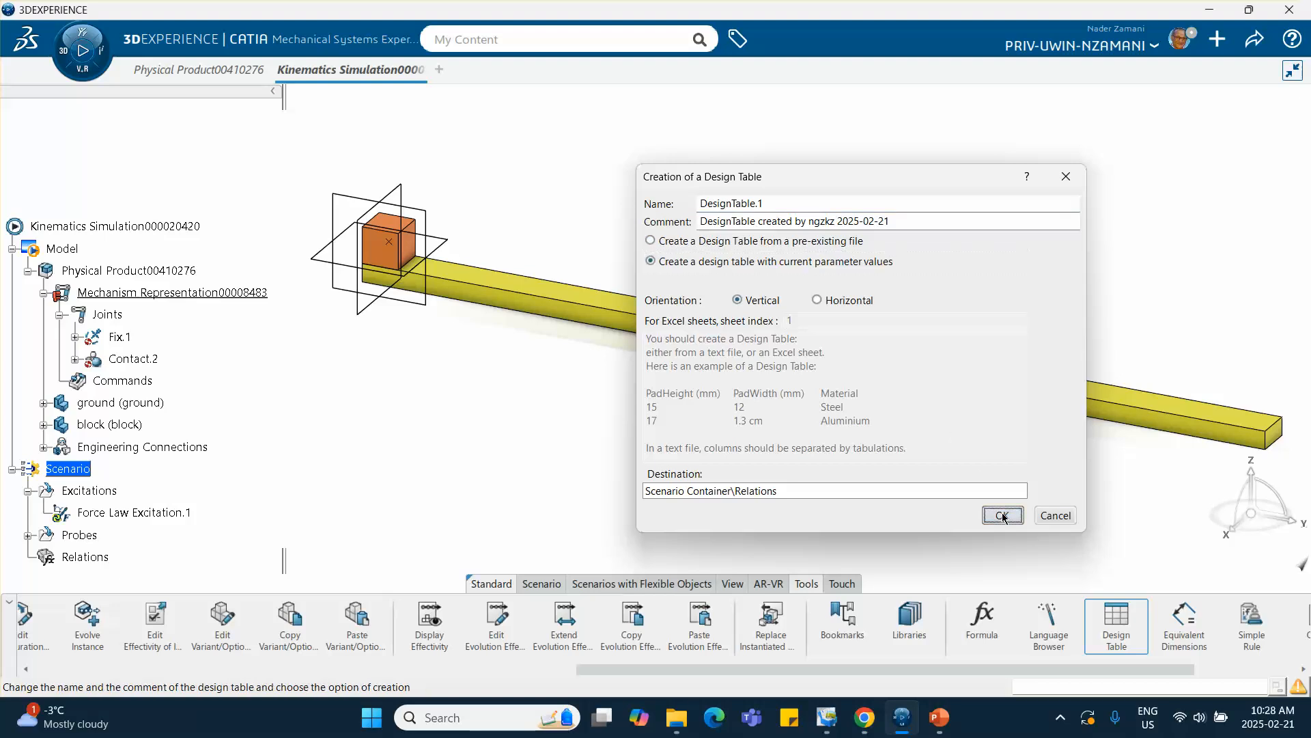
Step: Insert the force law excitation's Time and Force parameters into the design table and create it as an Excel sheet
click(625, 297)
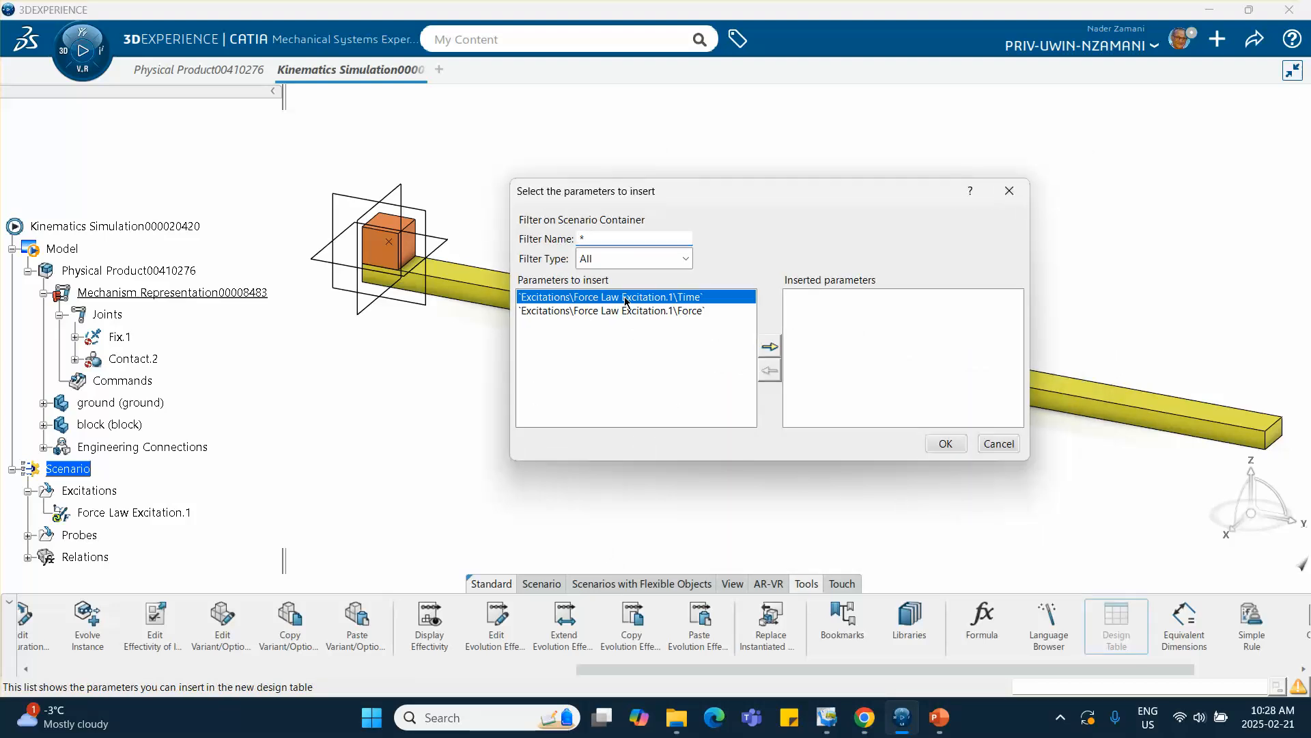
click(770, 346)
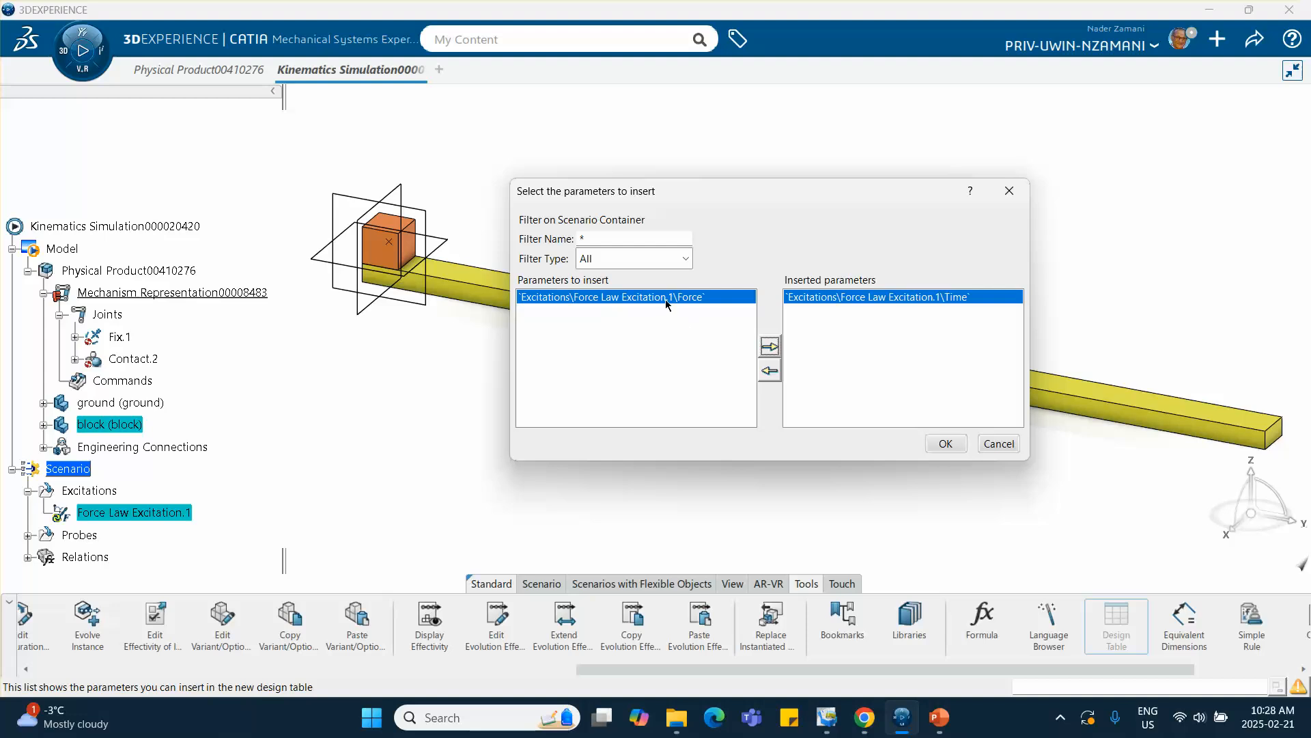
click(769, 346)
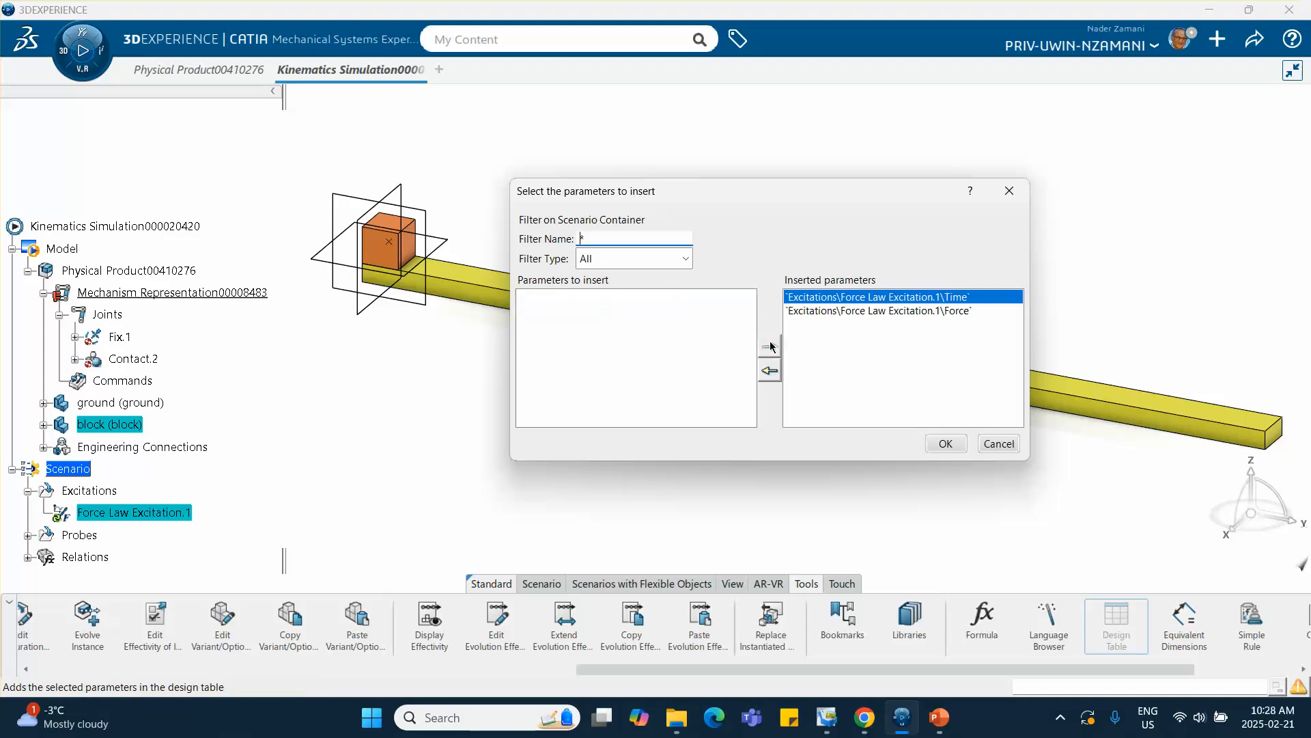
click(960, 448)
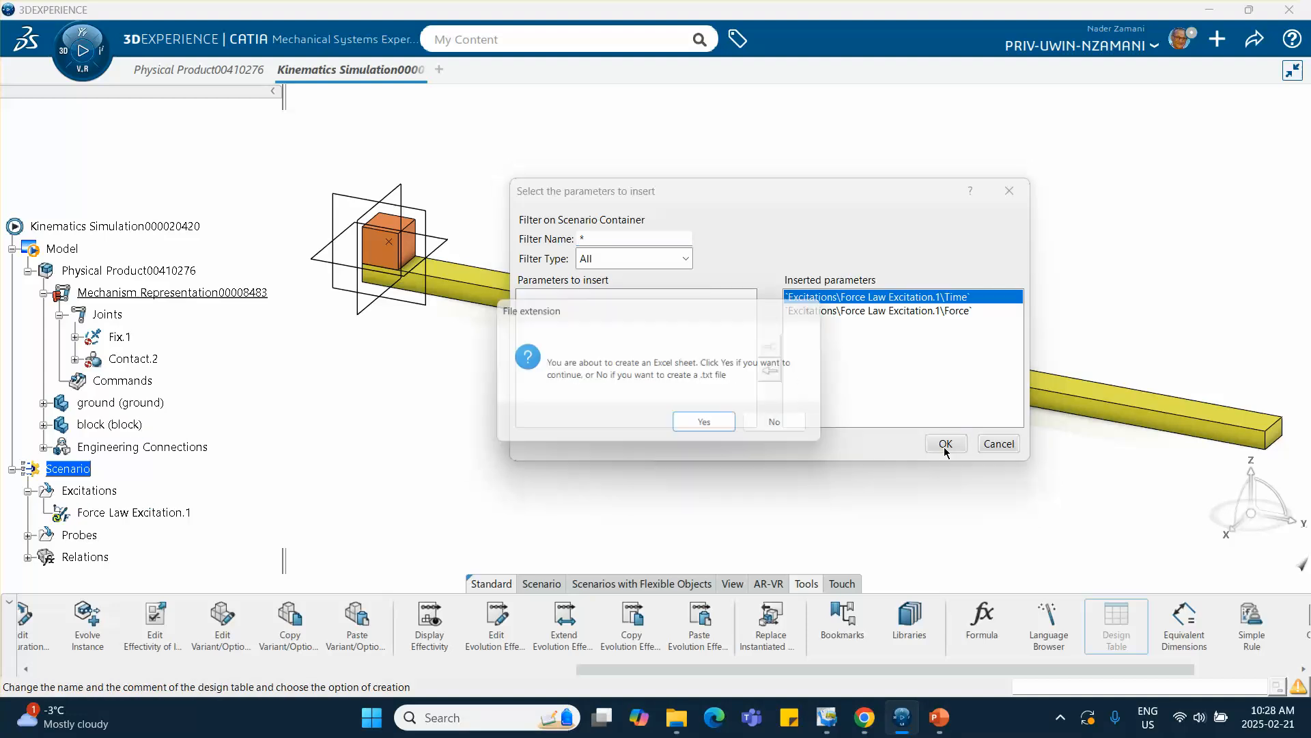
click(709, 428)
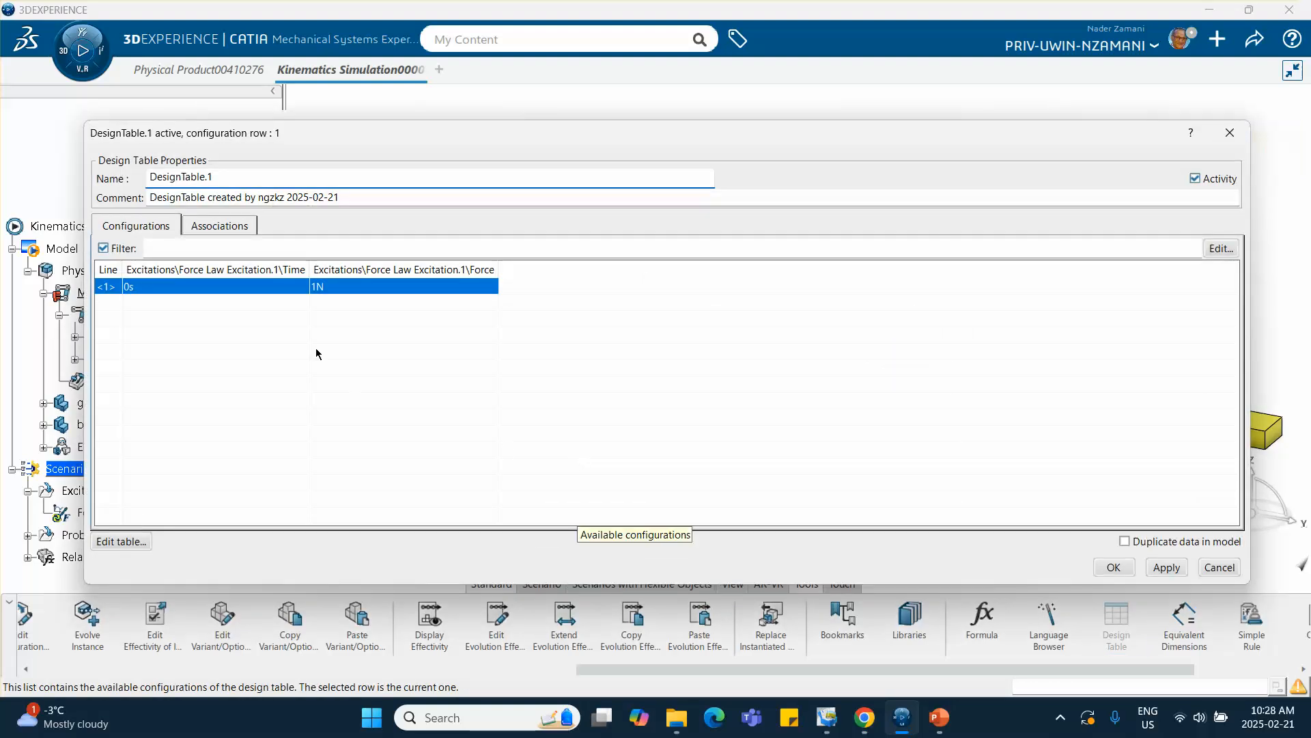
Step: Open the design table's Excel sheet and consult slide 9 in PowerPoint for the impulsive force's time and force values
click(118, 544)
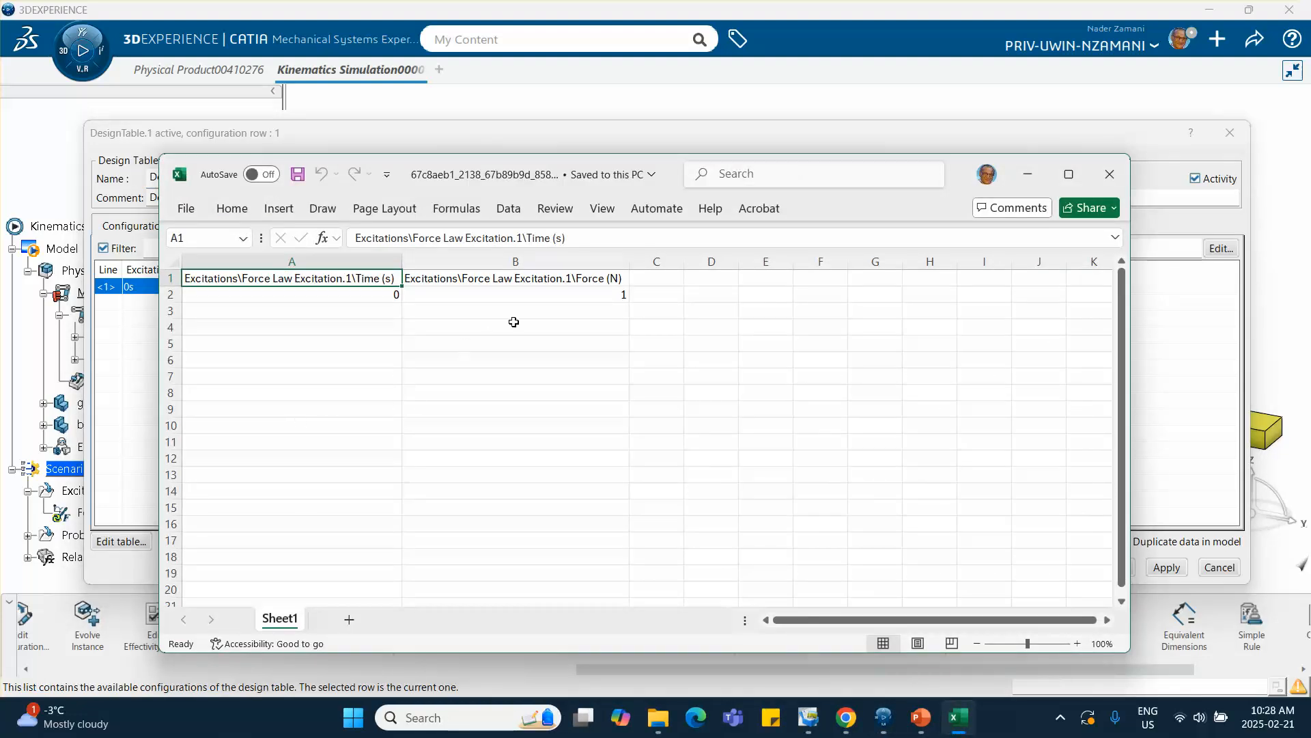
click(919, 719)
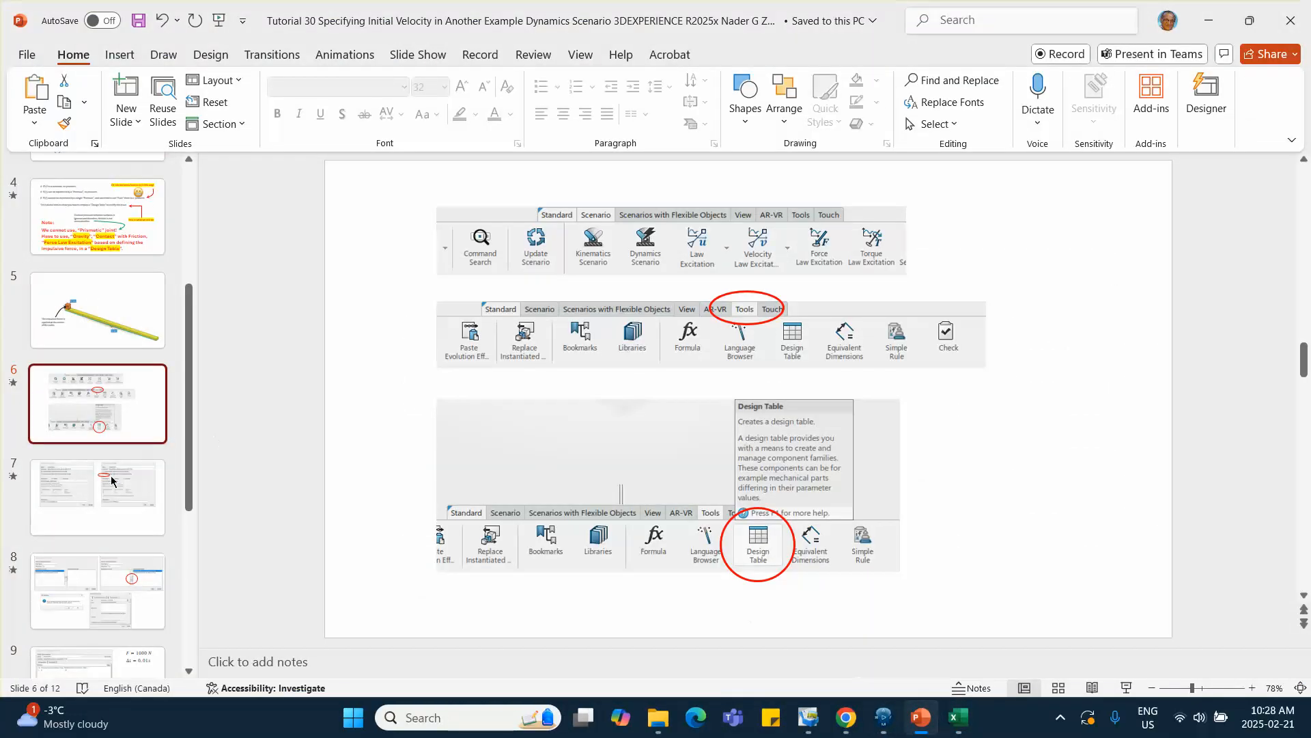
scroll(116, 546, down, 3)
click(108, 513)
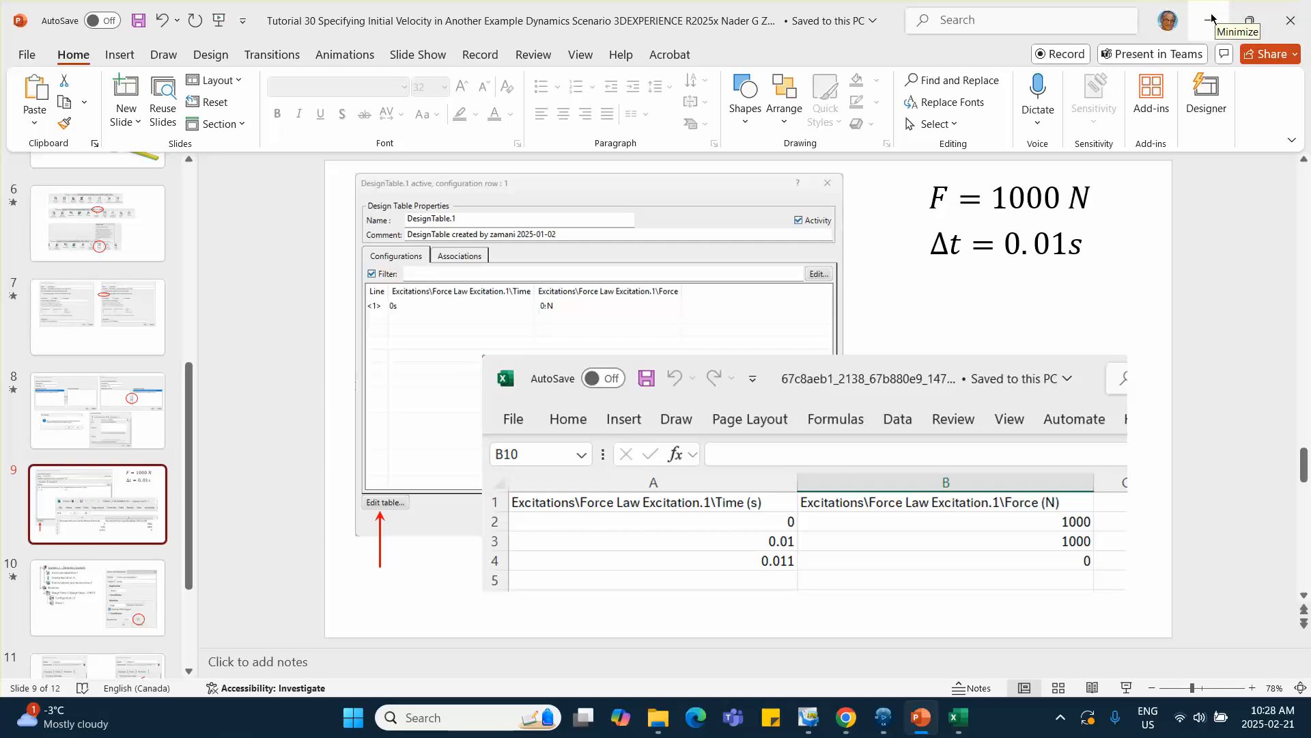
click(883, 717)
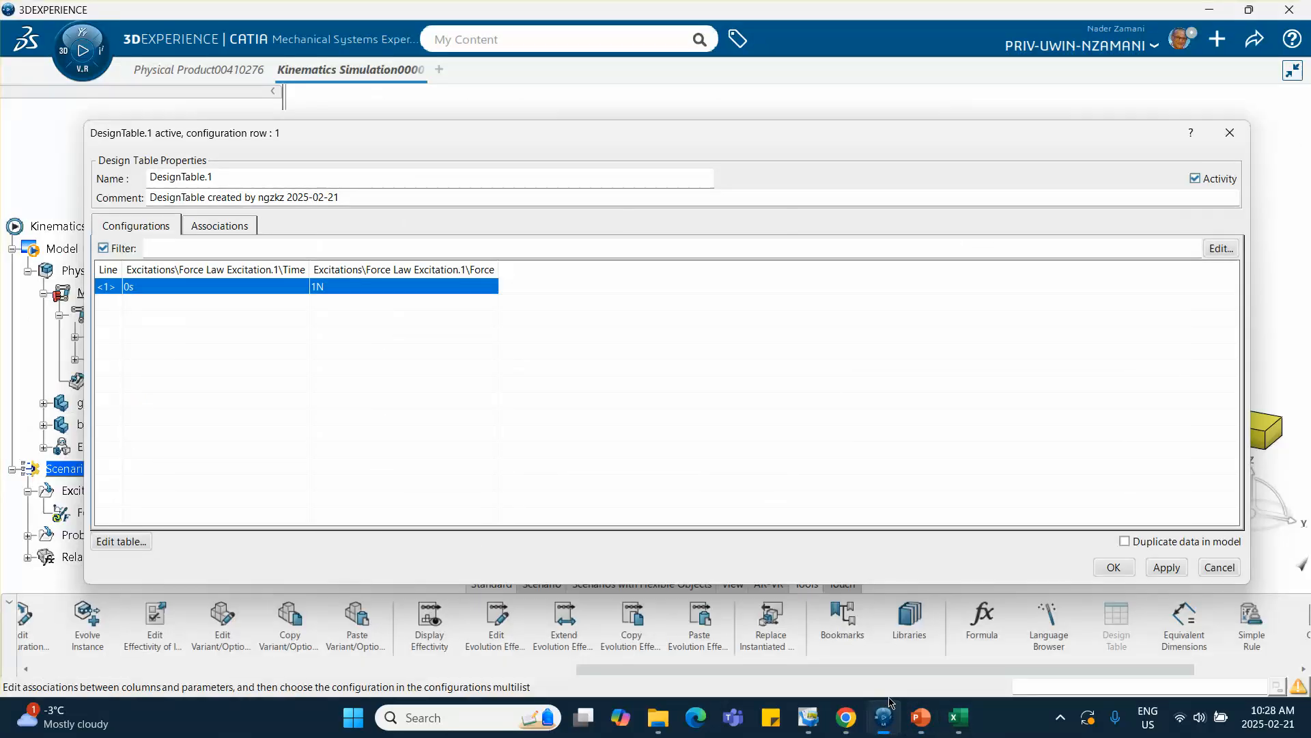
Step: Open the design table's Excel sheet, set the force at 0 s to 1000 N, and add a row with 0.01 s and 1000 N
click(112, 541)
click(564, 293)
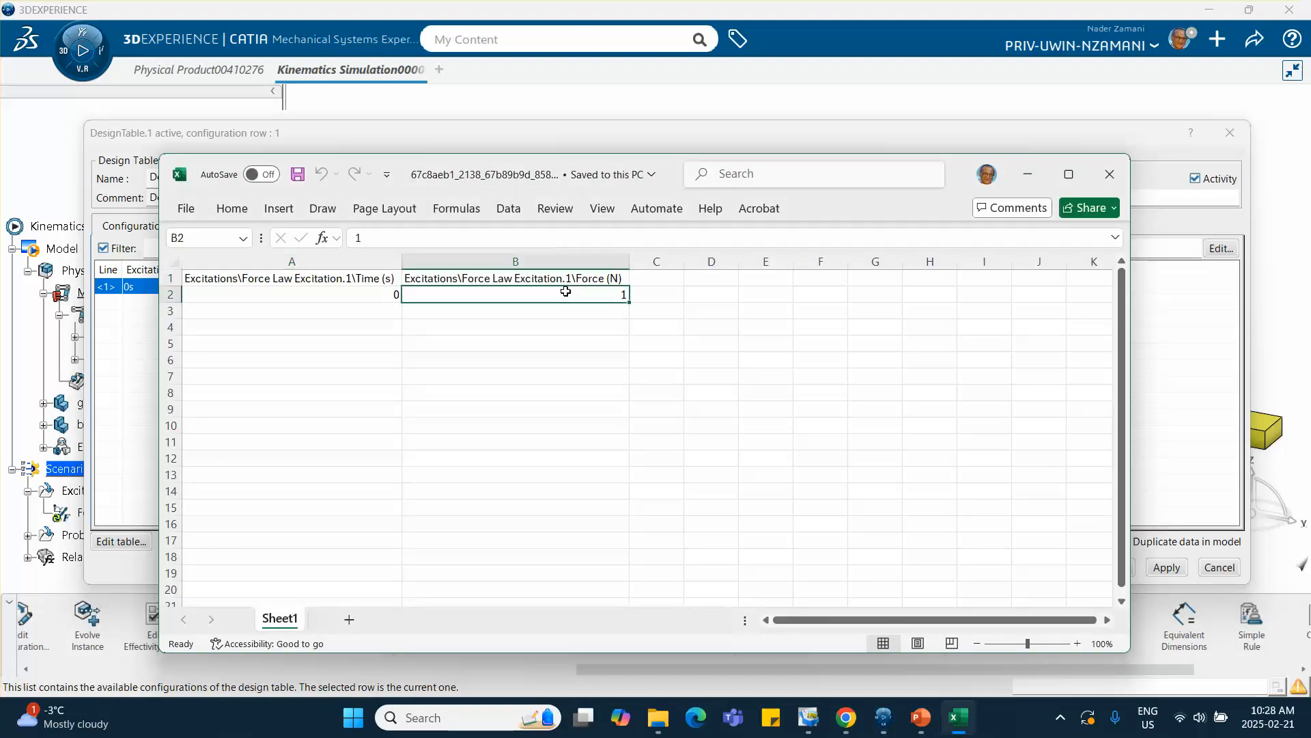
text(1000)
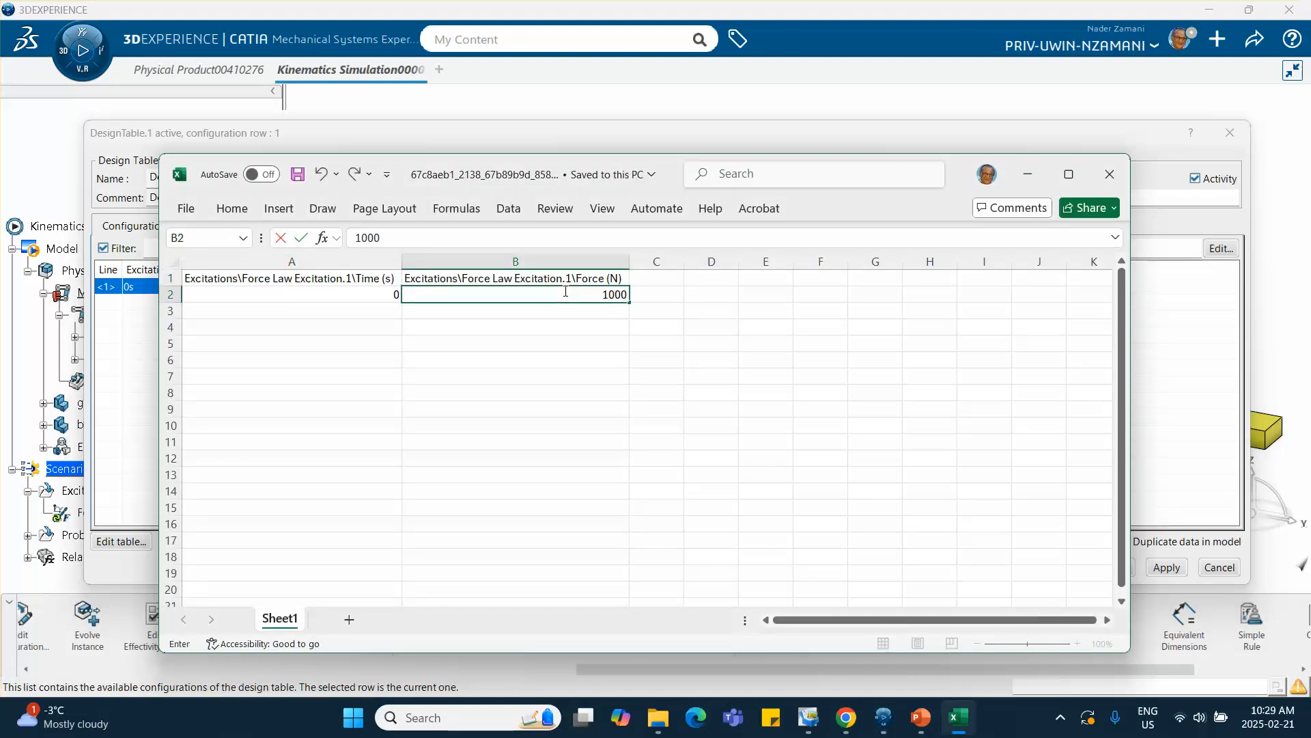
click(385, 313)
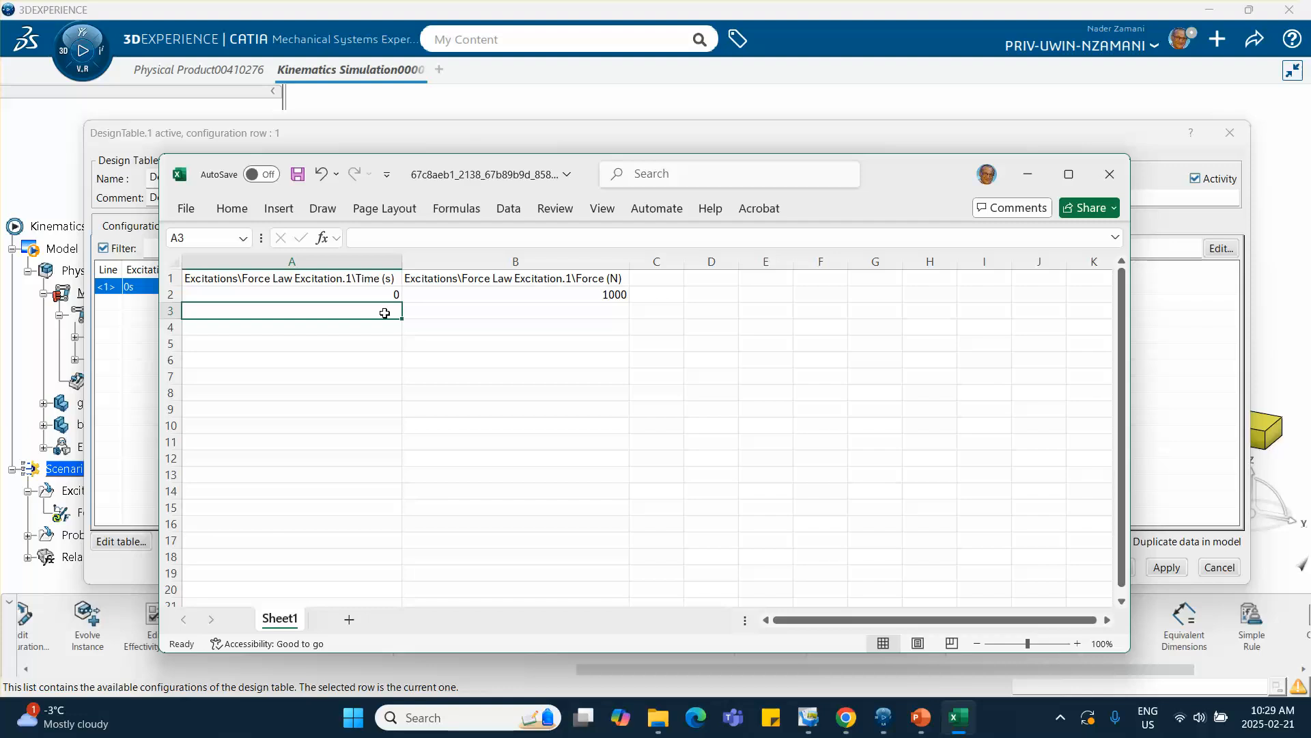
text(.01)
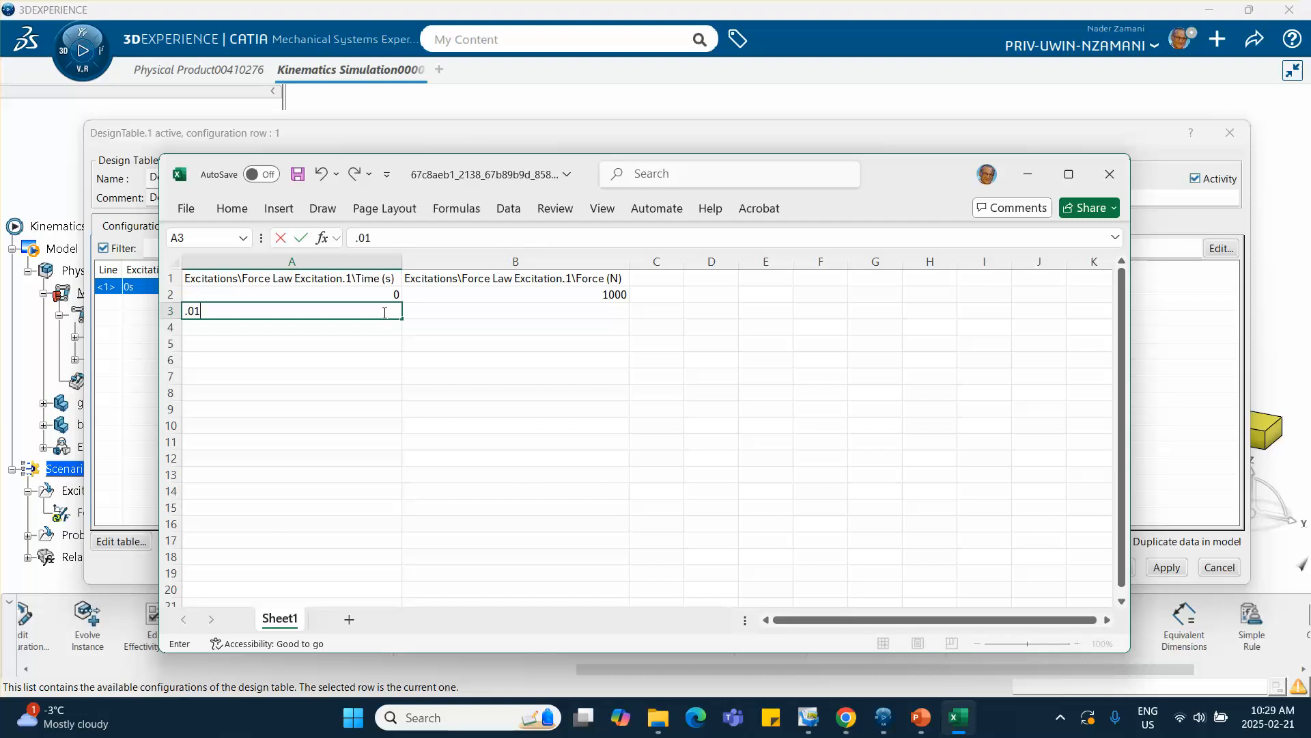
click(523, 311)
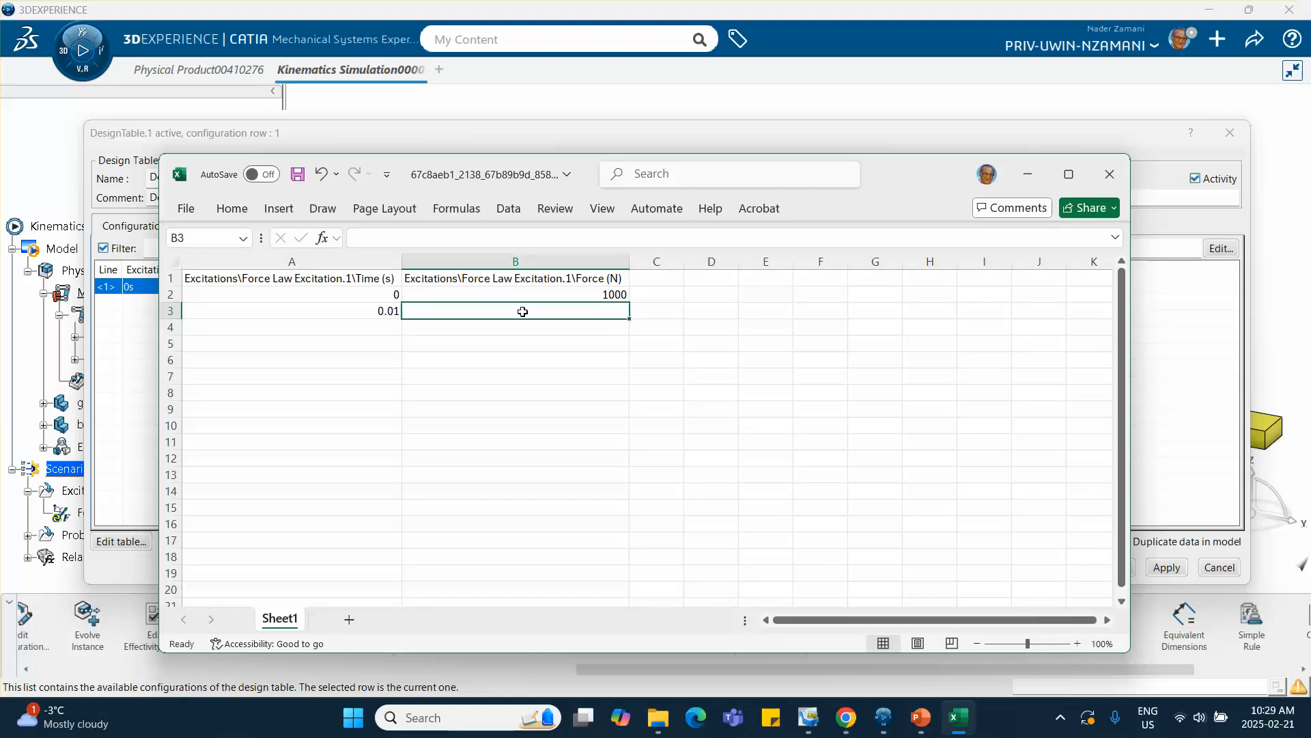
text(1000)
click(553, 360)
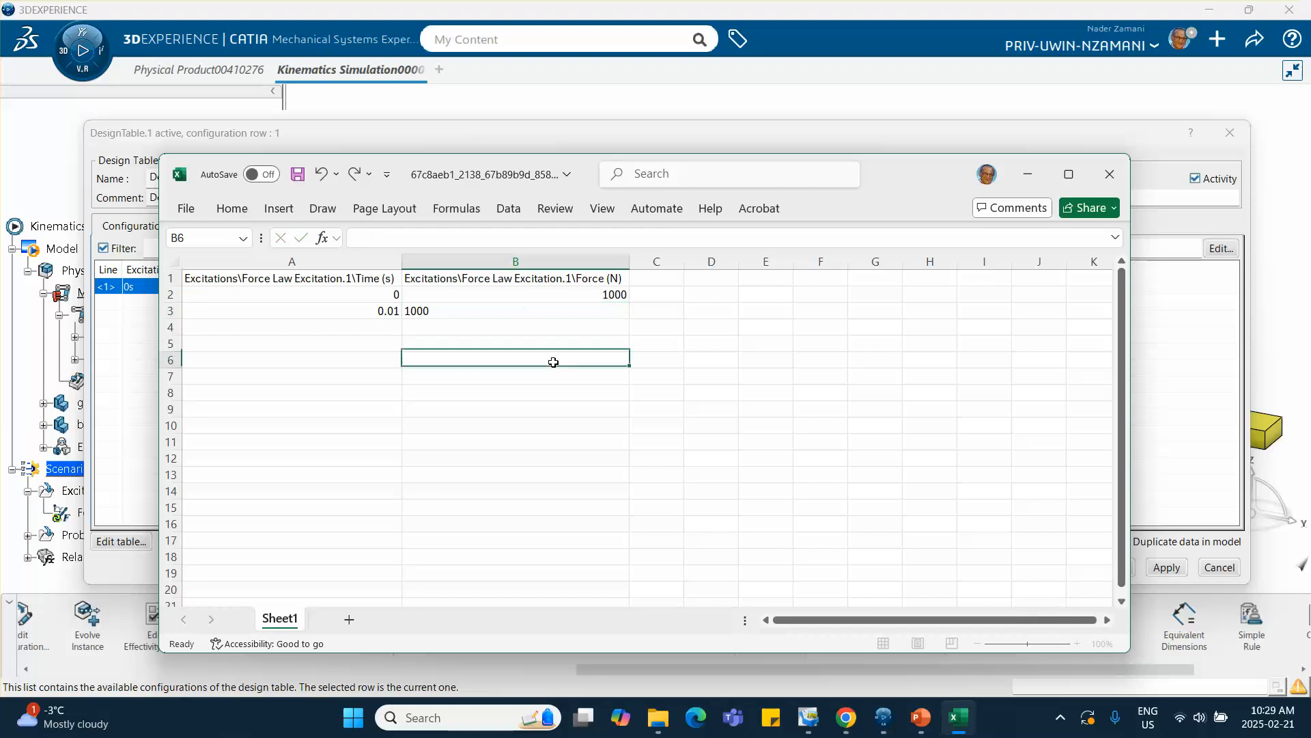
Step: Add a third data row to the Excel sheet with a time of 0.011 s and a force of 0 N
click(395, 328)
text(0)
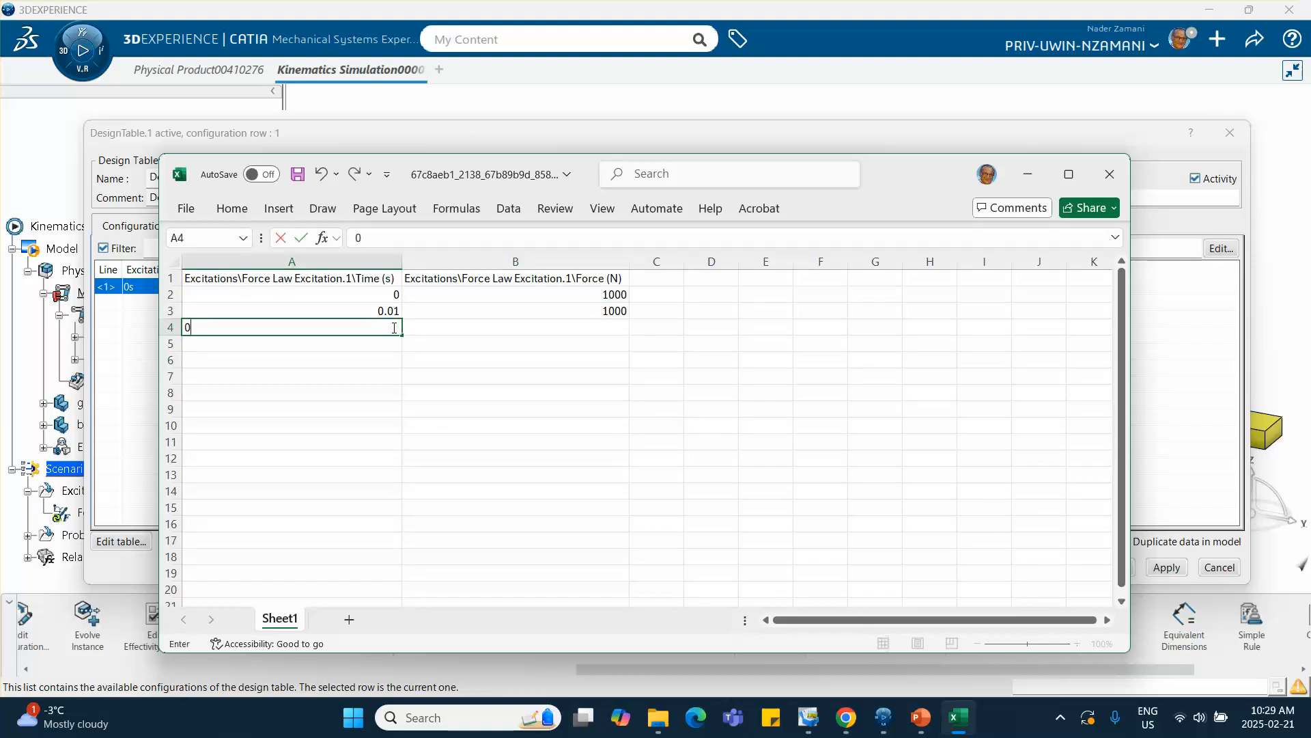
text(.011)
click(529, 329)
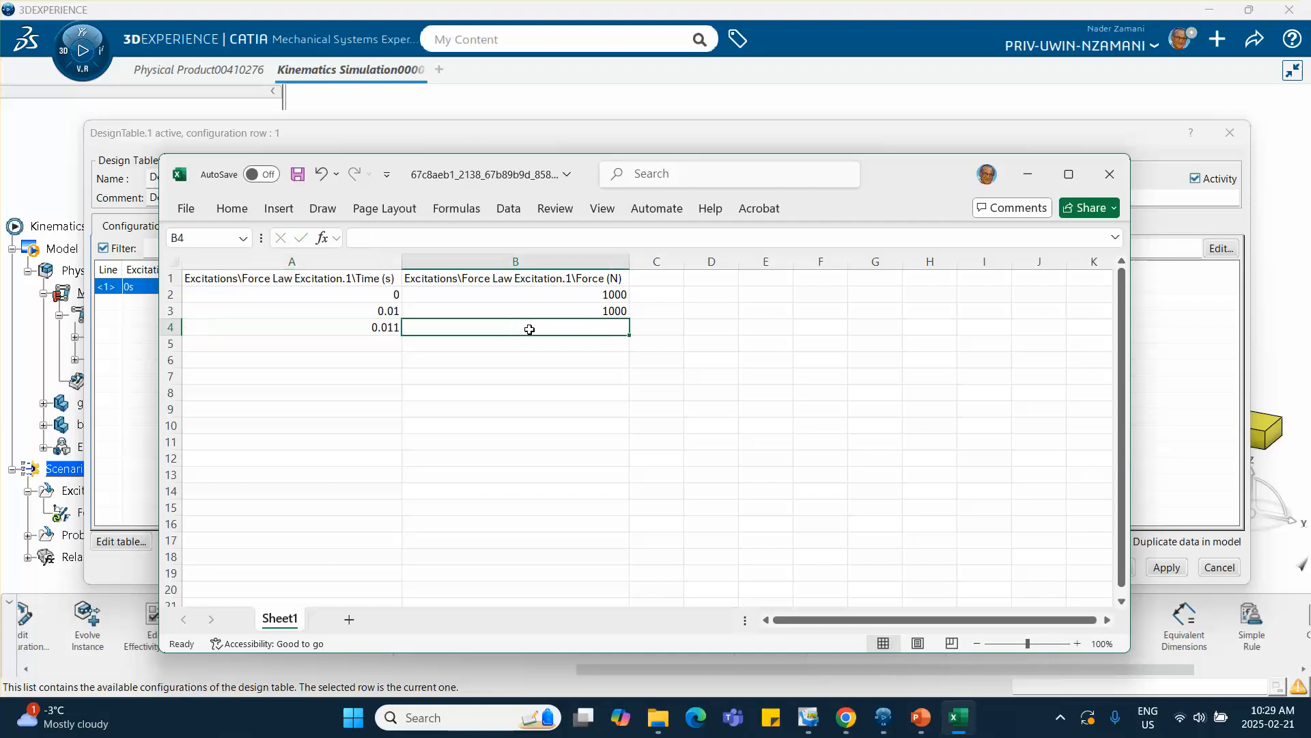
text(0)
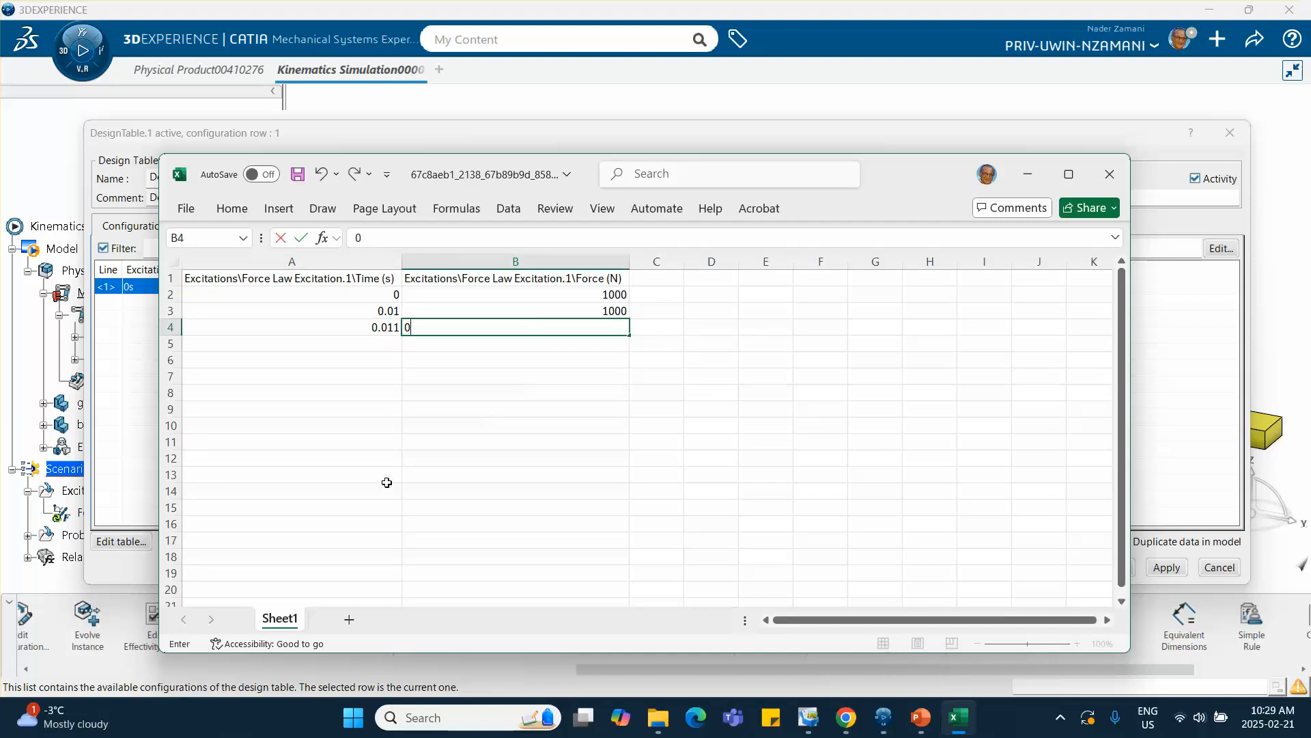
Step: Save and close the Excel sheet, then accept the synchronized design table in 3DEXPERIENCE
click(299, 179)
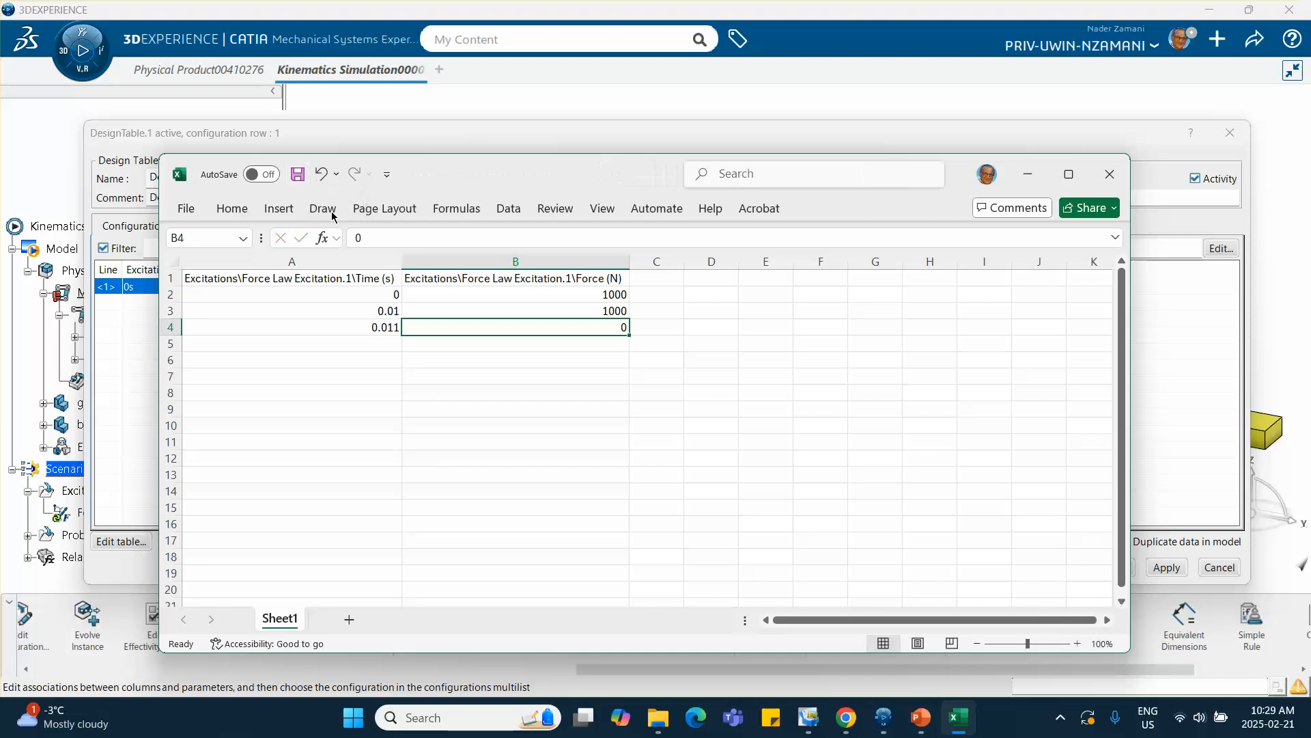
click(1108, 175)
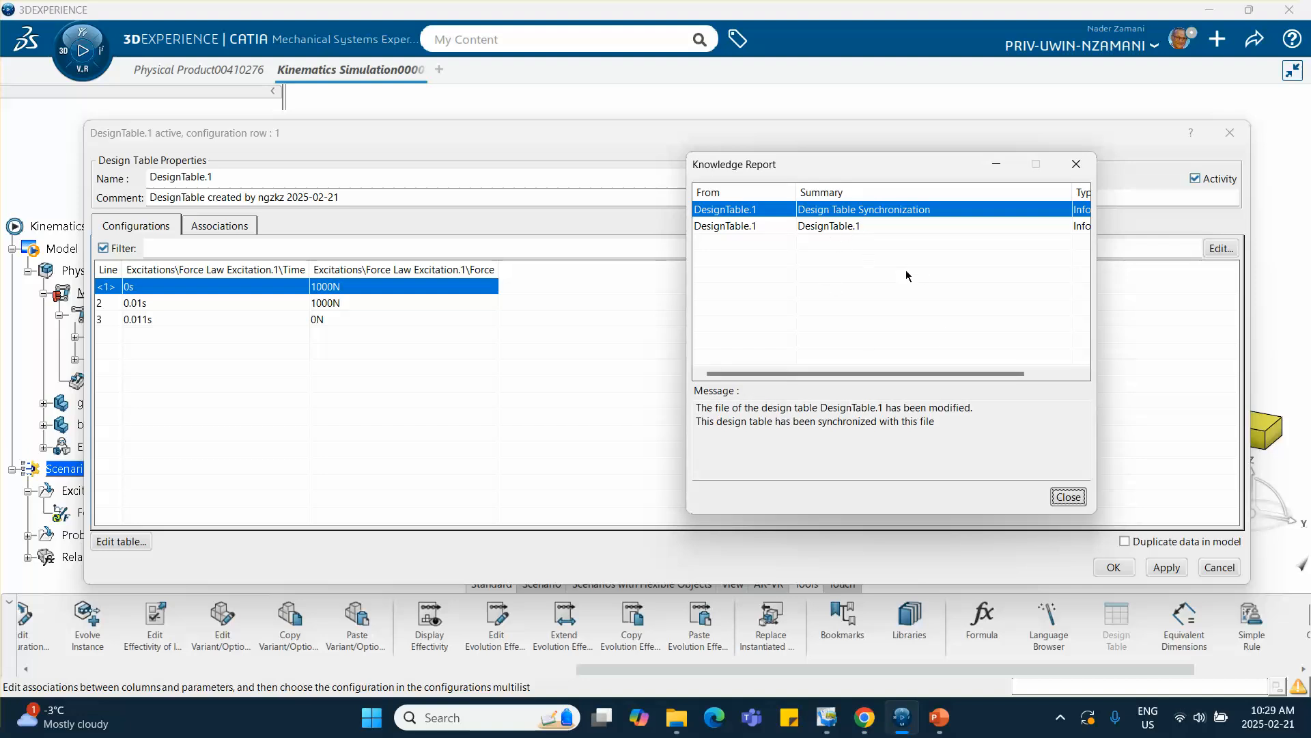
click(1069, 497)
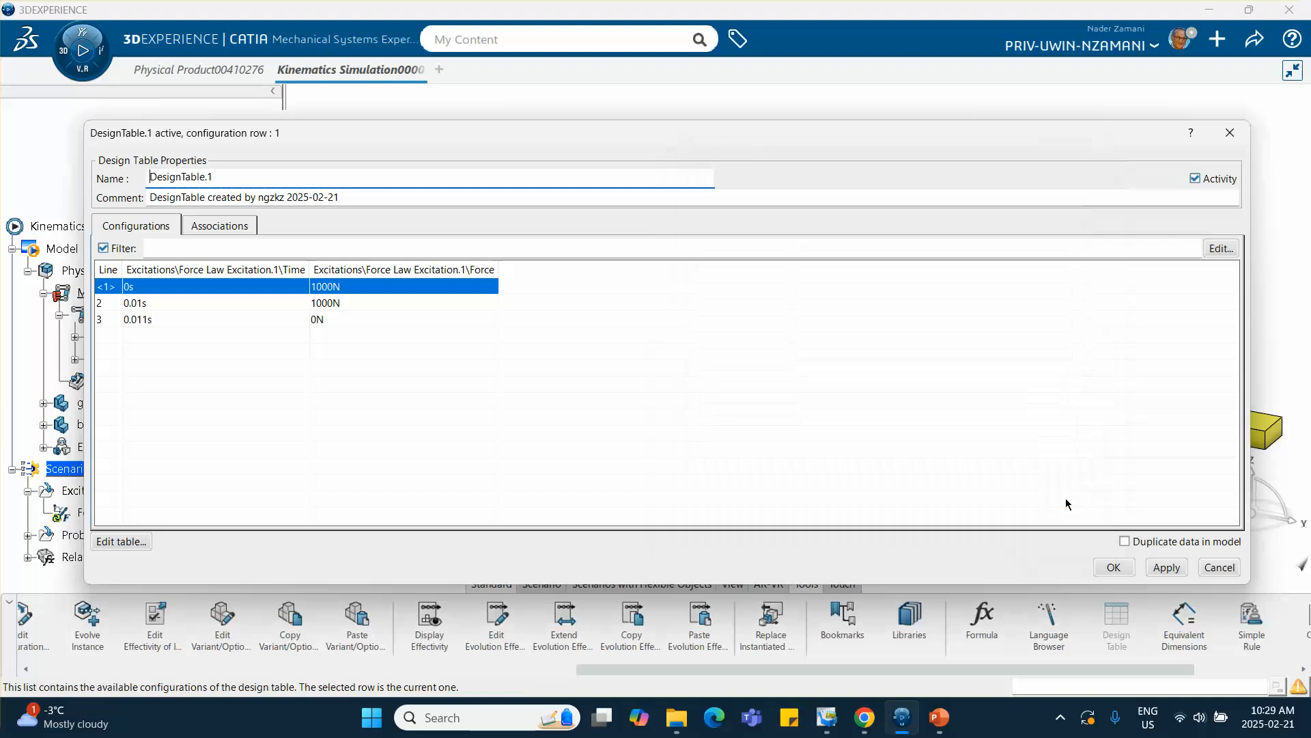
click(1113, 567)
Step: Expand the Relations and DesignTable.1 branches in the tree to view the design table's configuration and sheet
scroll(236, 416, down, 3)
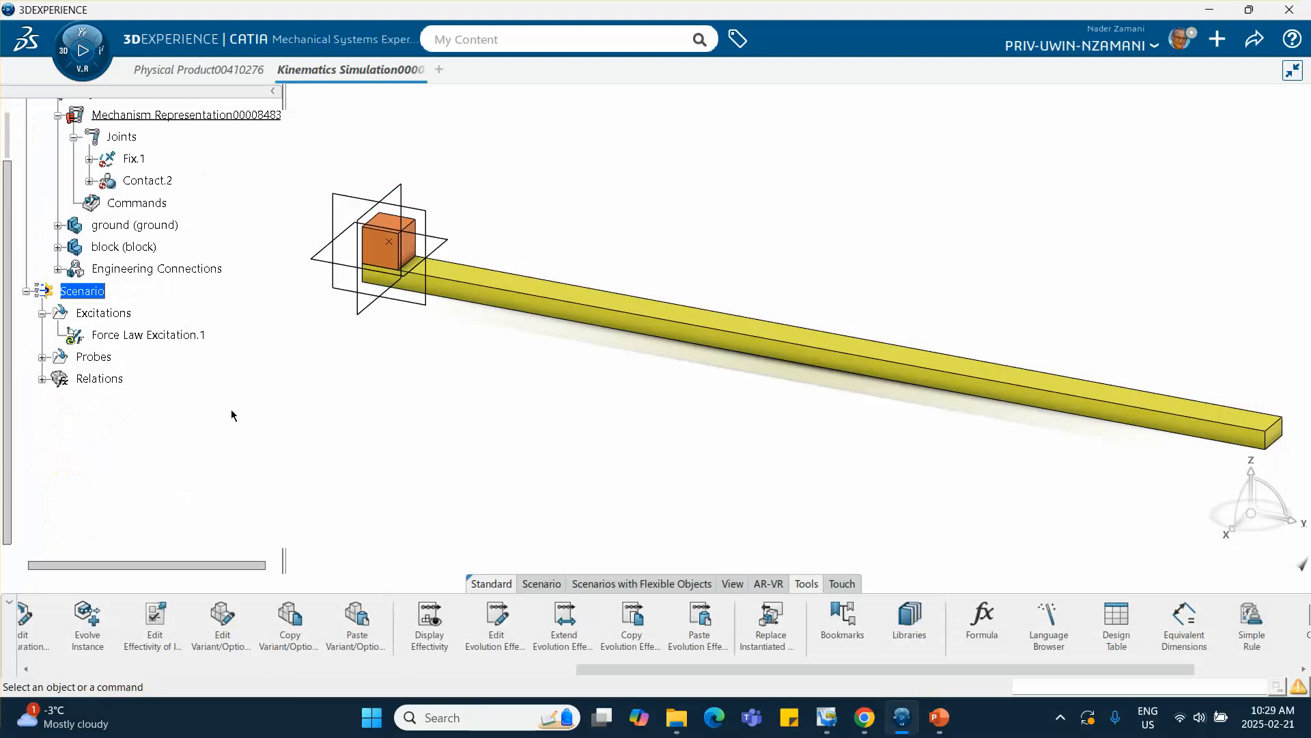
click(42, 380)
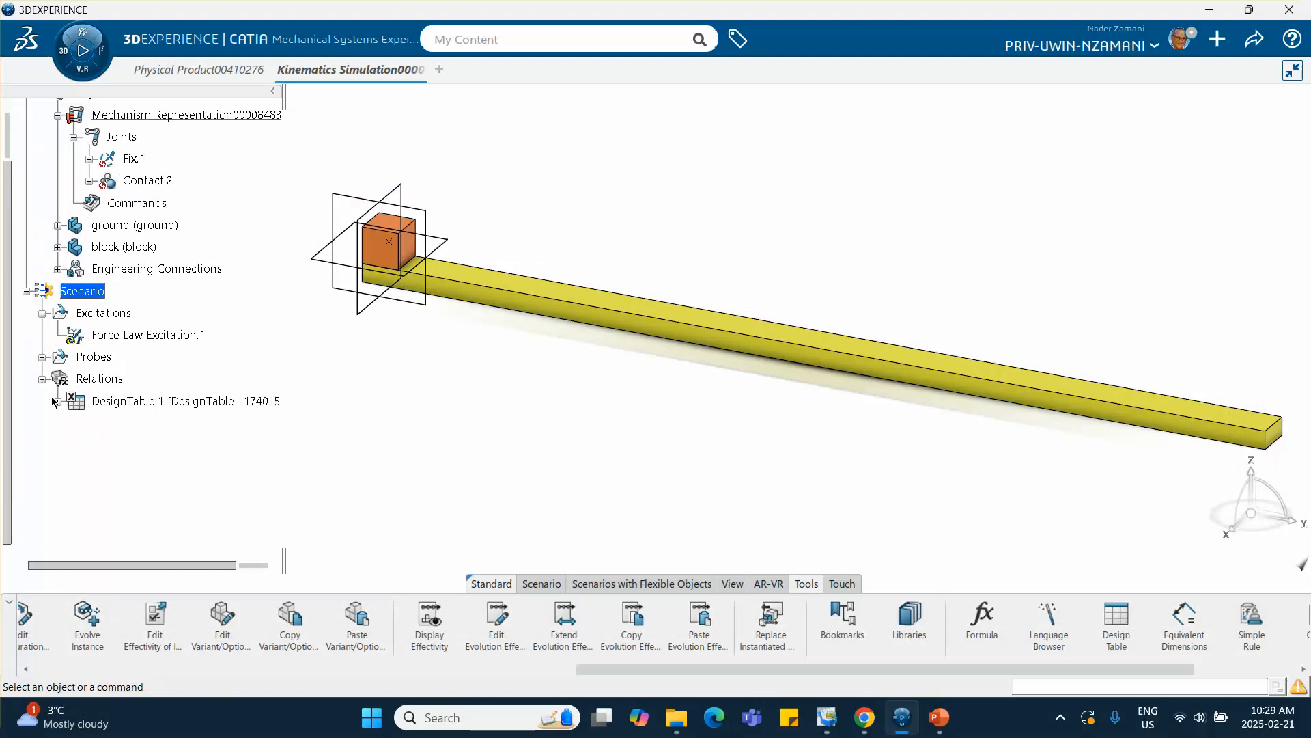
click(59, 402)
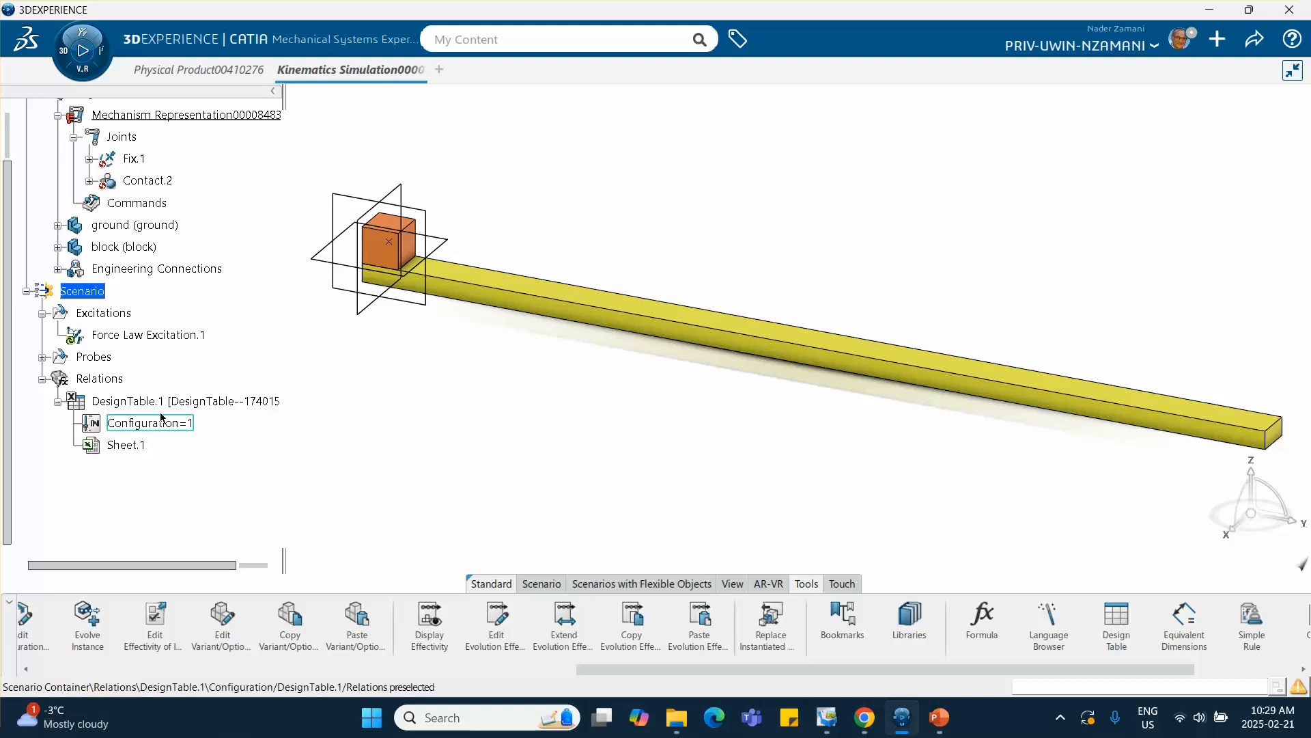
Step: Open Force Law Excitation.1, compare its magnitude setting with slide 10 in PowerPoint, and accept the excitation
double_click(168, 336)
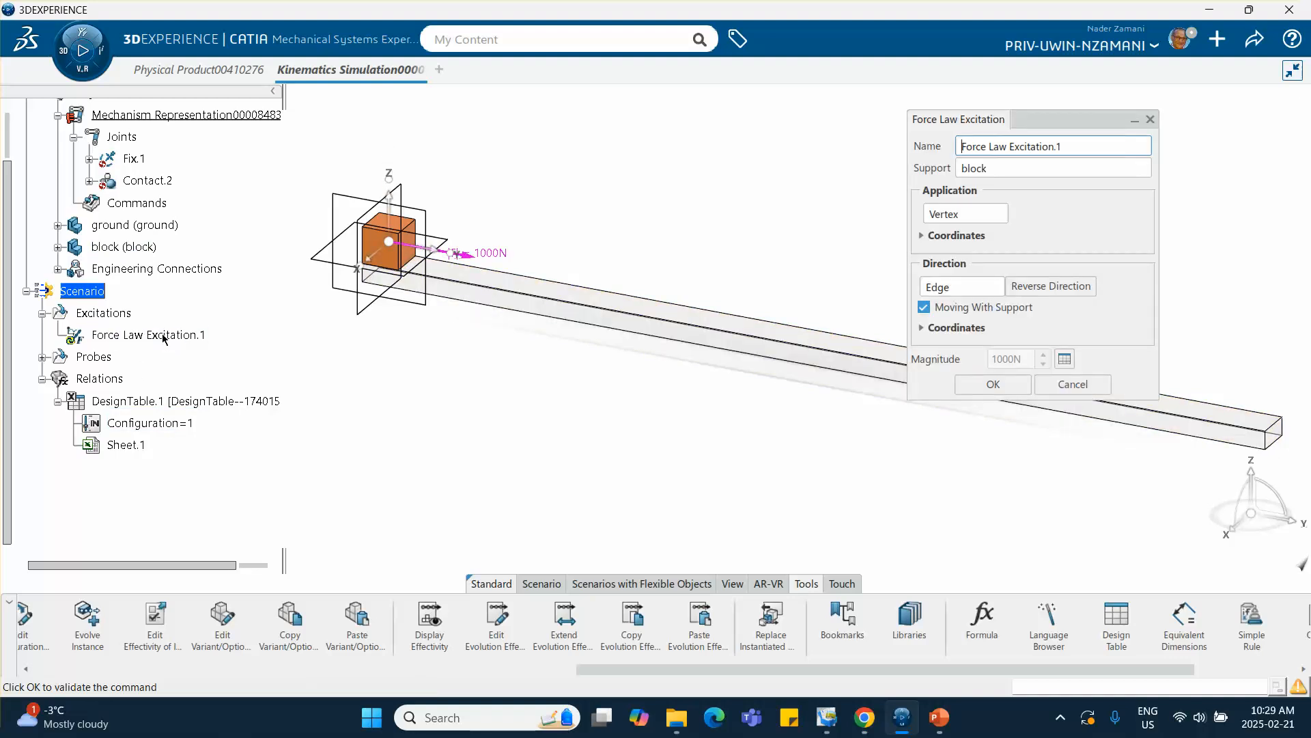
click(1065, 360)
click(940, 717)
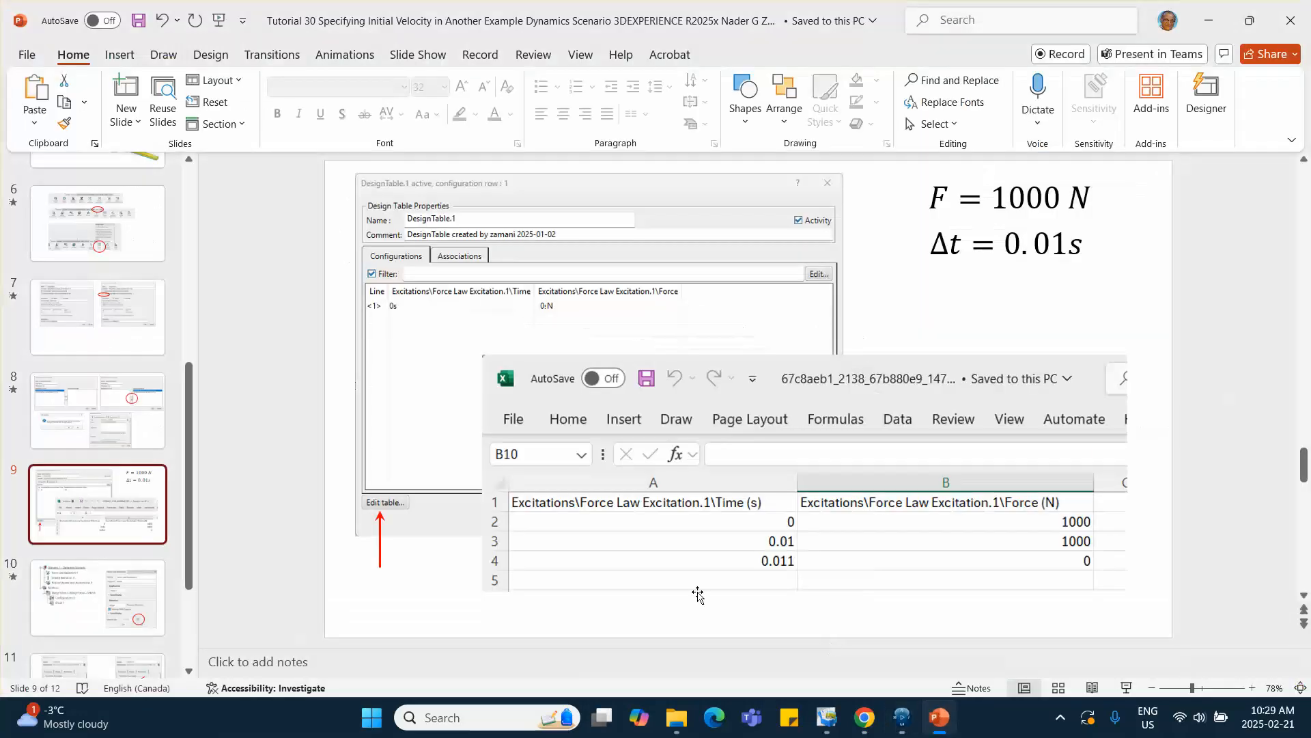
key(Down)
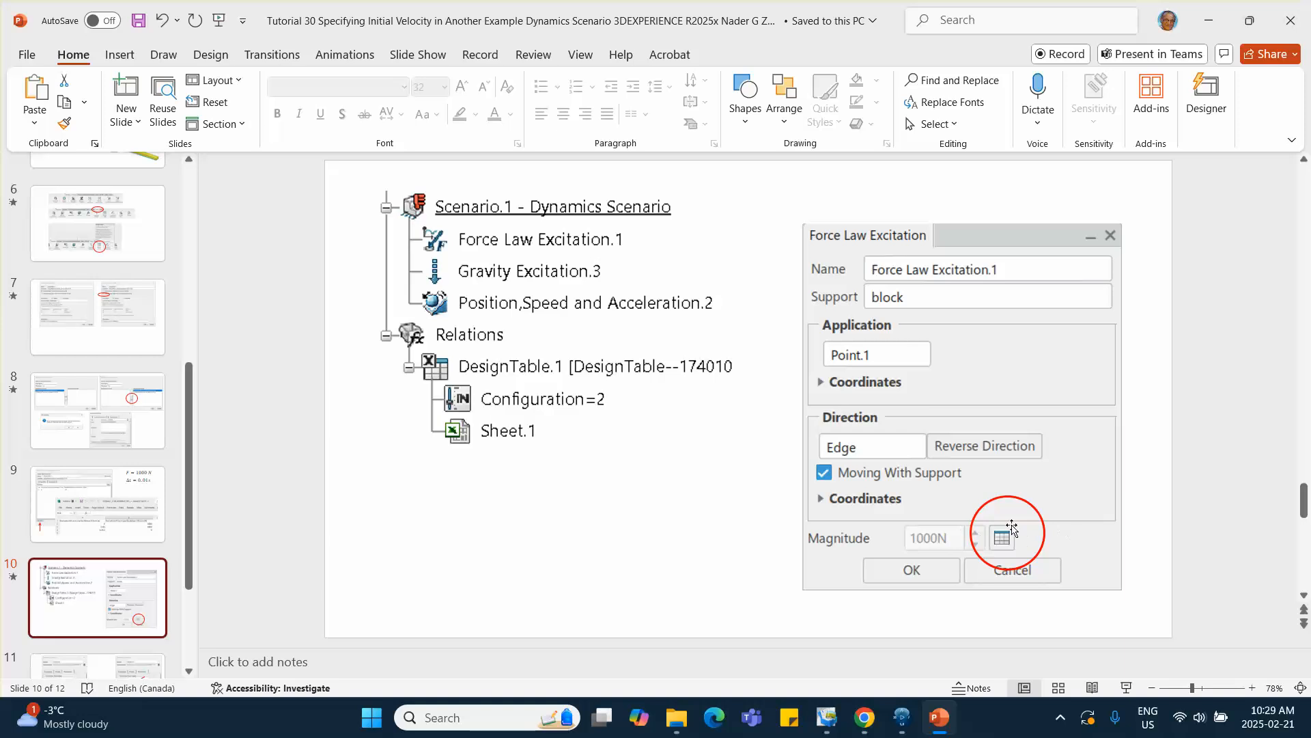
click(1207, 22)
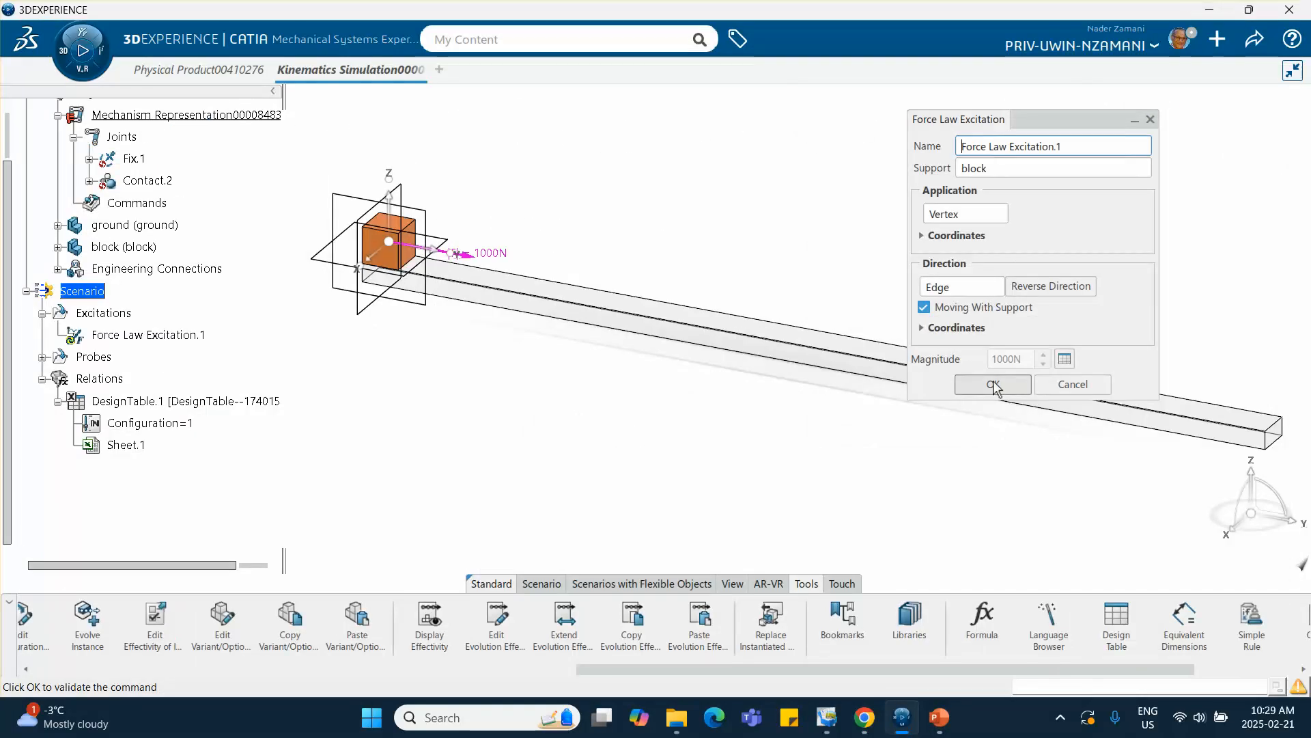
click(995, 386)
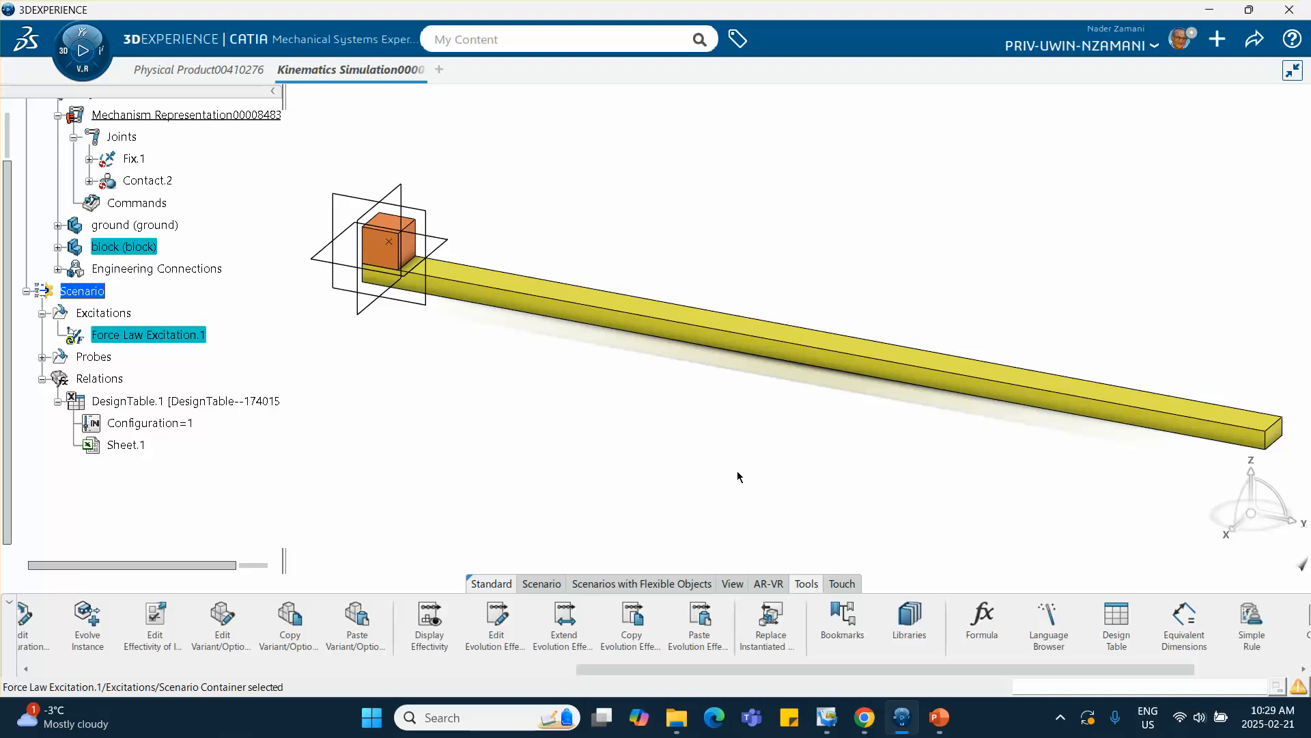
Step: Add a gravity excitation to the scenario with 0 m_s2 in X and Y and -9.81 m_s2 in Z
click(551, 587)
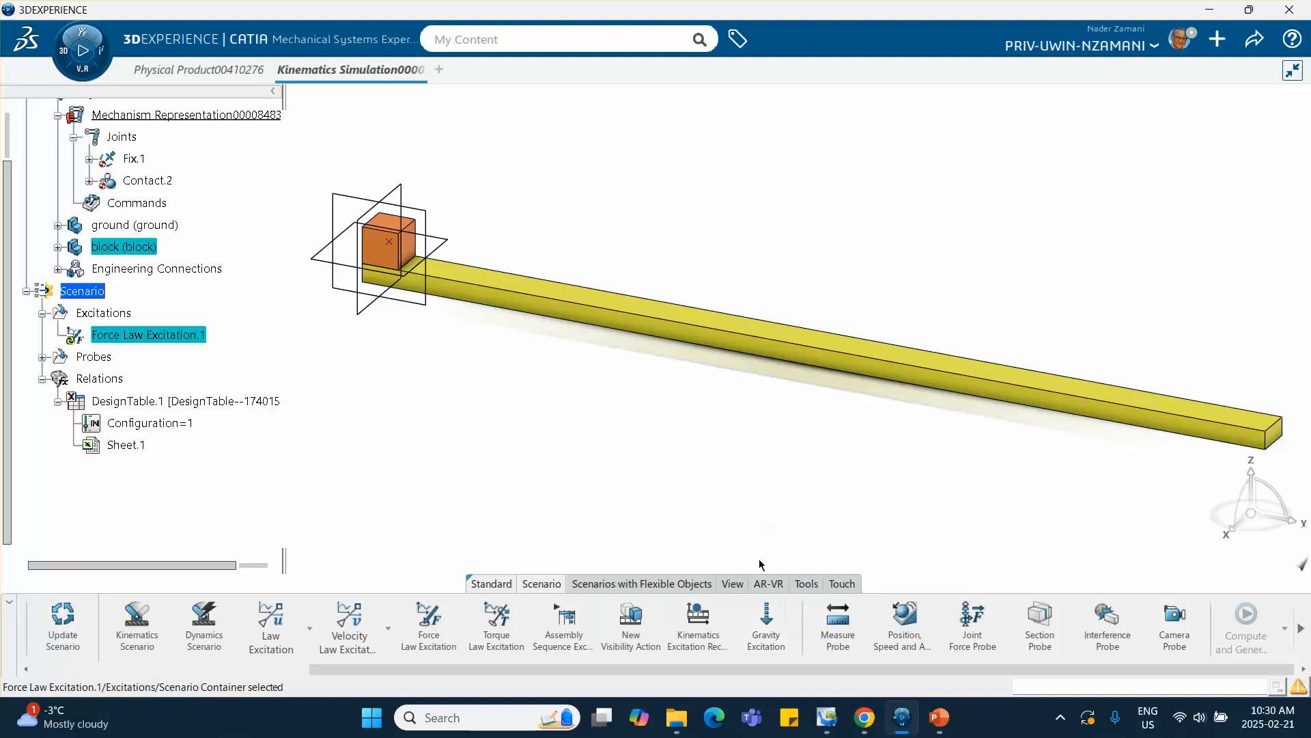
click(766, 632)
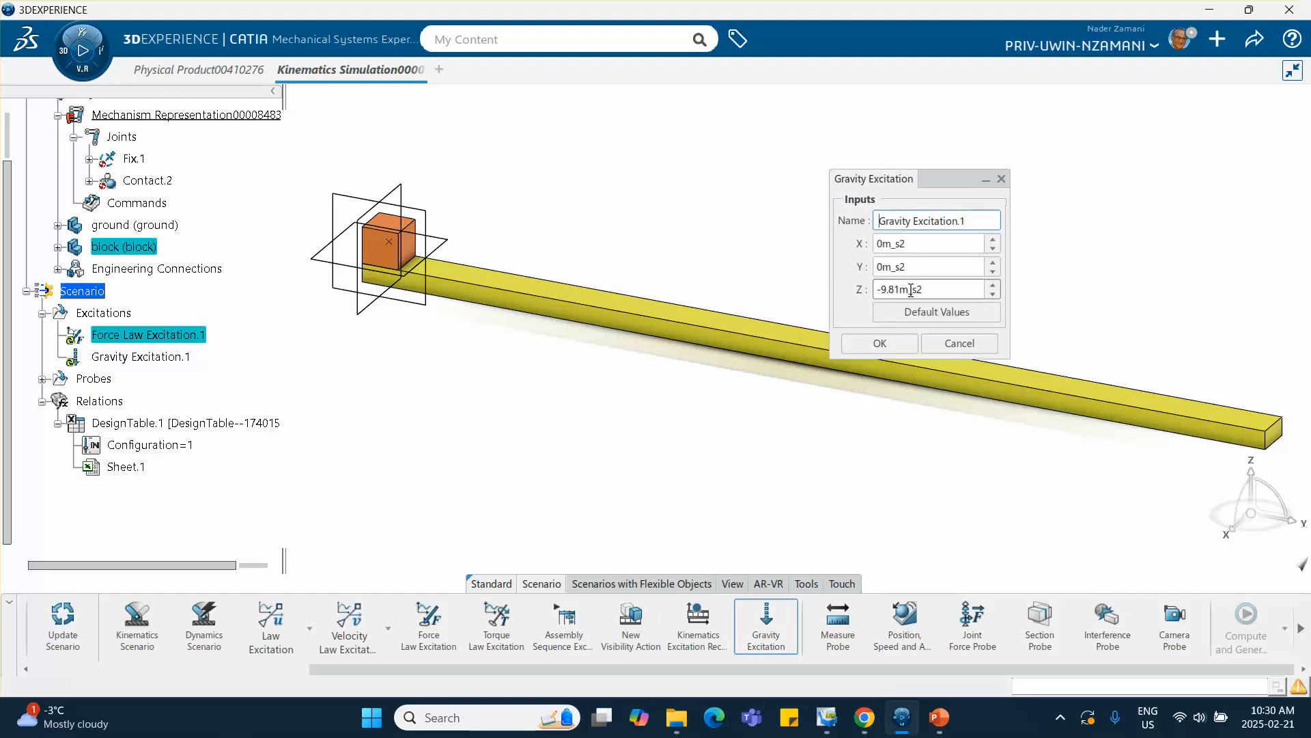
click(900, 345)
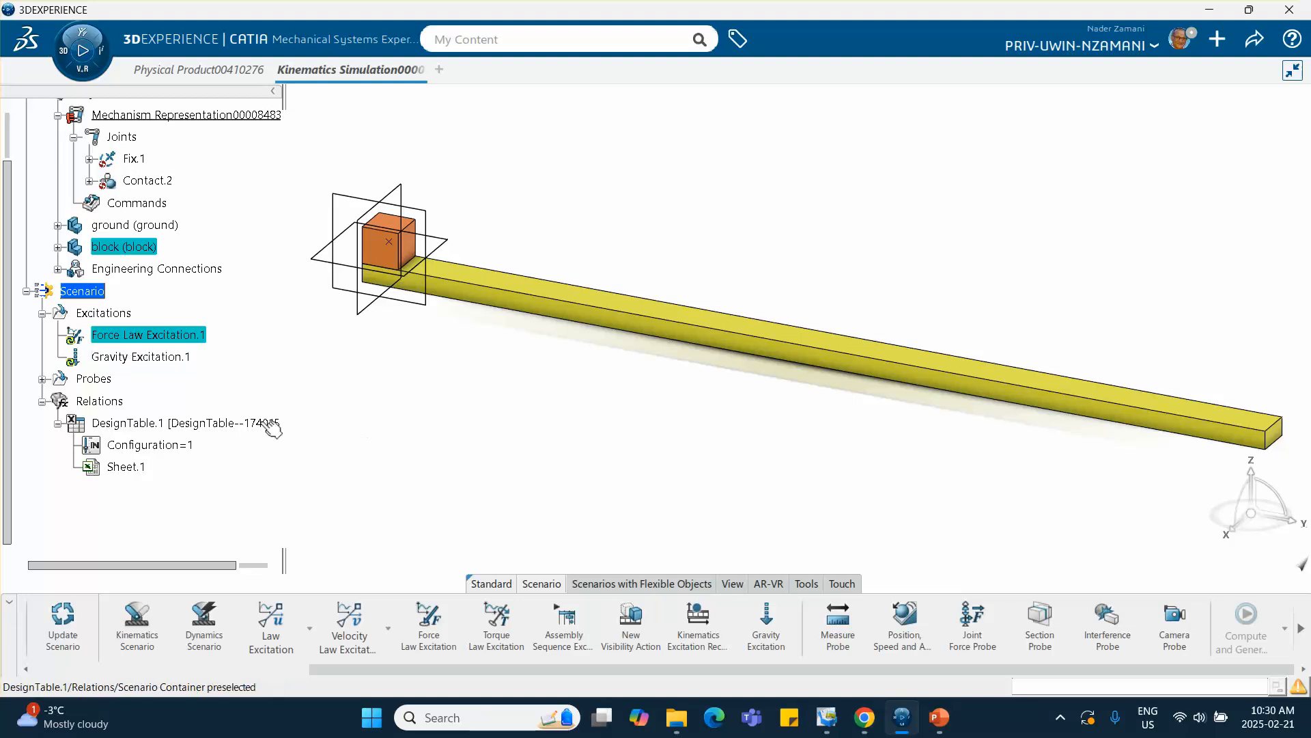
Step: Create a dynamics scenario that references both the force law excitation and the gravity excitation
click(42, 379)
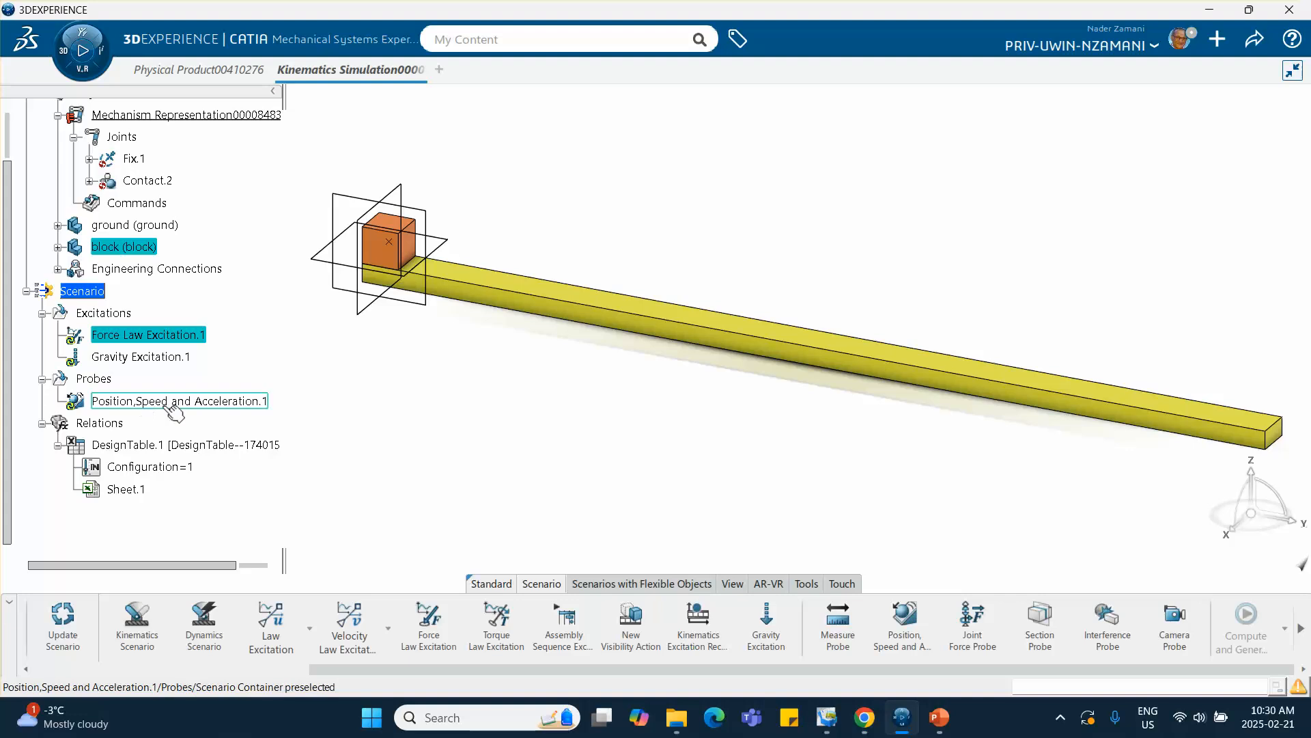
click(390, 435)
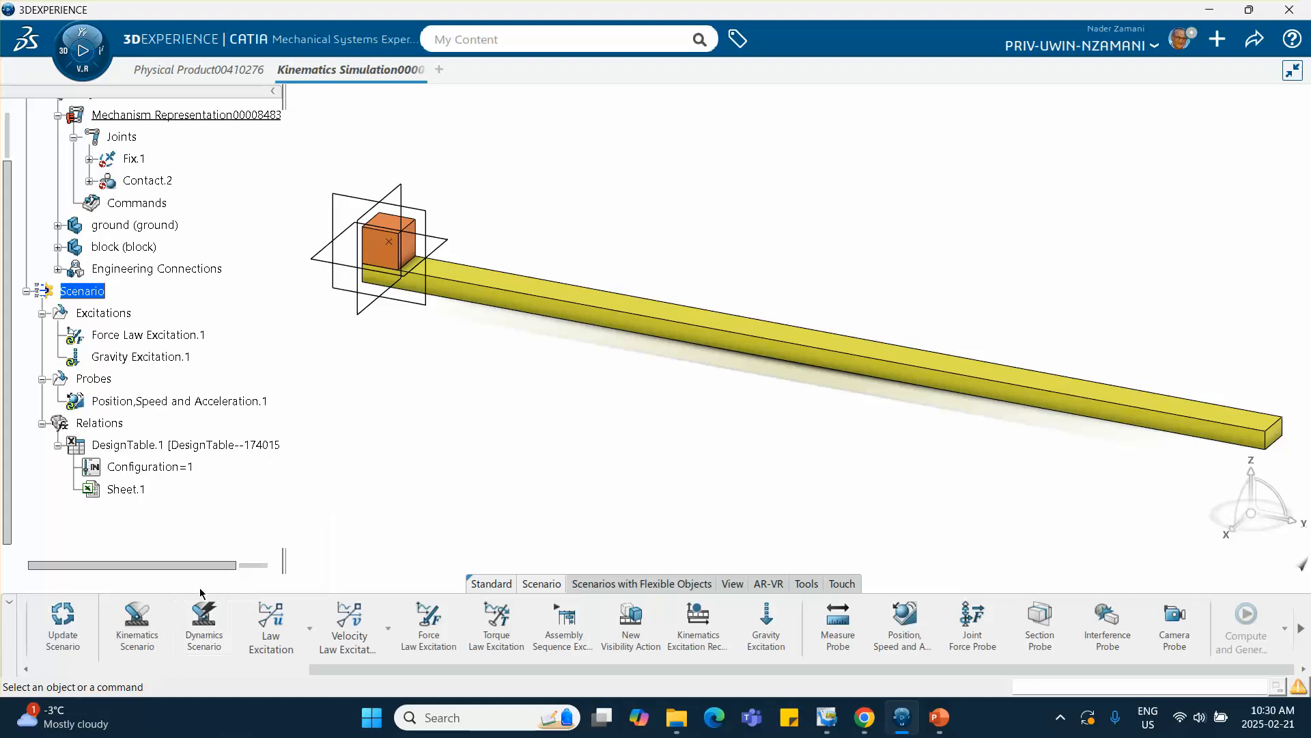
click(205, 634)
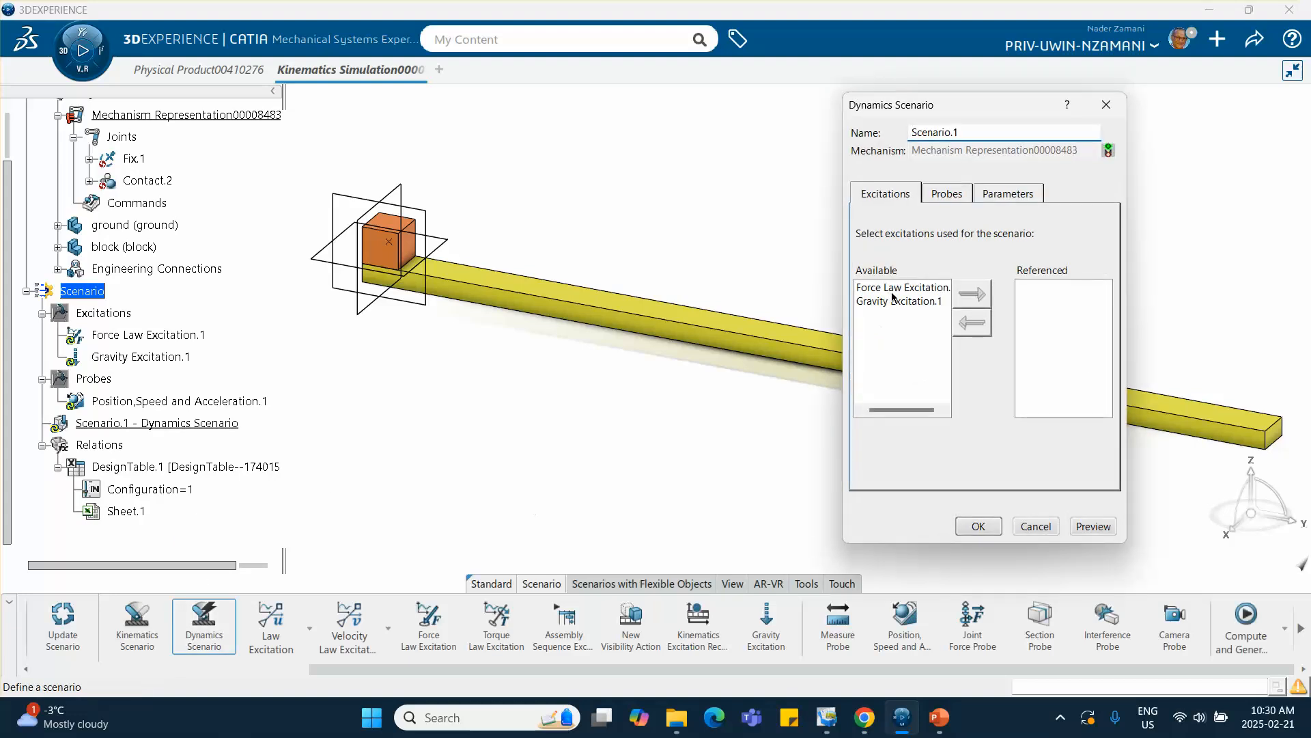
click(892, 289)
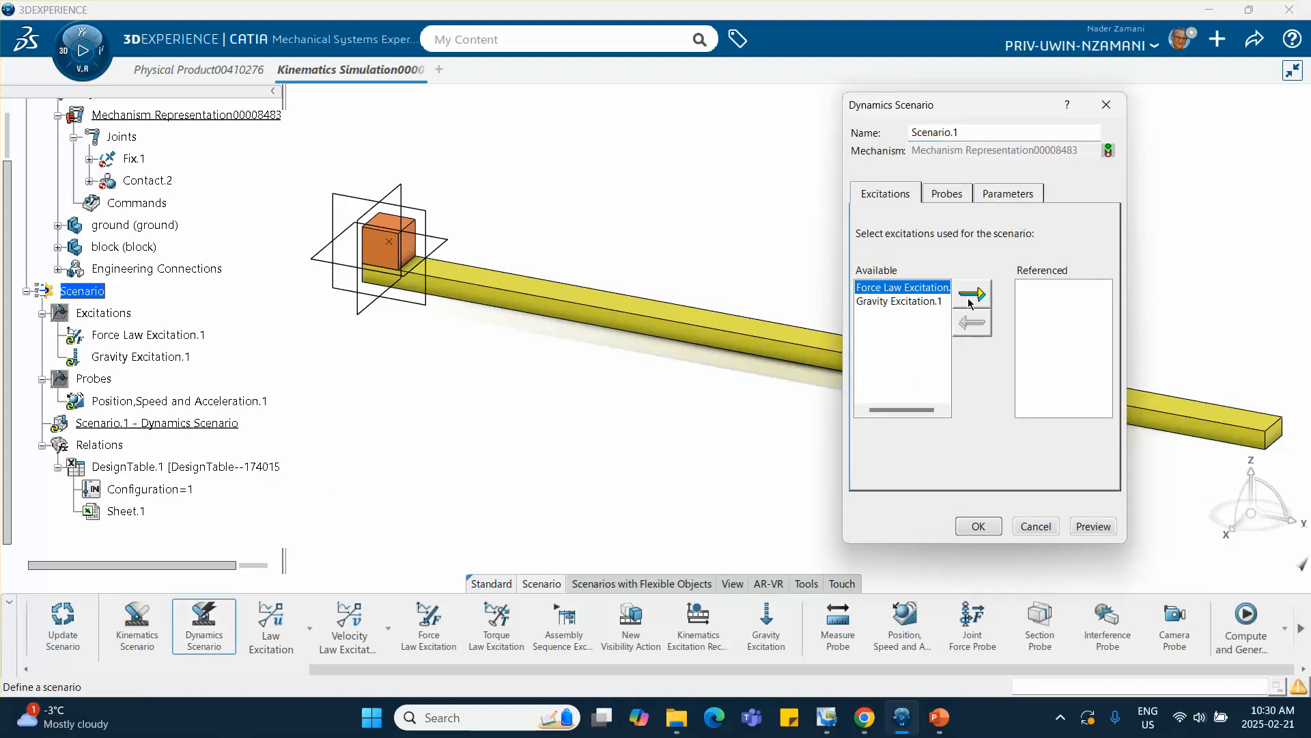
click(971, 297)
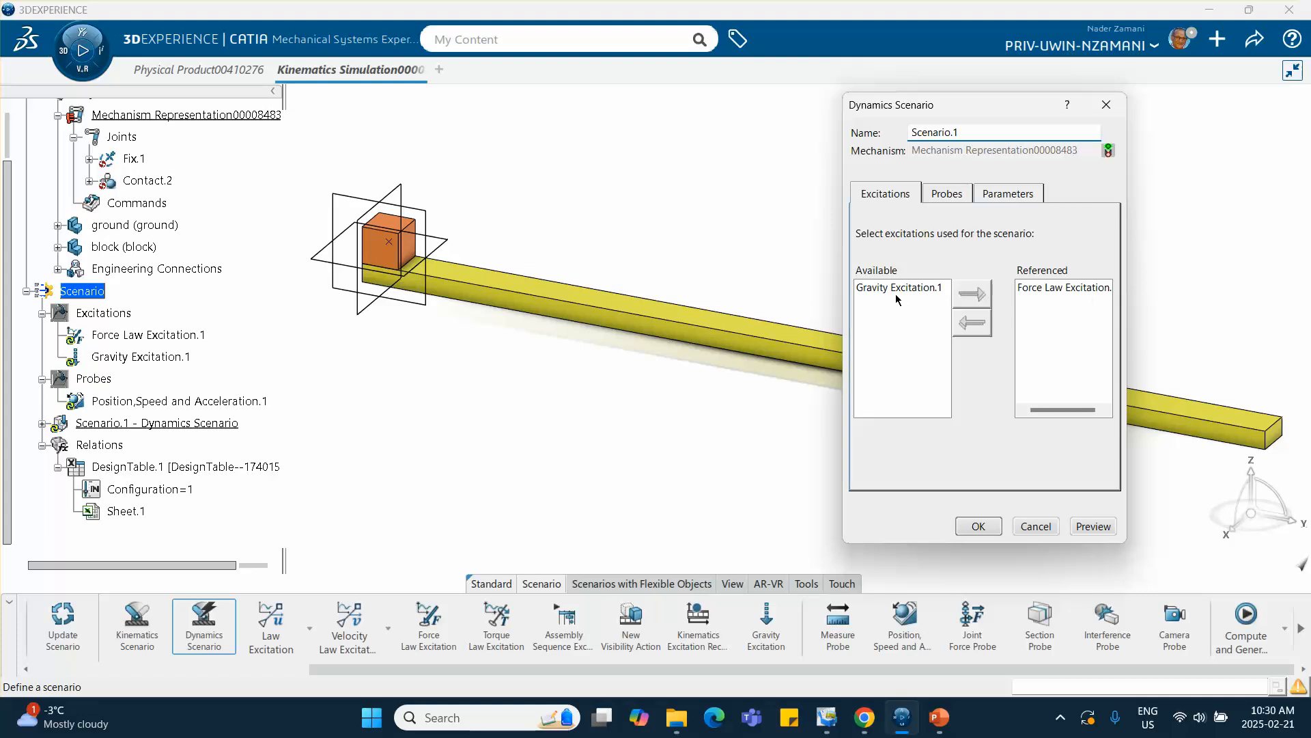
click(894, 292)
click(973, 300)
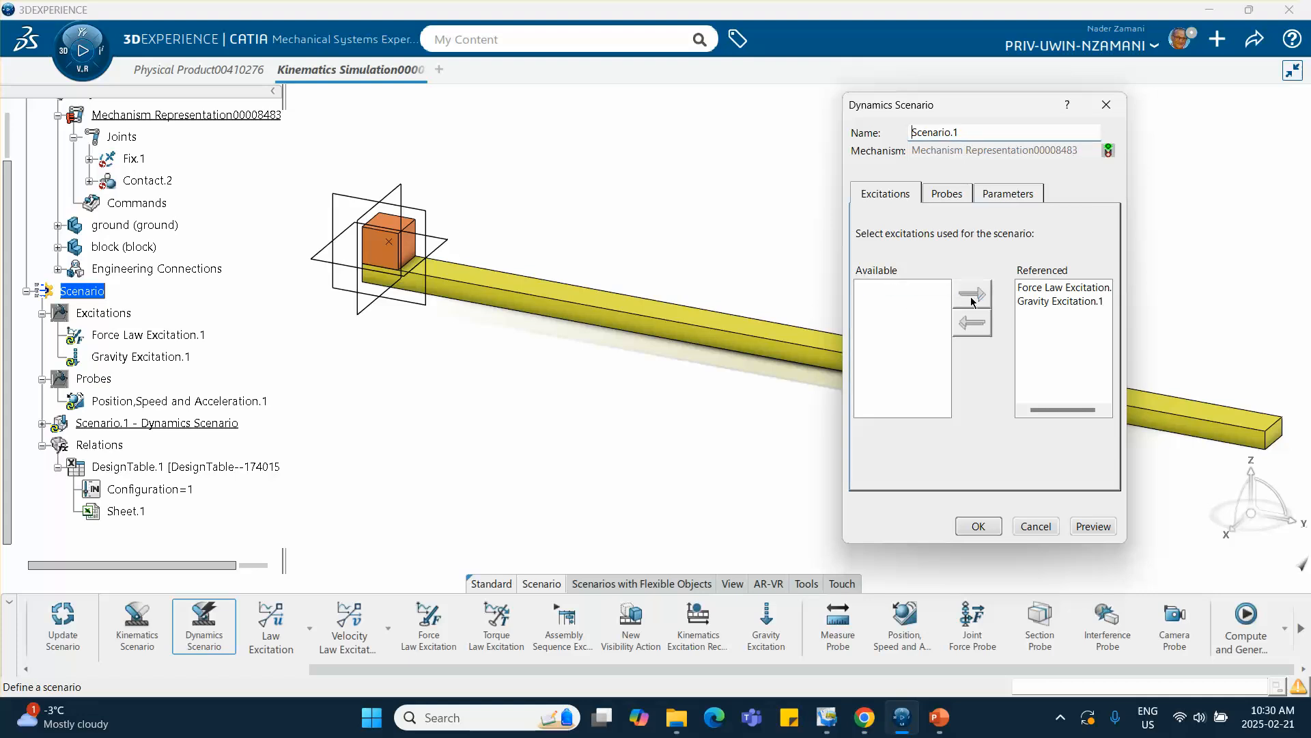
Step: Reference the Position, Speed and Acceleration probe in the dynamics scenario
click(946, 193)
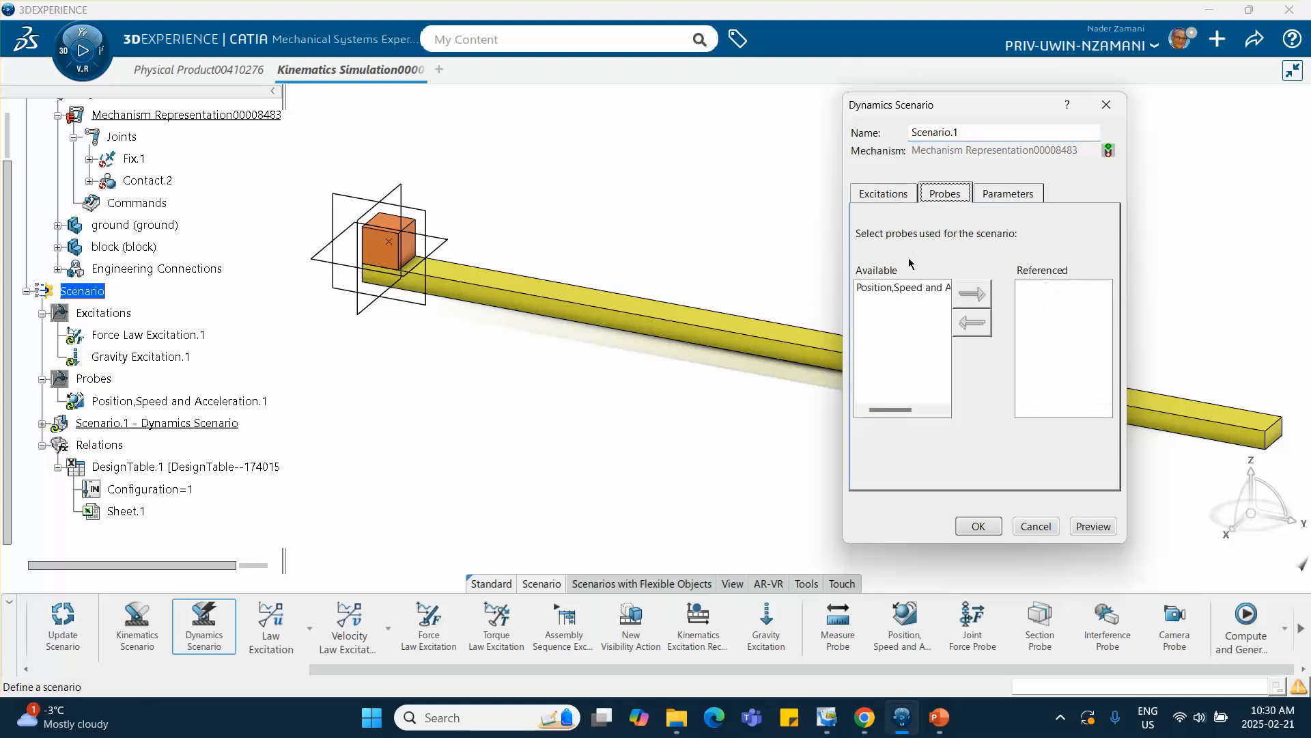
click(889, 292)
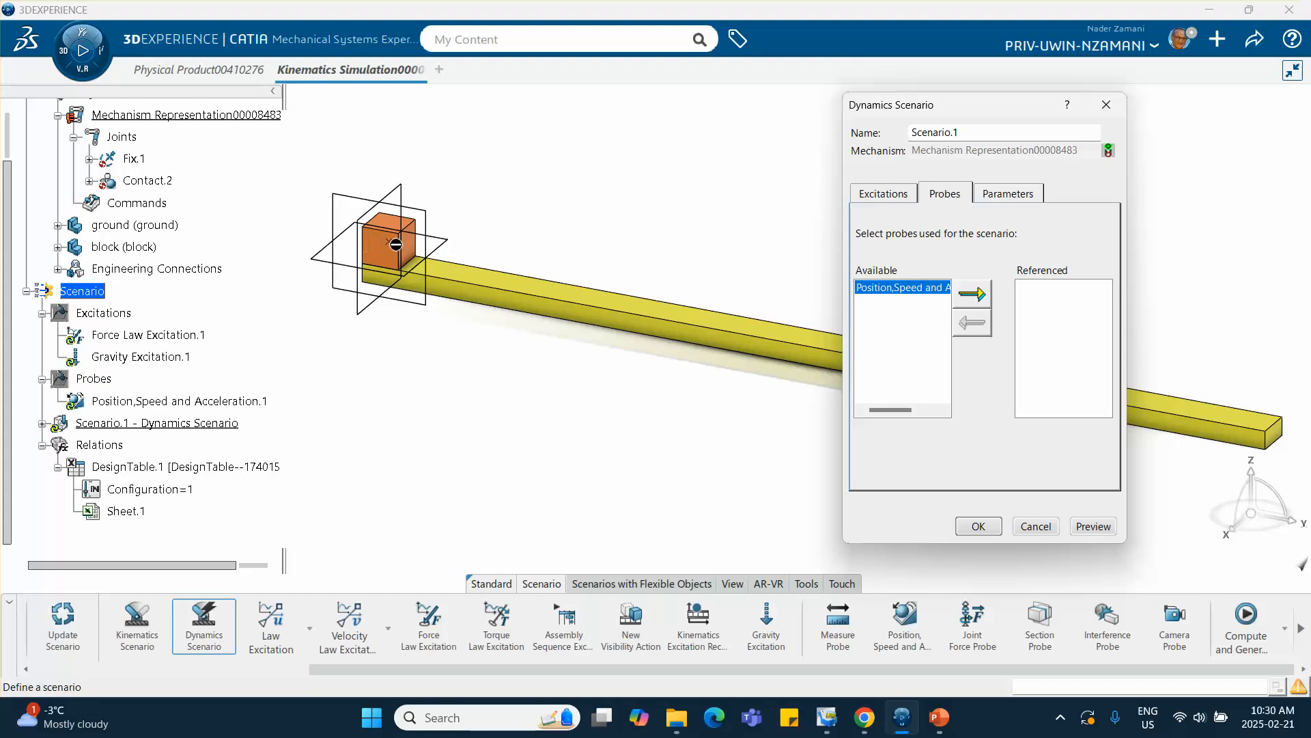
click(973, 298)
Step: Set the dynamics scenario's integrator type to Symplectic Euler
click(1008, 193)
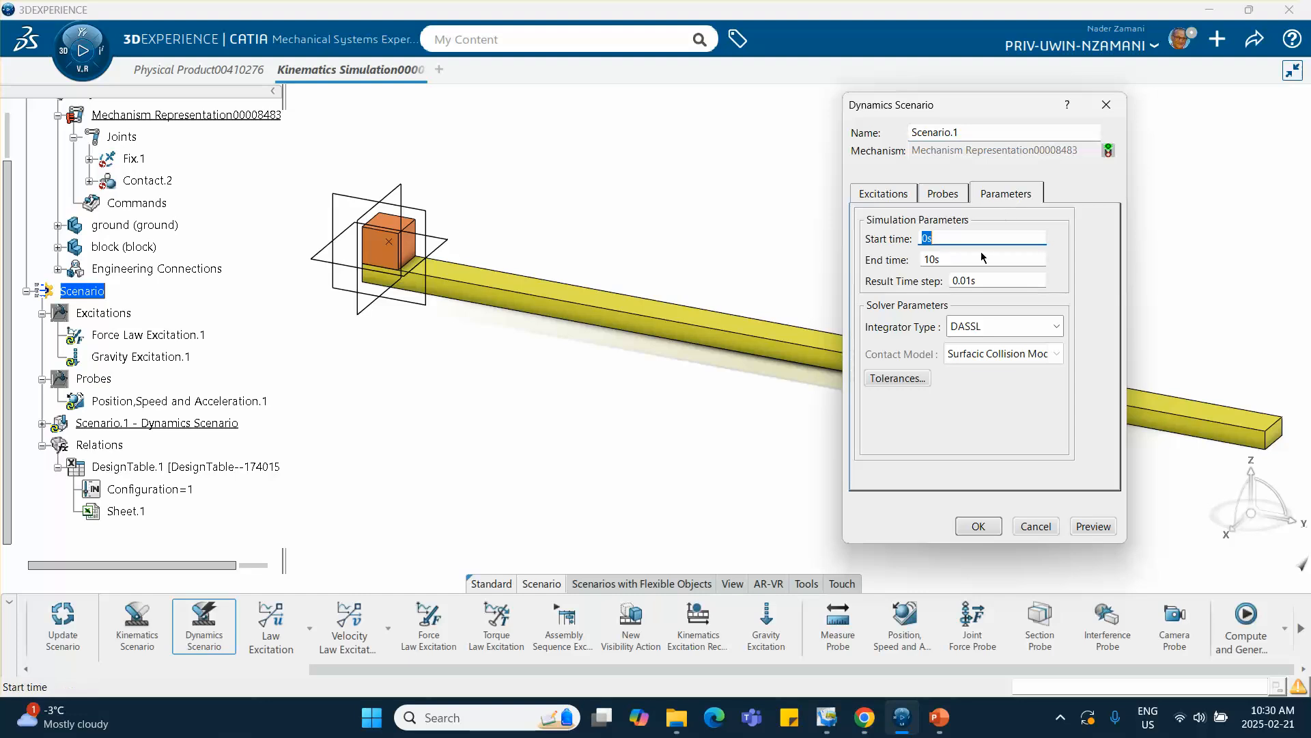
click(990, 326)
click(968, 346)
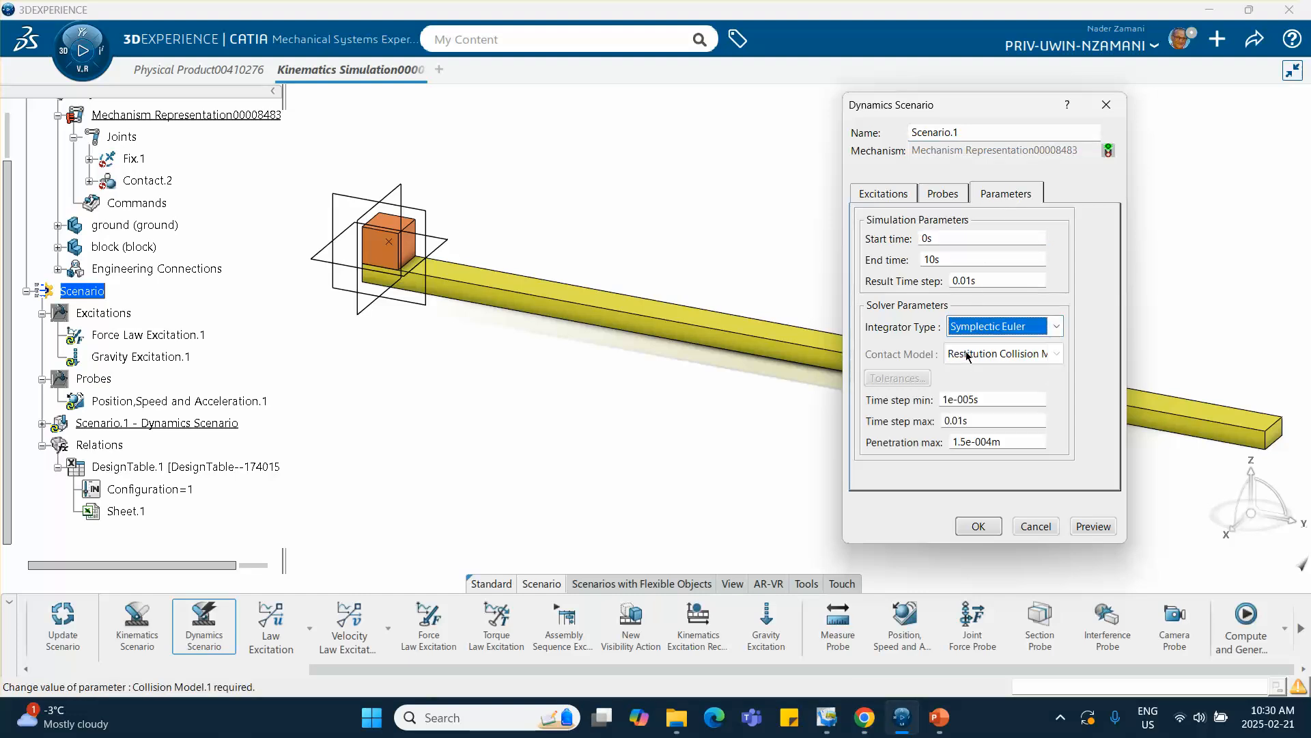
Step: Switch to the PowerPoint slides and review the recommended simulation and solver parameters on slide 11
click(941, 715)
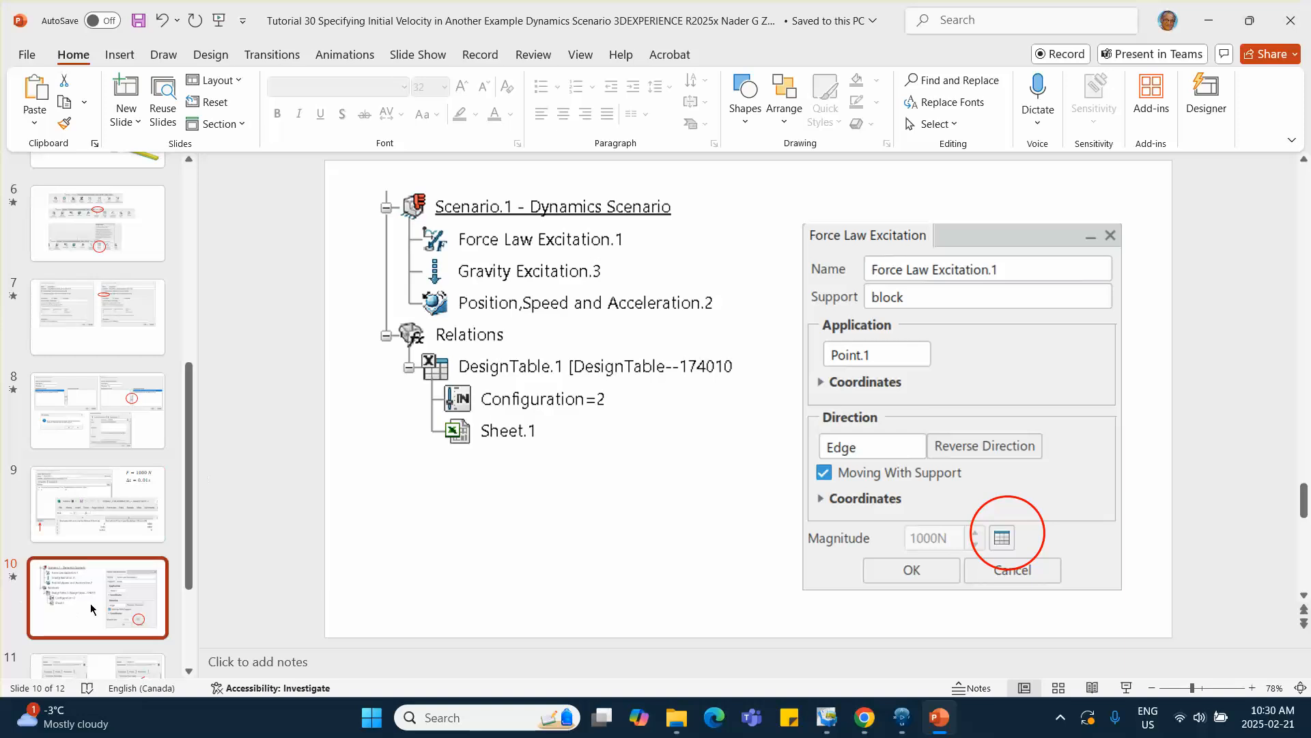
scroll(109, 601, down, 2)
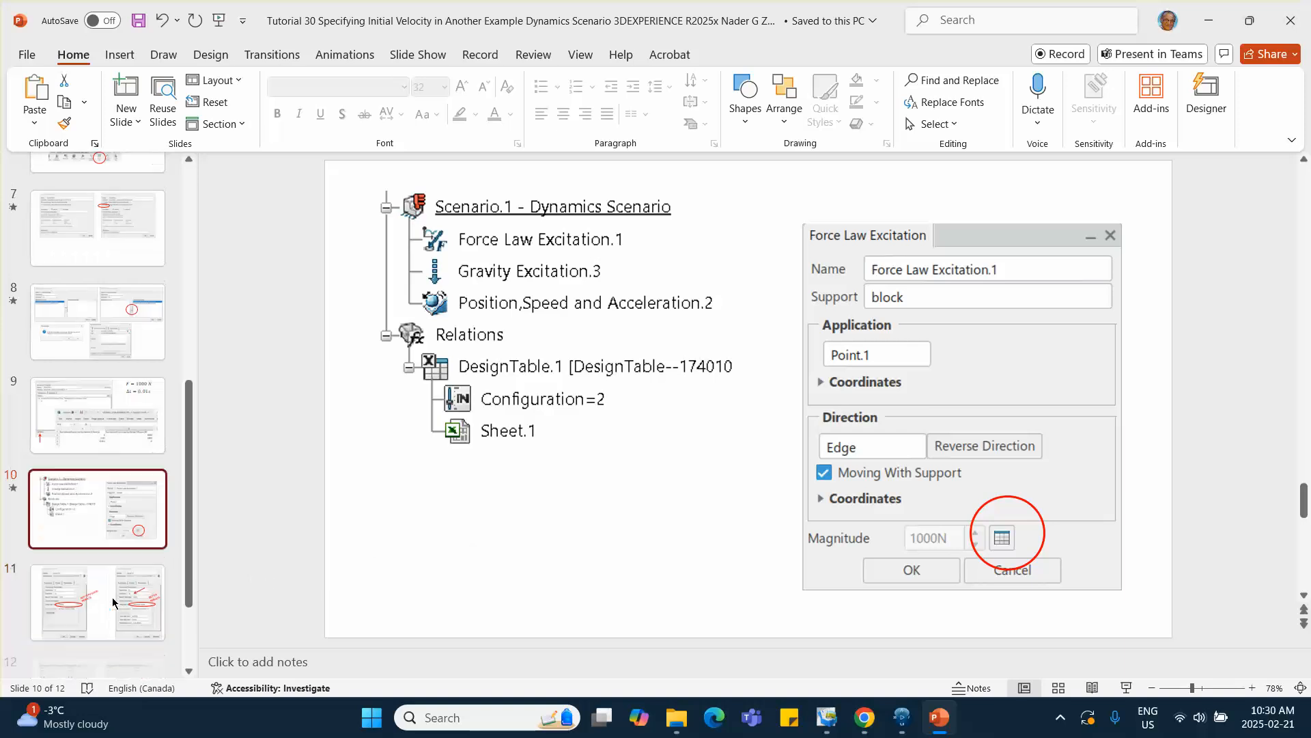
scroll(113, 601, down, 1)
click(116, 577)
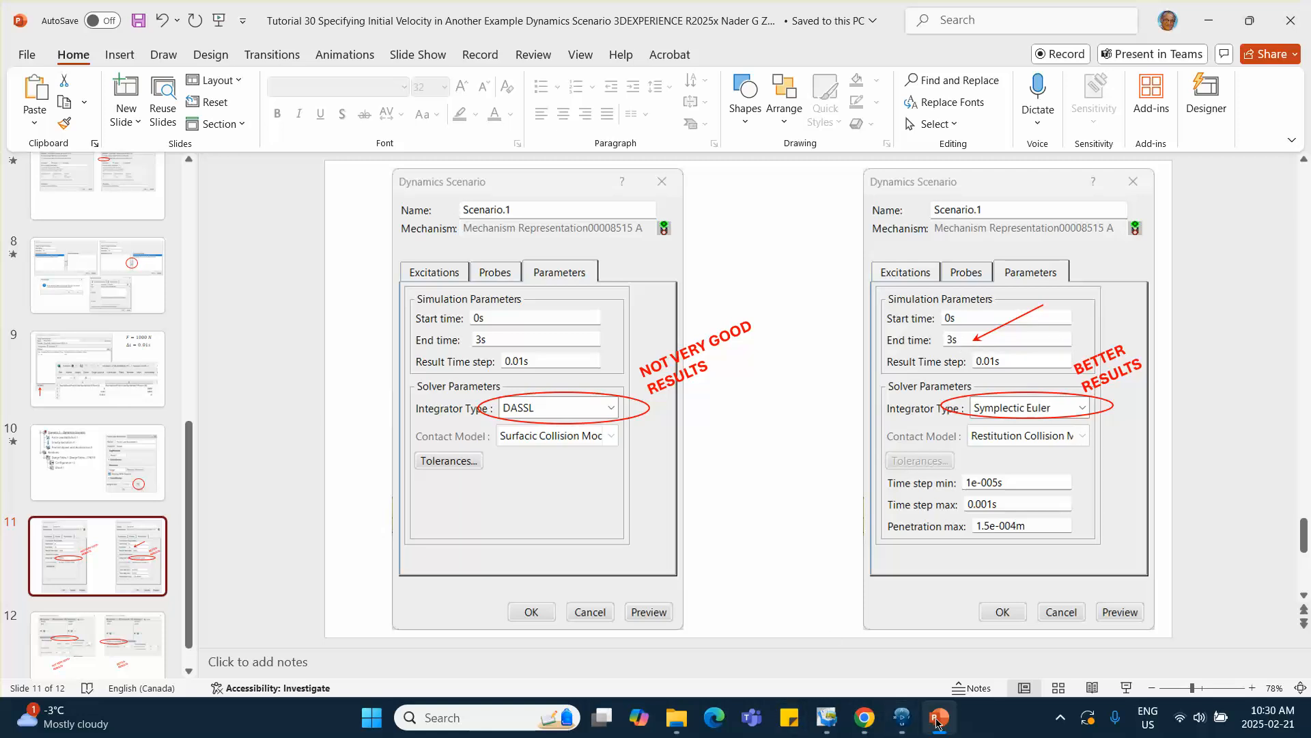
Step: Switch back to 3DEXPERIENCE and set the dynamics scenario's end time to 3 s
mouse_move(902, 718)
click(886, 648)
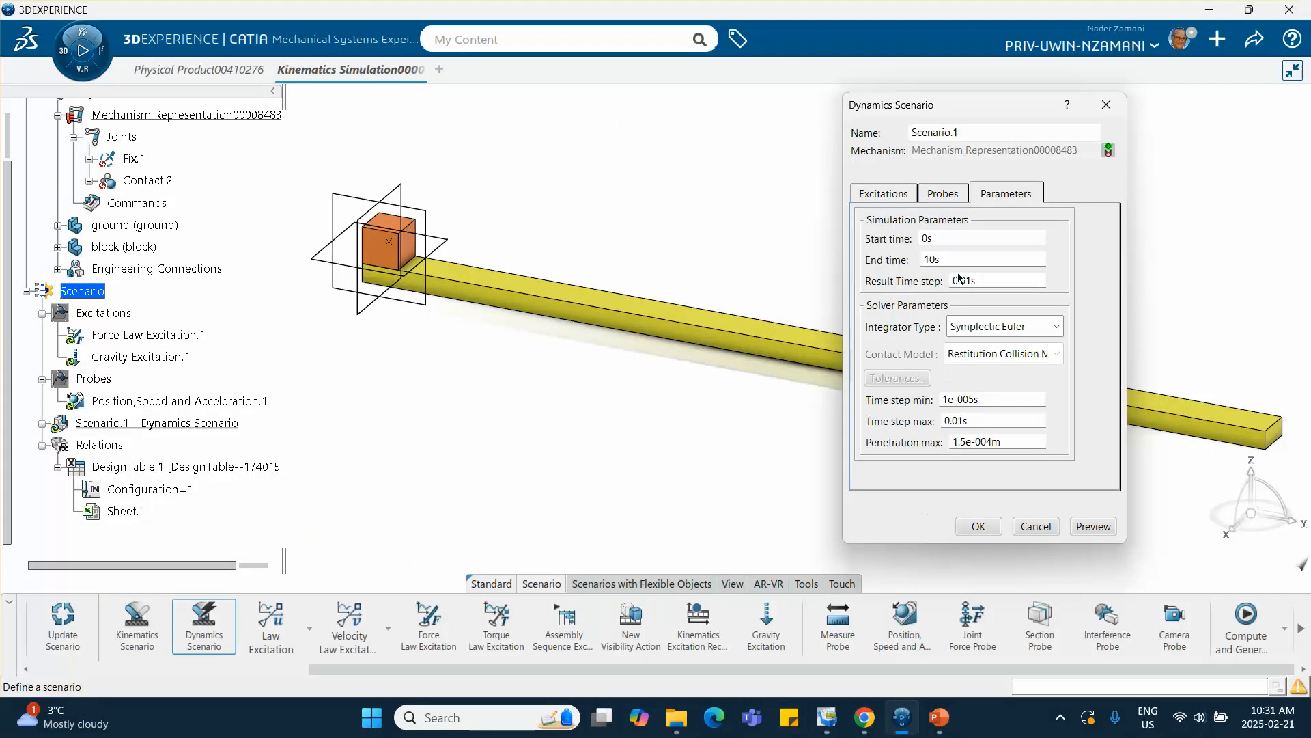
double_click(931, 259)
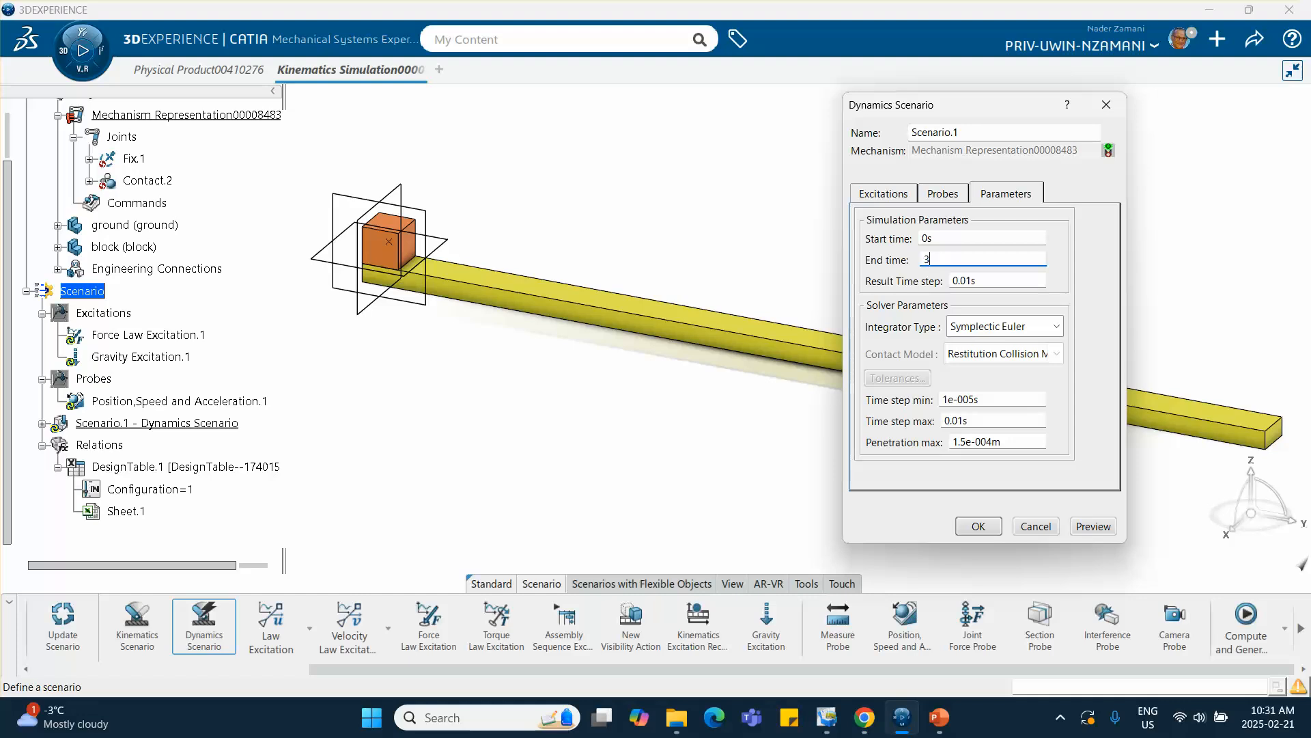
click(979, 526)
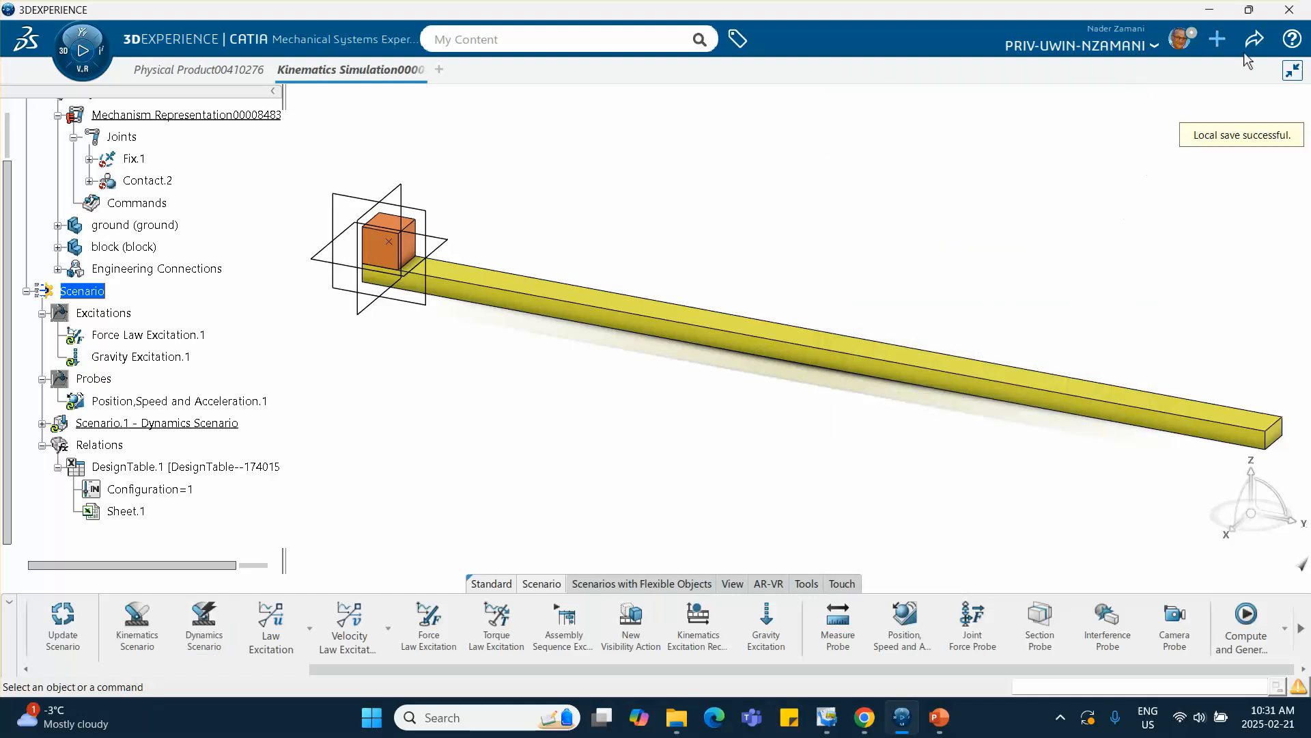
Step: Save the simulation and force-compute the results of the Scenario.1 dynamics scenario
click(1254, 41)
click(1173, 73)
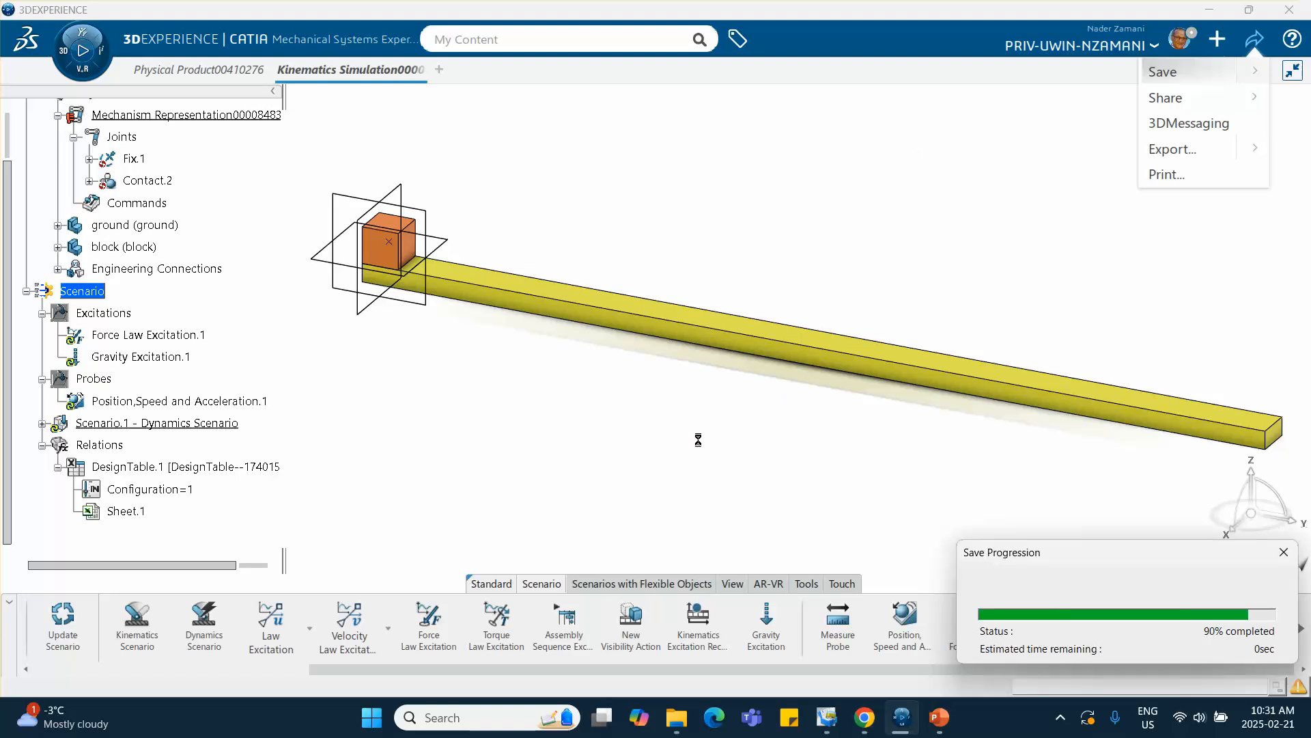
middle_drag(699, 445, 633, 427)
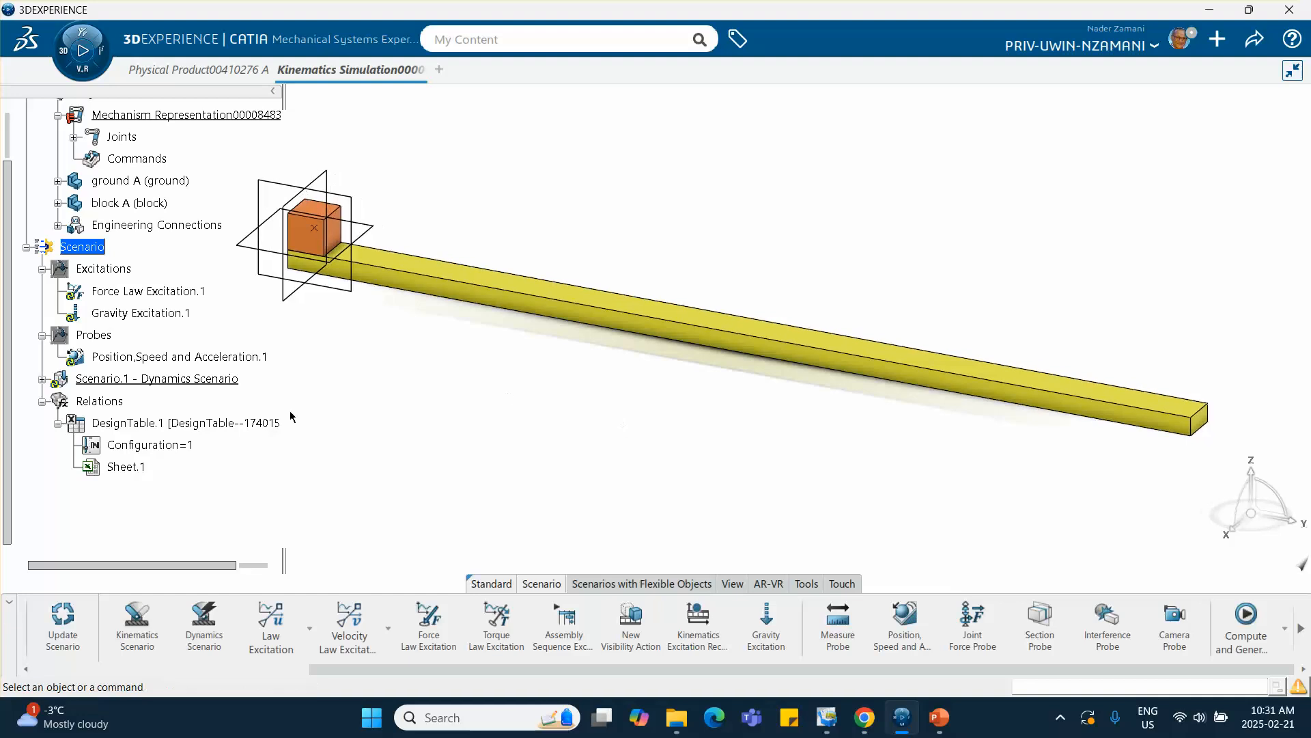
right_click(182, 380)
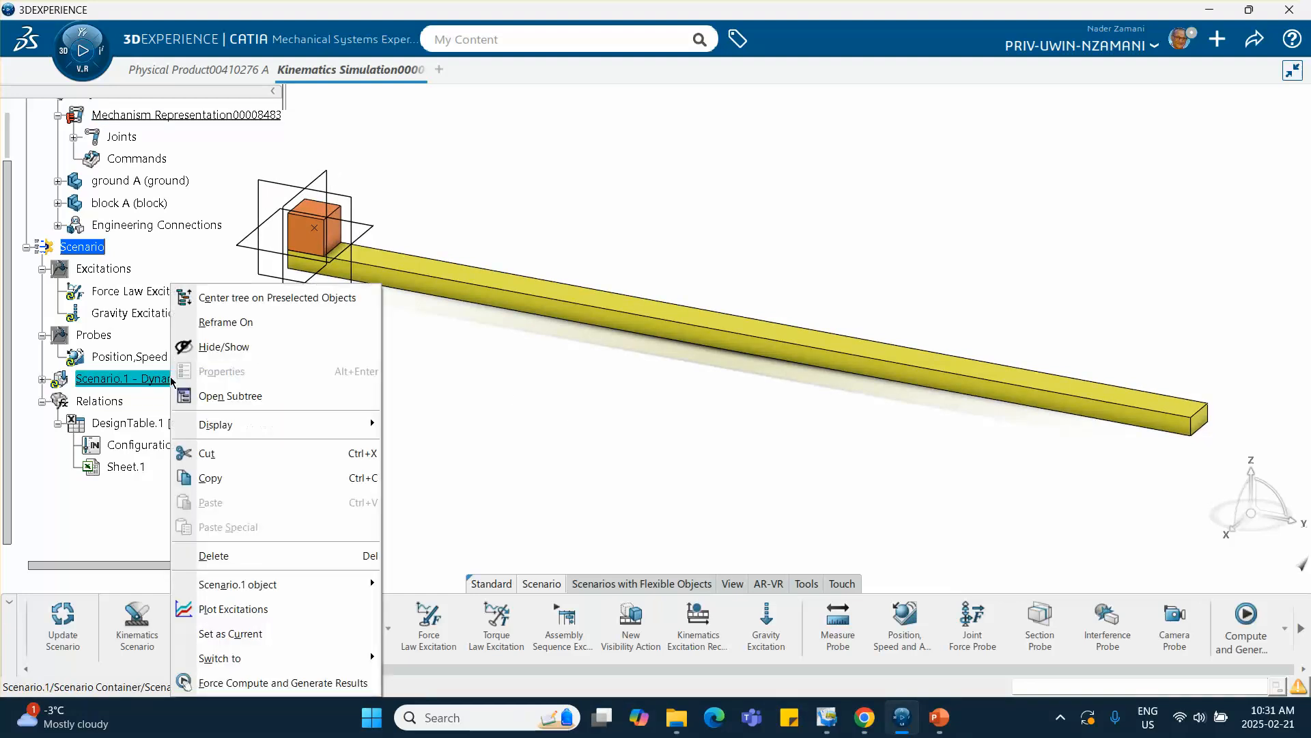
click(250, 683)
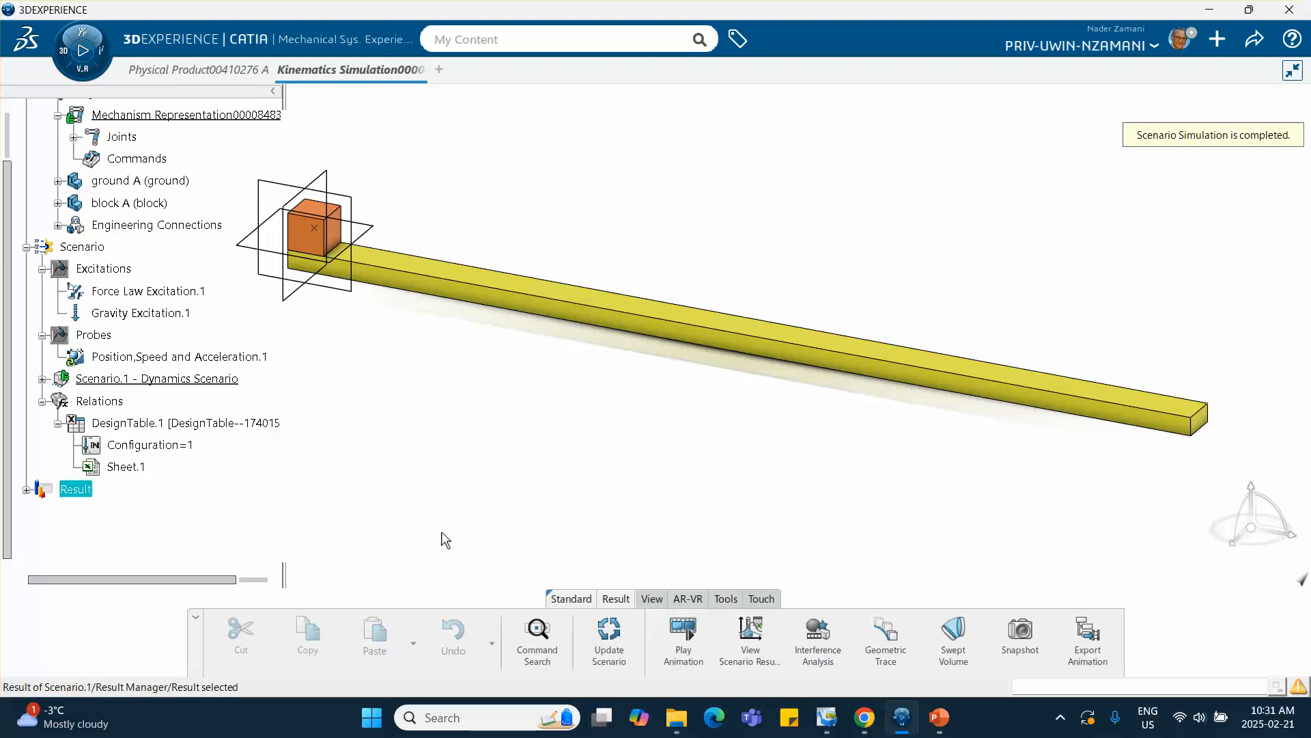
Step: View the Scenario.1 results and plot only the force law excitation's Y_Force over time
click(749, 644)
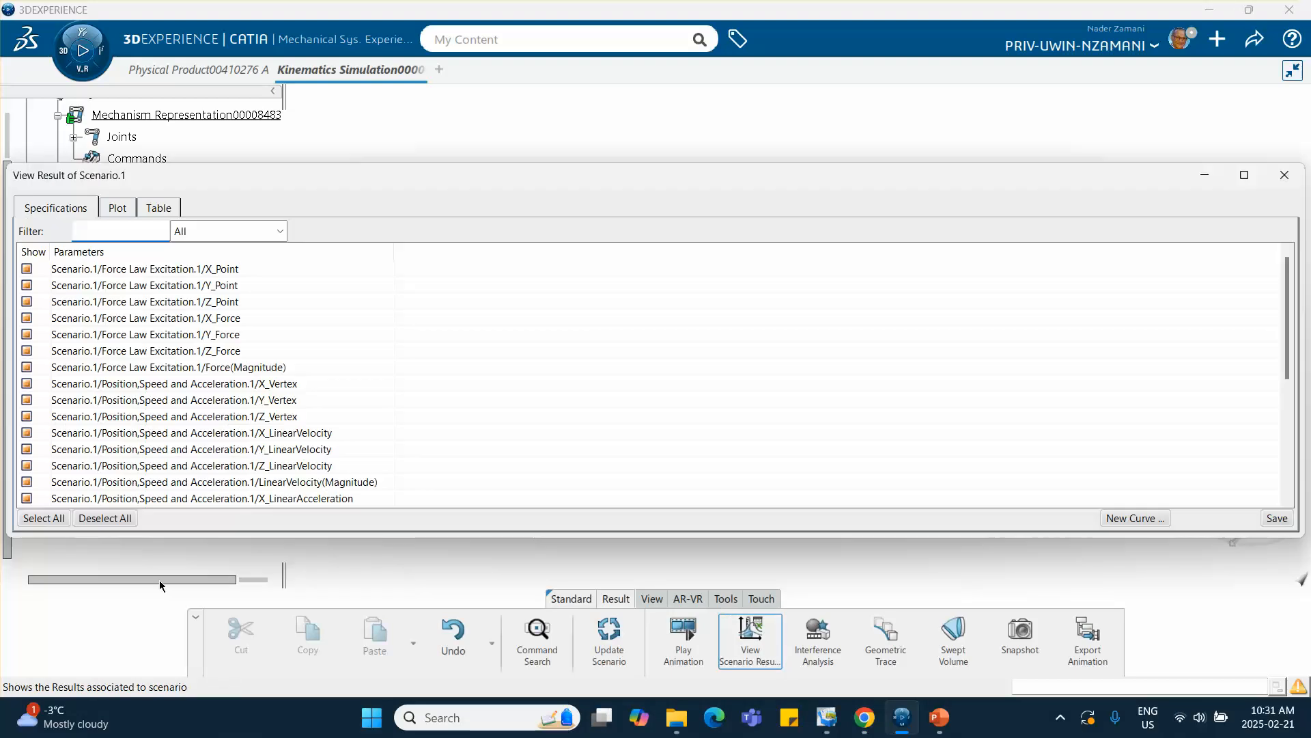
click(111, 520)
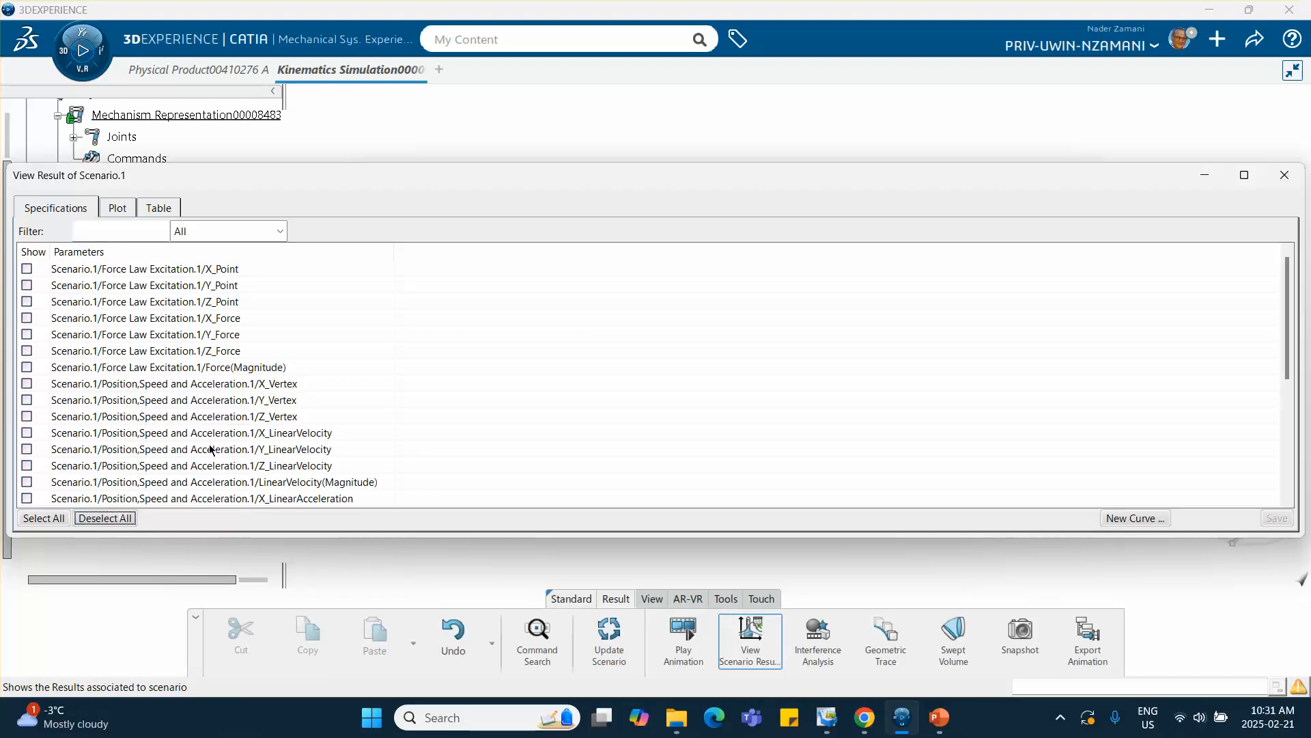
click(29, 334)
click(115, 207)
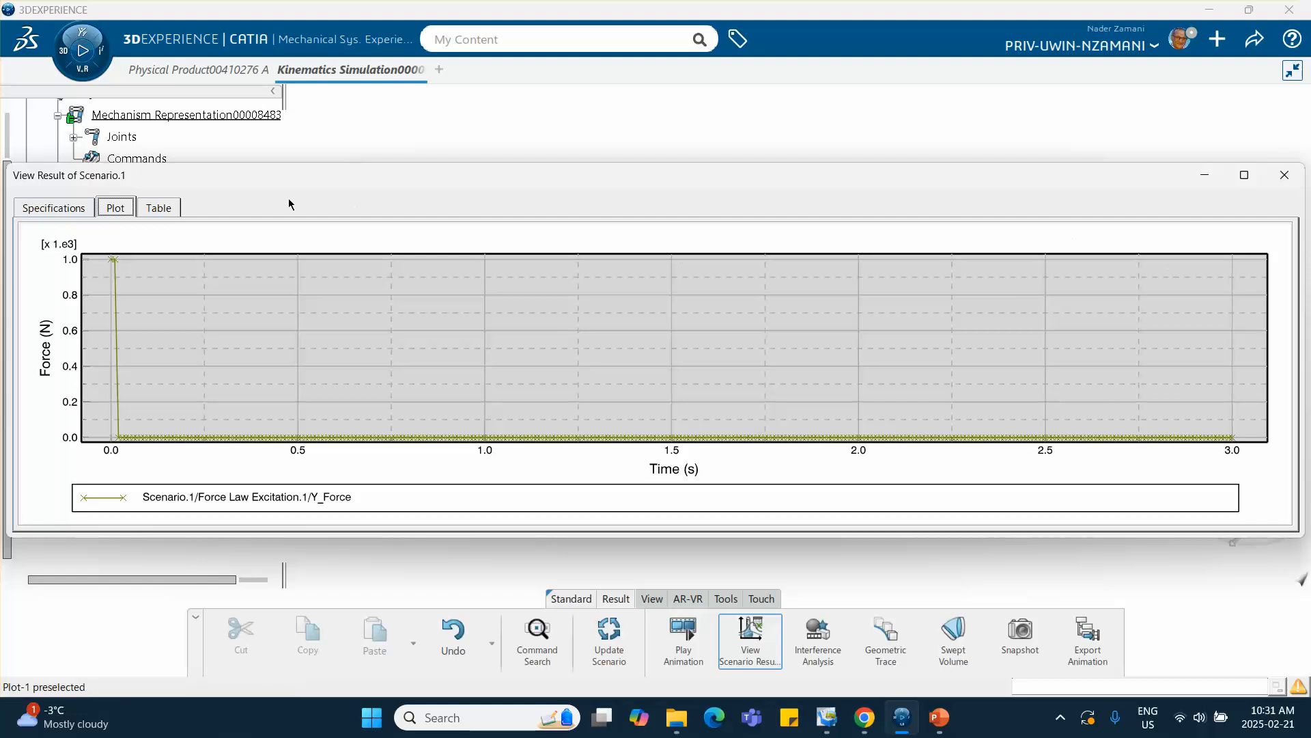
Step: Replace the plotted force with the Position, Speed and Acceleration probe's Y_LinearVelocity curve
click(53, 207)
click(25, 334)
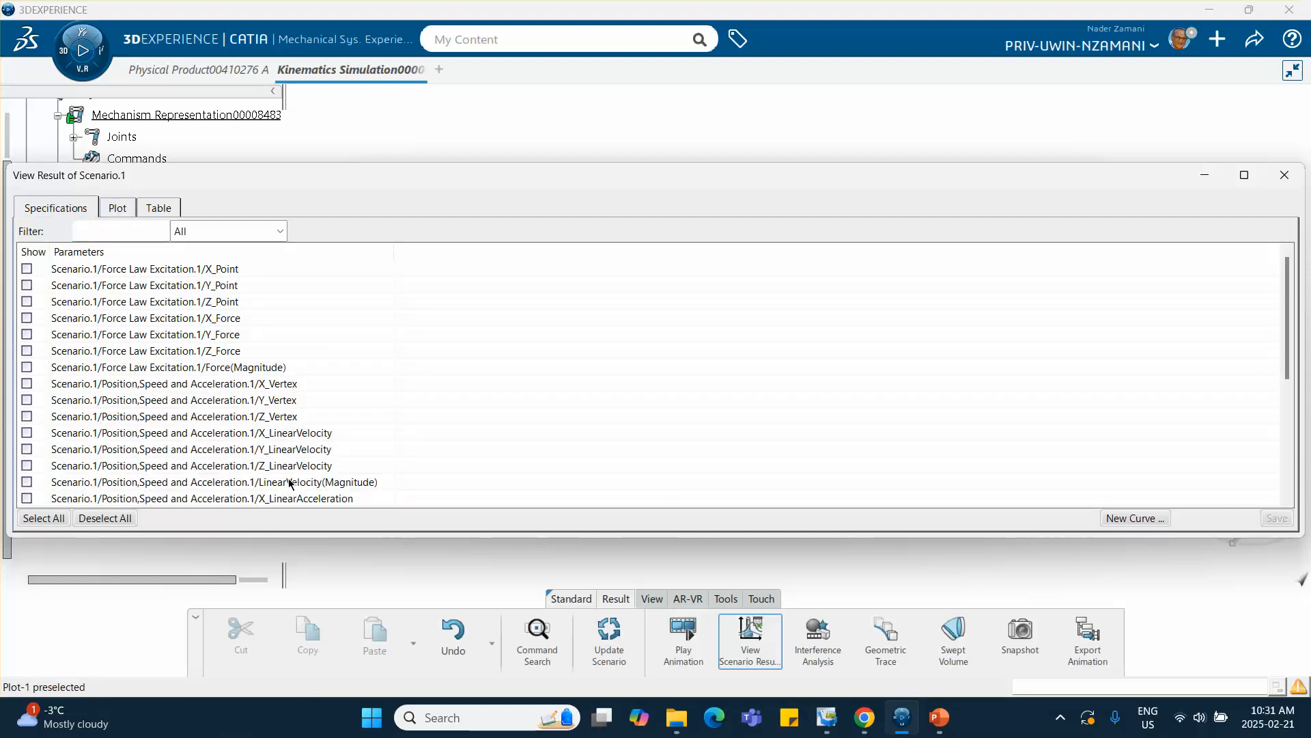
click(27, 448)
click(117, 208)
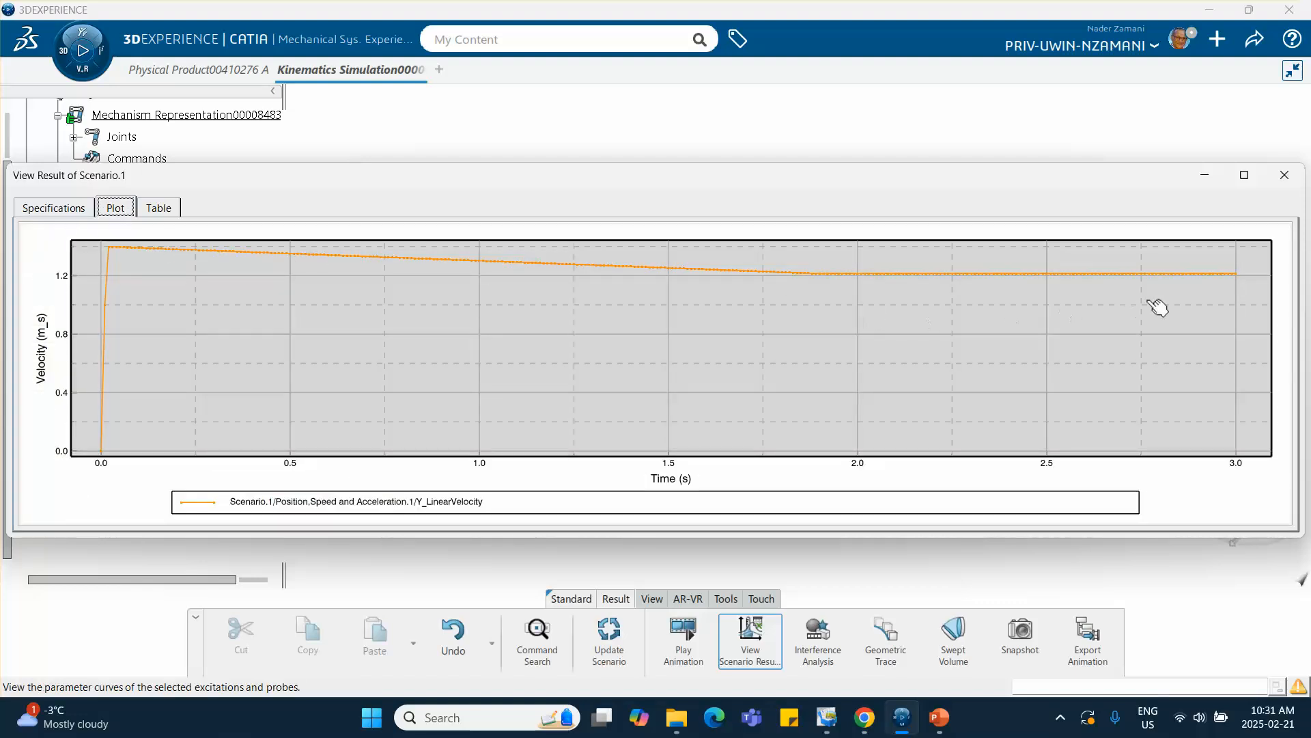
Step: Switch to the PowerPoint slides and review the block's equations of motion on slide 3
click(939, 715)
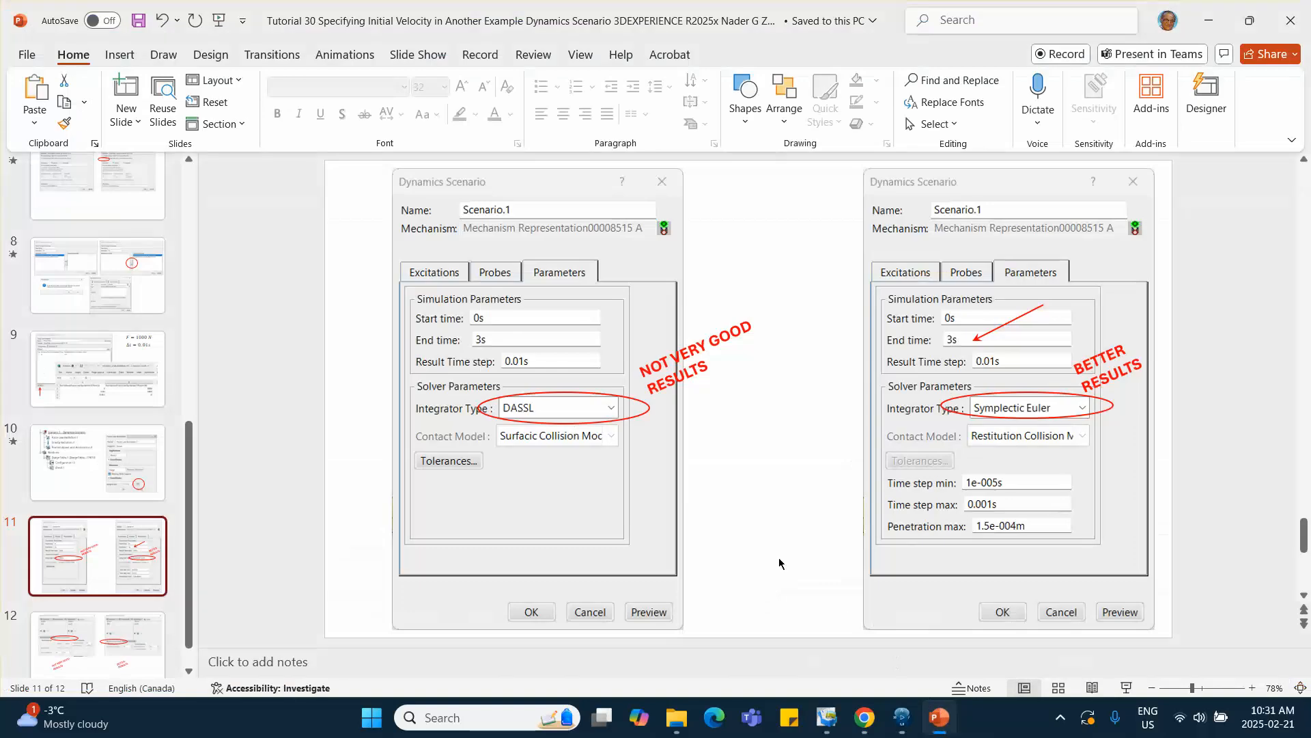
scroll(89, 502, up, 10)
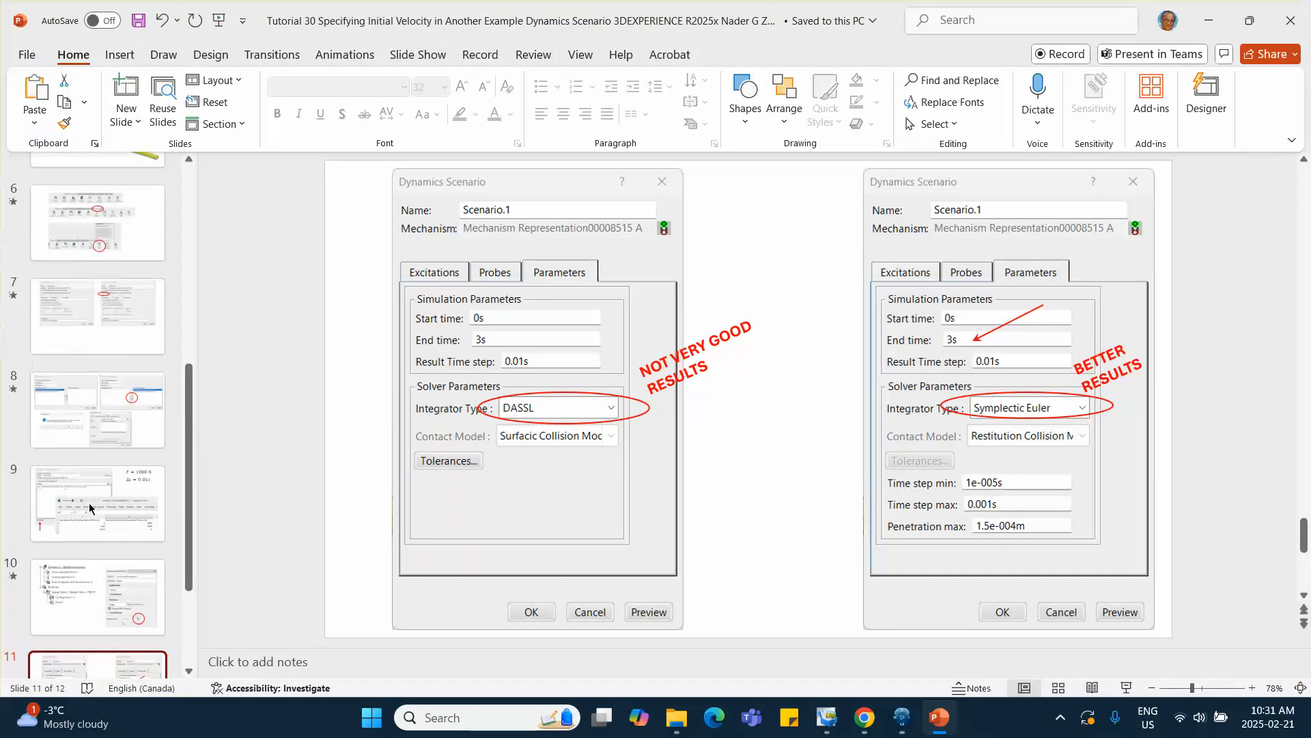
click(97, 263)
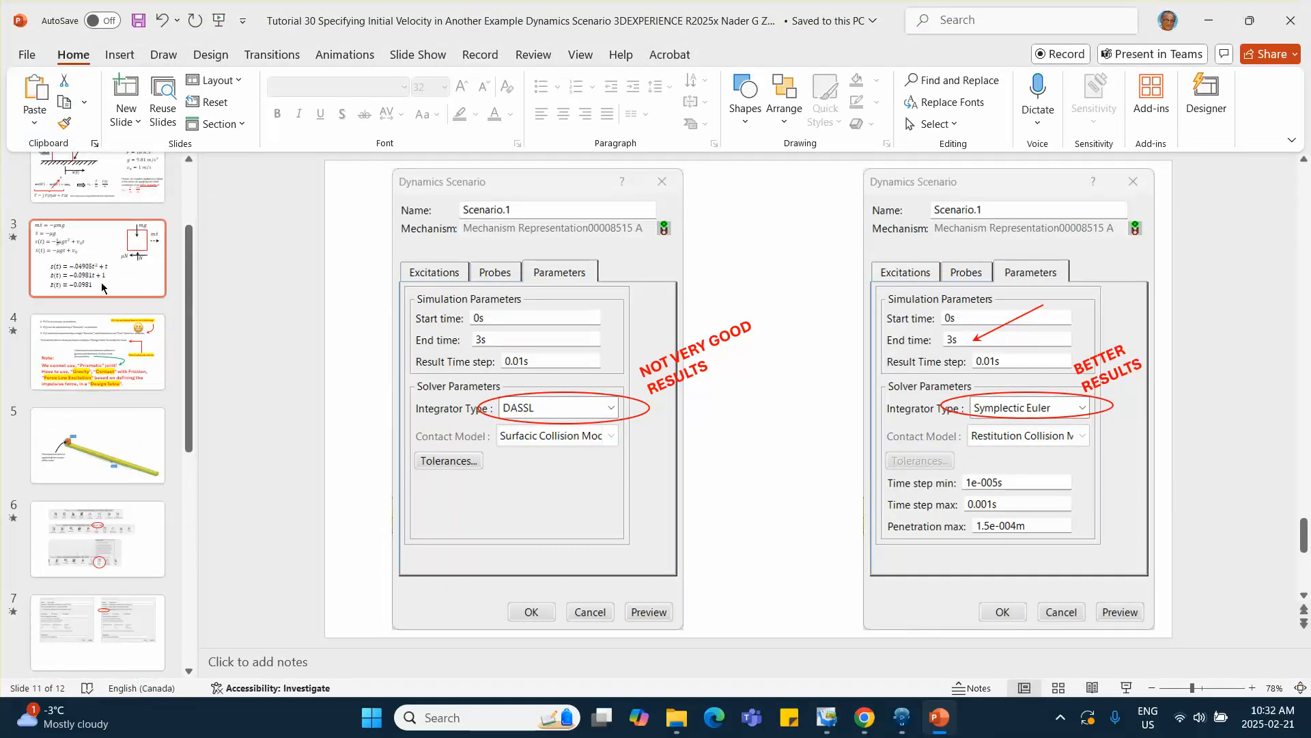
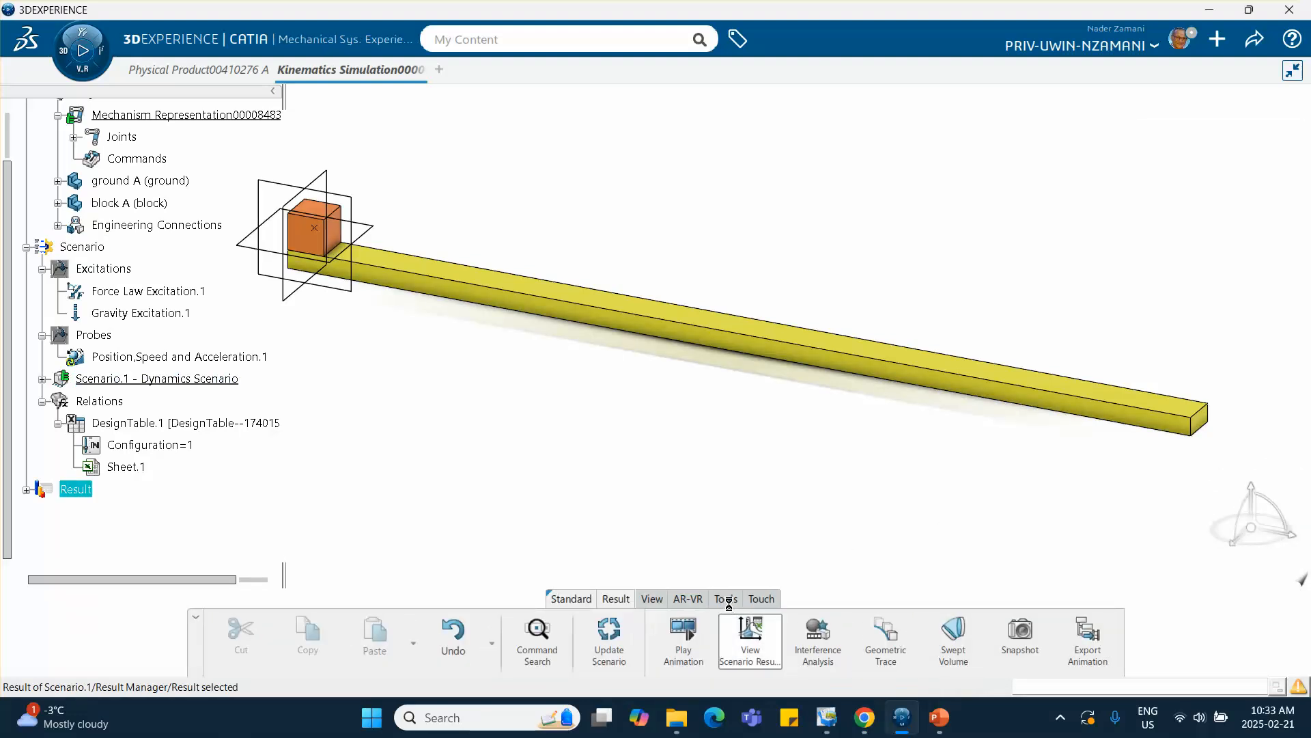
Step: Reopen the scenario results in 3DEXPERIENCE and plot Y_LinearVelocity as the only parameter
click(750, 633)
click(104, 518)
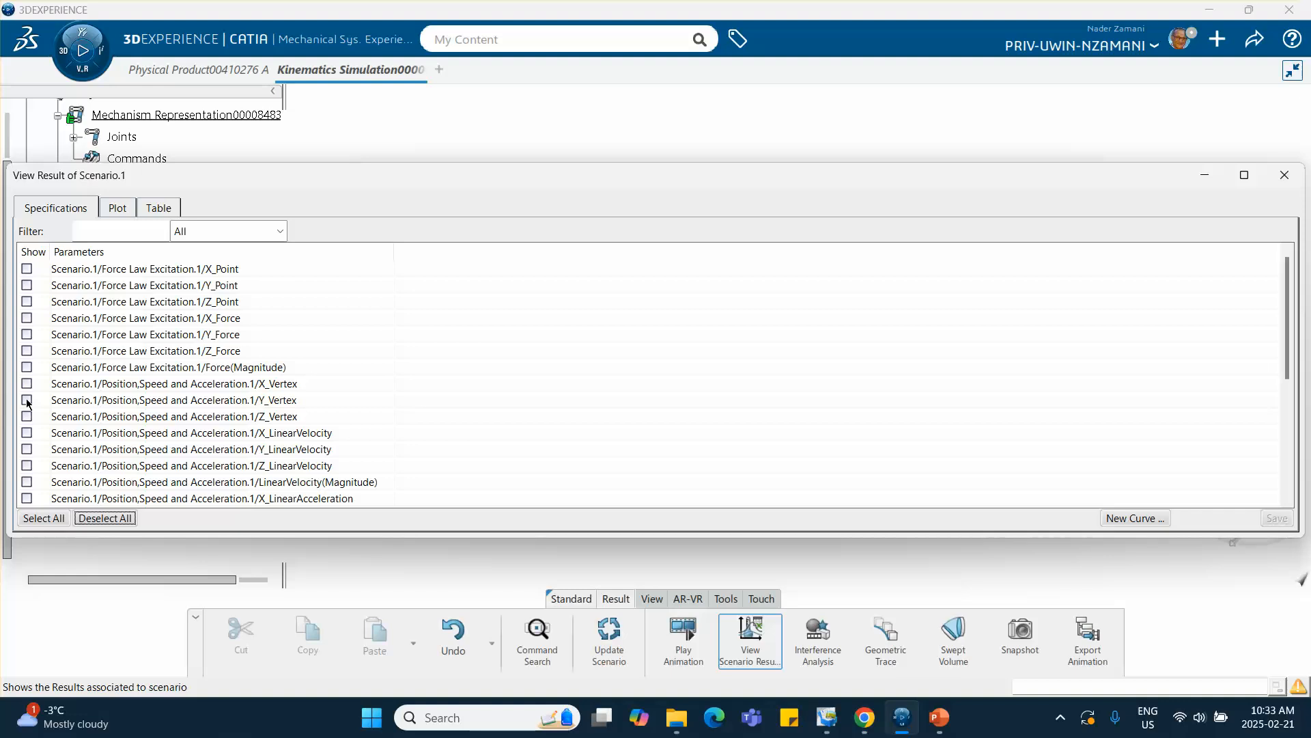
click(28, 450)
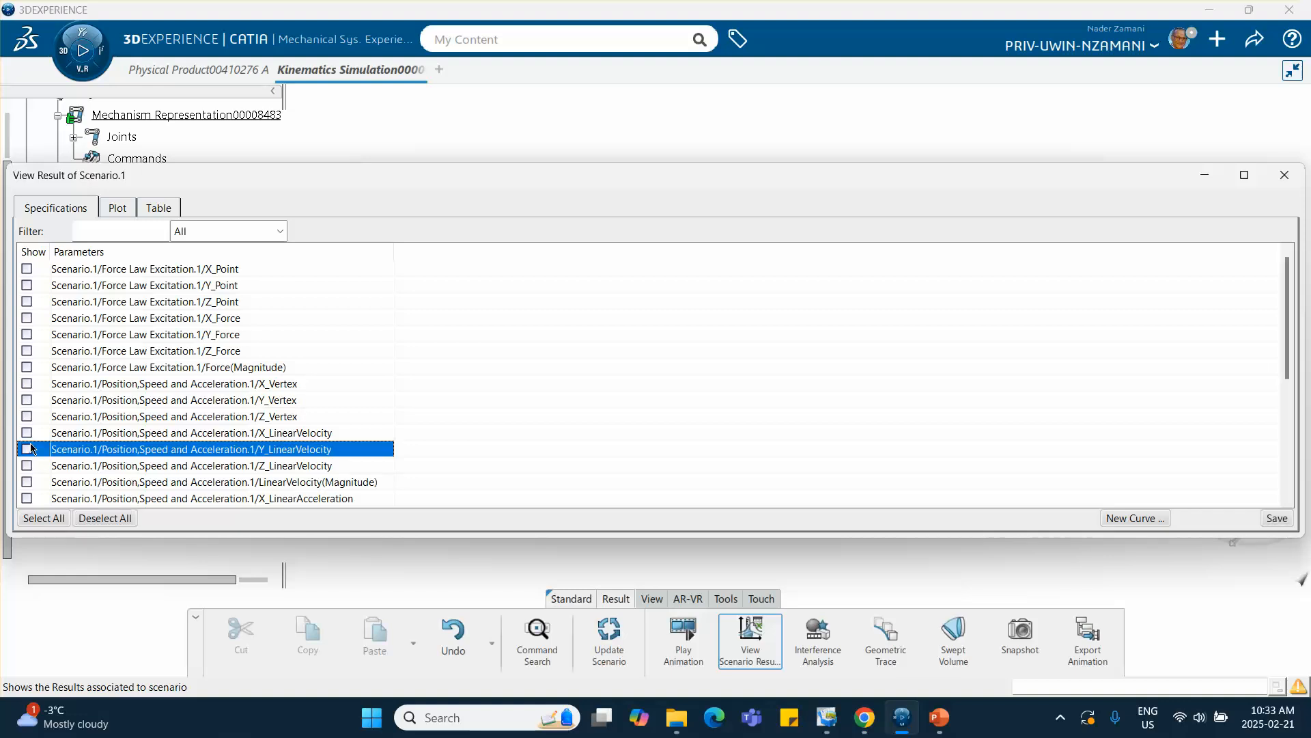
click(116, 209)
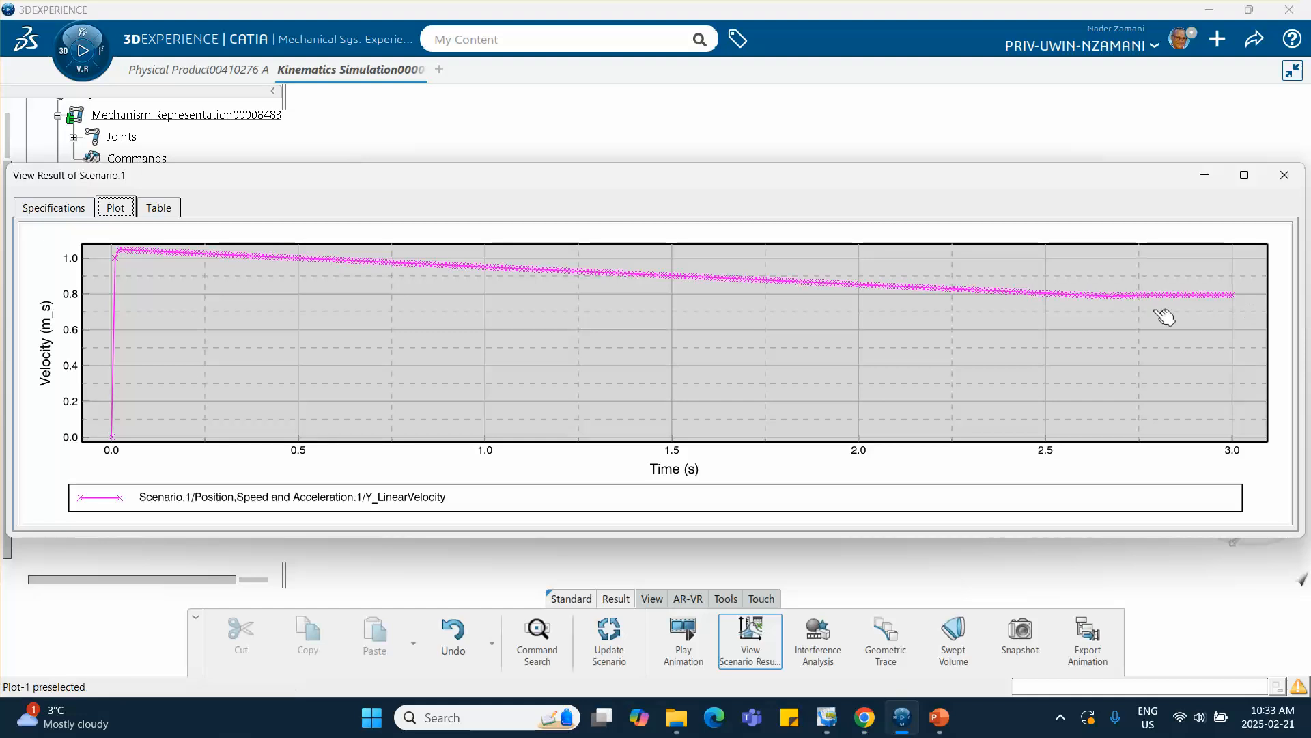
Step: Plot the probe's Y_LinearAcceleration in place of the velocity and examine its curve over time
click(55, 208)
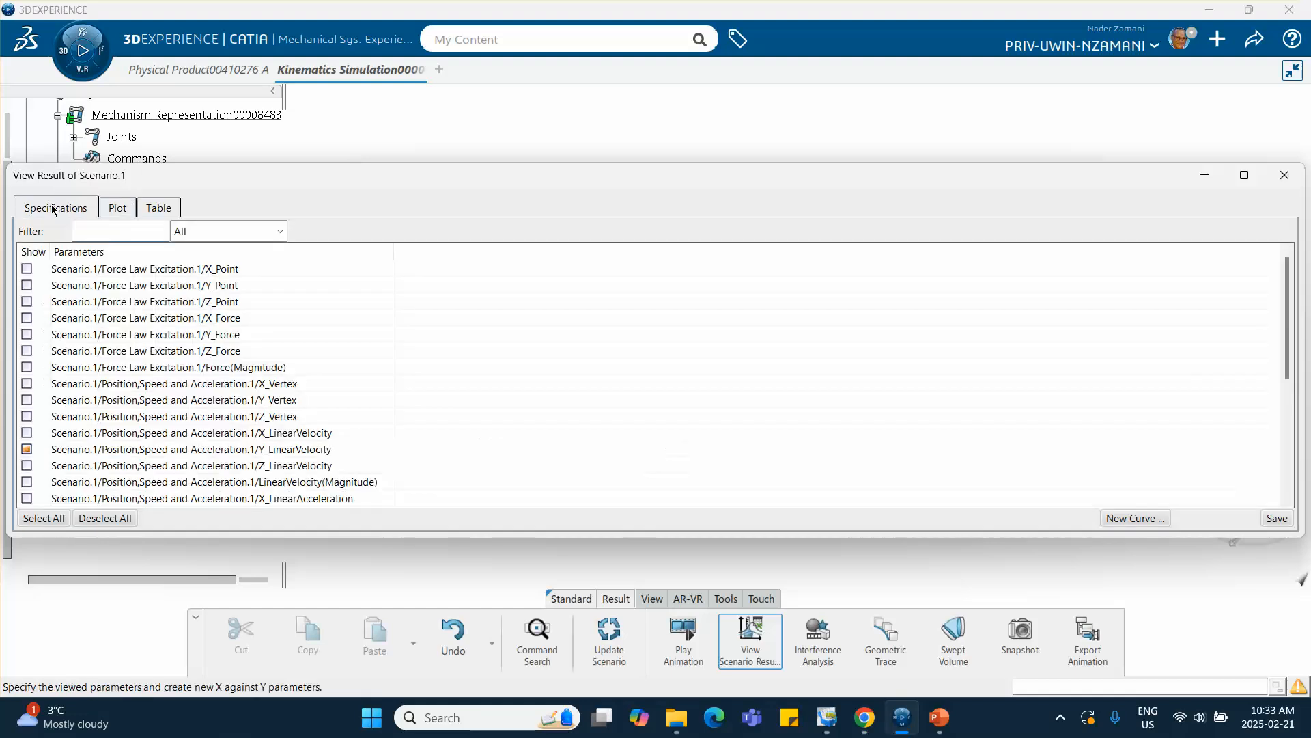
scroll(129, 455, down, 1)
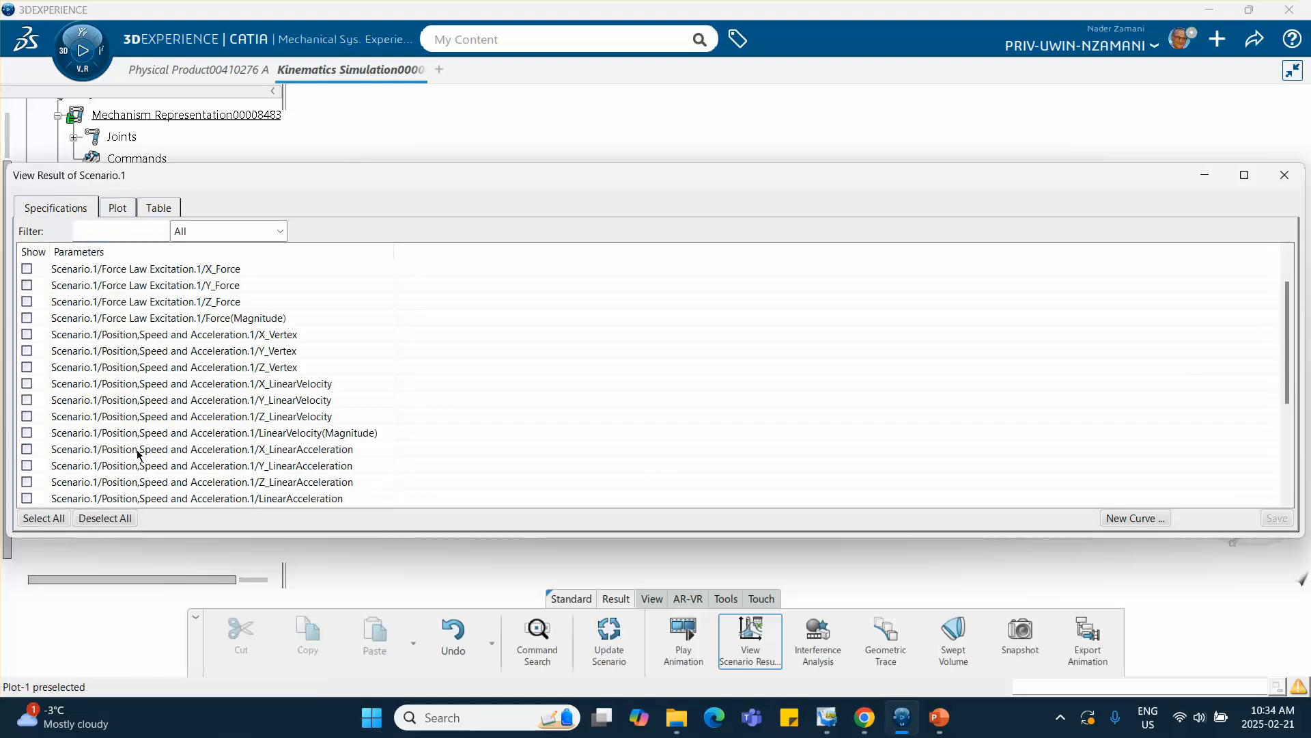
click(27, 465)
click(117, 208)
click(151, 450)
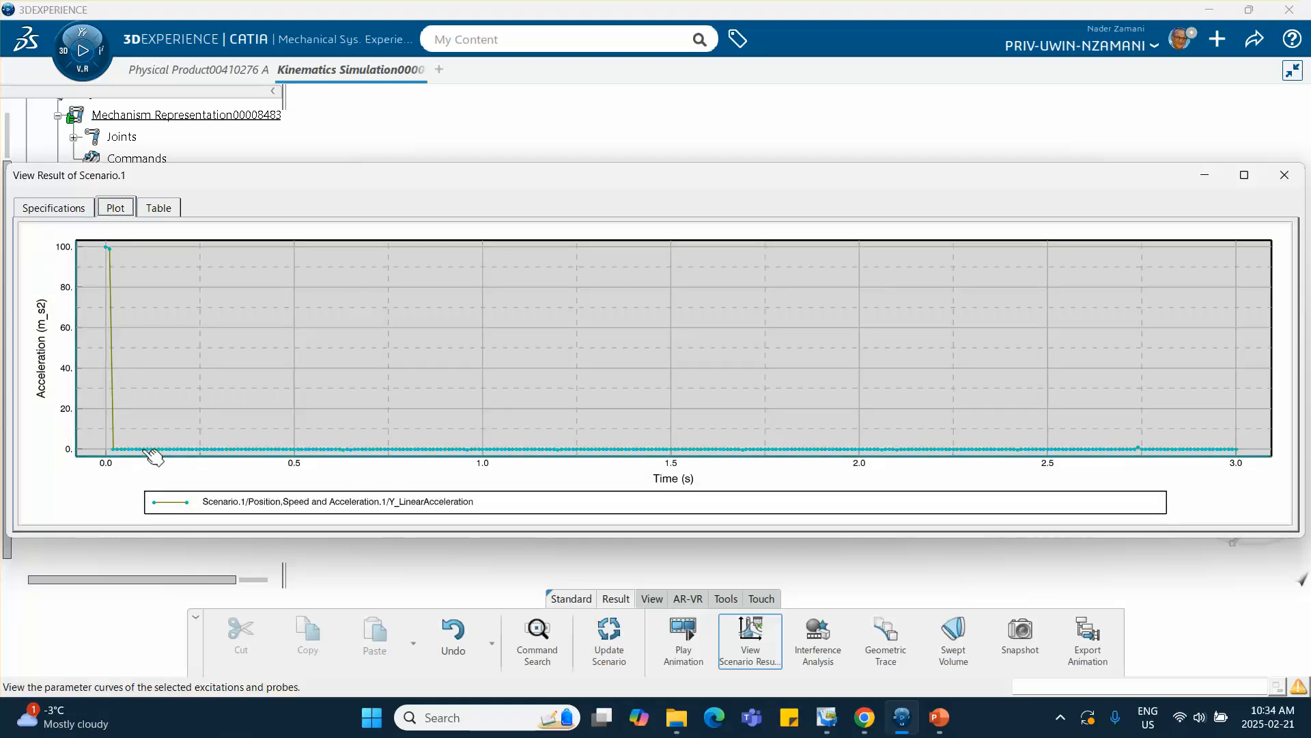
Step: Examine the tabulated Y_LinearAcceleration values over time and close the scenario results
click(159, 207)
scroll(119, 347, down, 20)
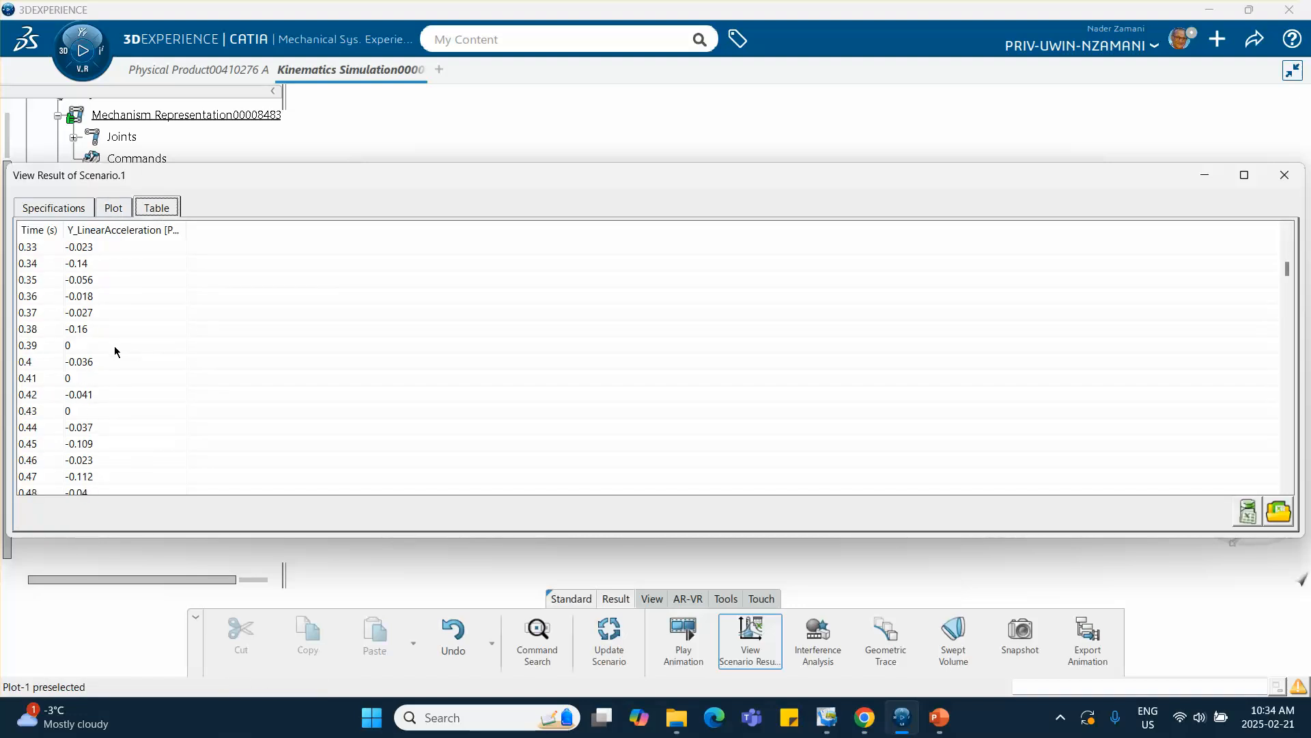
scroll(121, 362, up, 4)
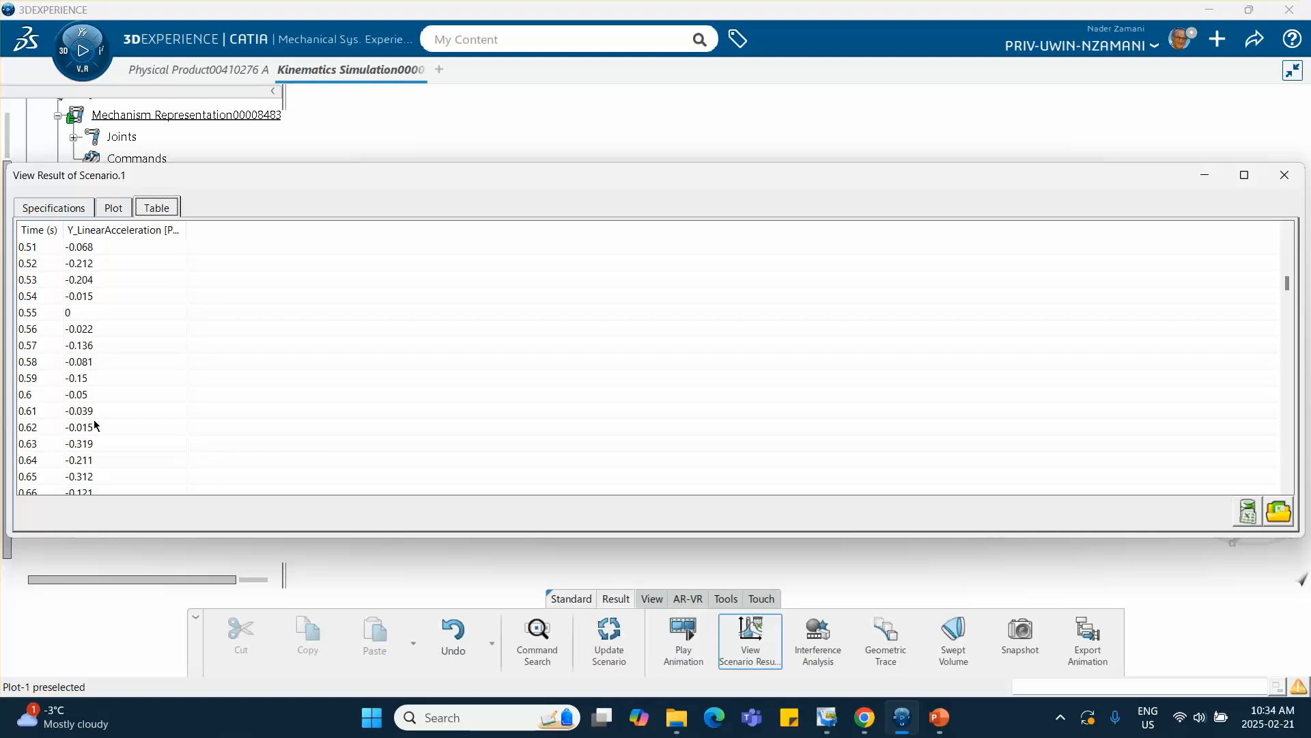
scroll(96, 425, down, 14)
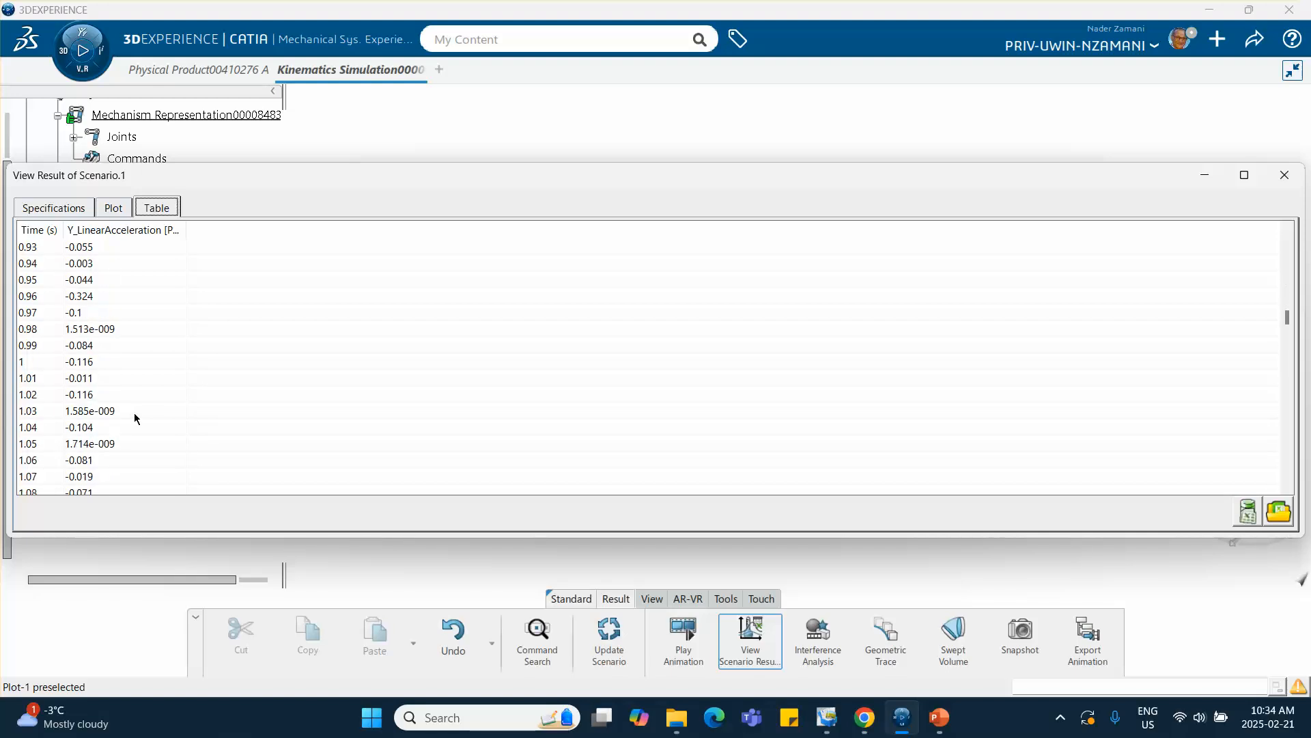
scroll(134, 413, down, 10)
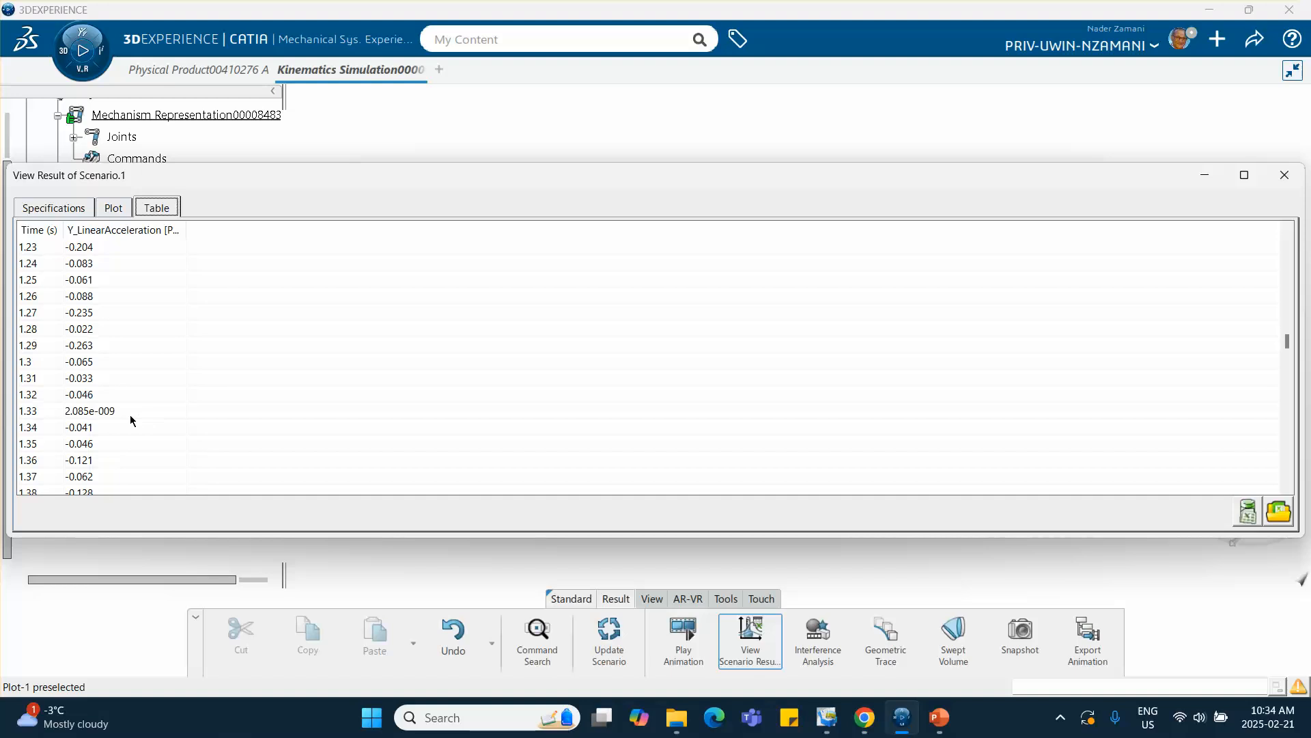
scroll(149, 408, down, 2)
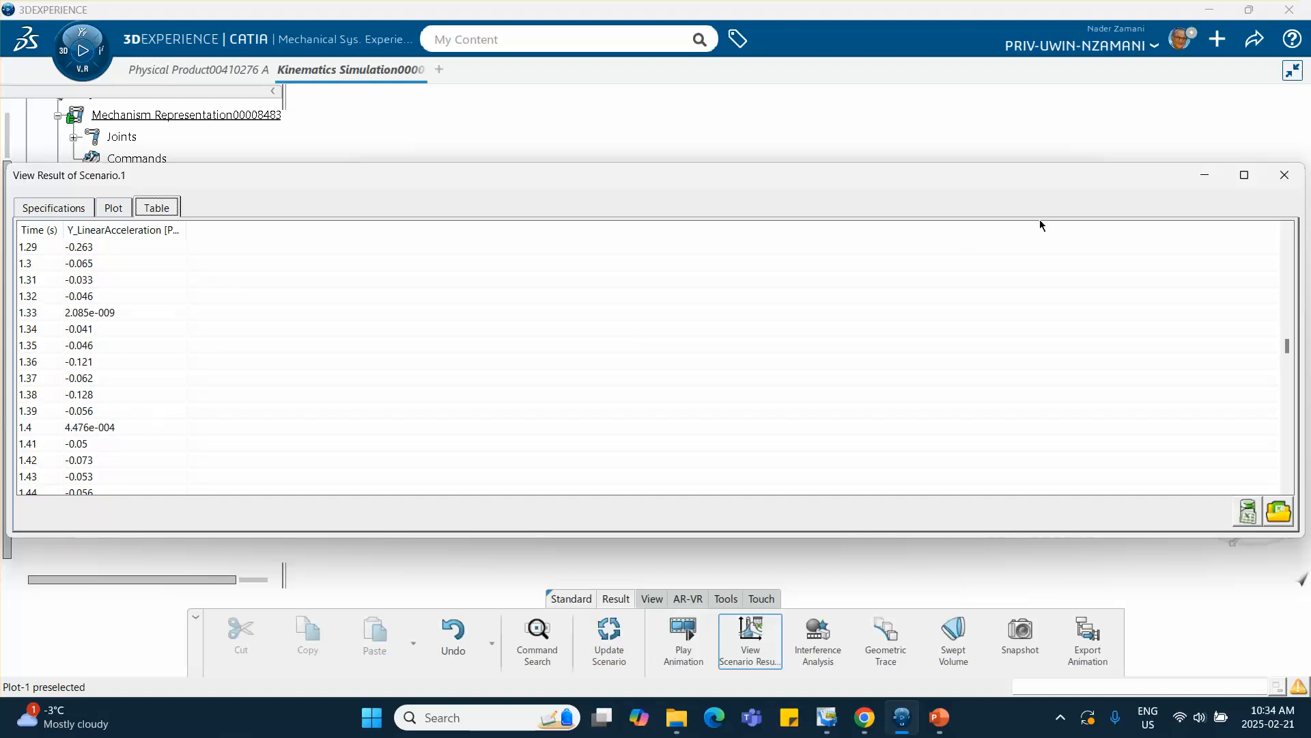
click(1285, 175)
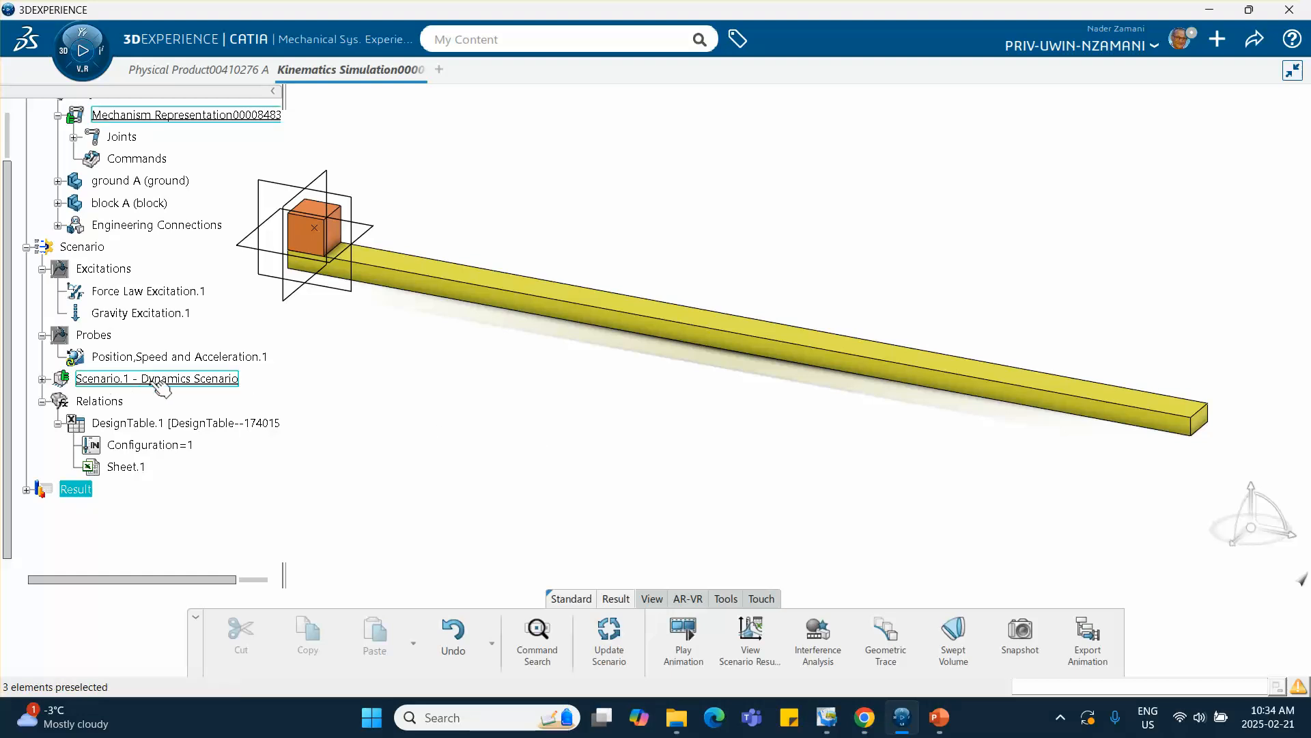
Step: Edit the Scenario.1 dynamics scenario and change its integrator type to Symplectic Euler
click(174, 379)
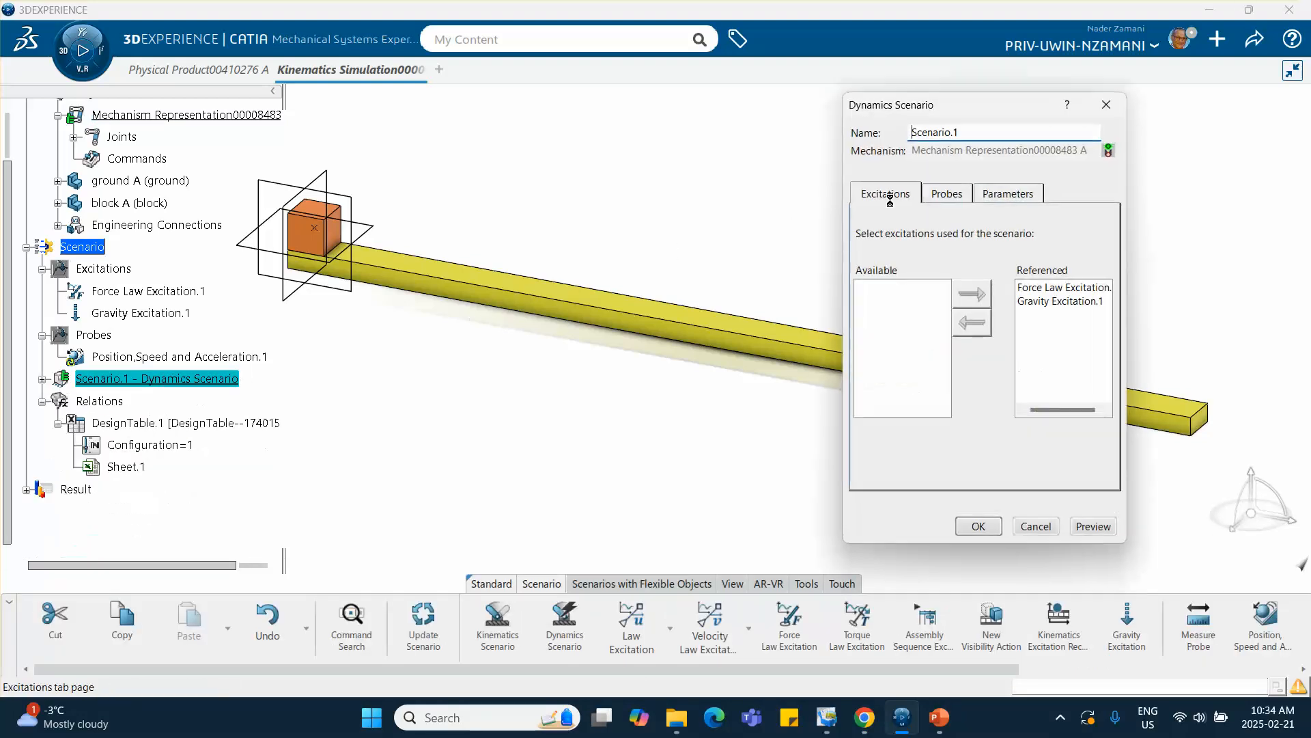
click(1005, 193)
click(983, 326)
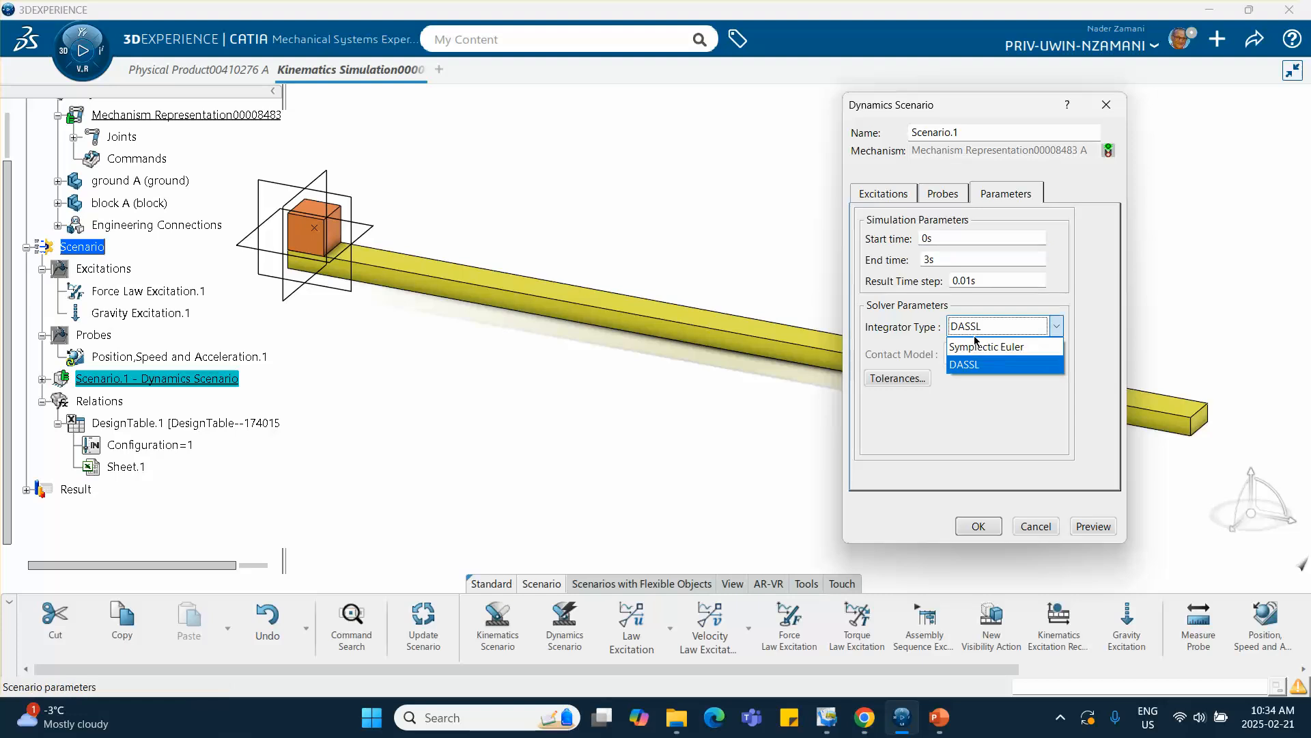
click(983, 346)
click(979, 526)
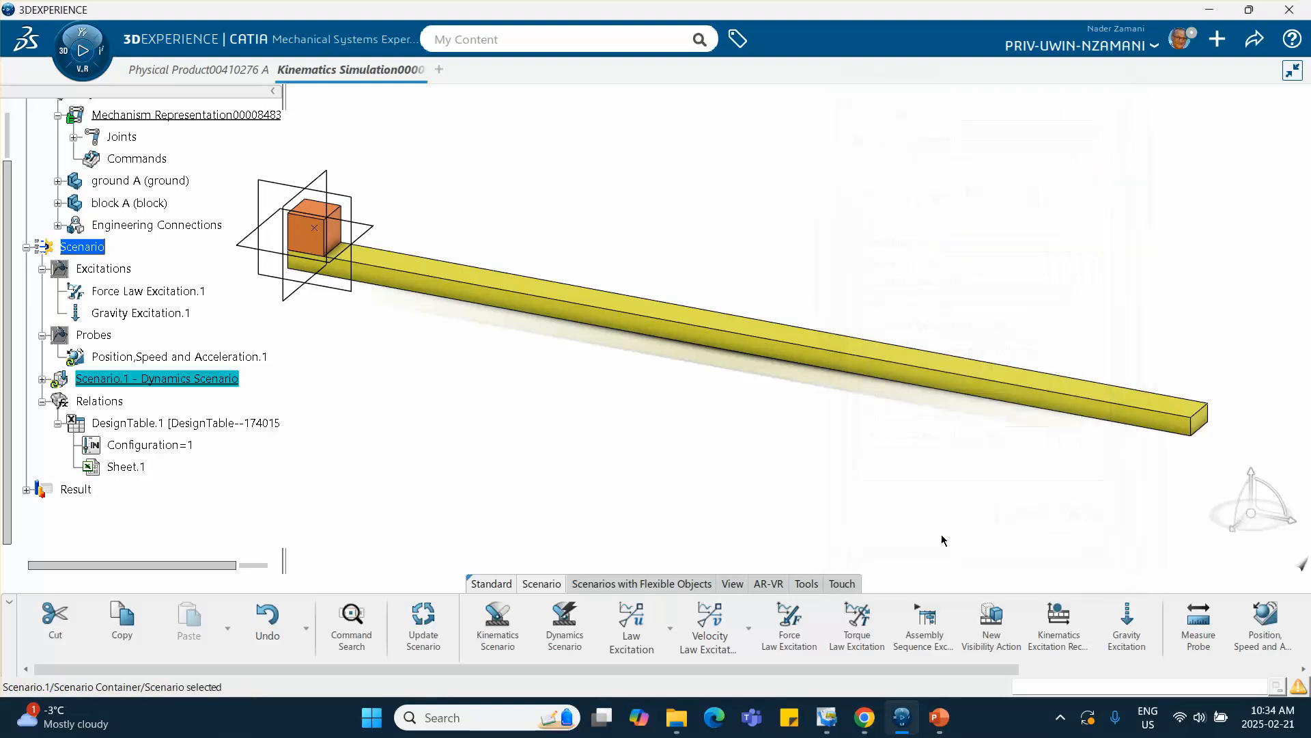
scroll(183, 405, up, 3)
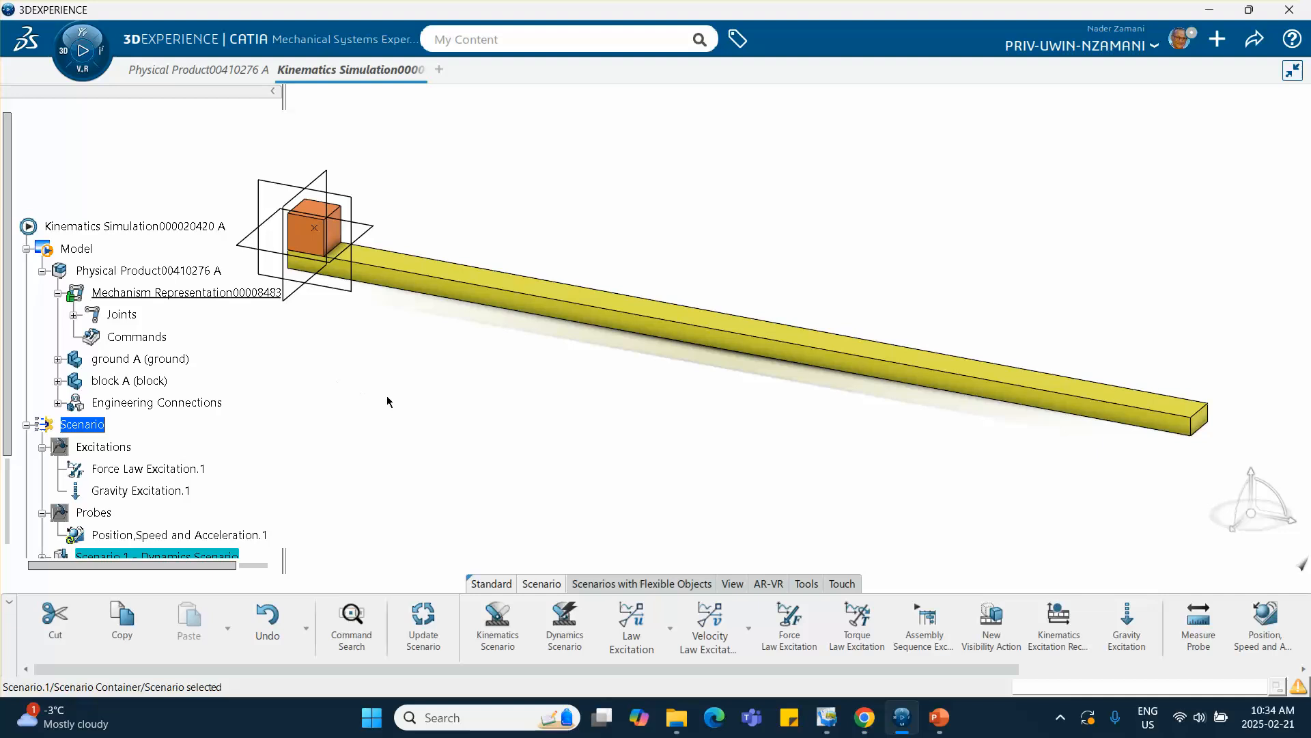
Step: Set the kinetic friction coefficient of Contact.1's restitution collision model to 0, without making "check contact" a specification
click(74, 315)
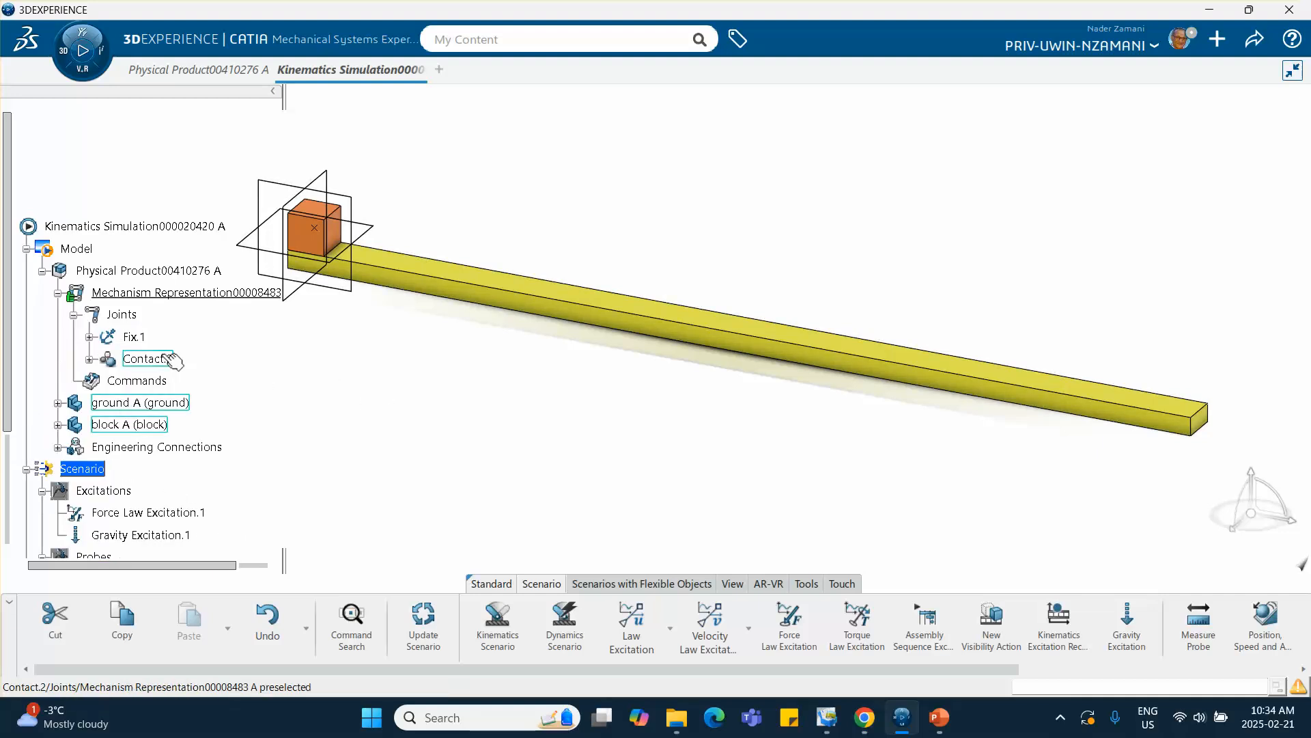
click(90, 359)
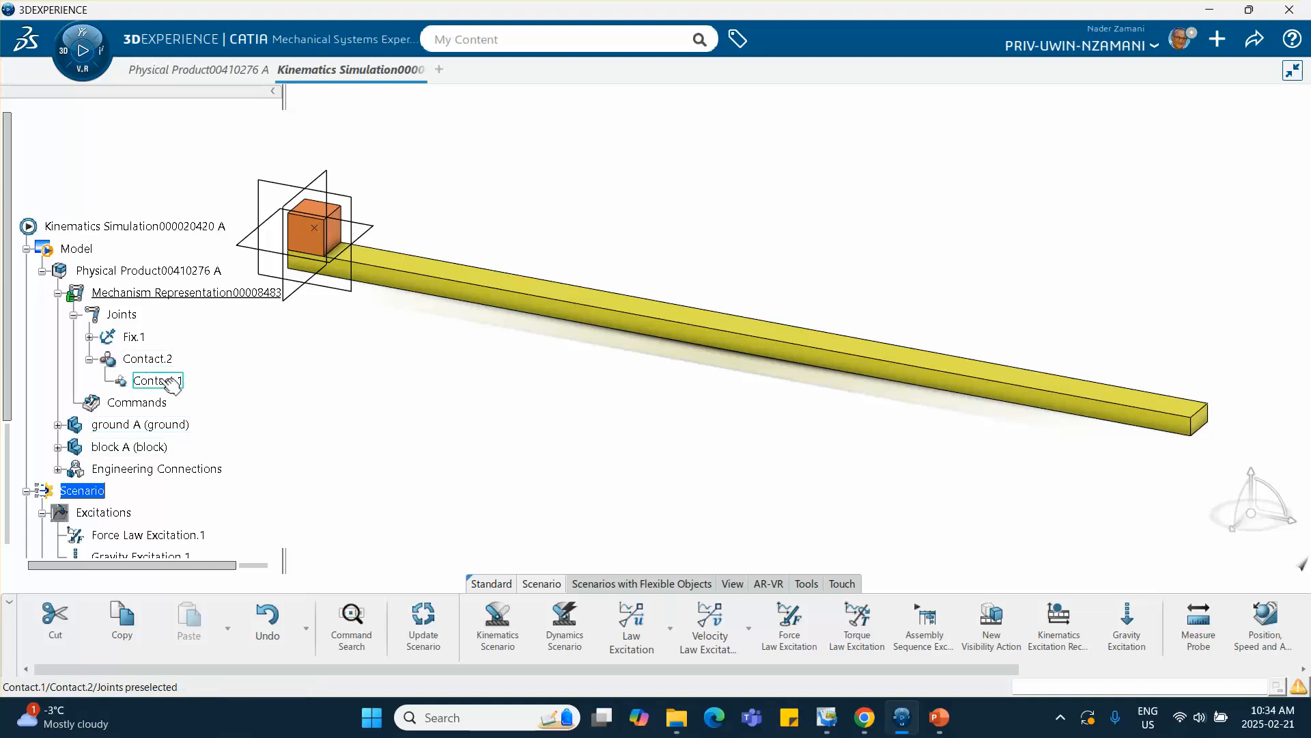
click(168, 381)
double_click(162, 381)
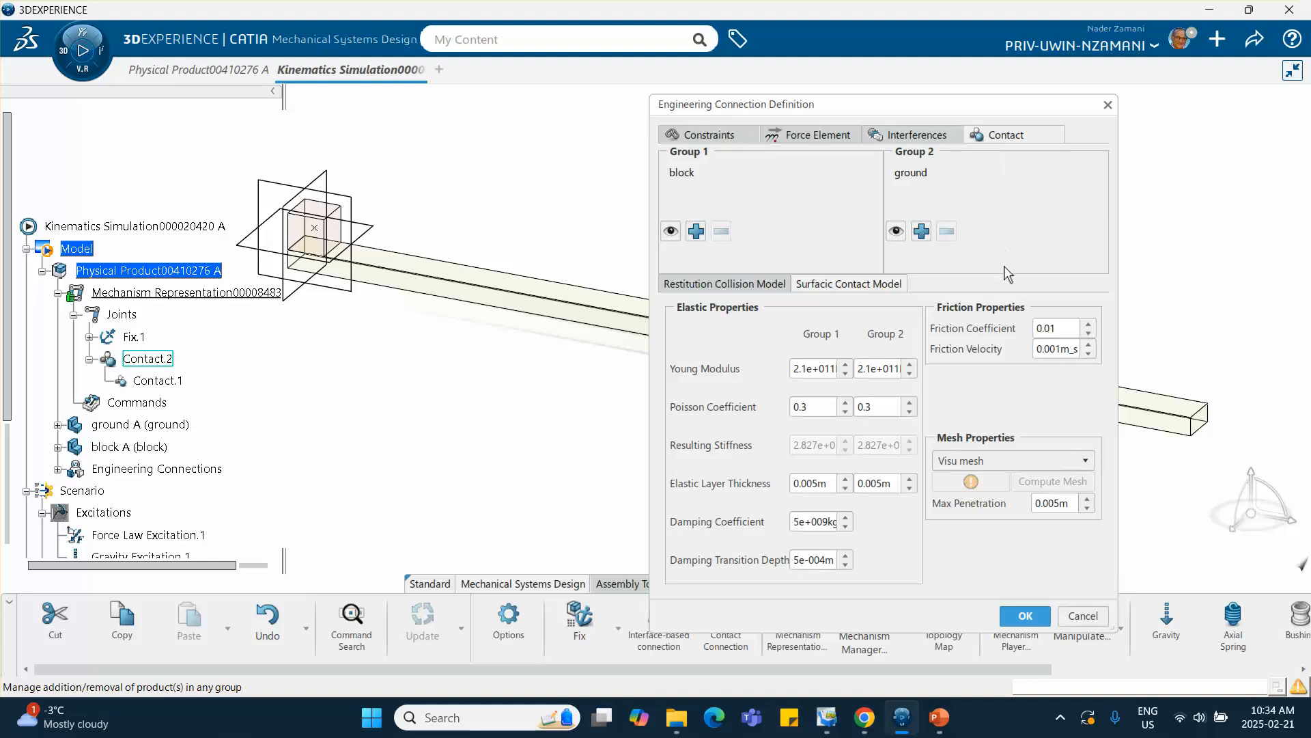
click(719, 285)
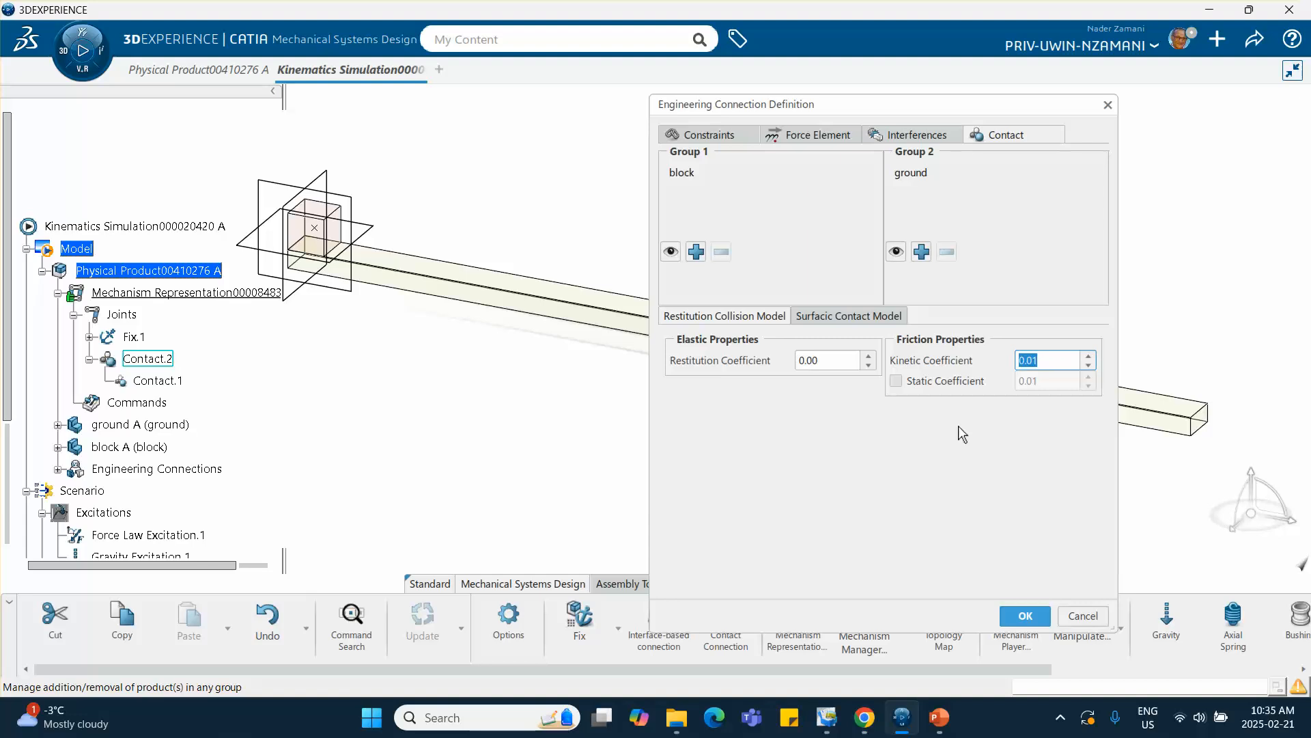
text(0)
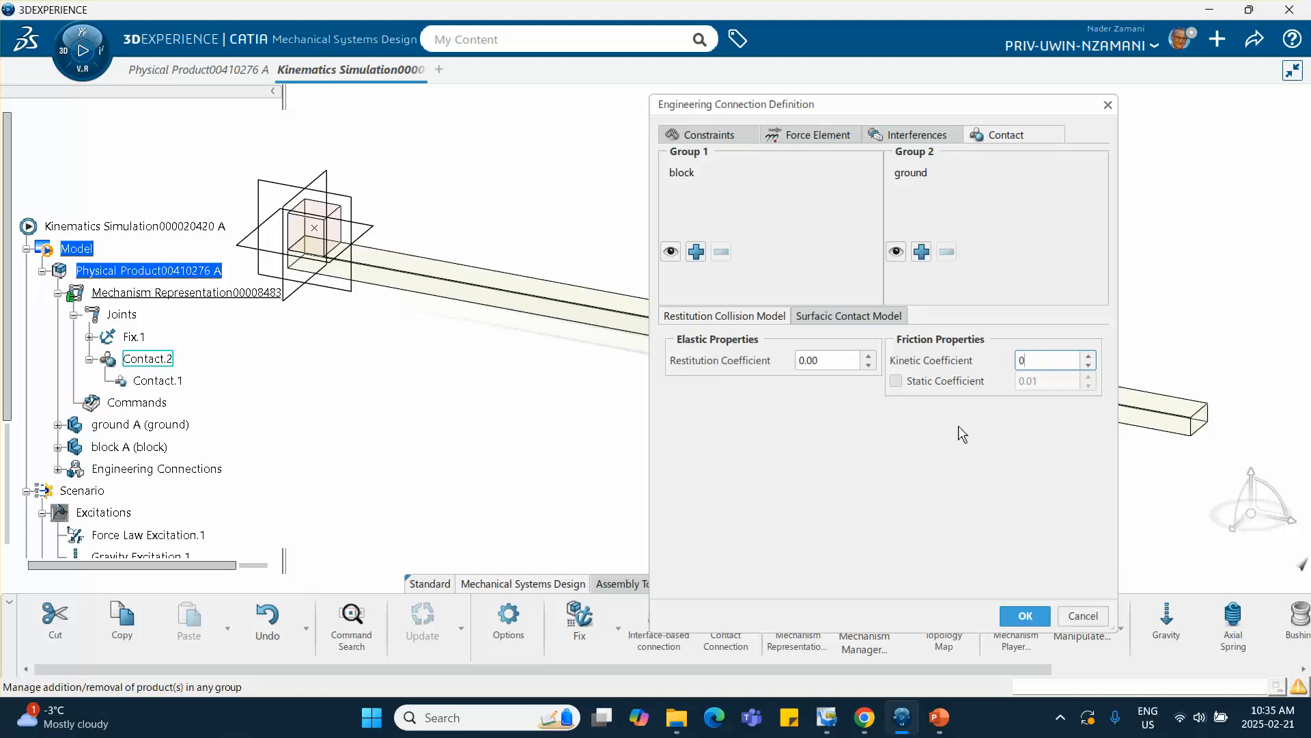
click(1025, 616)
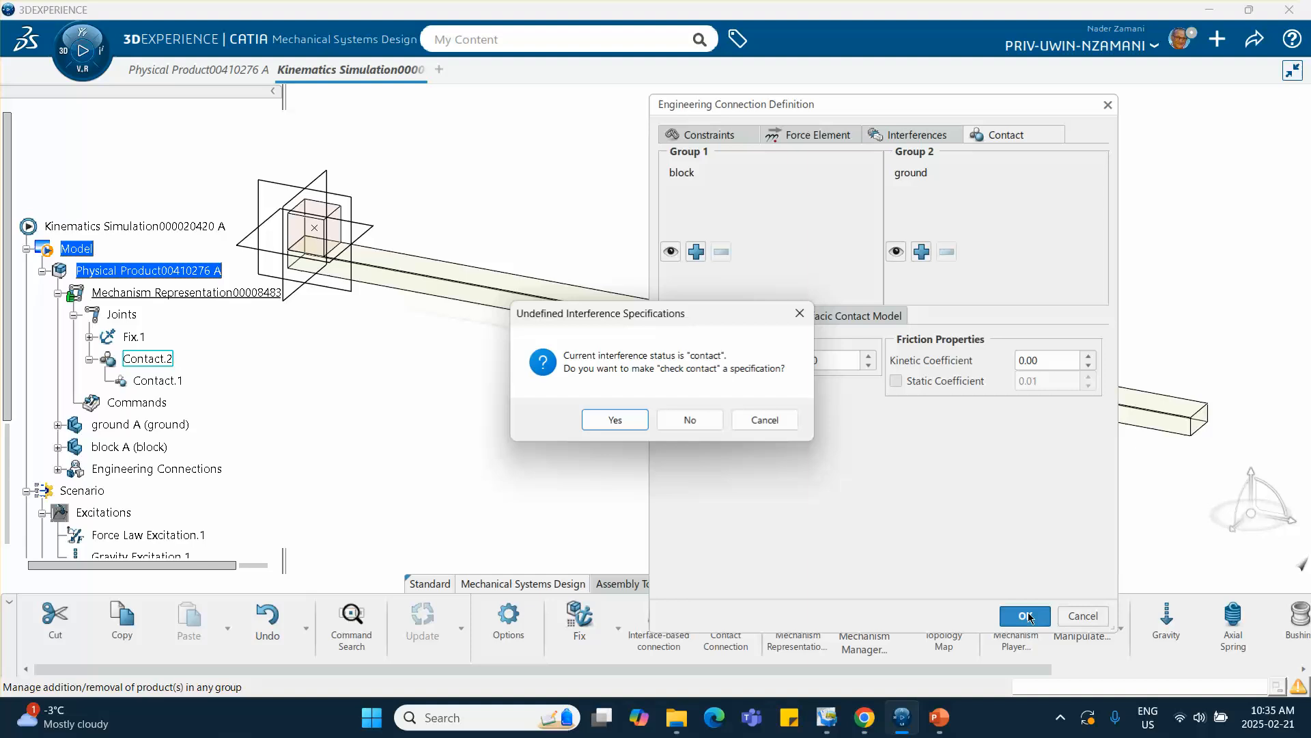
click(691, 420)
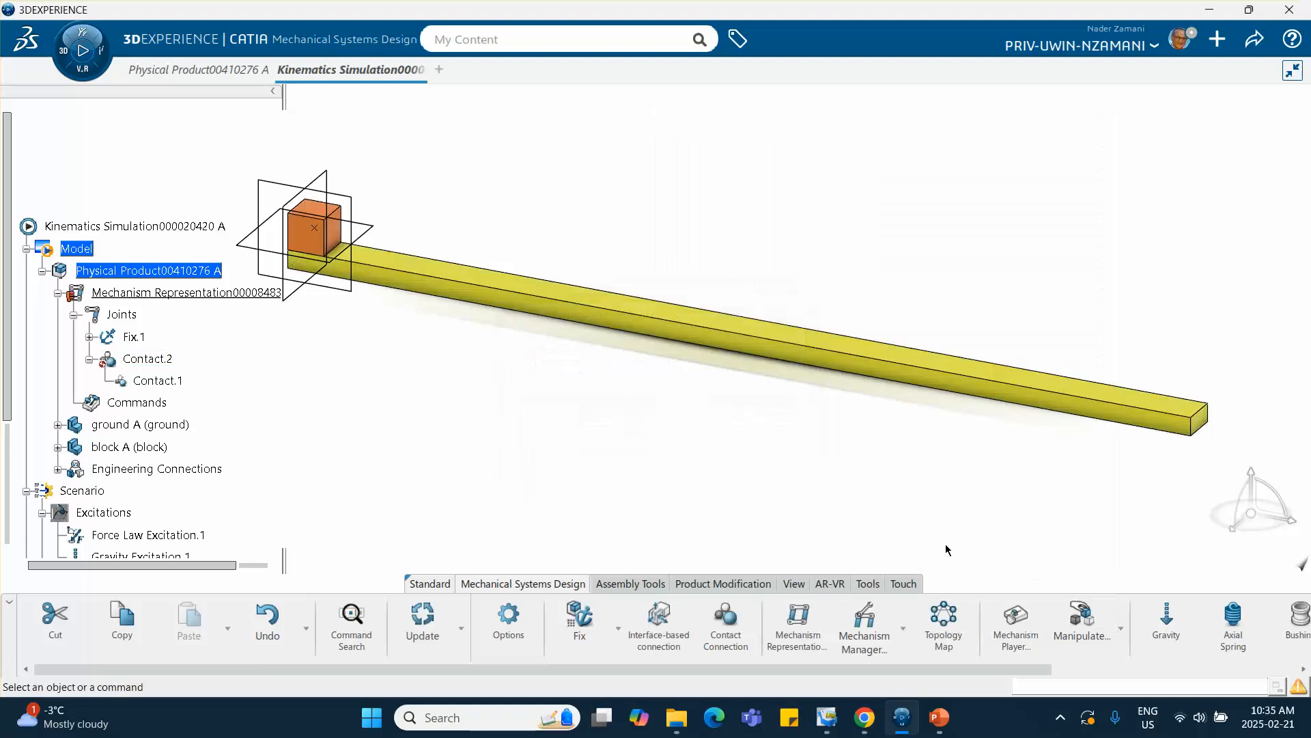
Step: Force the computation of the Scenario.1 dynamics scenario and generate its results
scroll(244, 365, down, 6)
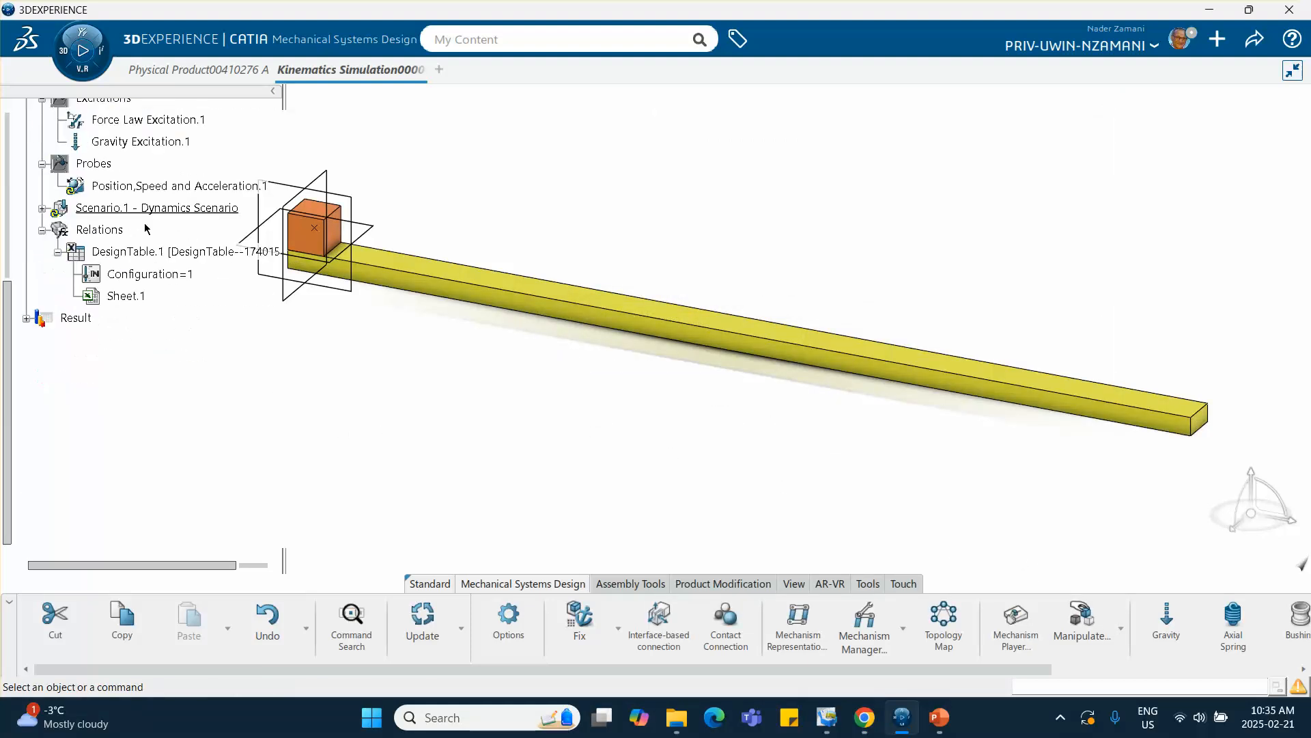
click(109, 208)
right_click(150, 207)
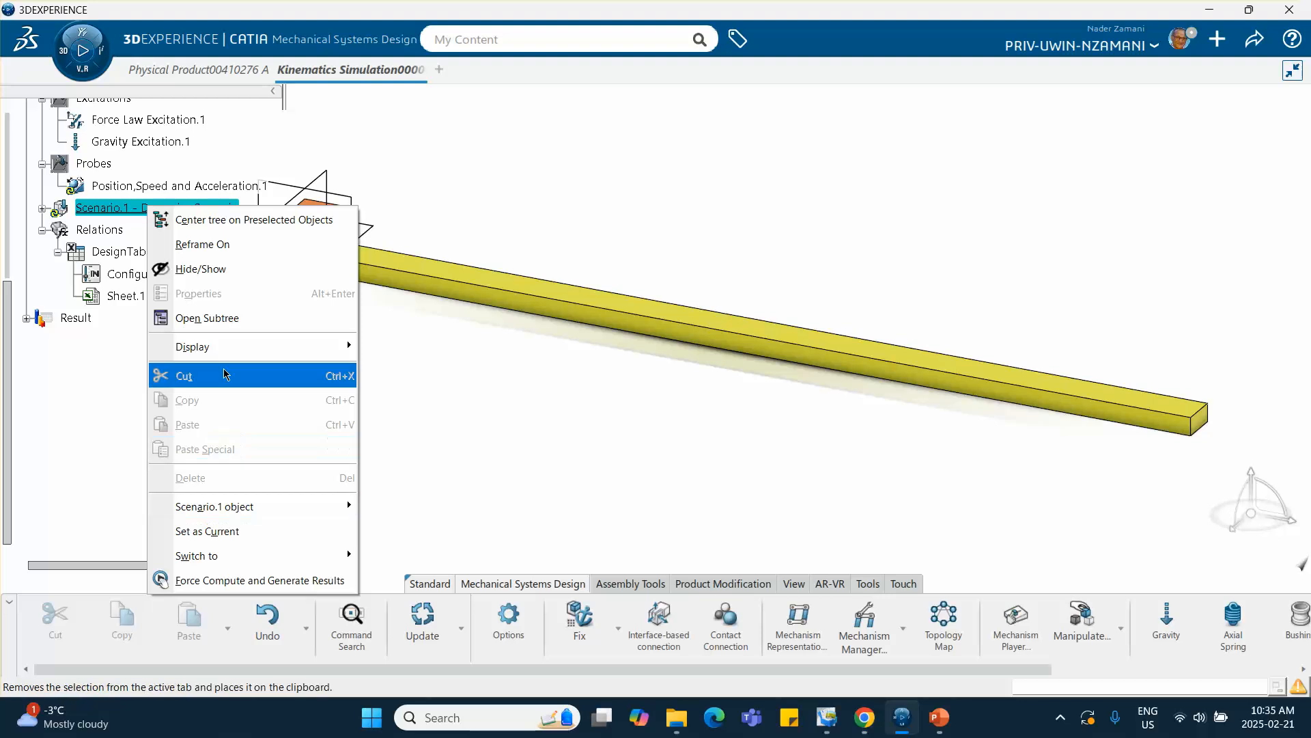
click(246, 580)
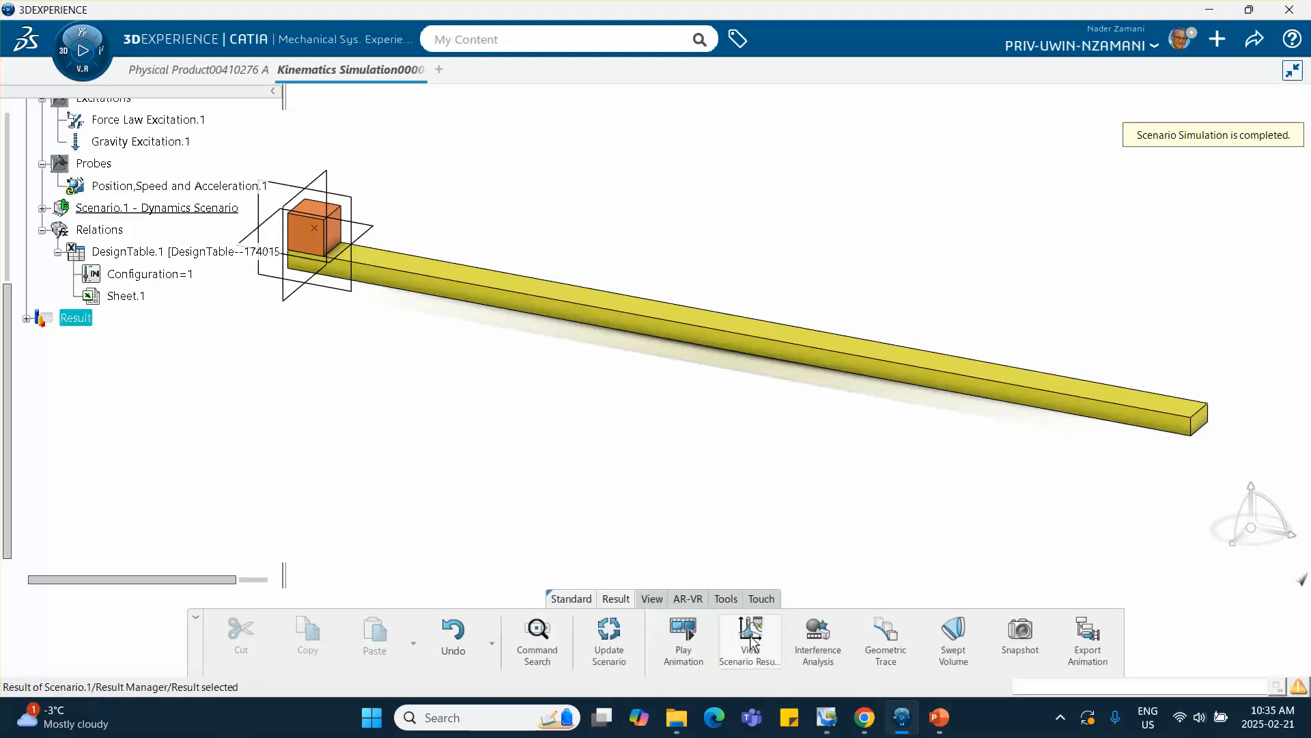
Step: View the scenario results and plot the probe's Y_LinearVelocity as the only parameter
click(751, 640)
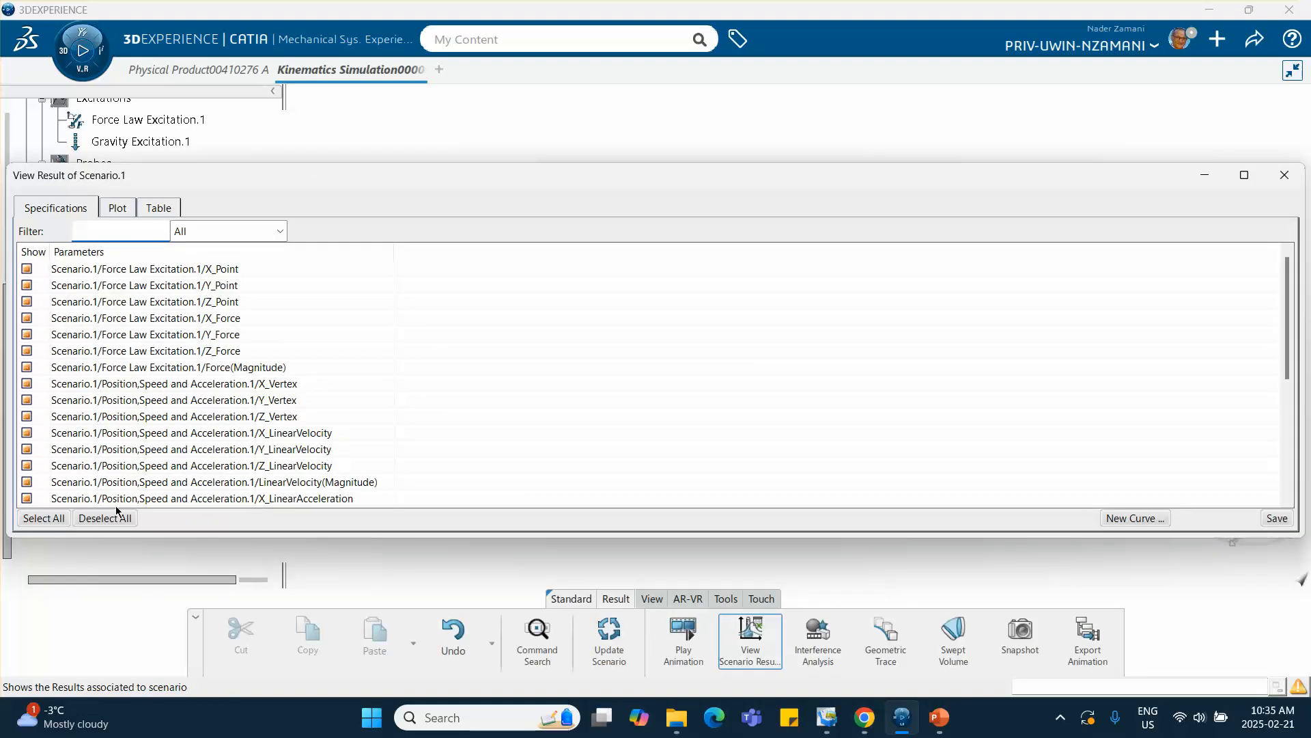
click(105, 519)
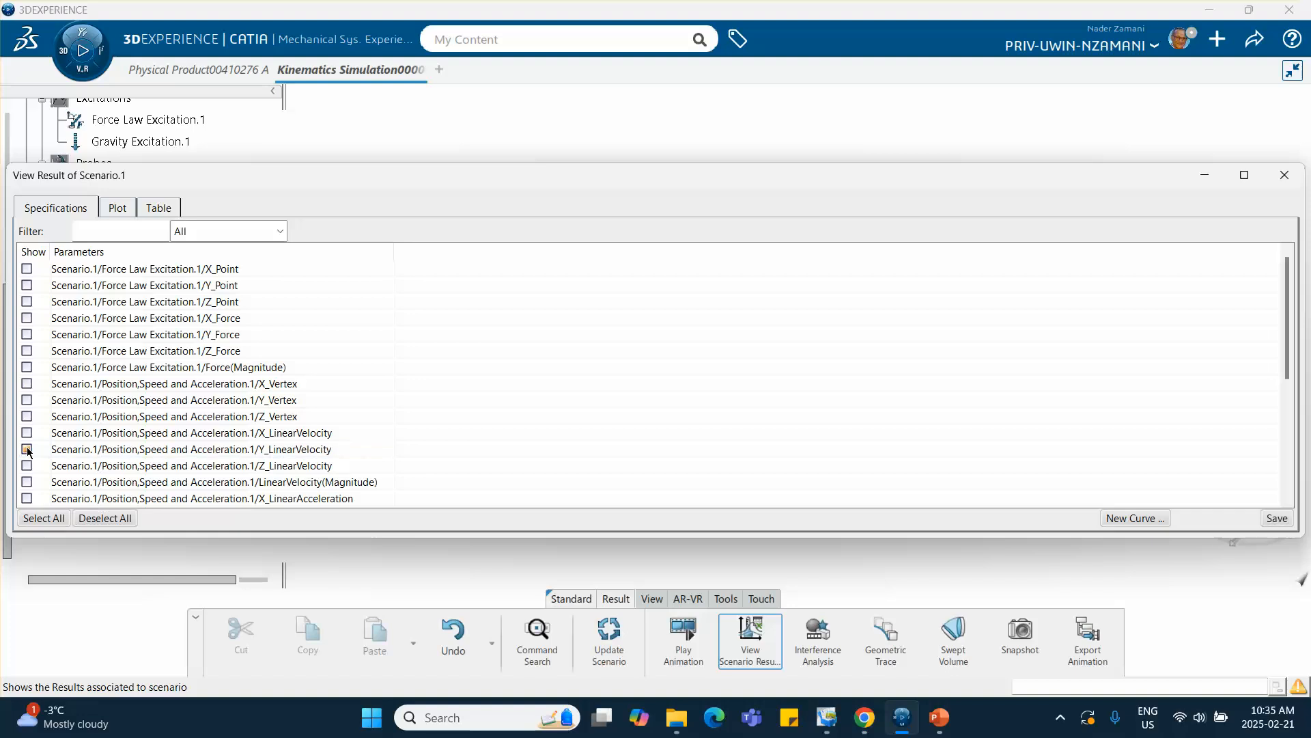
click(116, 207)
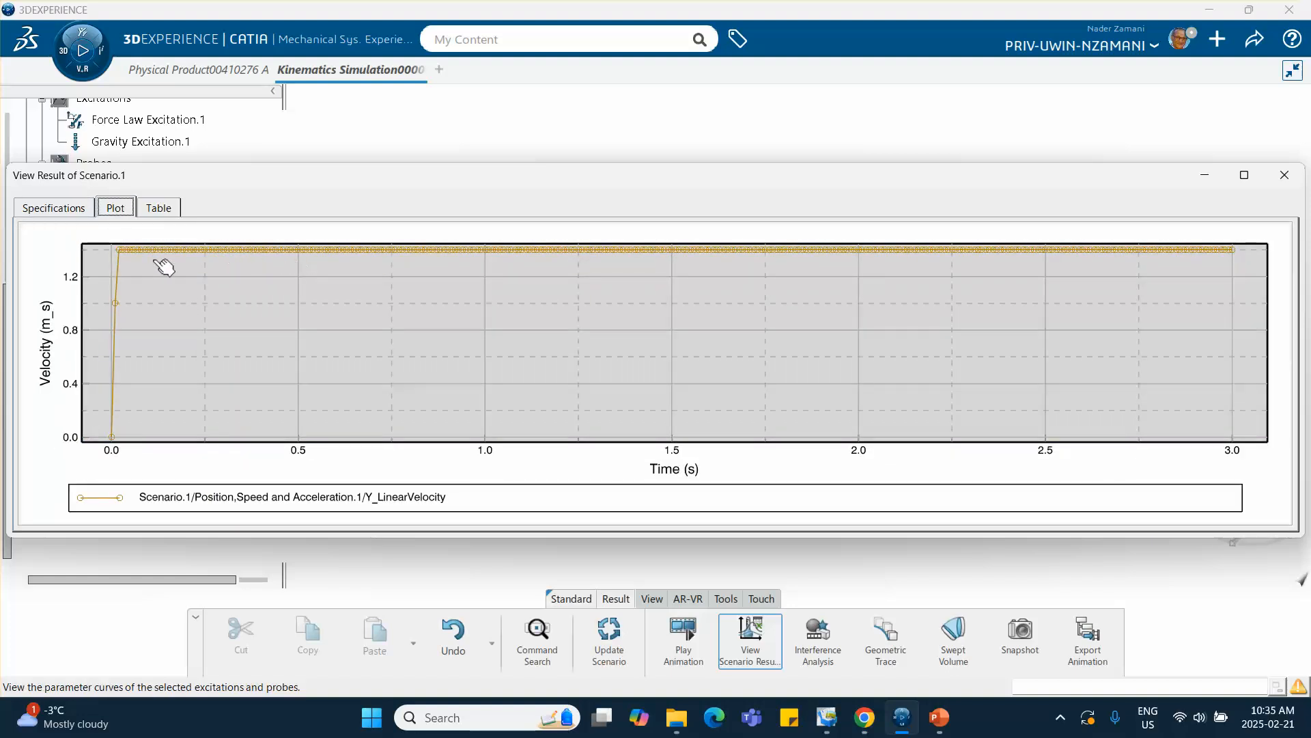
mouse_move(214, 255)
mouse_move(127, 255)
Step: Replace Y_LinearVelocity with the probe's Y_LinearAcceleration as the only shown parameter and plot it
click(62, 209)
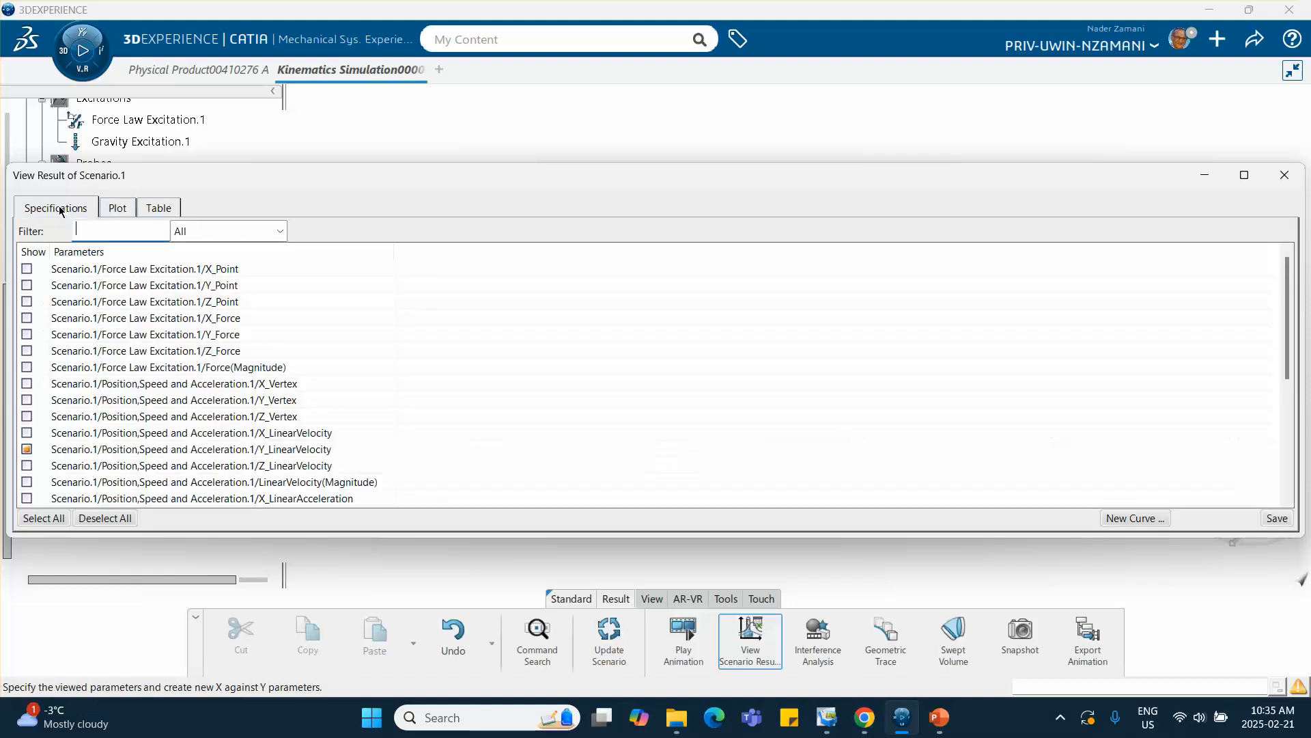
click(26, 449)
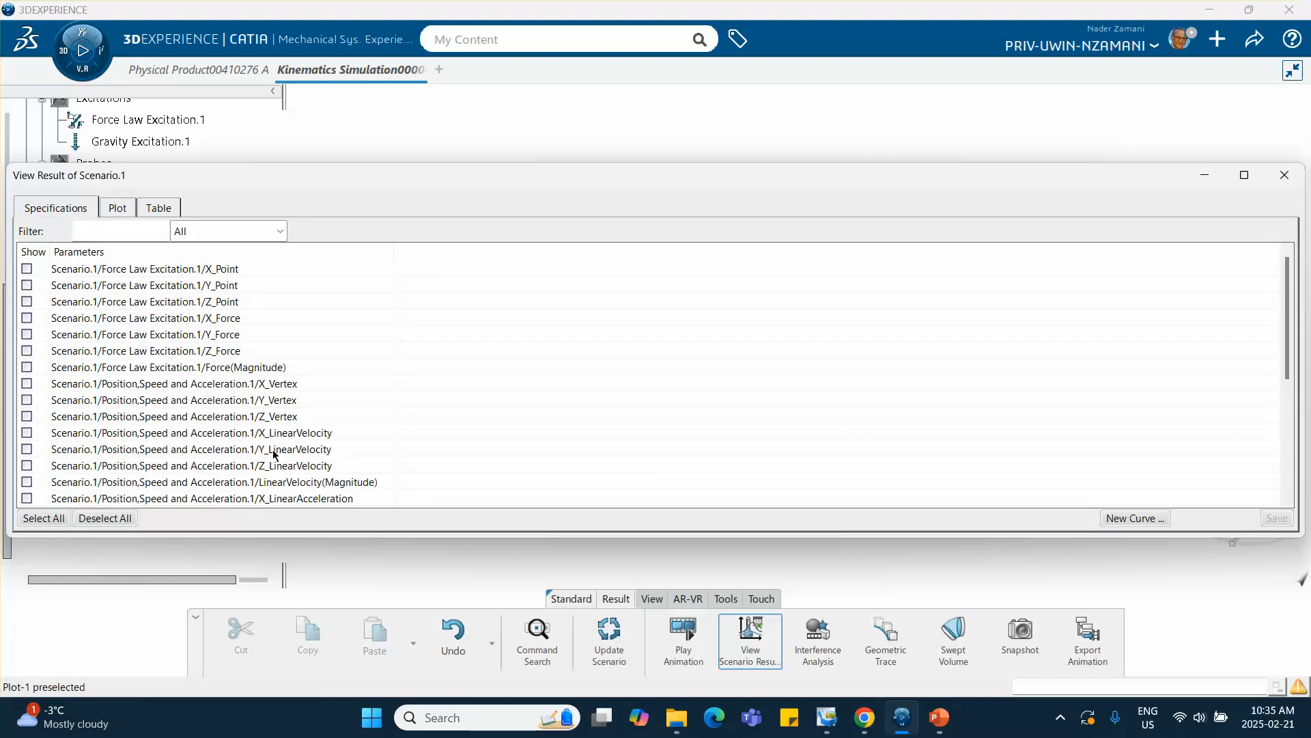
scroll(320, 454, down, 1)
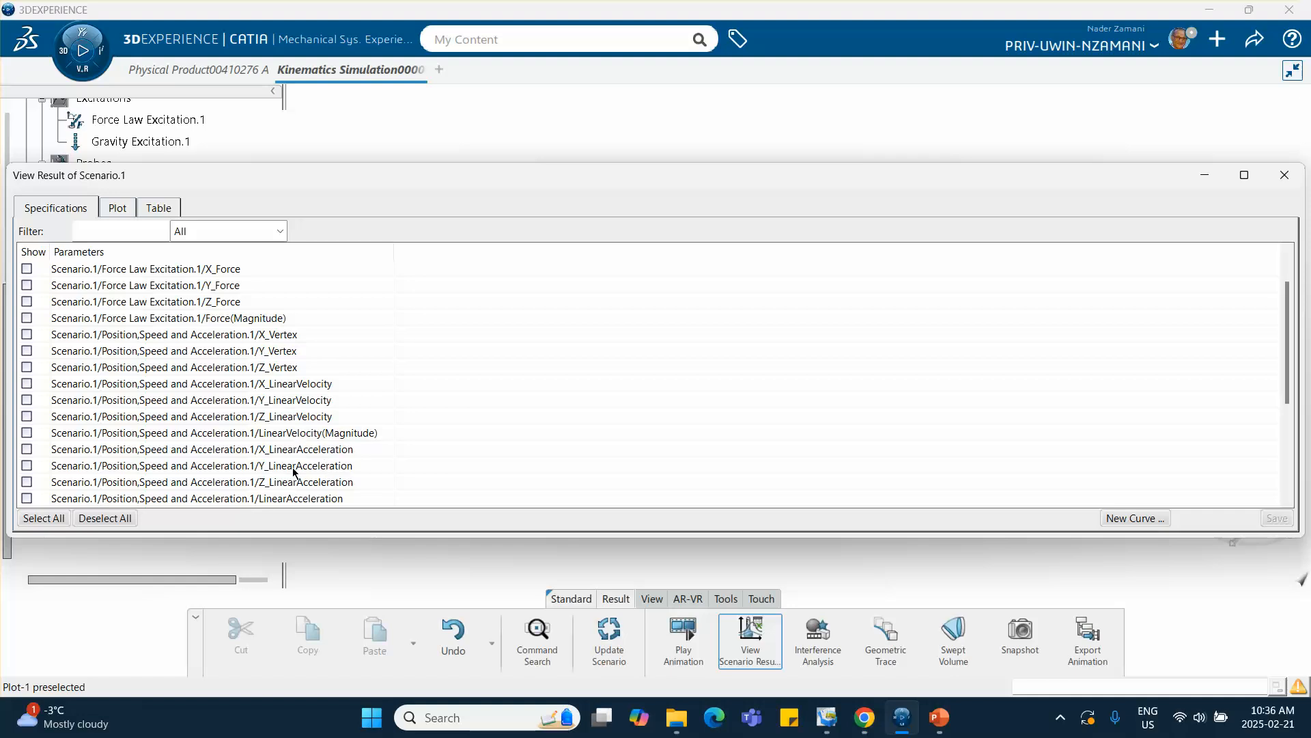
click(27, 465)
click(117, 208)
Step: Examine the tabulated Y_LinearAcceleration values over time for the frictionless run and close the scenario results
click(153, 209)
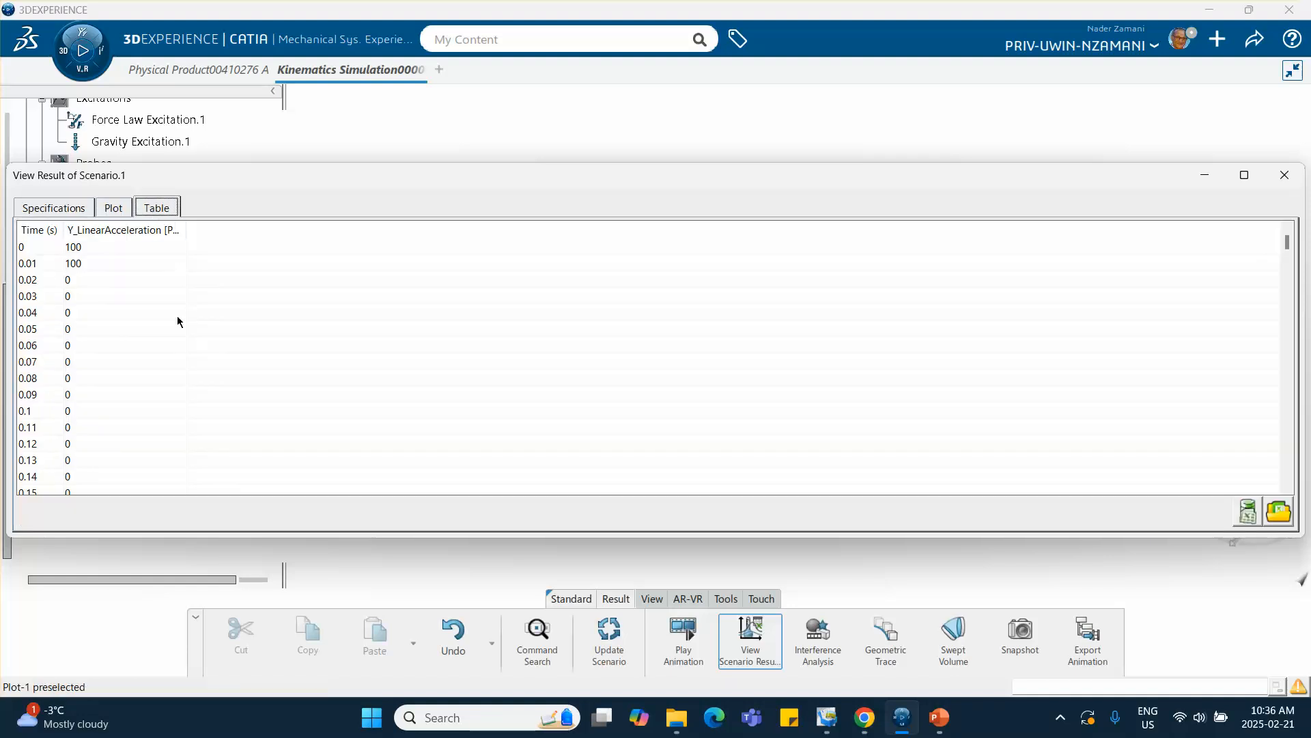
scroll(176, 325, down, 15)
scroll(170, 338, up, 8)
scroll(170, 343, down, 1)
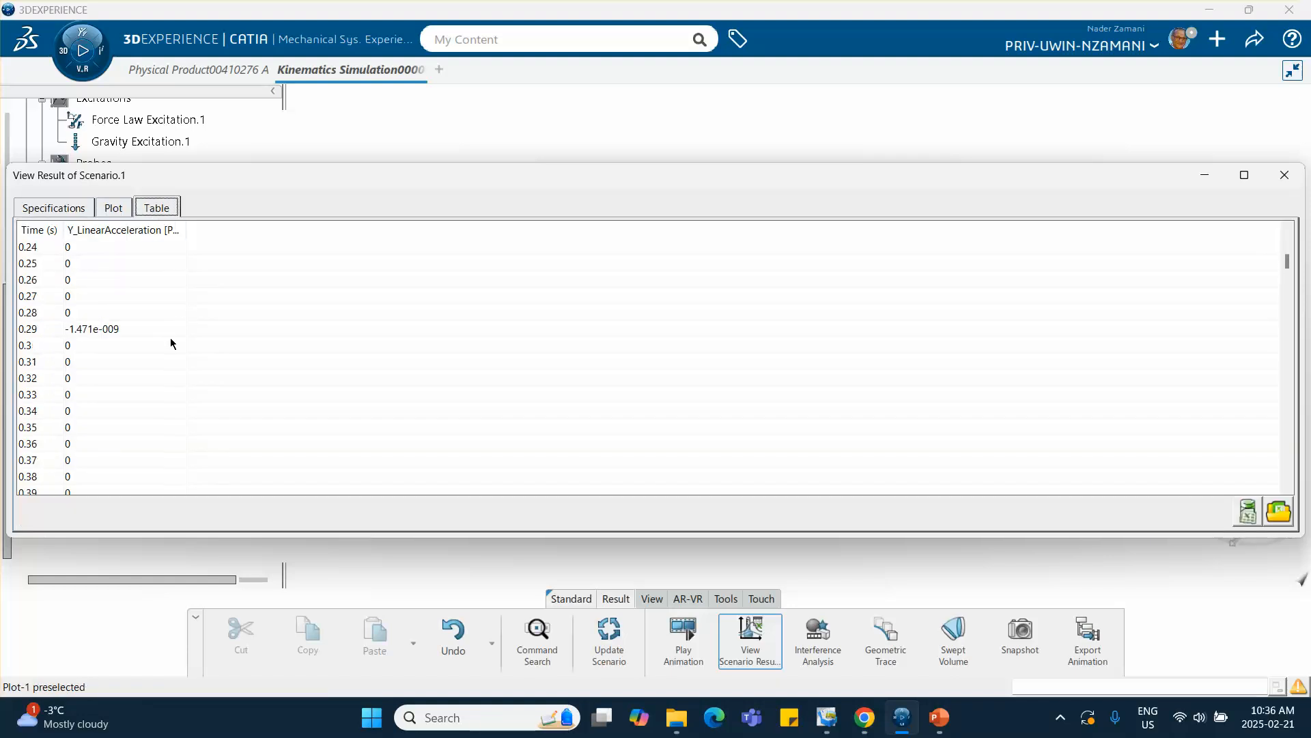
scroll(178, 345, down, 17)
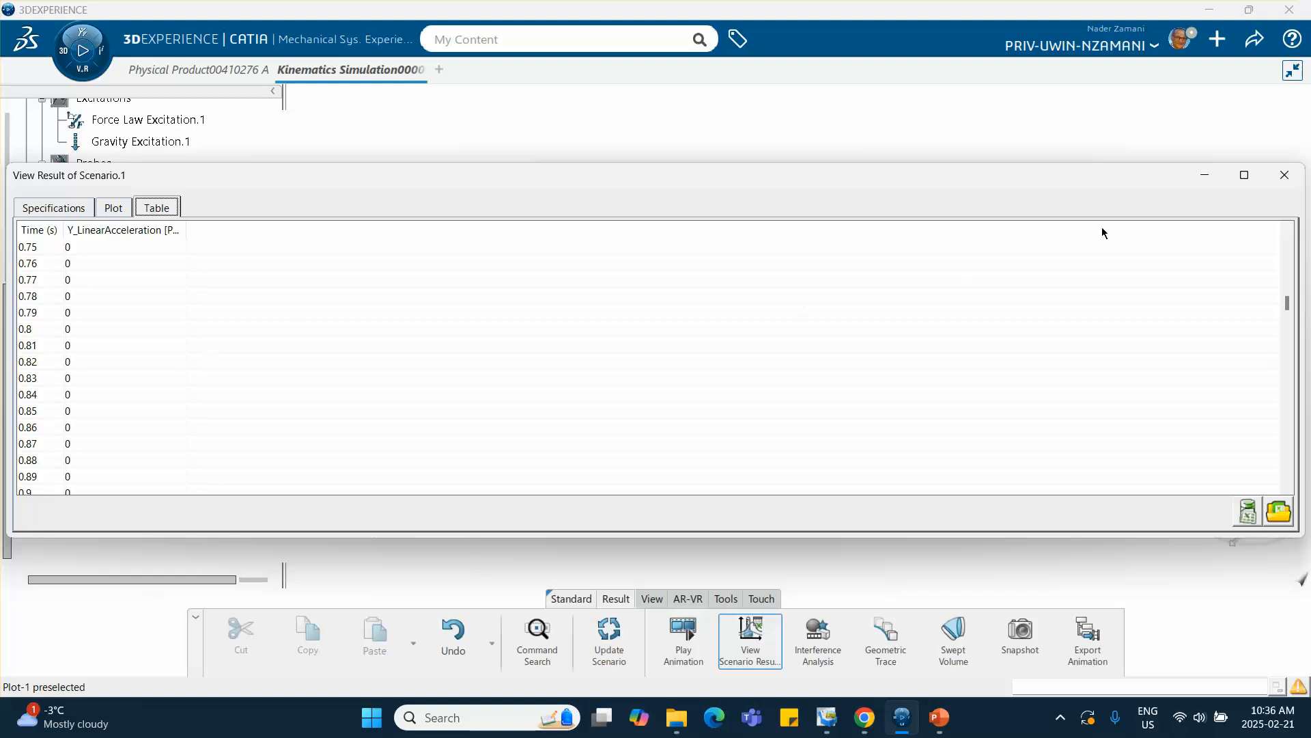
click(1284, 175)
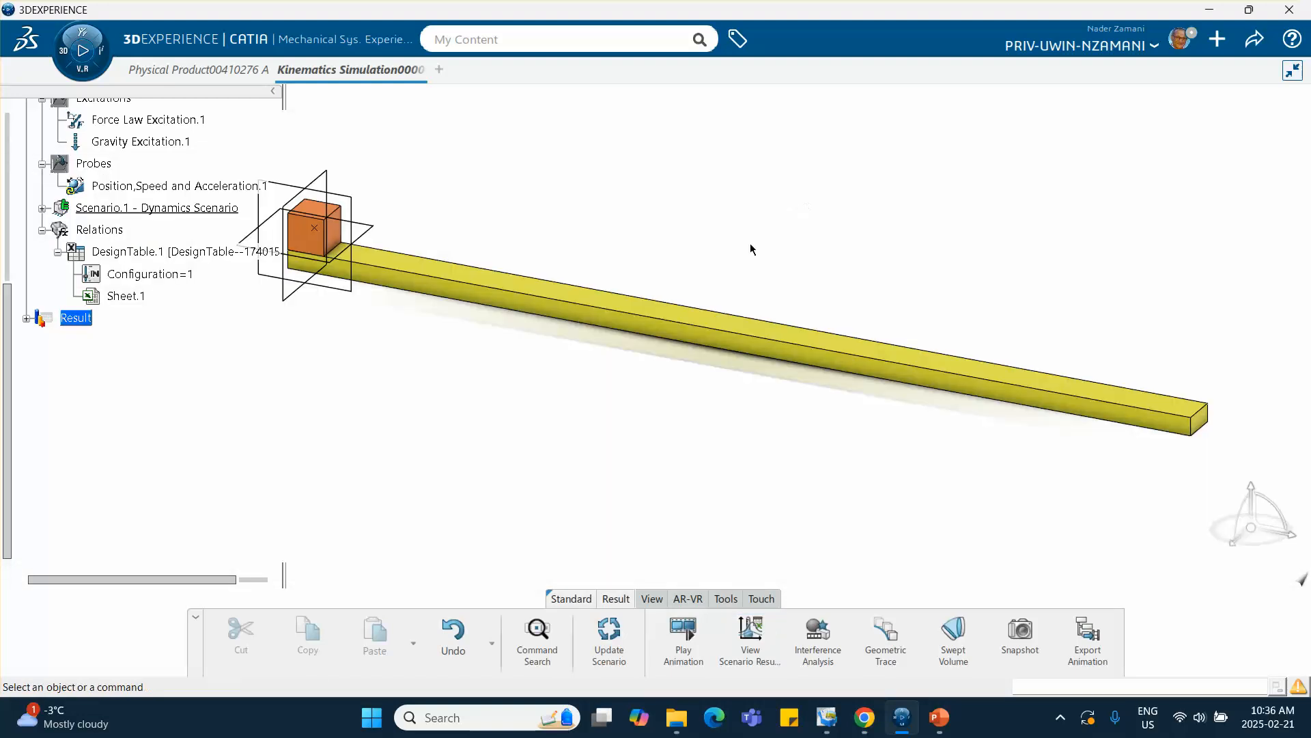